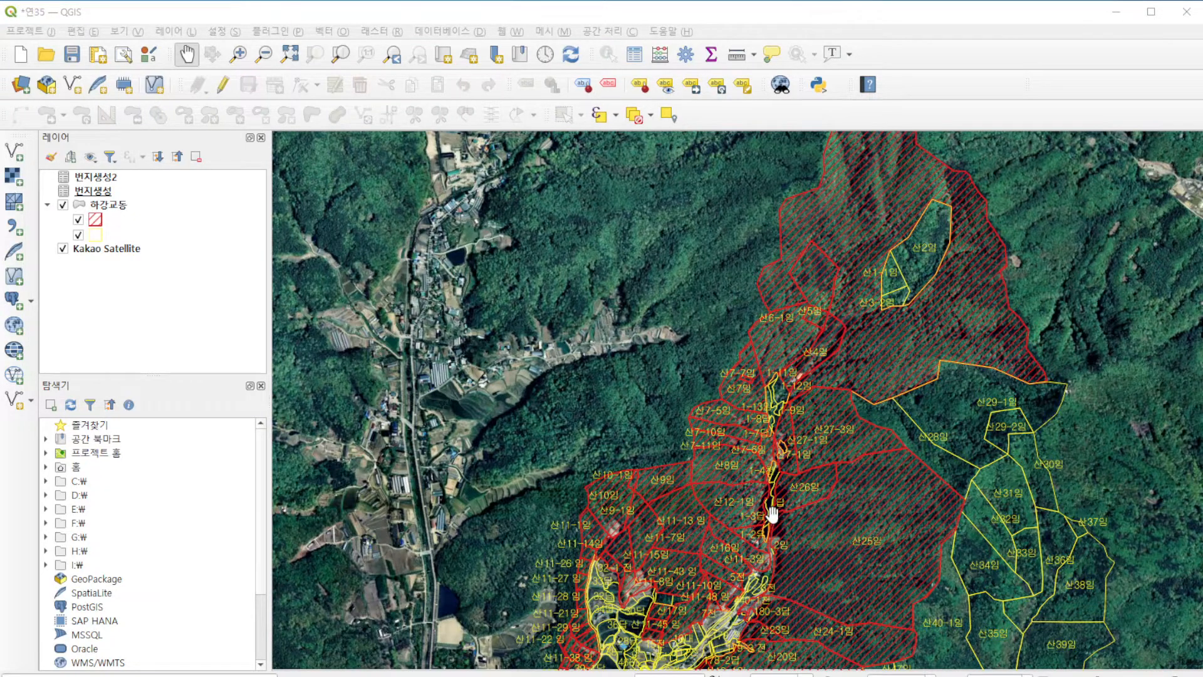
Examine the lot-number labels of the red-hatched parcels 산26임 and 산25임 on the map.
{"action": "scroll", "coordinate": [773, 514], "scroll_direction": "up", "scroll_amount": 3}
{"action": "left_click_drag", "start_coordinate": [703, 457], "coordinate": [802, 458]}
{"action": "mouse_move", "coordinate": [729, 439]}
{"action": "left_mouse_down"}
{"action": "mouse_move", "coordinate": [783, 421]}
{"action": "mouse_move", "coordinate": [730, 466]}
{"action": "left_mouse_up"}
{"action": "mouse_move", "coordinate": [754, 414]}
{"action": "left_mouse_down"}
{"action": "mouse_move", "coordinate": [759, 431]}
{"action": "mouse_move", "coordinate": [783, 412]}
{"action": "left_mouse_up"}
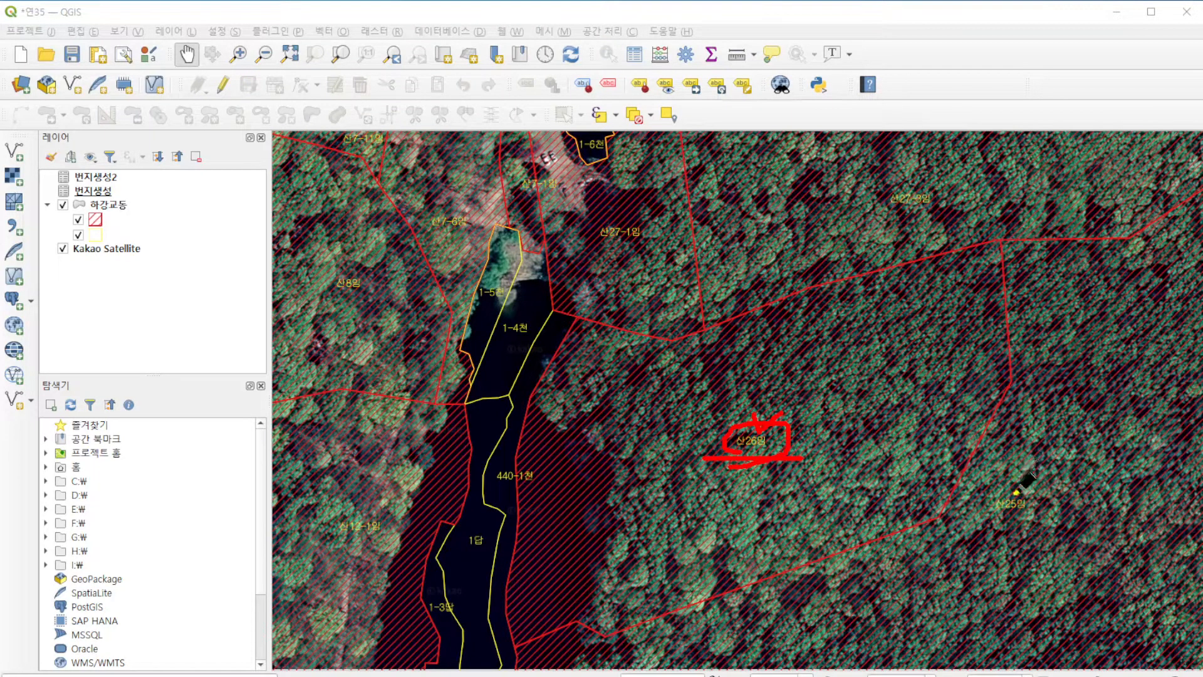
{"action": "left_click_drag", "start_coordinate": [1013, 486], "coordinate": [1052, 481]}
{"action": "mouse_move", "coordinate": [1036, 418]}
{"action": "left_mouse_down"}
{"action": "mouse_move", "coordinate": [1038, 458]}
{"action": "mouse_move", "coordinate": [1053, 448]}
{"action": "mouse_move", "coordinate": [985, 437]}
{"action": "mouse_move", "coordinate": [1036, 420]}
{"action": "left_mouse_up"}
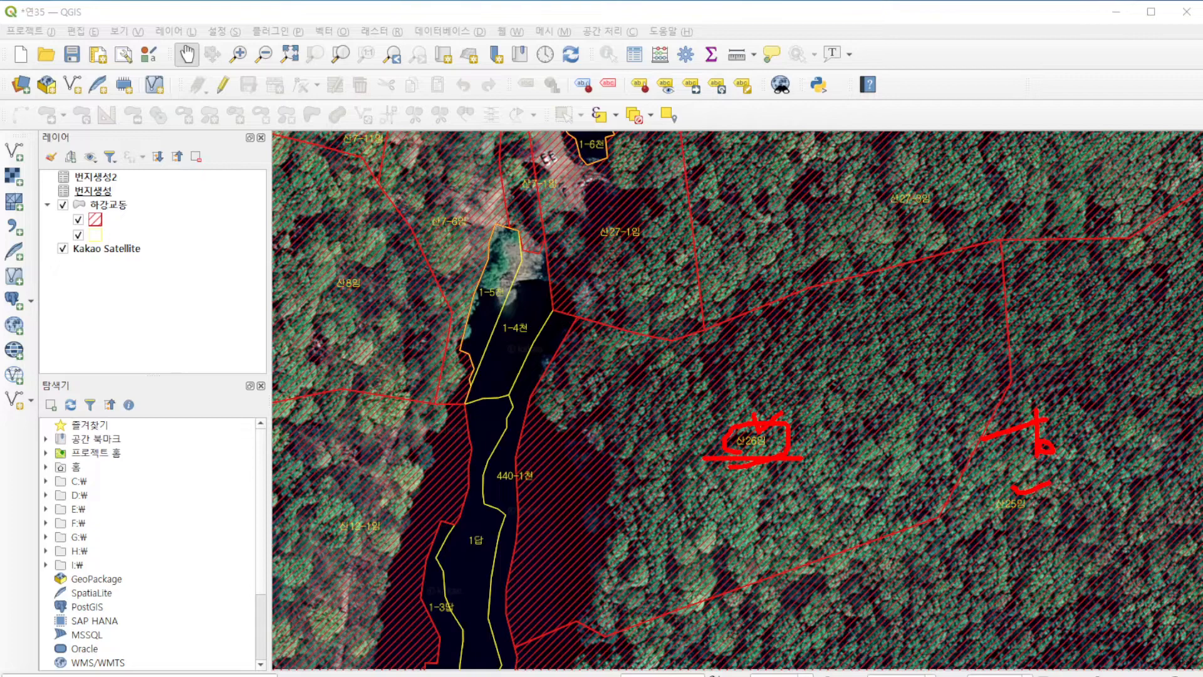
Examine the lot-number labels of the hatched parcels from 산11-27임 to 산11-29임 along the western boundary.
{"action": "scroll", "coordinate": [680, 475], "scroll_direction": "down", "scroll_amount": 3}
{"action": "scroll", "coordinate": [452, 622], "scroll_direction": "up", "scroll_amount": 1}
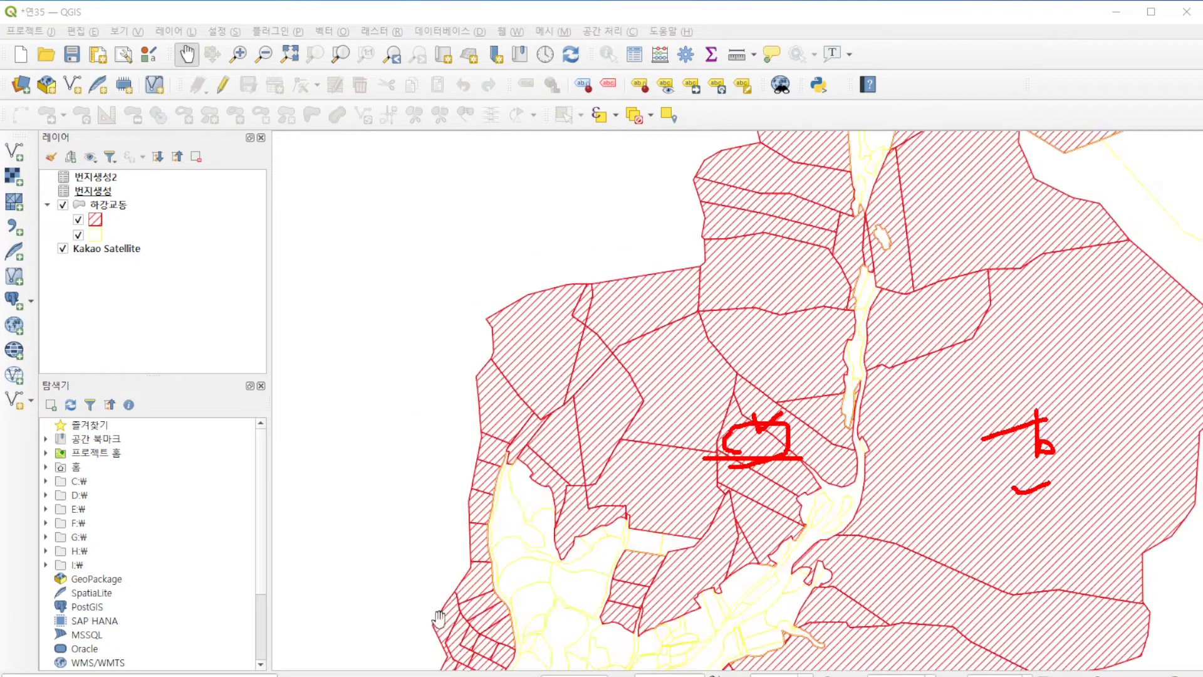
{"action": "scroll", "coordinate": [452, 632], "scroll_direction": "up", "scroll_amount": 3}
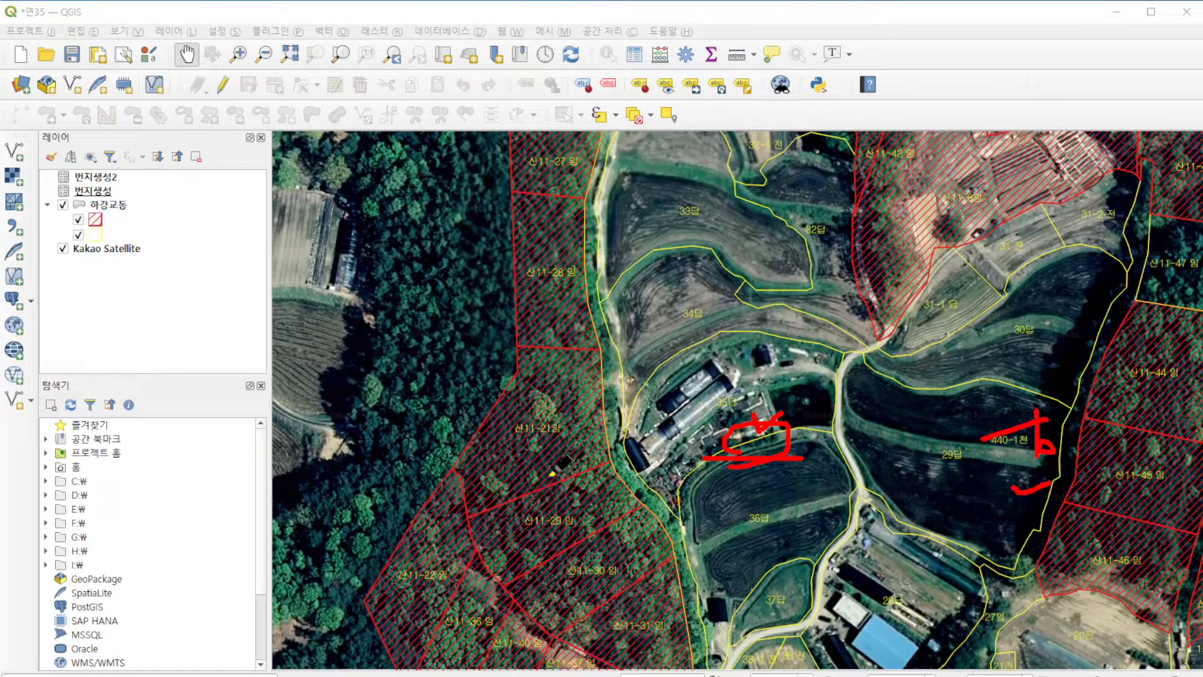
{"action": "mouse_move", "coordinate": [555, 493]}
{"action": "left_mouse_down"}
{"action": "mouse_move", "coordinate": [559, 506]}
{"action": "mouse_move", "coordinate": [592, 502]}
{"action": "left_mouse_up"}
{"action": "mouse_move", "coordinate": [545, 407]}
{"action": "left_mouse_down"}
{"action": "mouse_move", "coordinate": [552, 419]}
{"action": "mouse_move", "coordinate": [593, 401]}
{"action": "left_mouse_up"}
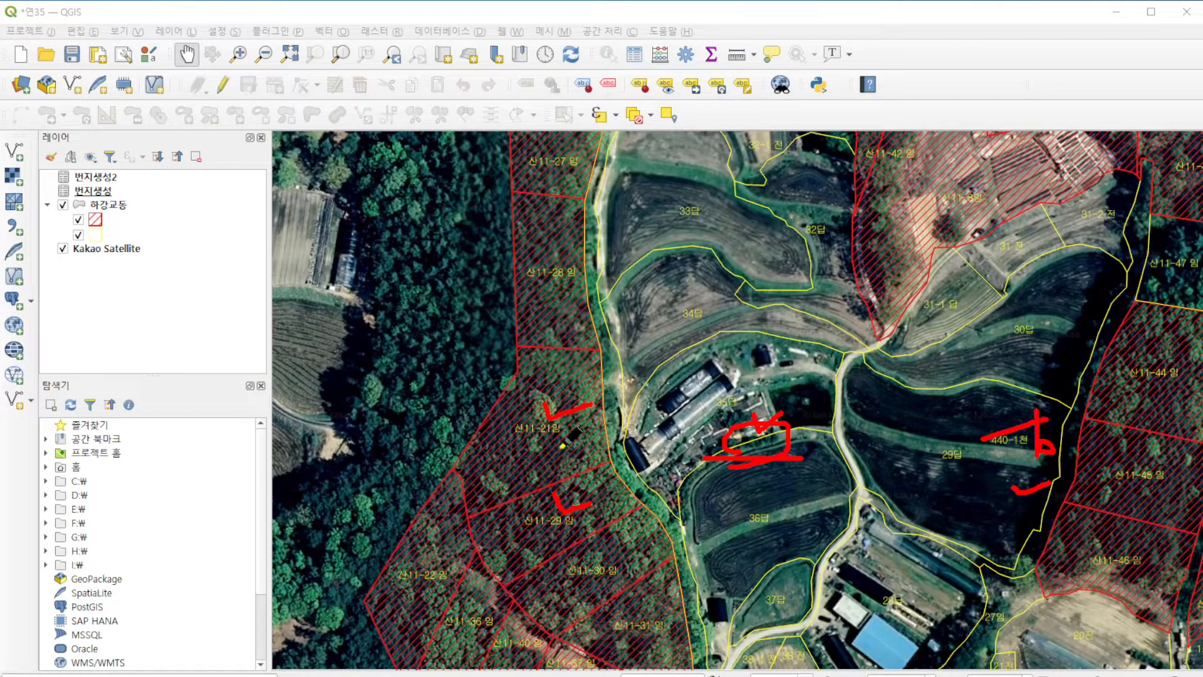
{"action": "mouse_move", "coordinate": [558, 449]}
{"action": "left_mouse_down"}
{"action": "mouse_move", "coordinate": [515, 410]}
{"action": "mouse_move", "coordinate": [521, 459]}
{"action": "left_mouse_up"}
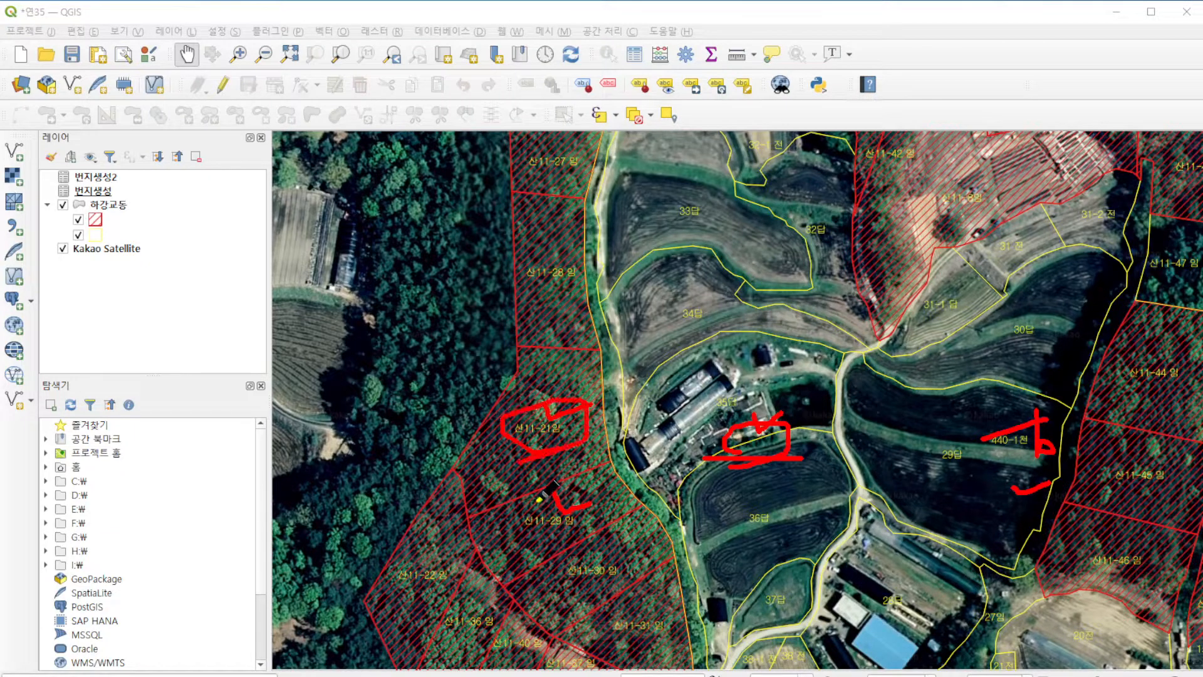
{"action": "mouse_move", "coordinate": [572, 257]}
{"action": "left_mouse_down"}
{"action": "mouse_move", "coordinate": [527, 324]}
{"action": "mouse_move", "coordinate": [576, 331]}
{"action": "left_mouse_up"}
{"action": "left_click_drag", "start_coordinate": [571, 154], "coordinate": [549, 194]}
{"action": "left_click_drag", "start_coordinate": [552, 148], "coordinate": [575, 196]}
{"action": "left_click", "coordinate": [367, 674]}
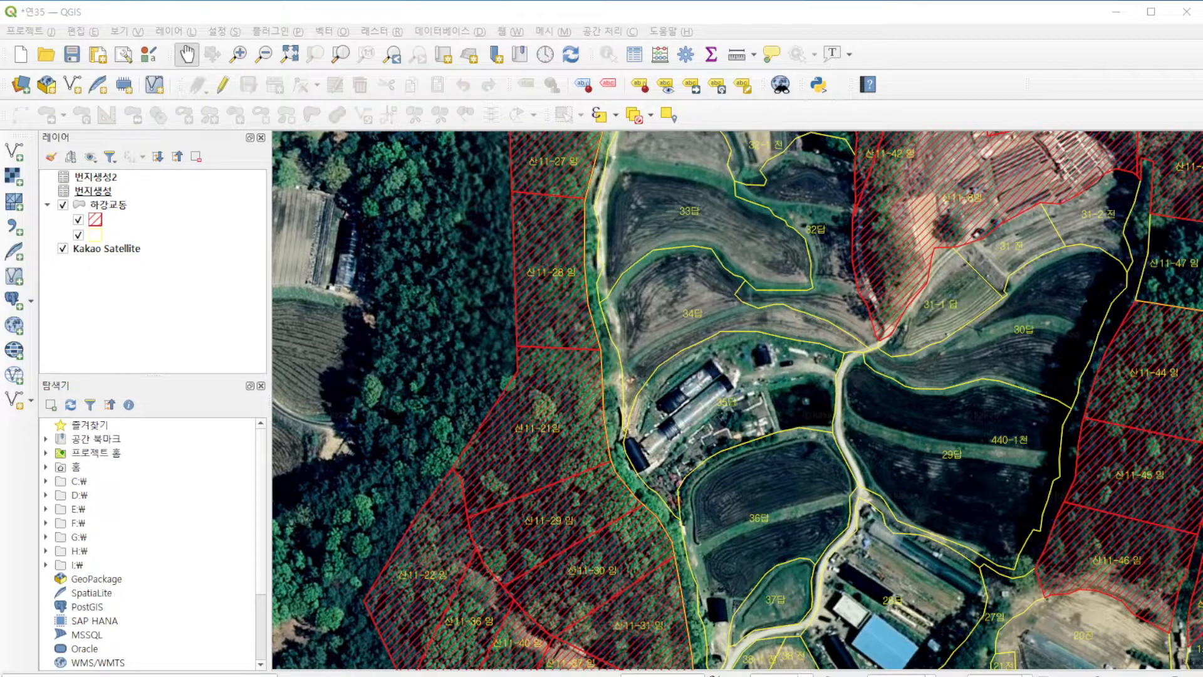
Open the parcel layer's attribute table and examine the combined lot-number and land-category entries in the jibun field.
{"action": "right_click", "coordinate": [111, 206]}
{"action": "left_click", "coordinate": [188, 320]}
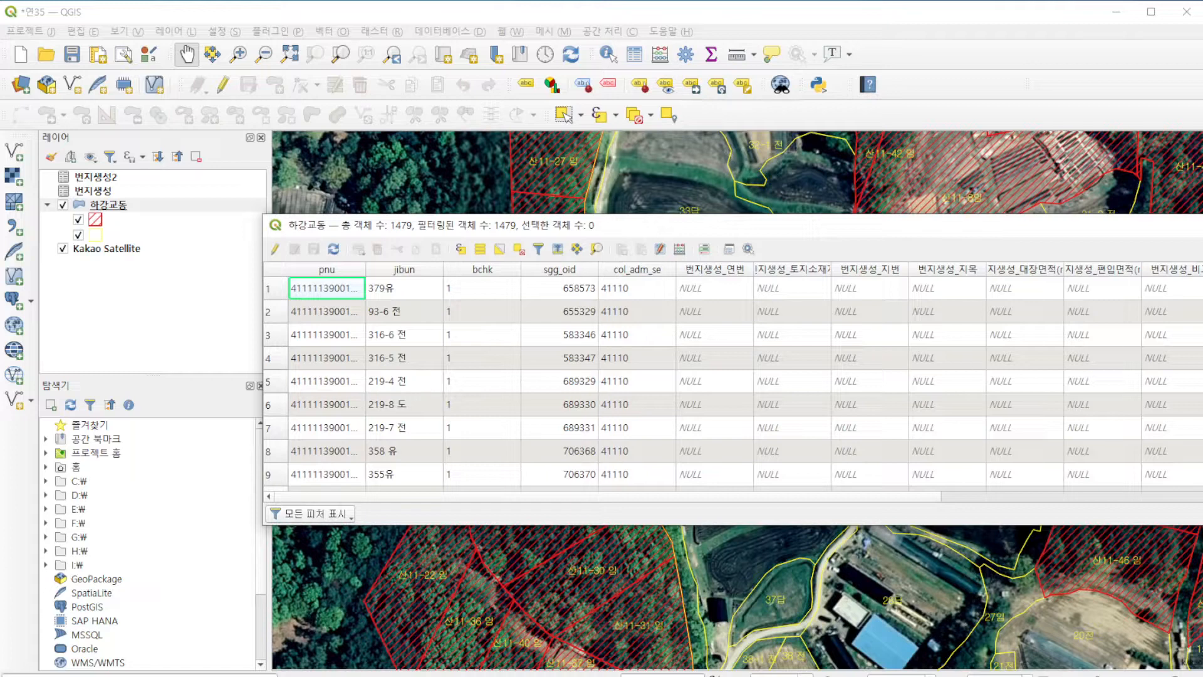
{"action": "scroll", "coordinate": [745, 382], "scroll_direction": "down", "scroll_amount": 12}
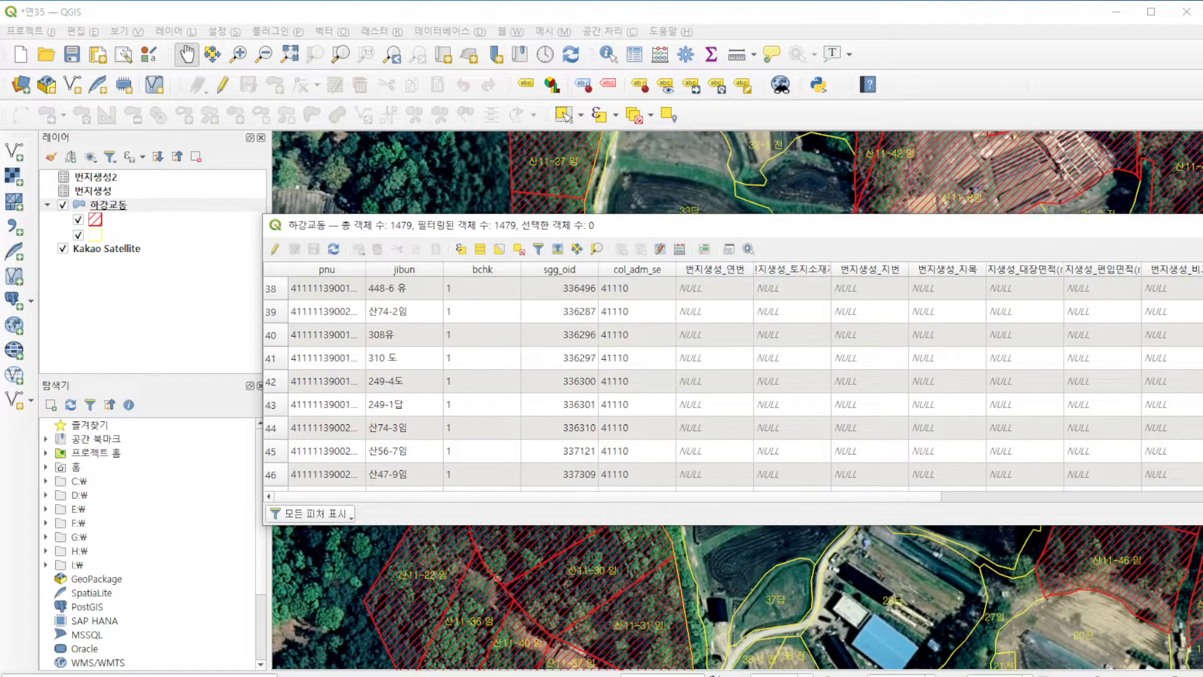
{"action": "key", "text": "ctrl+2"}
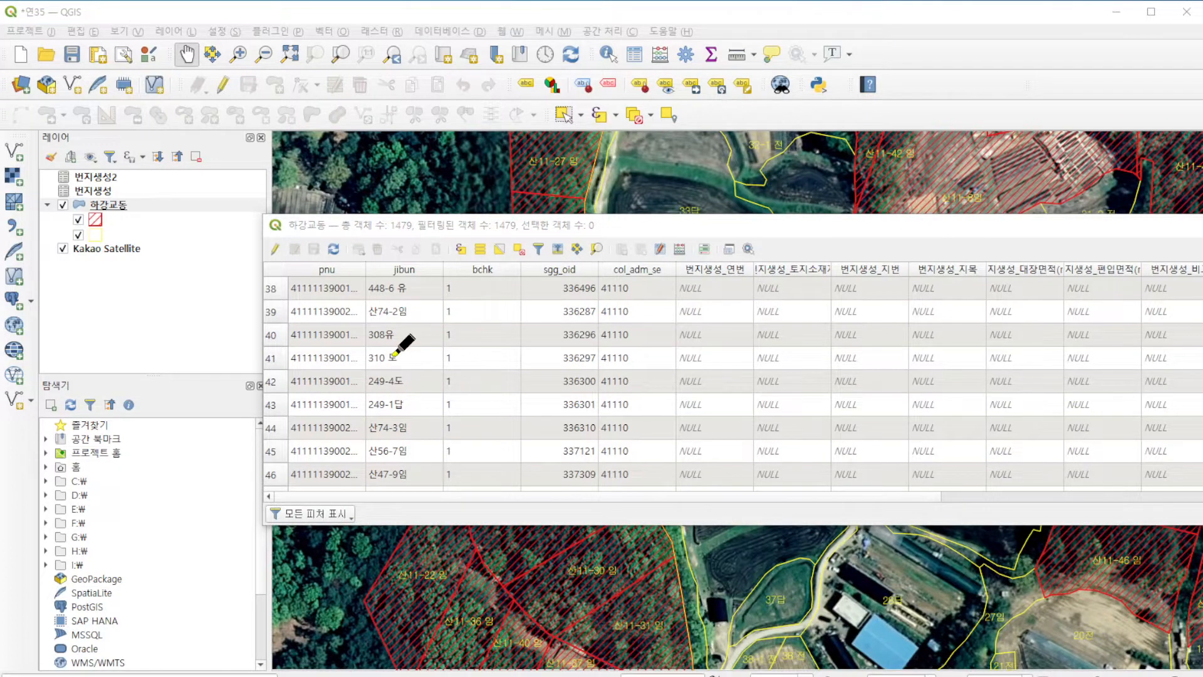
{"action": "mouse_move", "coordinate": [381, 345]}
{"action": "left_mouse_down"}
{"action": "mouse_move", "coordinate": [399, 348]}
{"action": "mouse_move", "coordinate": [399, 393]}
{"action": "left_mouse_up"}
{"action": "left_click_drag", "start_coordinate": [394, 276], "coordinate": [414, 270]}
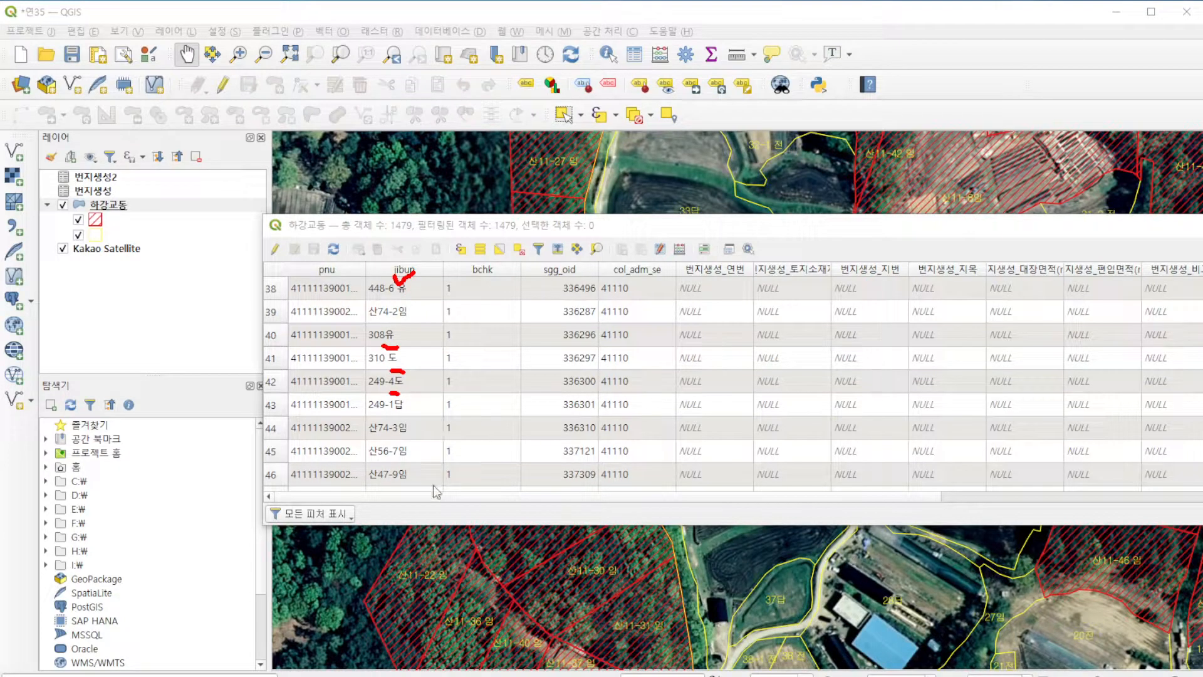
Check the 등고선 dataset's file list on the 국가공간정보포털 오픈마켓 page in the browser, then return to the attribute table.
{"action": "key", "text": "alt+Tab"}
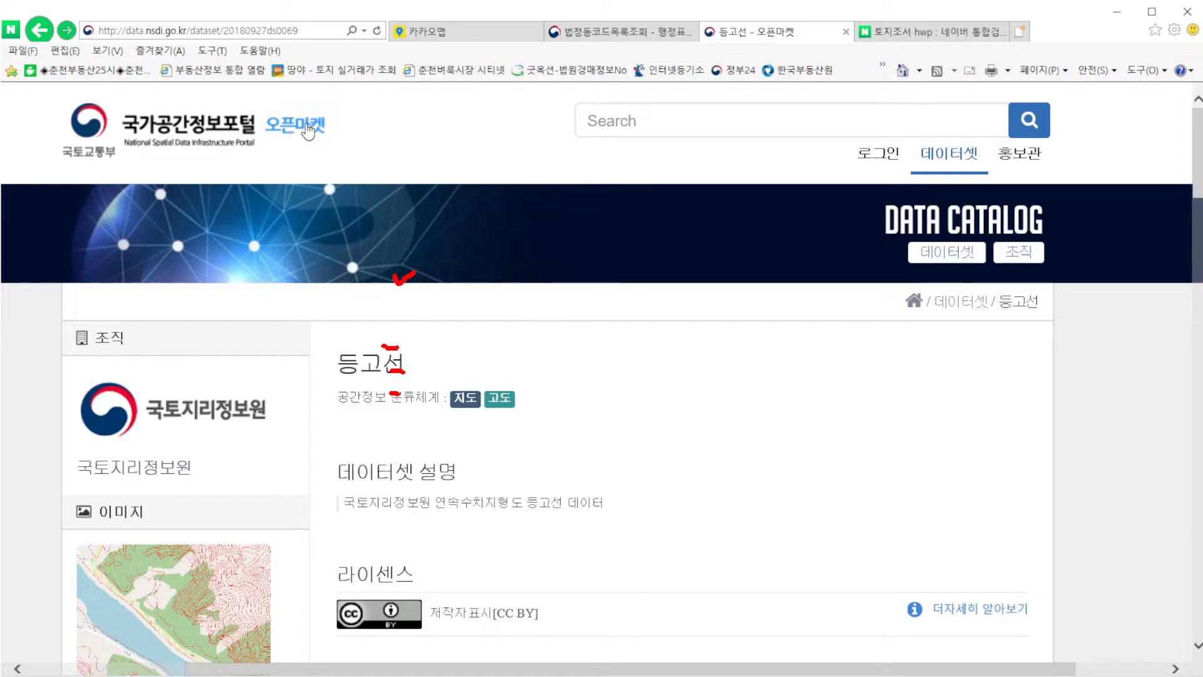
{"action": "scroll", "coordinate": [666, 407], "scroll_direction": "down", "scroll_amount": 9}
{"action": "scroll", "coordinate": [676, 407], "scroll_direction": "down", "scroll_amount": 1}
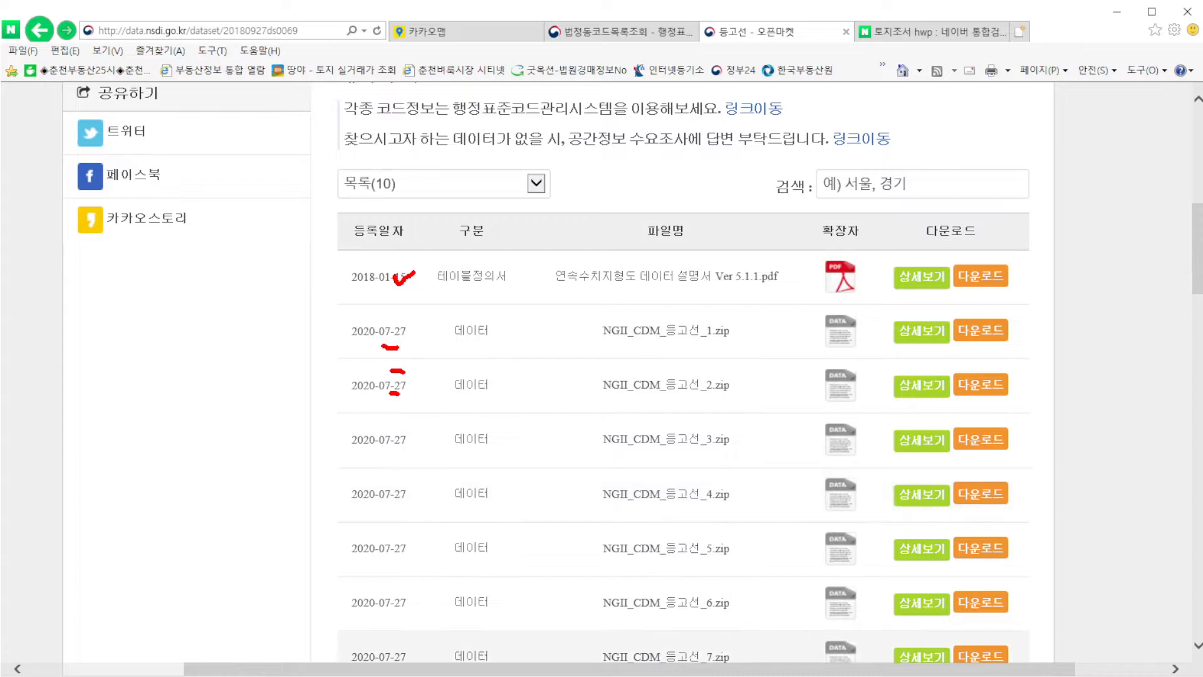
{"action": "key", "text": "Escape"}
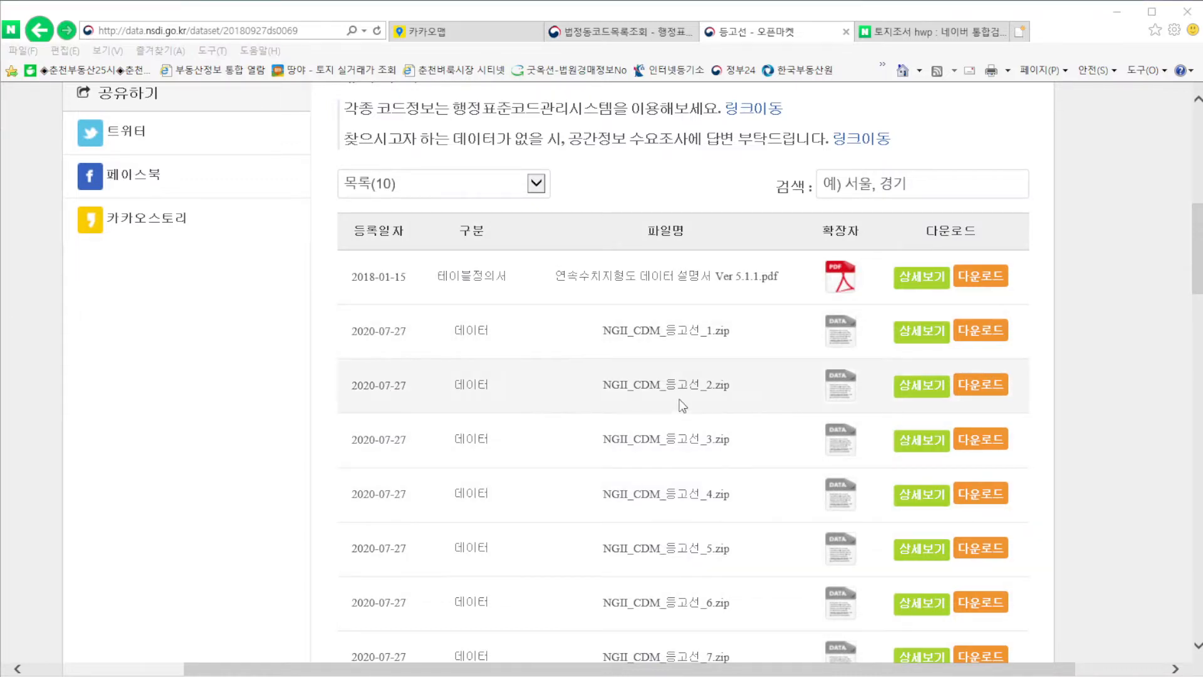
{"action": "left_click", "coordinate": [626, 676]}
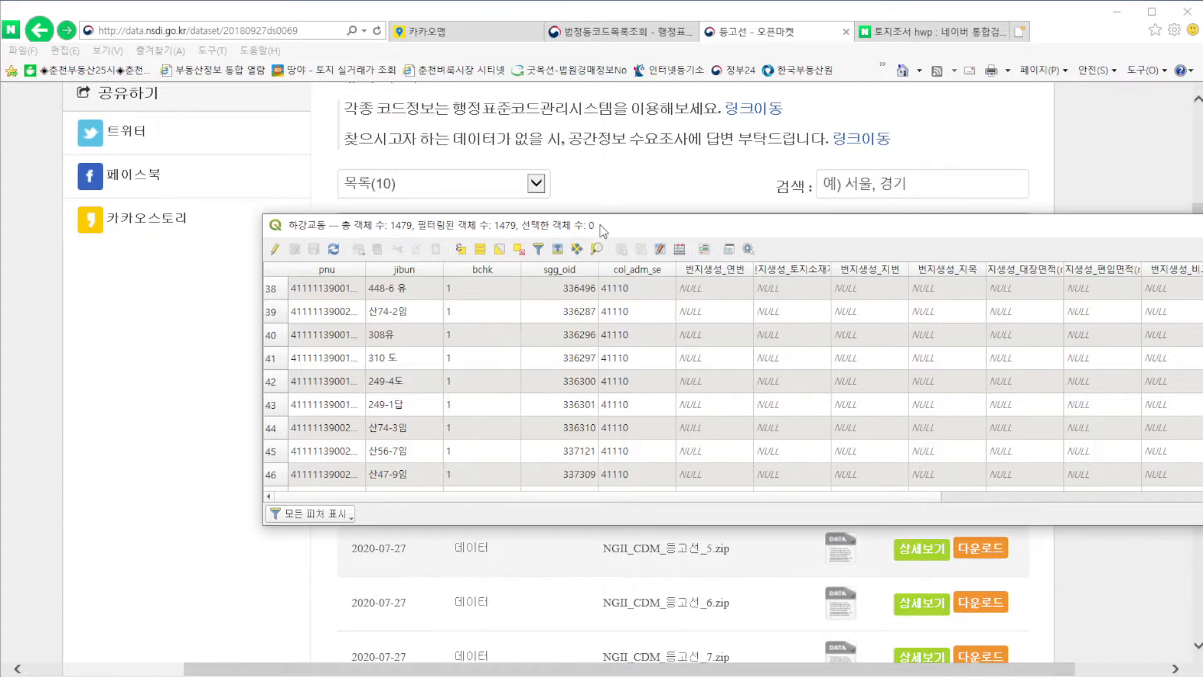
{"action": "left_click_drag", "start_coordinate": [599, 225], "coordinate": [511, 177]}
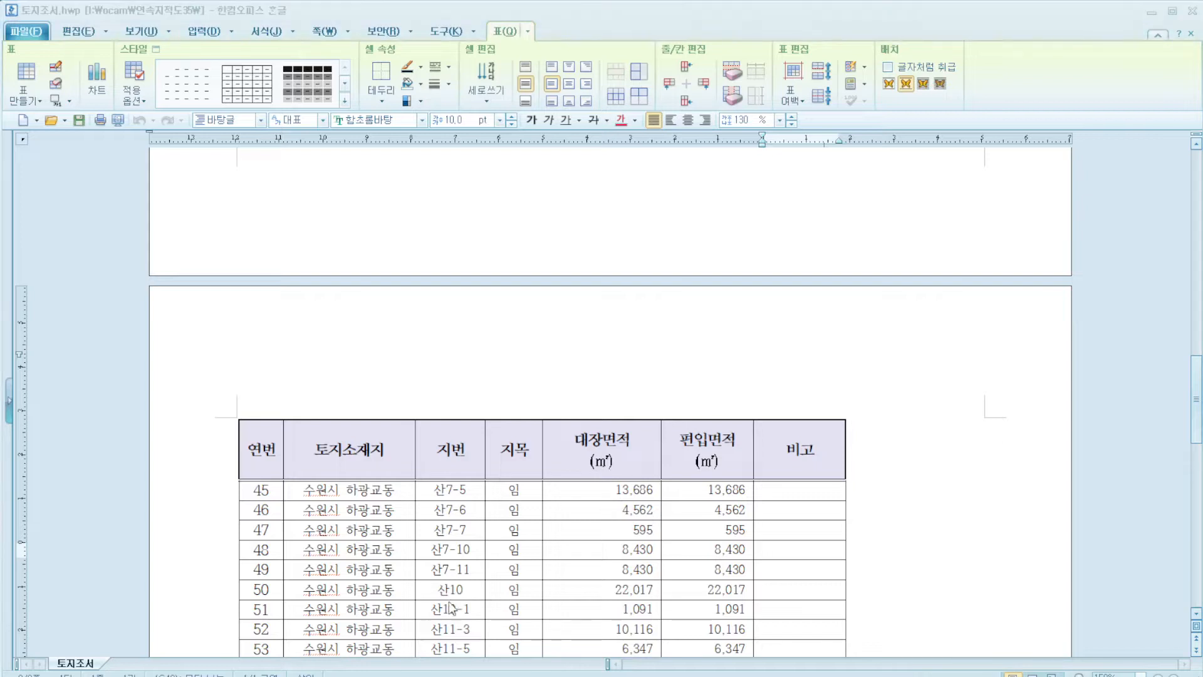
Switch to the 토지조서.hwp document in 한글 and examine the 지번 and 지목 columns of row 50.
{"action": "mouse_move", "coordinate": [464, 584]}
{"action": "left_mouse_down"}
{"action": "mouse_move", "coordinate": [442, 595]}
{"action": "mouse_move", "coordinate": [514, 581]}
{"action": "mouse_move", "coordinate": [492, 597]}
{"action": "left_mouse_up"}
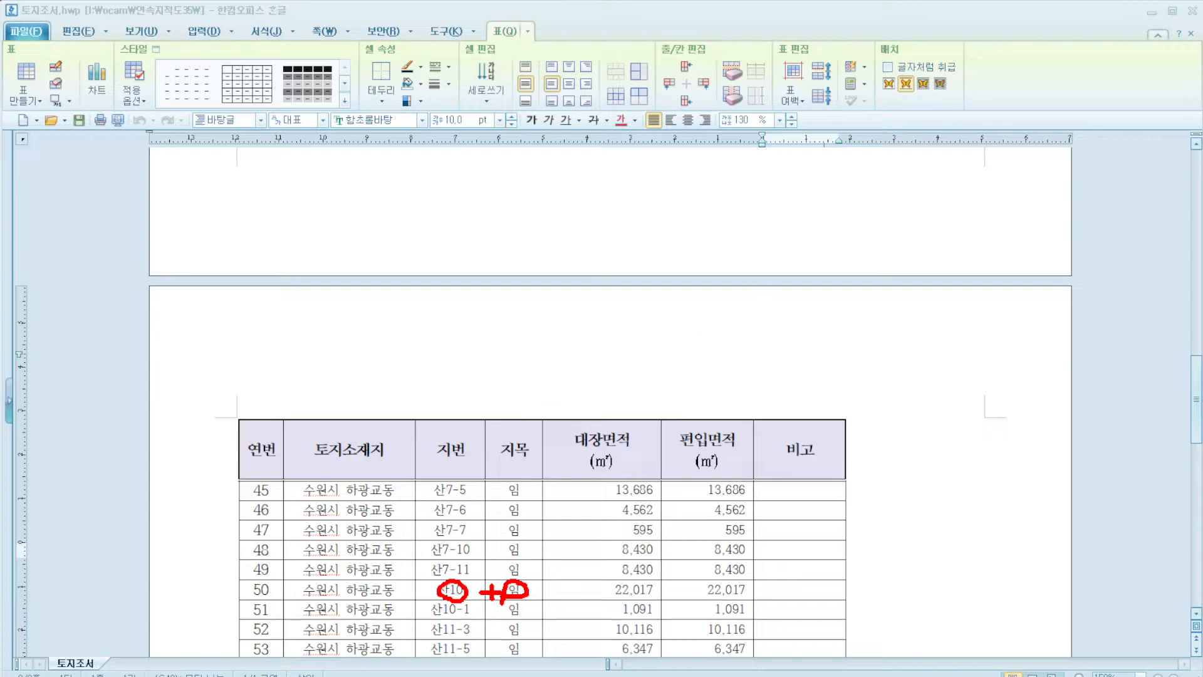
{"action": "key", "text": "Escape"}
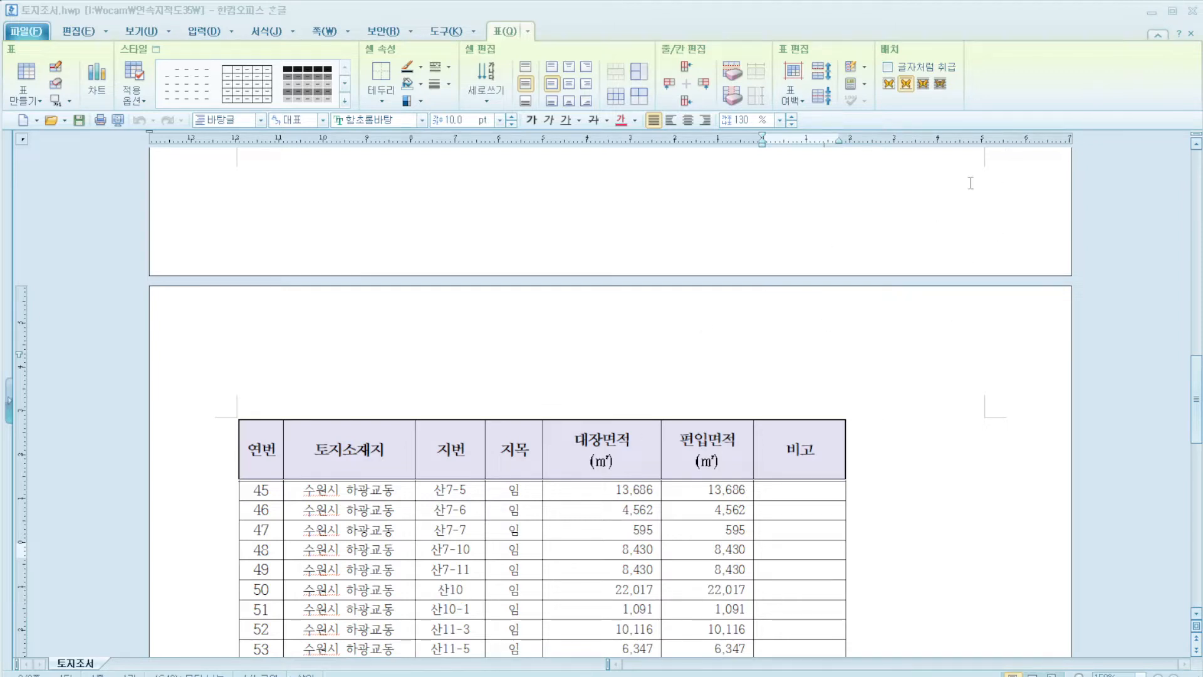
{"action": "left_click", "coordinate": [1153, 12]}
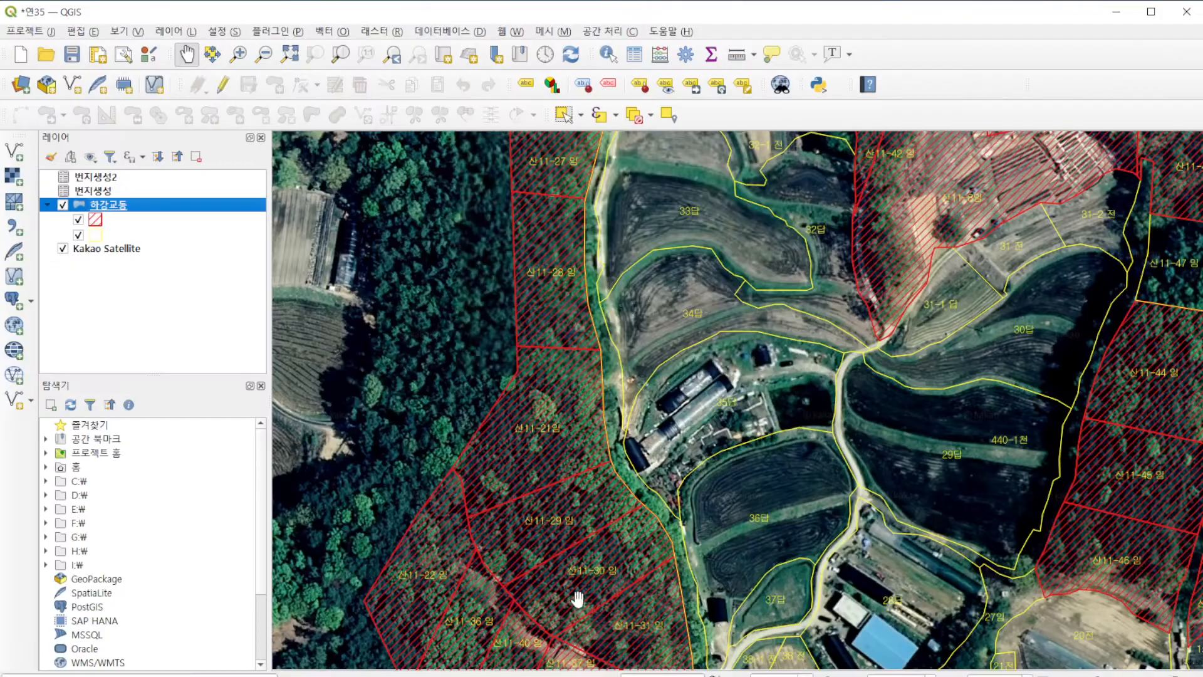
View the full extent of the parcel layer with its red-hatched area over the satellite map.
{"action": "scroll", "coordinate": [692, 332], "scroll_direction": "down", "scroll_amount": 5}
{"action": "scroll", "coordinate": [1120, 408], "scroll_direction": "up", "scroll_amount": 2}
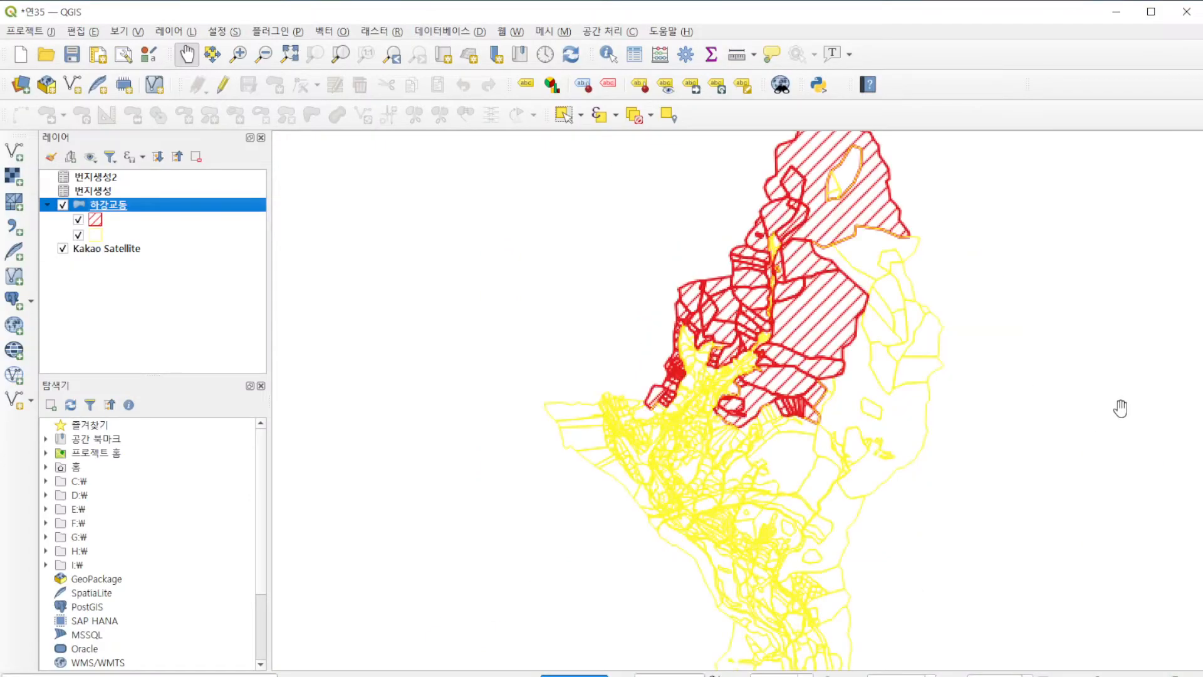
{"action": "scroll", "coordinate": [1120, 407], "scroll_direction": "down", "scroll_amount": 2}
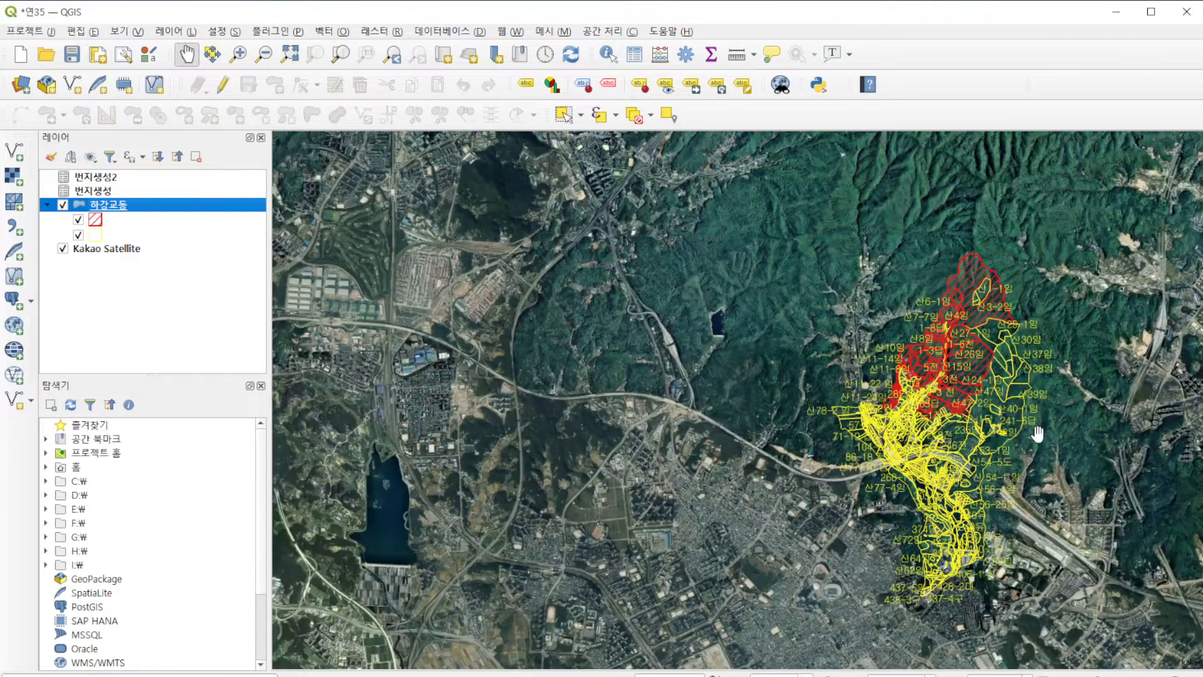
{"action": "scroll", "coordinate": [1010, 373], "scroll_direction": "up", "scroll_amount": 1}
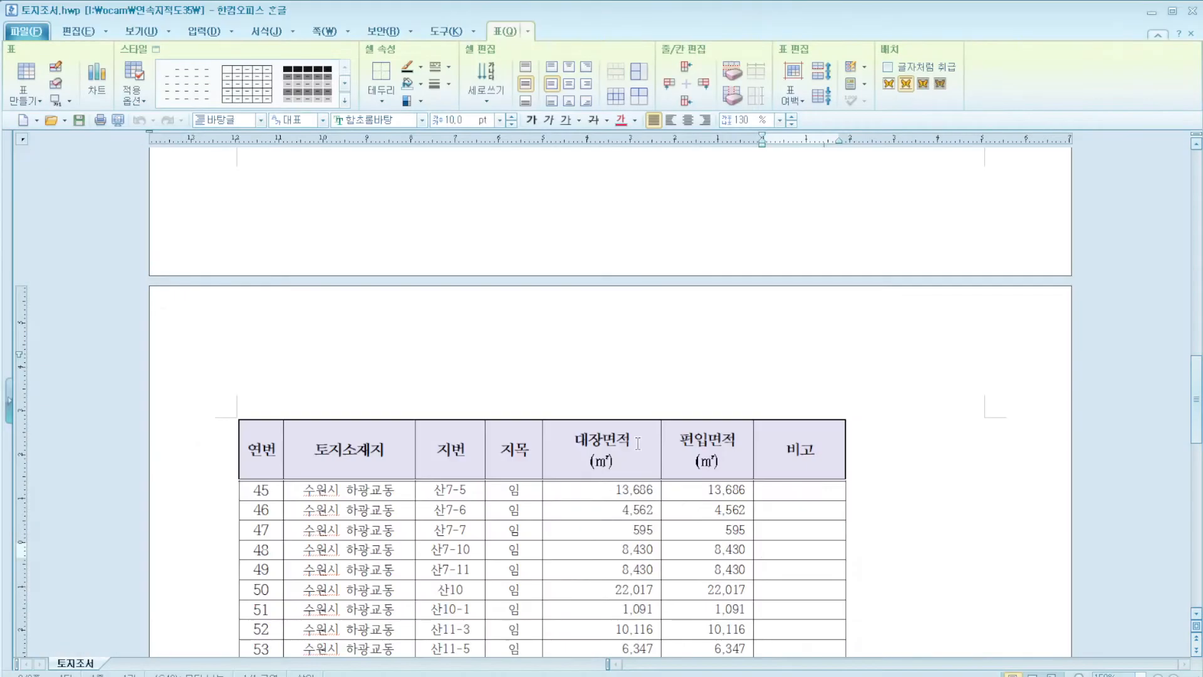
Switch to 토지조서.hwp and read its title about the 토지거래계약 허가구역 지정, highlighting the key words.
{"action": "scroll", "coordinate": [637, 443], "scroll_direction": "up", "scroll_amount": 15}
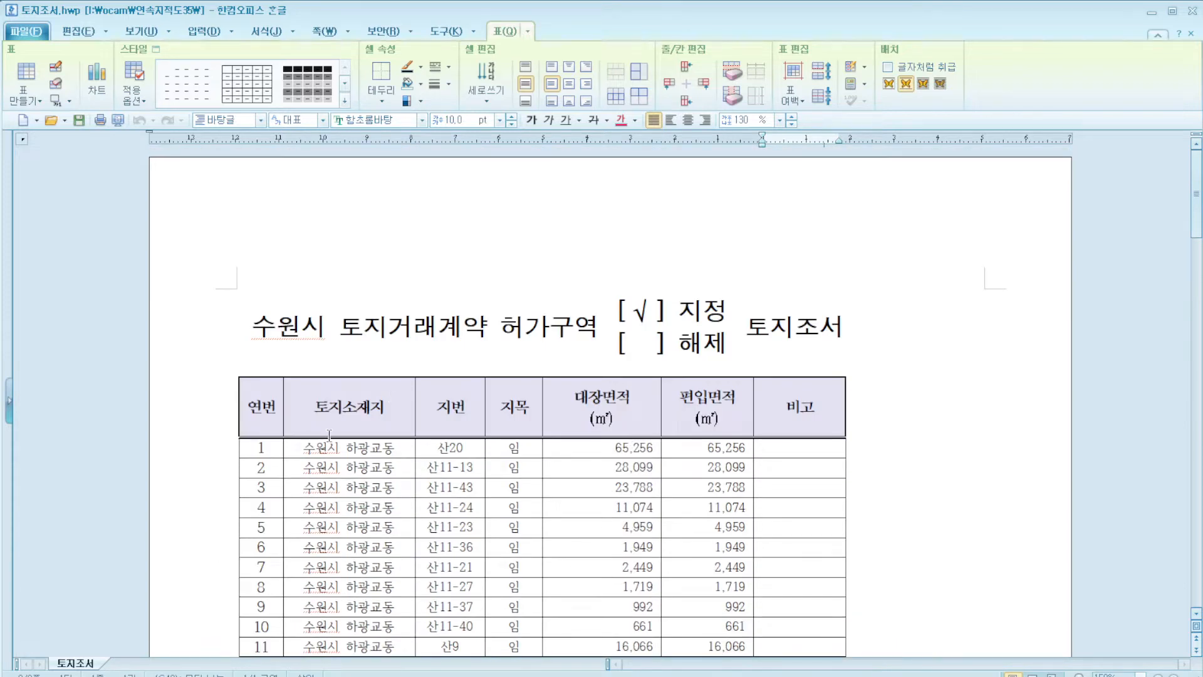
{"action": "double_click", "coordinate": [263, 327]}
{"action": "left_click_drag", "start_coordinate": [340, 326], "coordinate": [578, 323]}
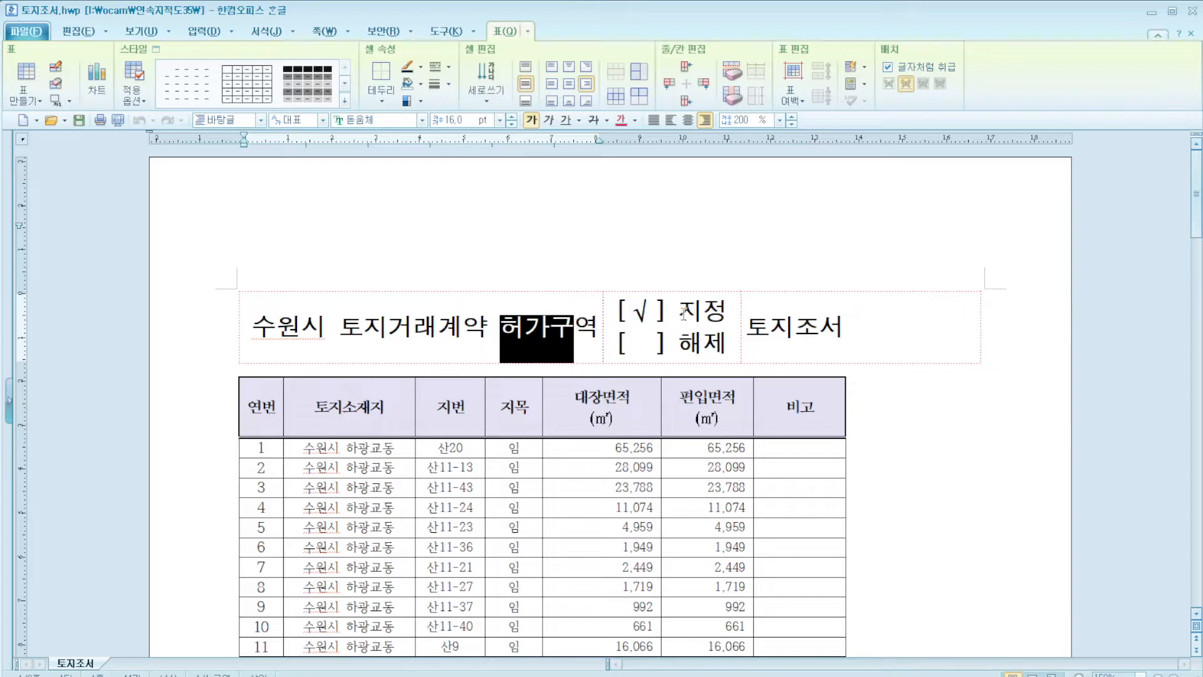
{"action": "left_click_drag", "start_coordinate": [677, 312], "coordinate": [725, 313]}
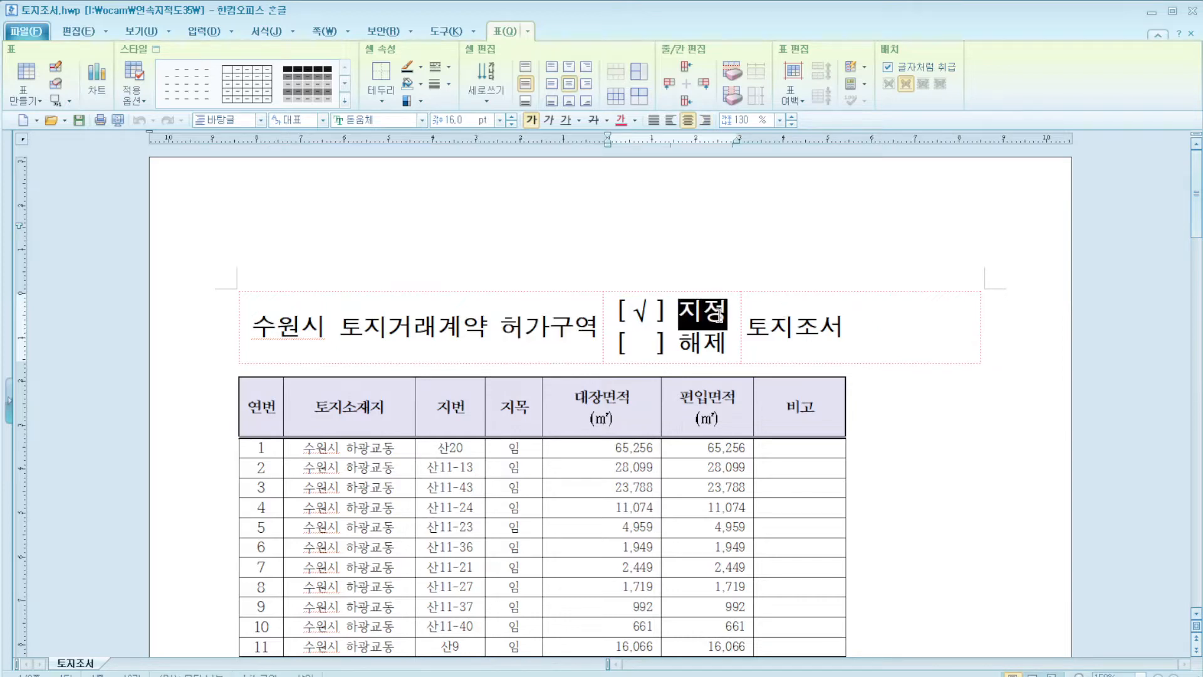
Look through the whole land register table, comparing the 지번, 지목 and area columns from the first to the last row.
{"action": "scroll", "coordinate": [717, 376], "scroll_direction": "down", "scroll_amount": 12}
{"action": "scroll", "coordinate": [712, 462], "scroll_direction": "down", "scroll_amount": 10}
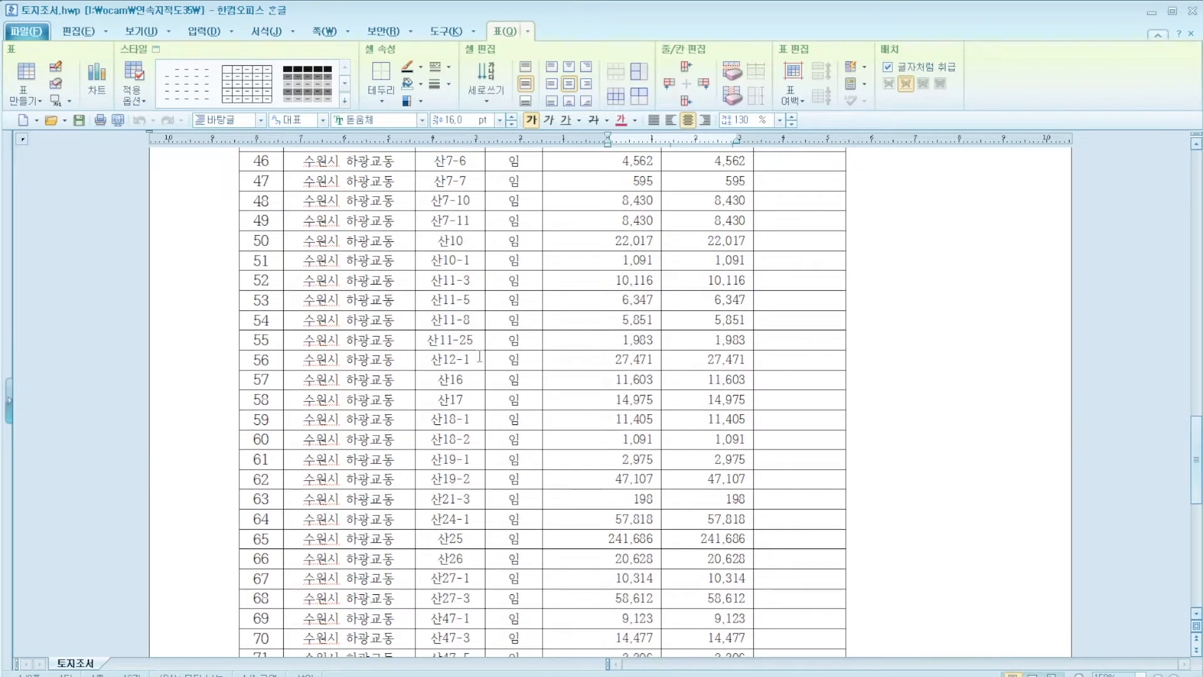
{"action": "scroll", "coordinate": [734, 466], "scroll_direction": "down", "scroll_amount": 3}
{"action": "scroll", "coordinate": [609, 474], "scroll_direction": "up", "scroll_amount": 18}
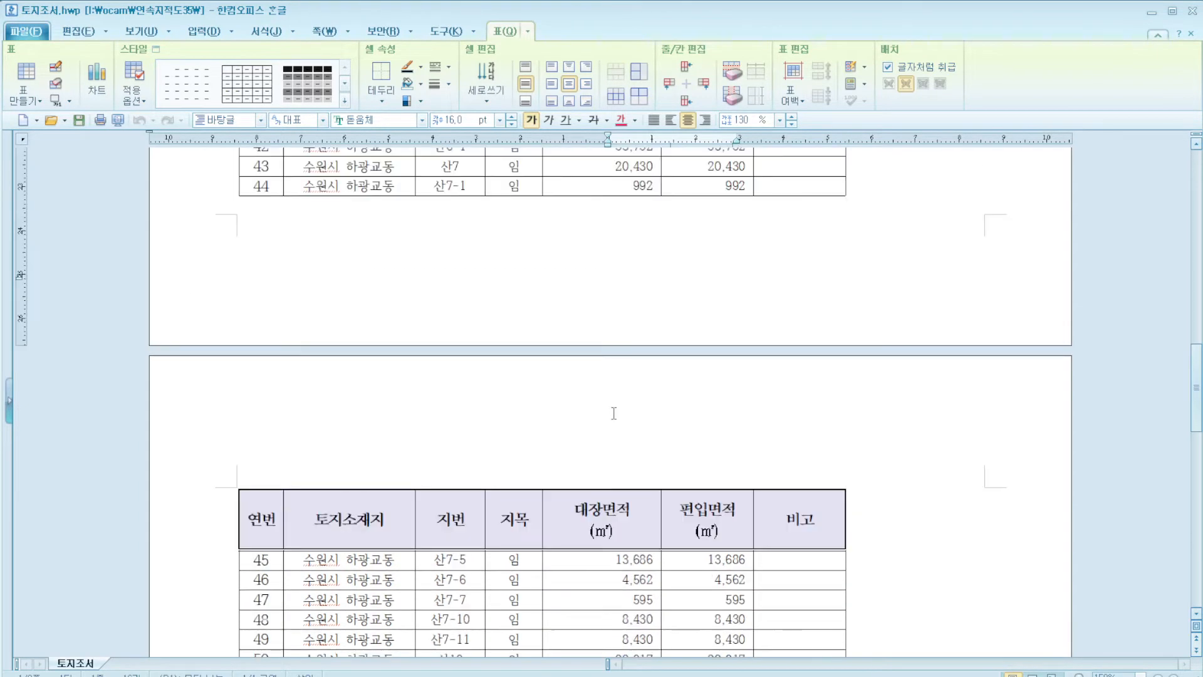
{"action": "scroll", "coordinate": [613, 410], "scroll_direction": "up", "scroll_amount": 4}
{"action": "scroll", "coordinate": [604, 398], "scroll_direction": "down", "scroll_amount": 3}
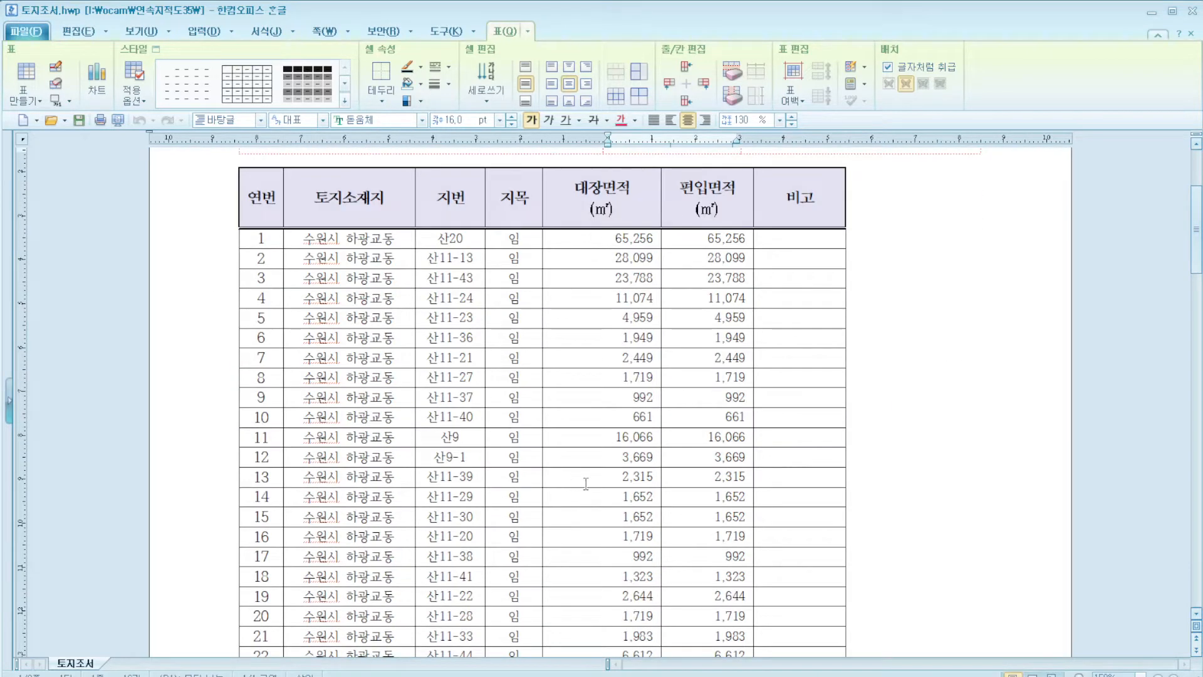
{"action": "scroll", "coordinate": [584, 484], "scroll_direction": "down", "scroll_amount": 3}
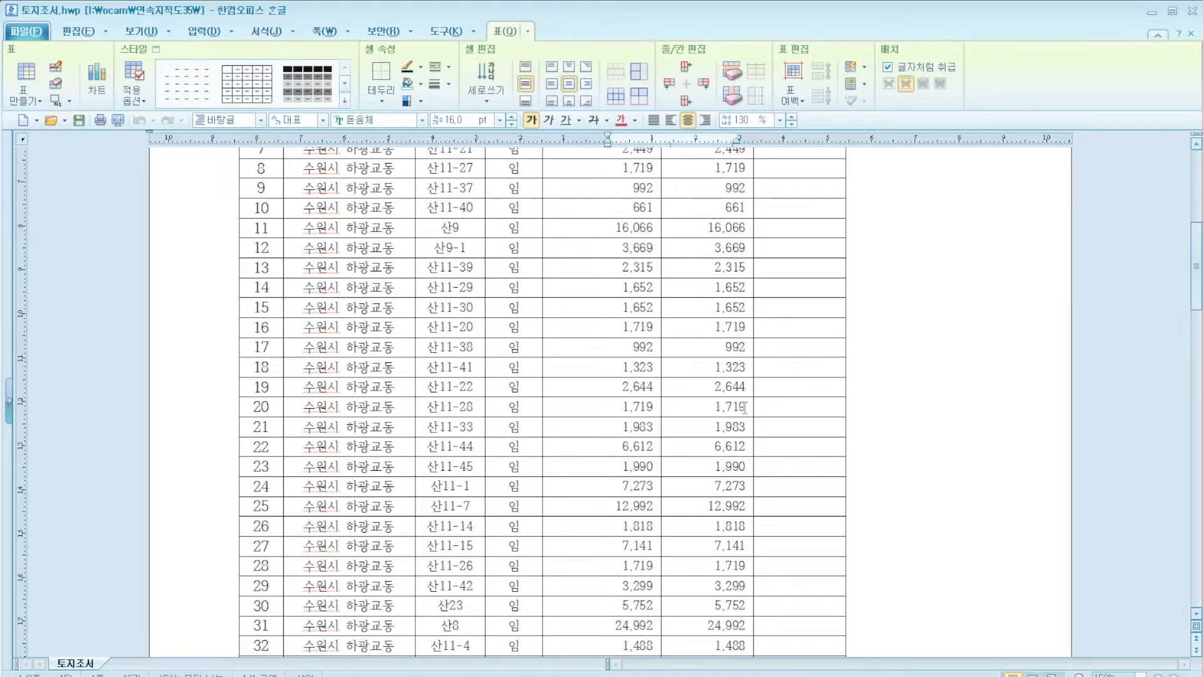
{"action": "scroll", "coordinate": [695, 407], "scroll_direction": "up", "scroll_amount": 5}
{"action": "scroll", "coordinate": [695, 404], "scroll_direction": "down", "scroll_amount": 15}
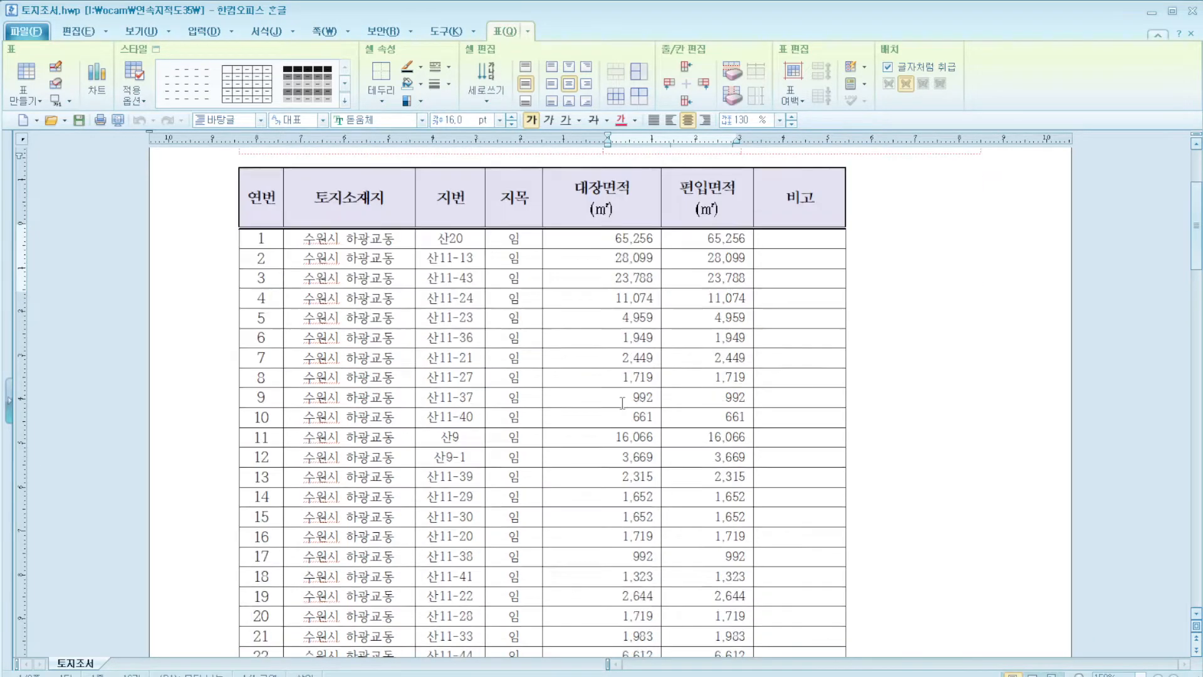
{"action": "scroll", "coordinate": [615, 429], "scroll_direction": "down", "scroll_amount": 4}
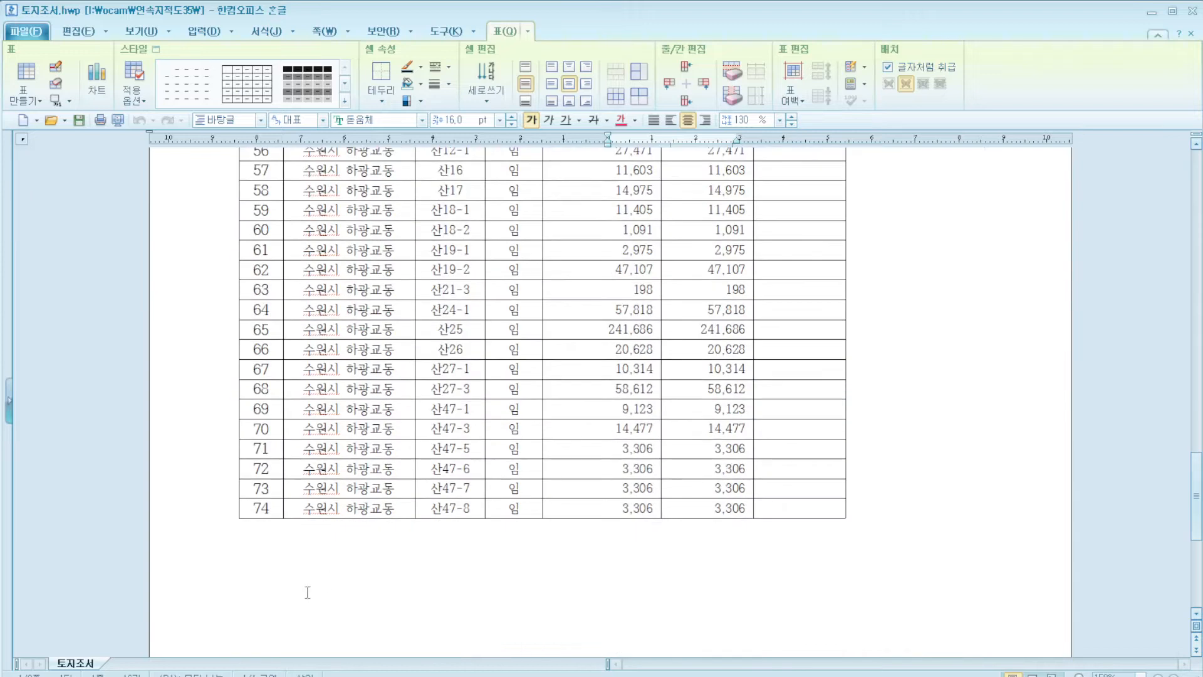
Check the 연번 of the table's last row, then return to the beginning of the table.
{"action": "left_click", "coordinate": [275, 509]}
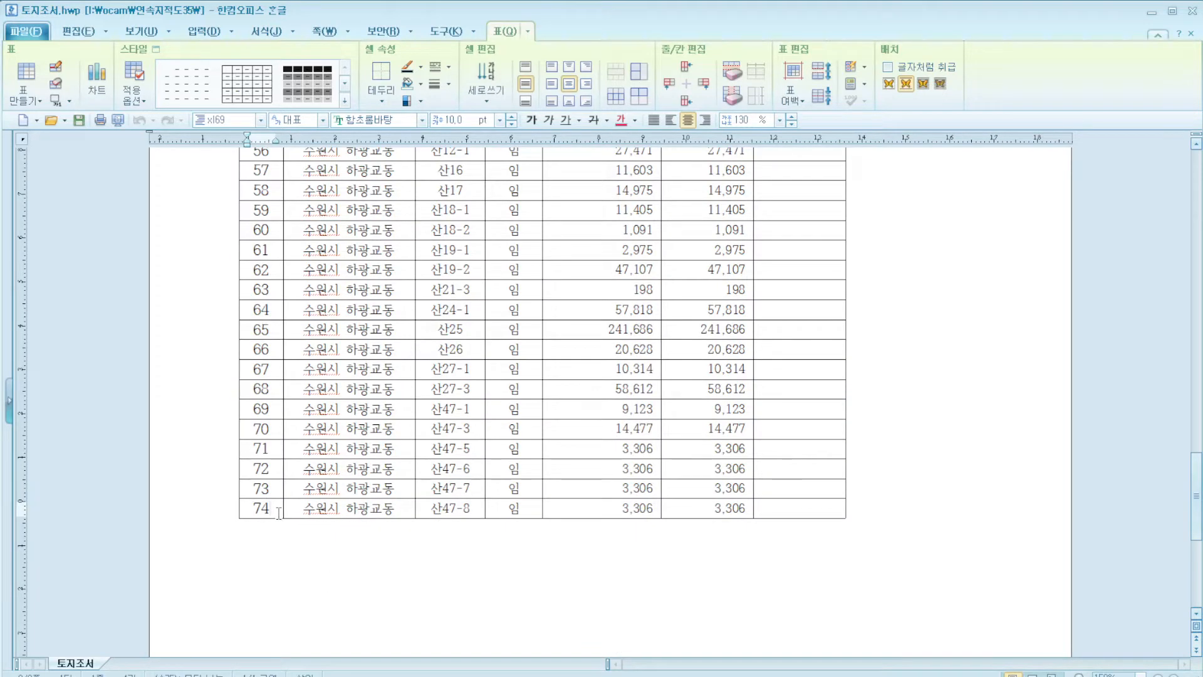
{"action": "left_click_drag", "start_coordinate": [279, 508], "coordinate": [180, 510]}
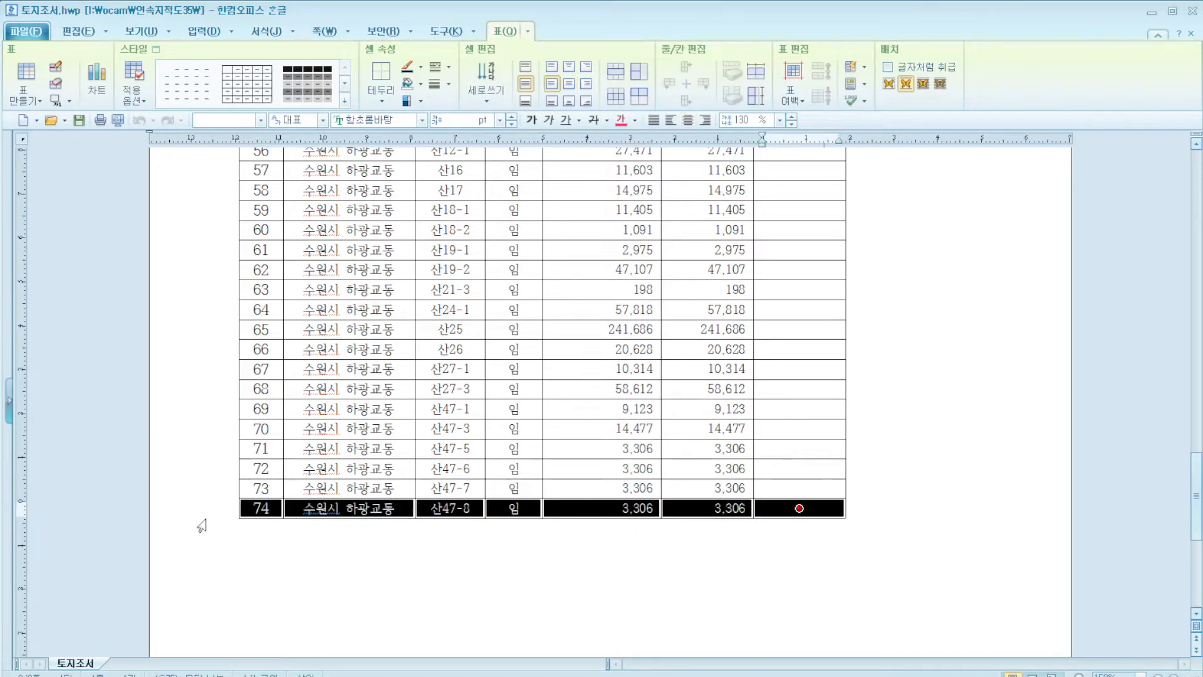
{"action": "left_click", "coordinate": [261, 509]}
{"action": "left_click", "coordinate": [262, 509]}
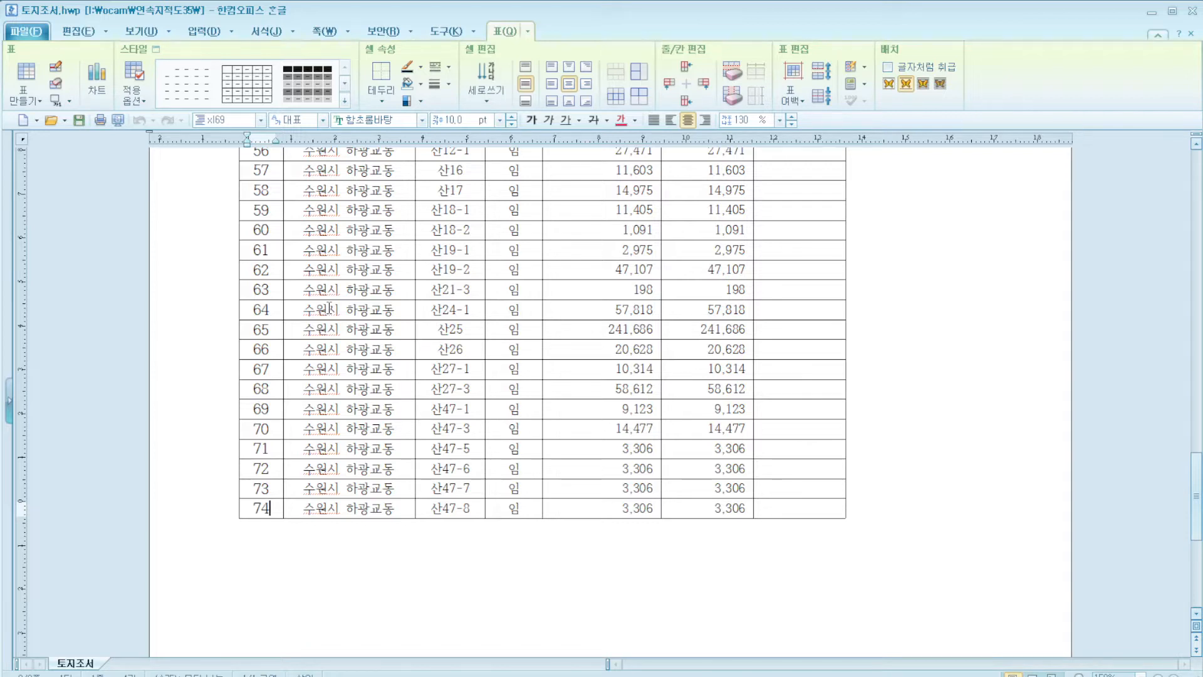
{"action": "scroll", "coordinate": [329, 308], "scroll_direction": "up", "scroll_amount": 10}
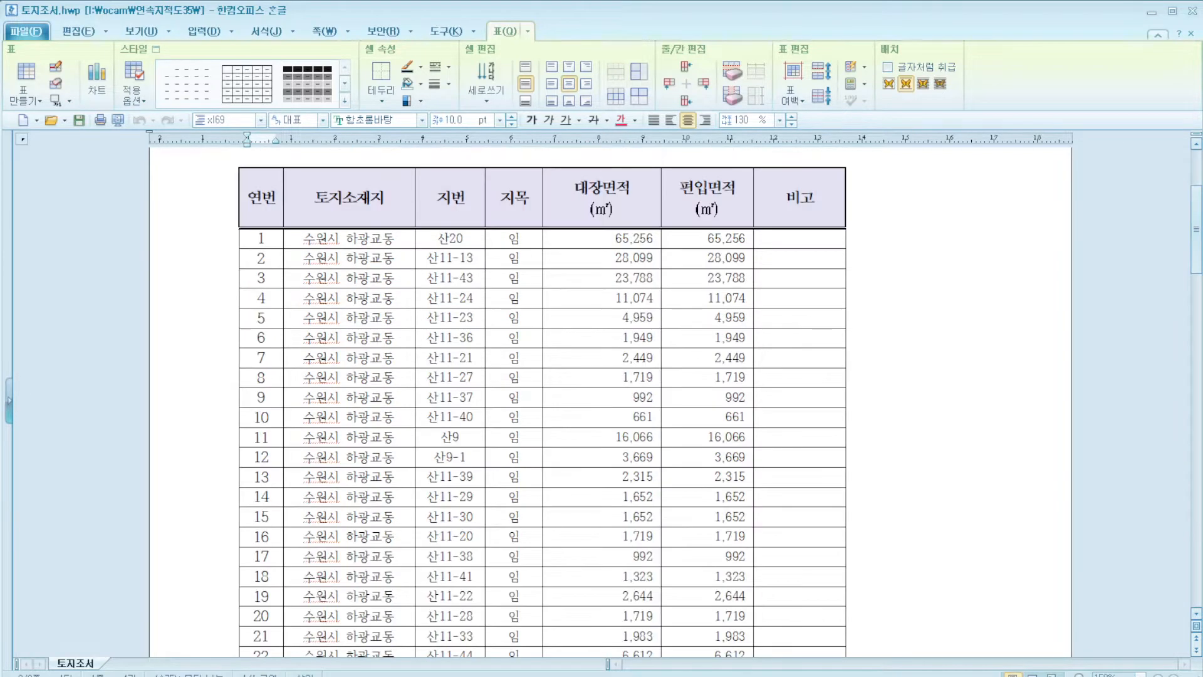
Review the document title and the first table rows, highlighting the 지번 산20 in the first row.
{"action": "scroll", "coordinate": [595, 451], "scroll_direction": "up", "scroll_amount": 3}
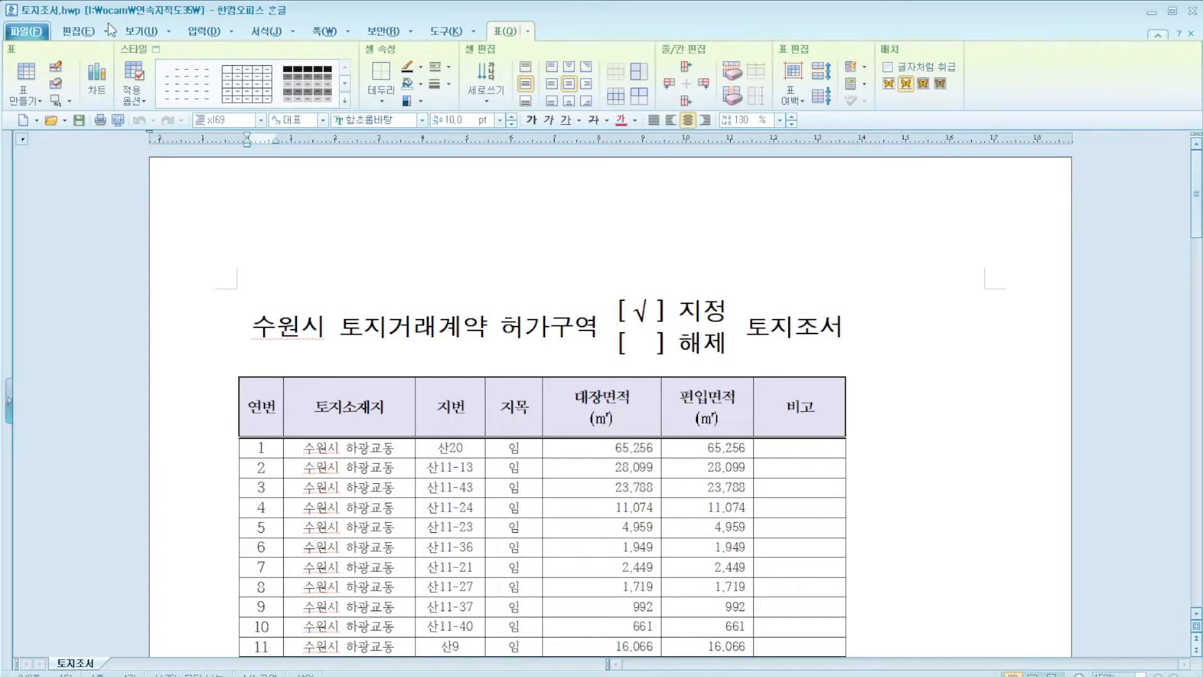
{"action": "scroll", "coordinate": [660, 536], "scroll_direction": "down", "scroll_amount": 3}
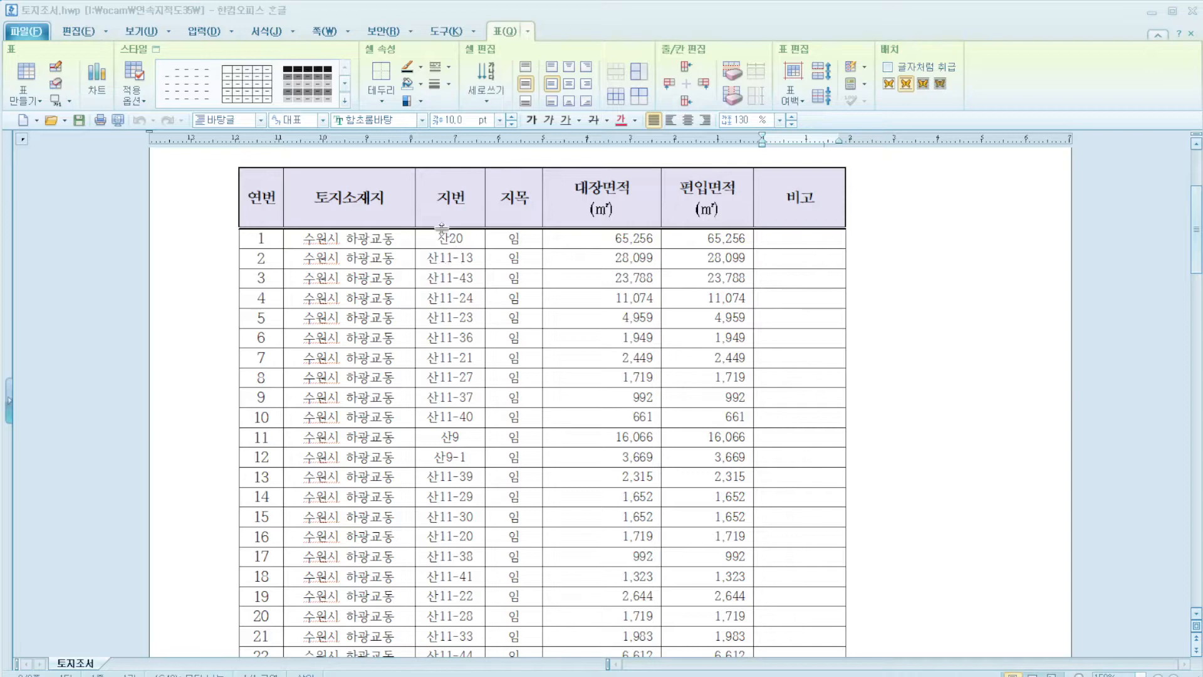
{"action": "scroll", "coordinate": [442, 233], "scroll_direction": "down", "scroll_amount": 3}
{"action": "scroll", "coordinate": [454, 245], "scroll_direction": "up", "scroll_amount": 3}
{"action": "left_click_drag", "start_coordinate": [303, 239], "coordinate": [464, 238]}
{"action": "left_click", "coordinate": [395, 239]}
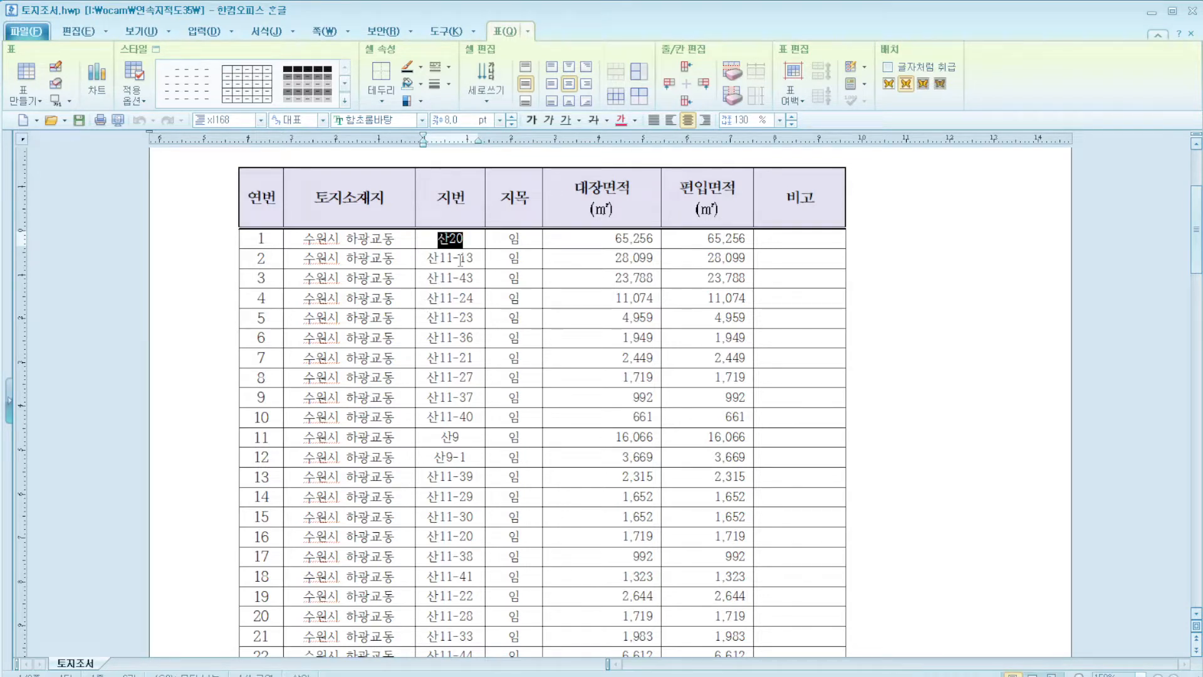
Mark the first row's 지번 and 지목, the 대장면적 cells and the 비고 column in red, and clear the marks.
{"action": "mouse_move", "coordinate": [432, 245]}
{"action": "left_mouse_down"}
{"action": "mouse_move", "coordinate": [431, 225]}
{"action": "mouse_move", "coordinate": [461, 218]}
{"action": "mouse_move", "coordinate": [408, 245]}
{"action": "left_mouse_up"}
{"action": "mouse_move", "coordinate": [523, 221]}
{"action": "left_mouse_down"}
{"action": "mouse_move", "coordinate": [511, 243]}
{"action": "mouse_move", "coordinate": [498, 241]}
{"action": "mouse_move", "coordinate": [533, 212]}
{"action": "mouse_move", "coordinate": [544, 228]}
{"action": "mouse_move", "coordinate": [560, 220]}
{"action": "left_mouse_up"}
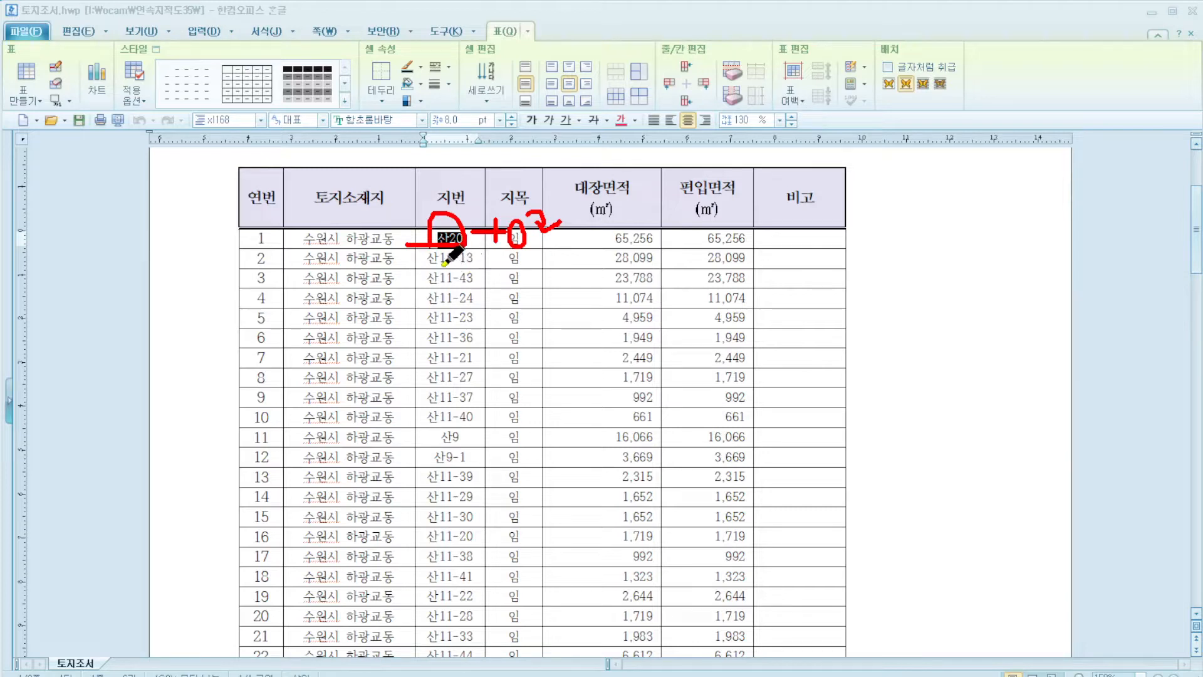
{"action": "left_click_drag", "start_coordinate": [481, 259], "coordinate": [503, 266]}
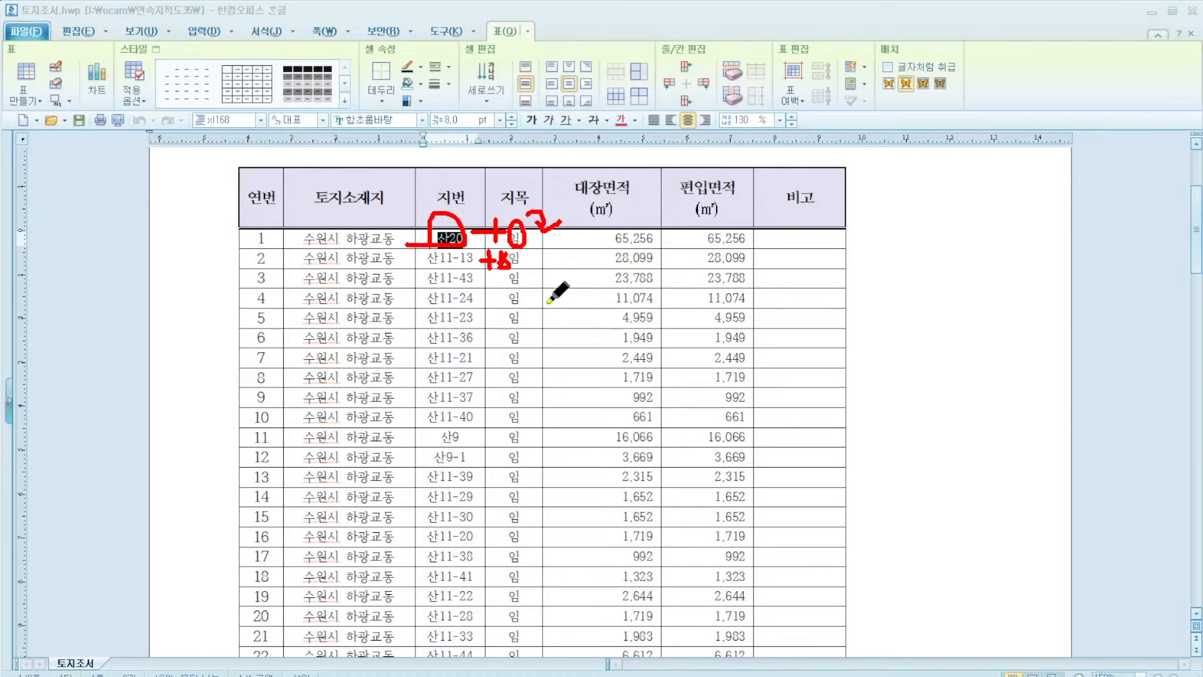
{"action": "mouse_move", "coordinate": [589, 226]}
{"action": "left_mouse_down"}
{"action": "mouse_move", "coordinate": [603, 285]}
{"action": "mouse_move", "coordinate": [580, 262]}
{"action": "left_mouse_up"}
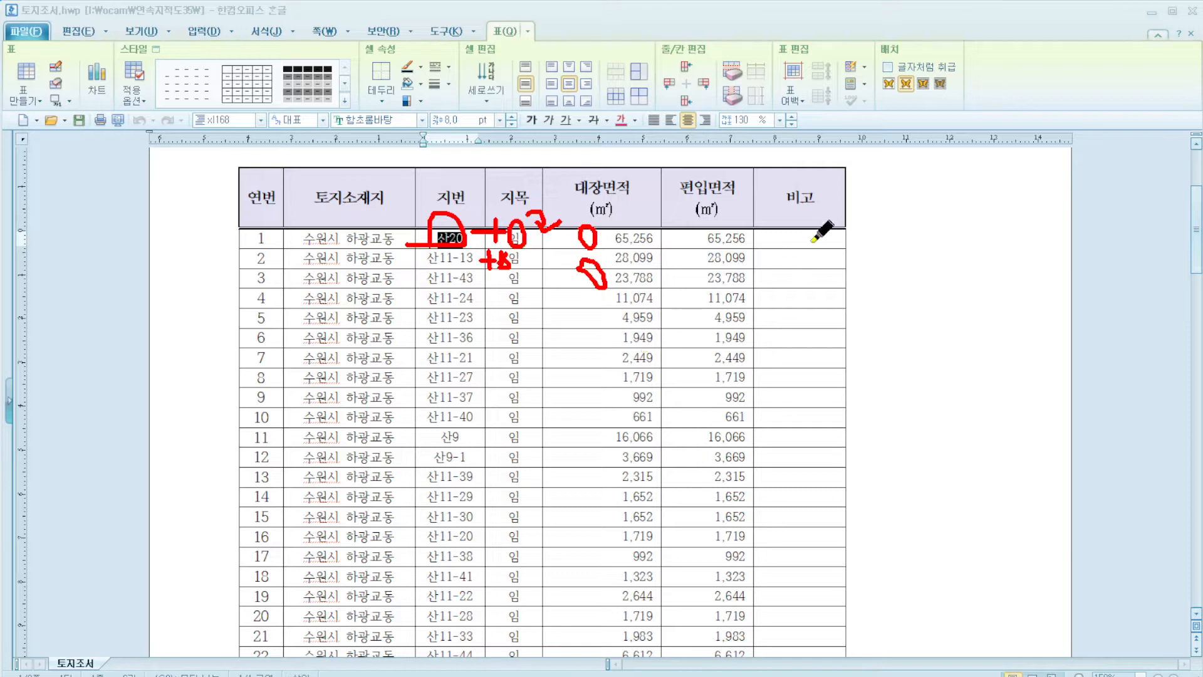
{"action": "mouse_move", "coordinate": [808, 188]}
{"action": "left_mouse_down"}
{"action": "mouse_move", "coordinate": [788, 199]}
{"action": "mouse_move", "coordinate": [826, 207]}
{"action": "mouse_move", "coordinate": [784, 244]}
{"action": "left_mouse_up"}
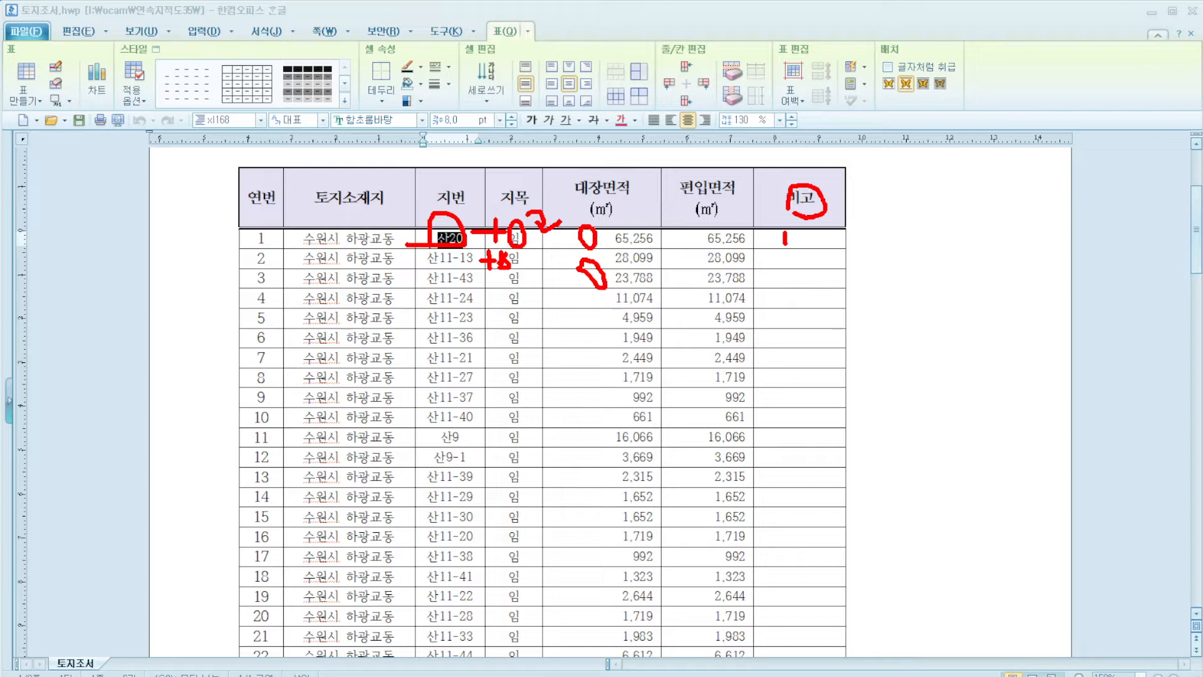
{"action": "key", "text": "Escape"}
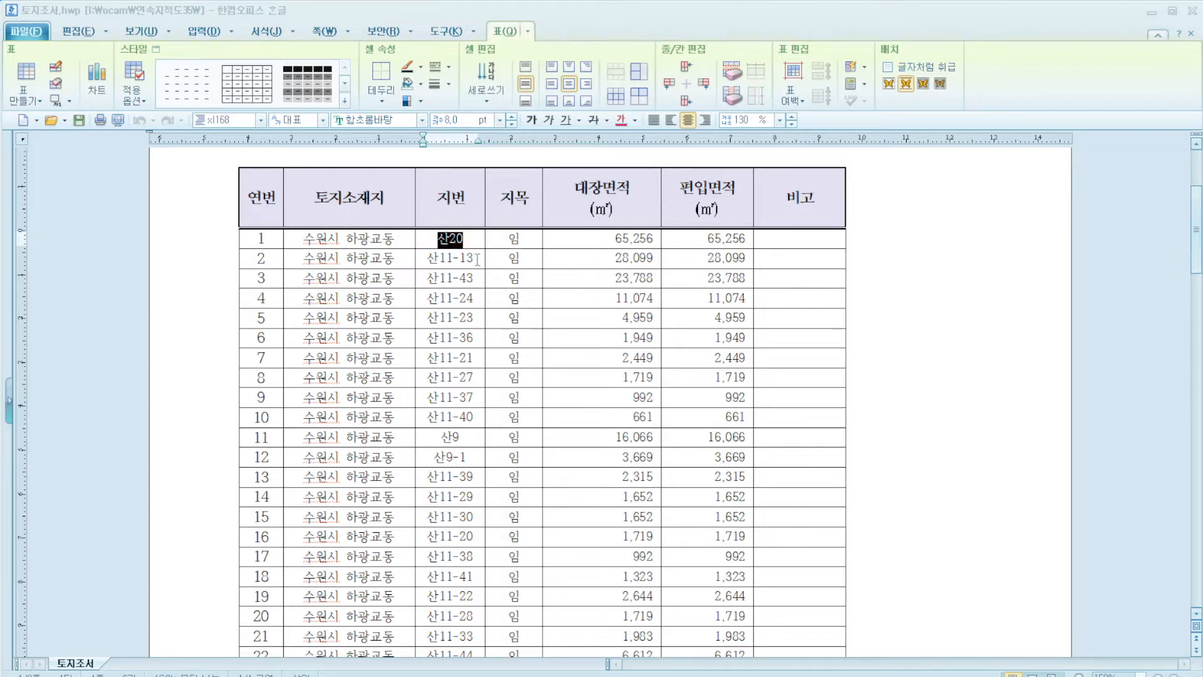
Highlight the first row's 지번 and 지목 cells together, and release the selection outside the table.
{"action": "left_click_drag", "start_coordinate": [432, 238], "coordinate": [521, 237]}
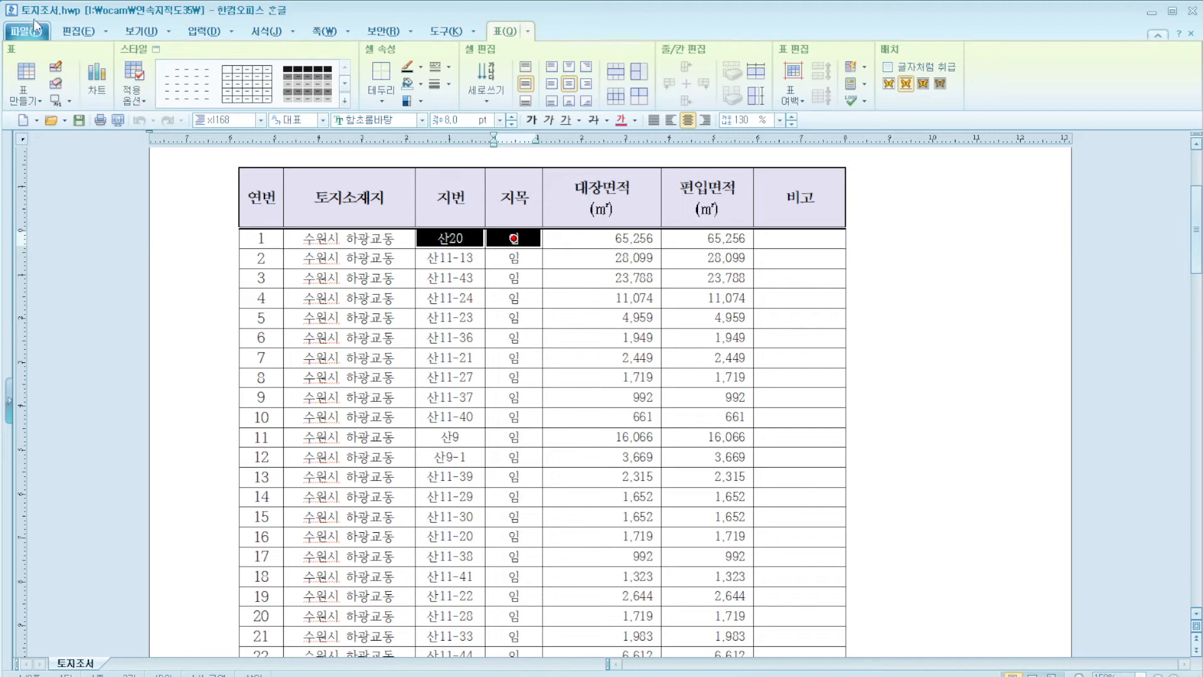
{"action": "left_click", "coordinate": [472, 316]}
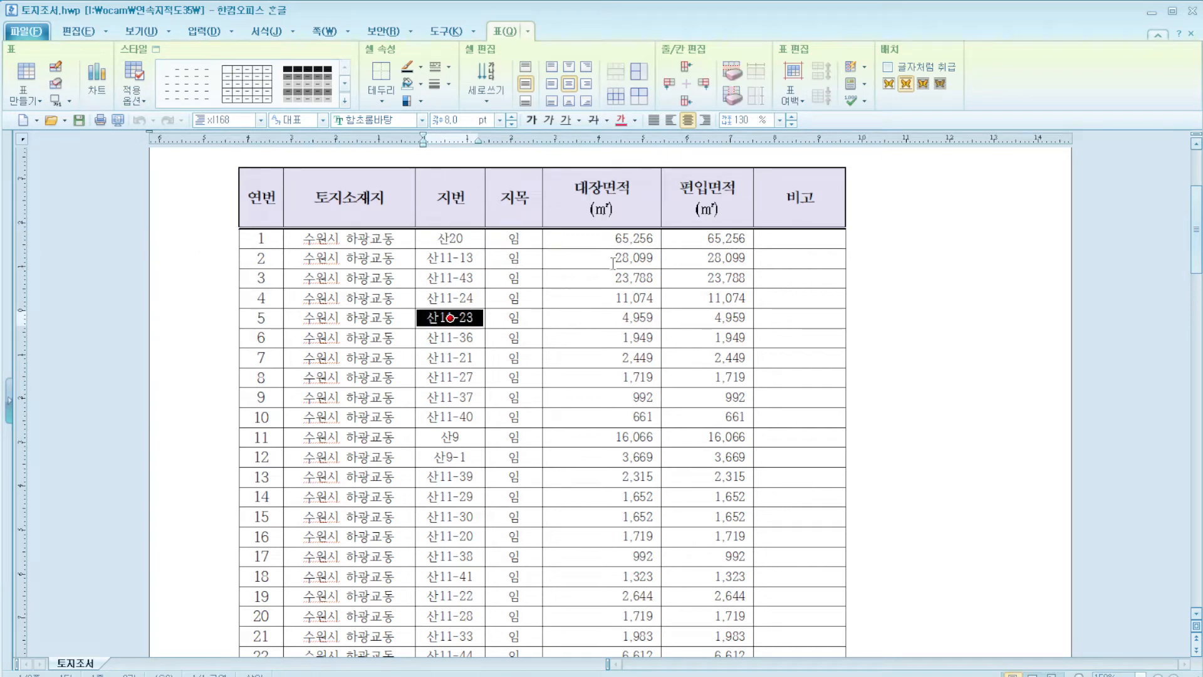
{"action": "left_click", "coordinate": [881, 289]}
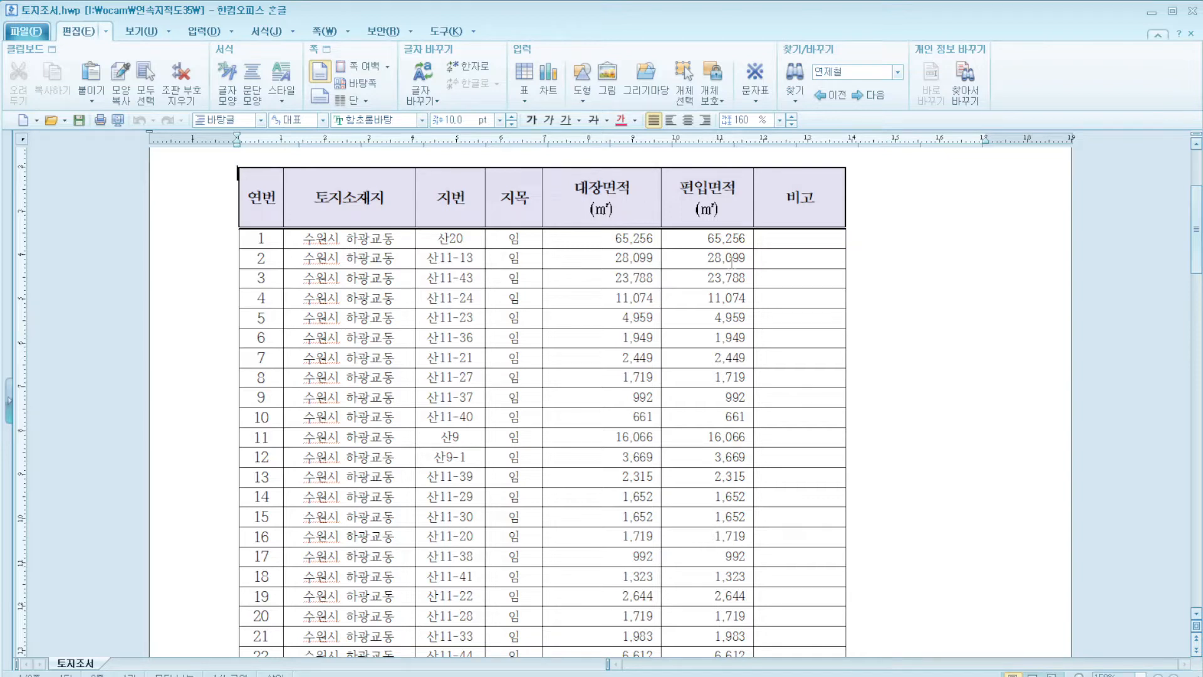
Enter 1 in the first row's 비고 cell and auto-fill it through all rows down to 연번 74.
{"action": "left_click", "coordinate": [798, 239]}
{"action": "type", "text": "1"}
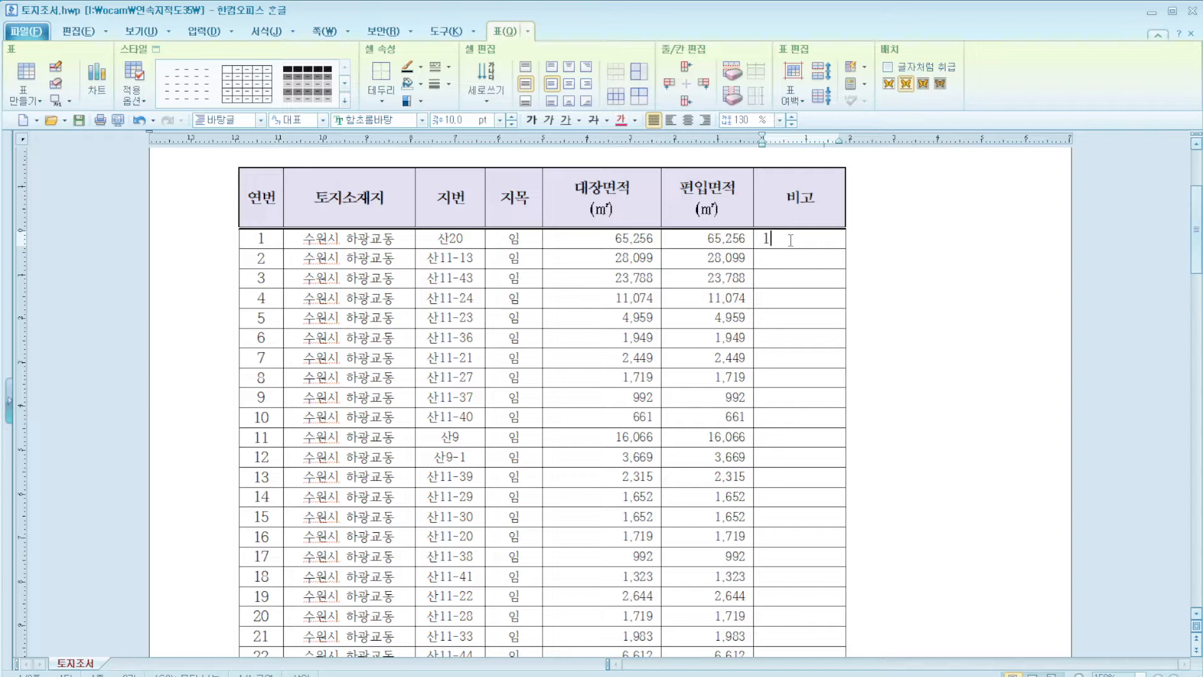
{"action": "left_click_drag", "start_coordinate": [764, 238], "coordinate": [815, 651]}
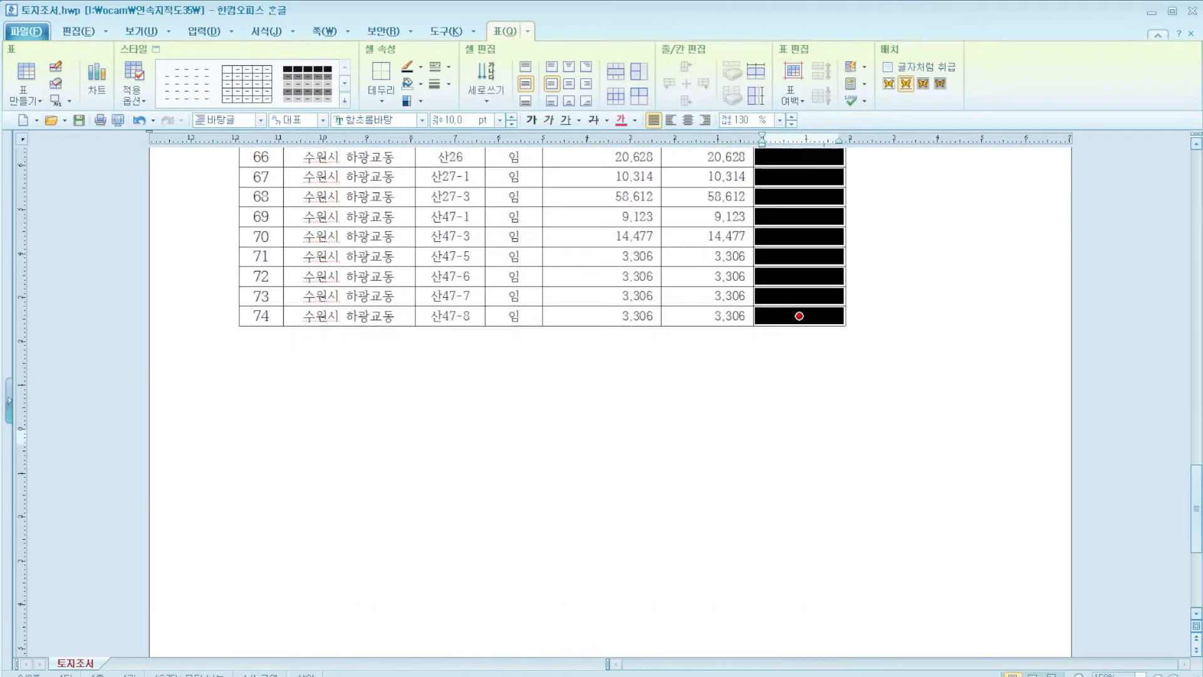
{"action": "right_click", "coordinate": [812, 289]}
{"action": "mouse_move", "coordinate": [842, 557]}
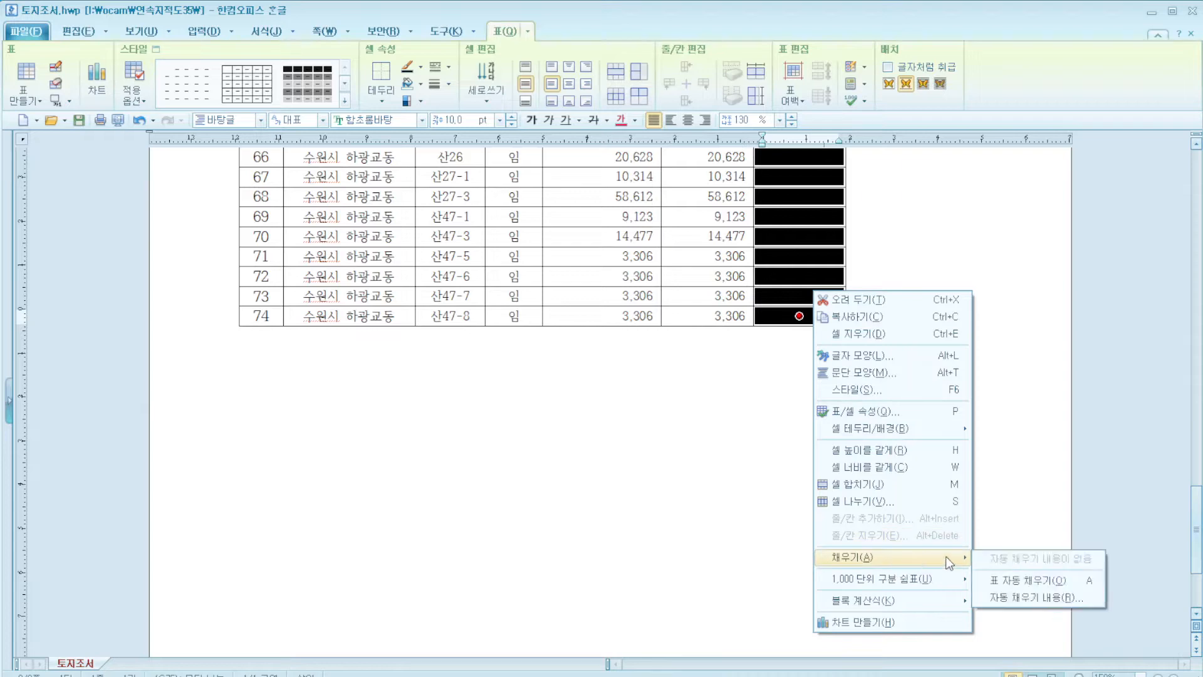
{"action": "left_click", "coordinate": [1038, 581]}
{"action": "scroll", "coordinate": [823, 325], "scroll_direction": "up", "scroll_amount": 10}
{"action": "scroll", "coordinate": [576, 261], "scroll_direction": "up", "scroll_amount": 15}
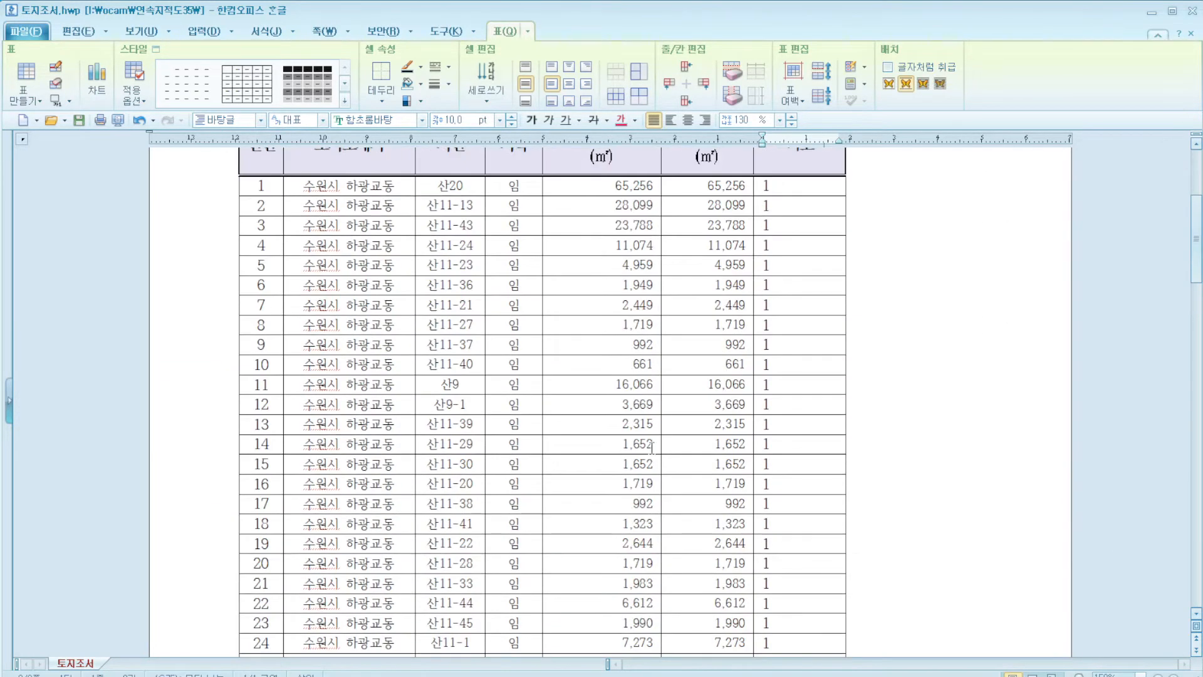
Insert one blank column directly to the right of the 지목 column.
{"action": "left_click", "coordinate": [569, 363]}
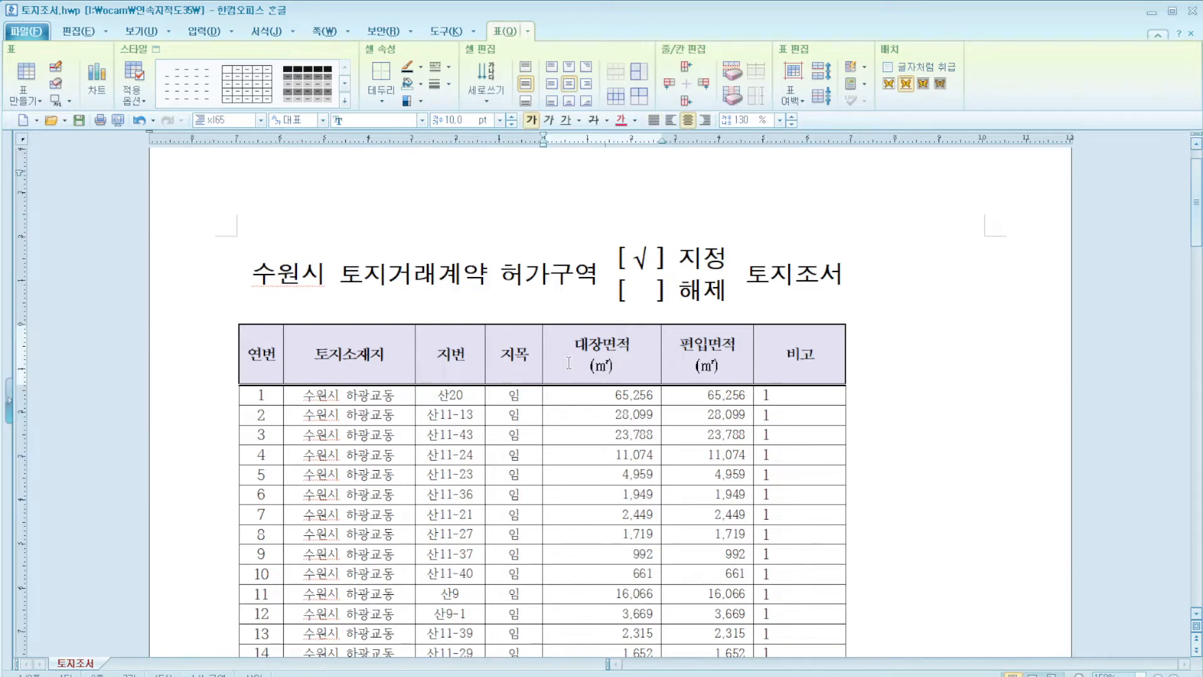
{"action": "left_click", "coordinate": [530, 354]}
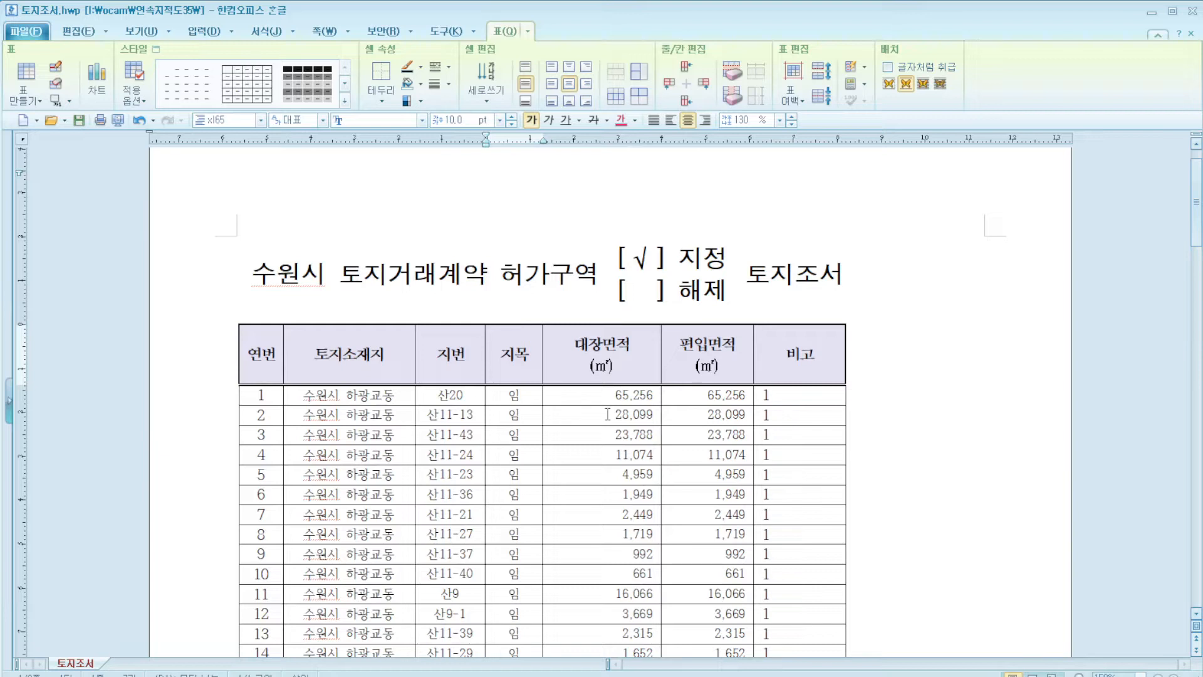
{"action": "right_click", "coordinate": [537, 354]}
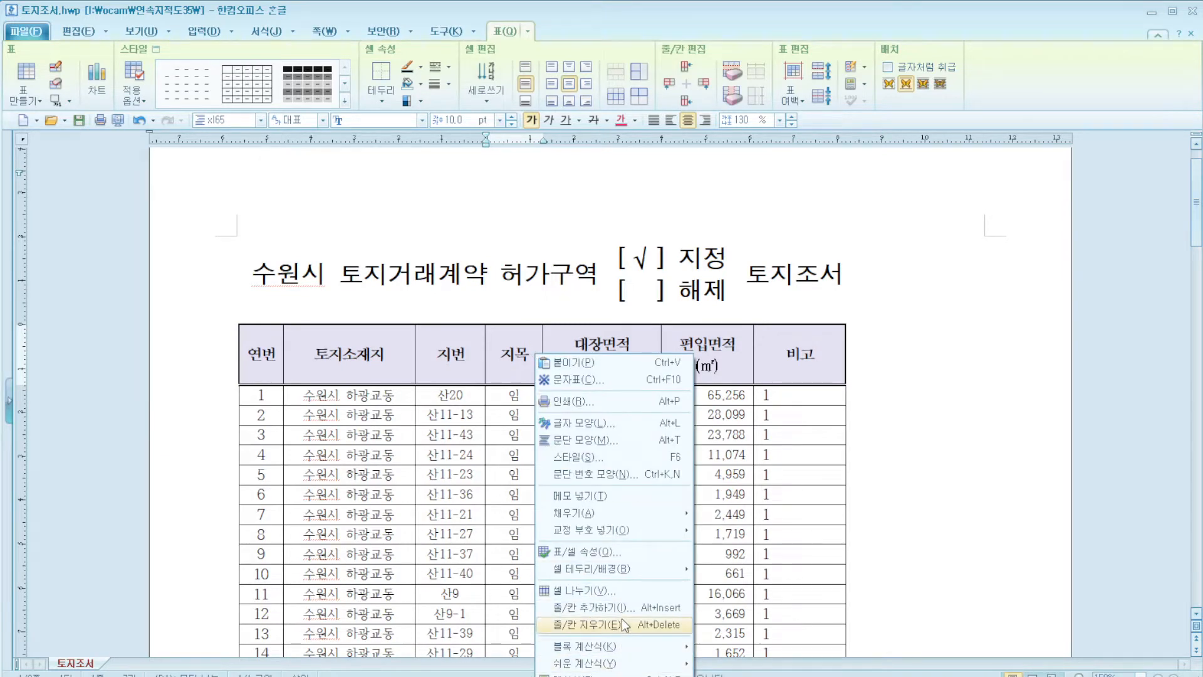
{"action": "left_click", "coordinate": [650, 608]}
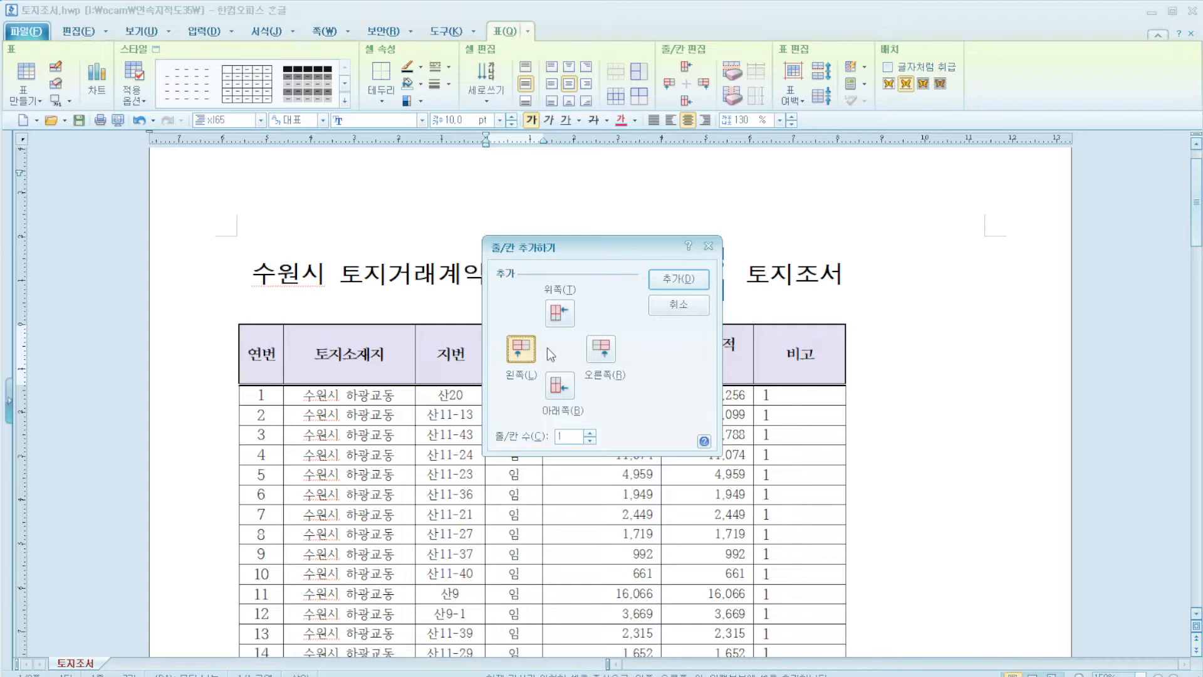
{"action": "left_click", "coordinate": [601, 349]}
{"action": "left_click", "coordinate": [679, 278]}
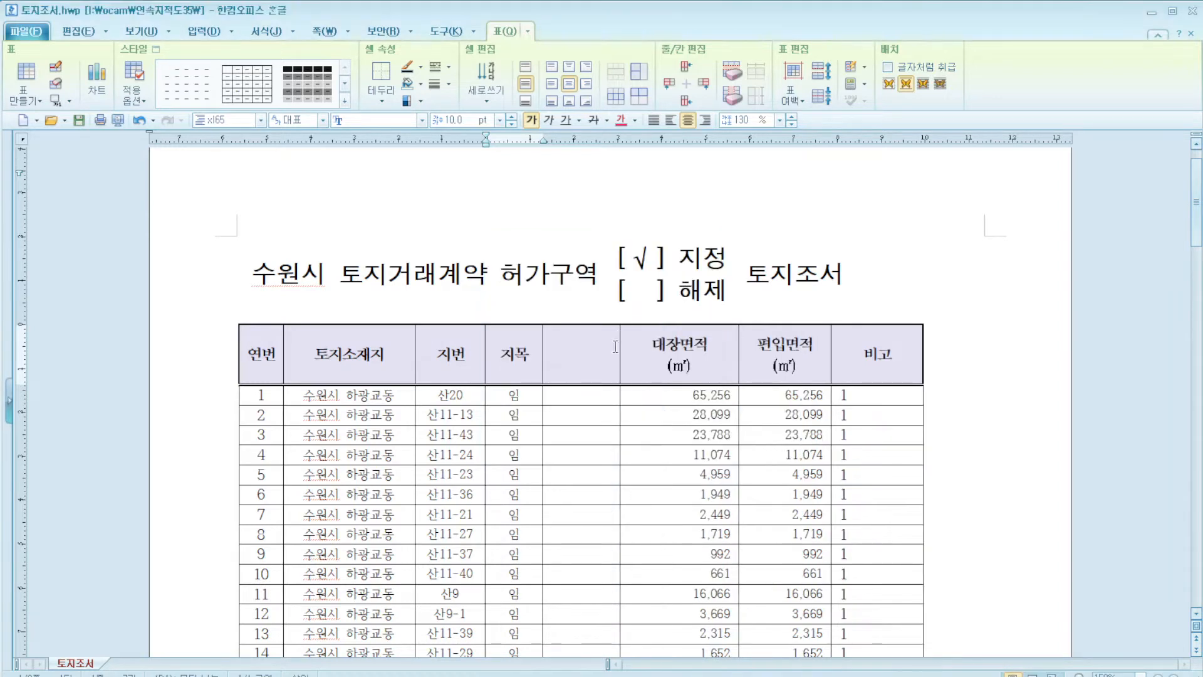
Insert a second blank column beside the empty one, before the 대장면적 column.
{"action": "left_click", "coordinate": [583, 357]}
{"action": "right_click", "coordinate": [574, 362]}
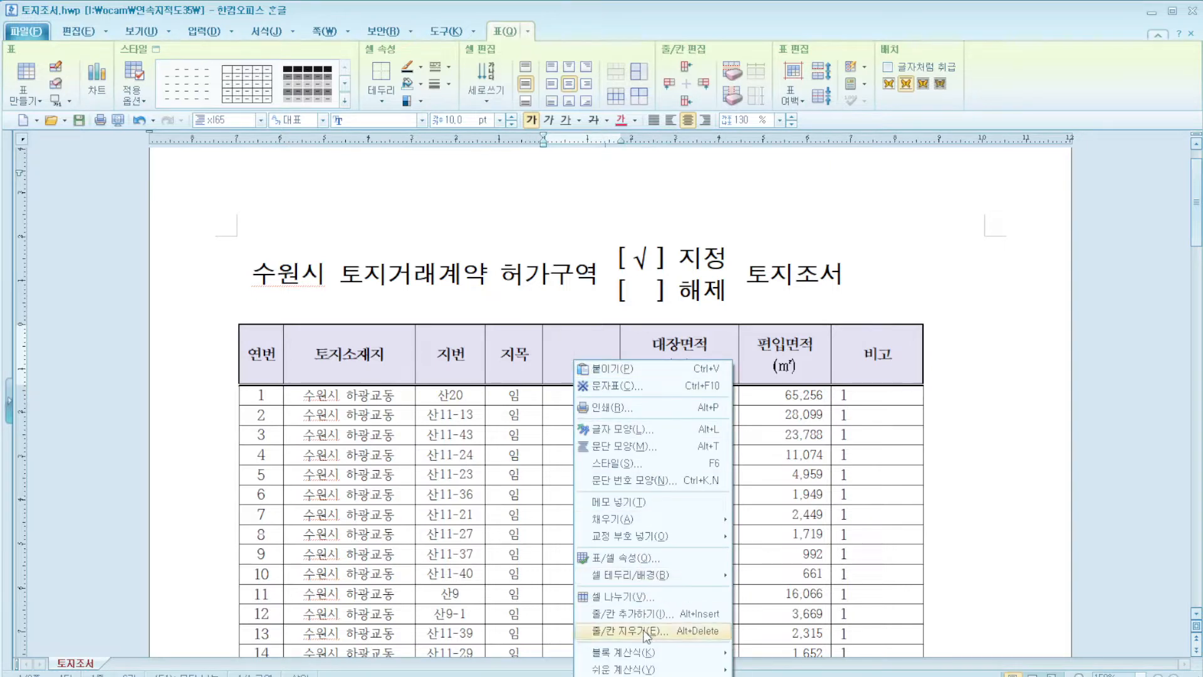
{"action": "left_click", "coordinate": [659, 610]}
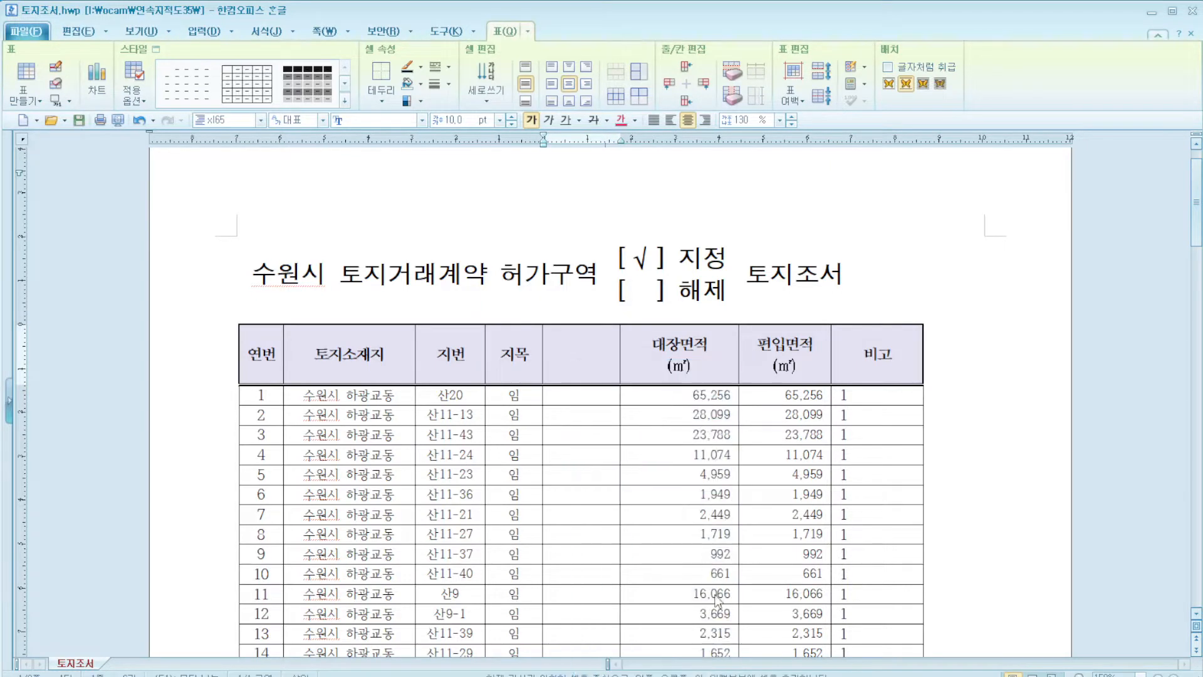
{"action": "left_click", "coordinate": [678, 278]}
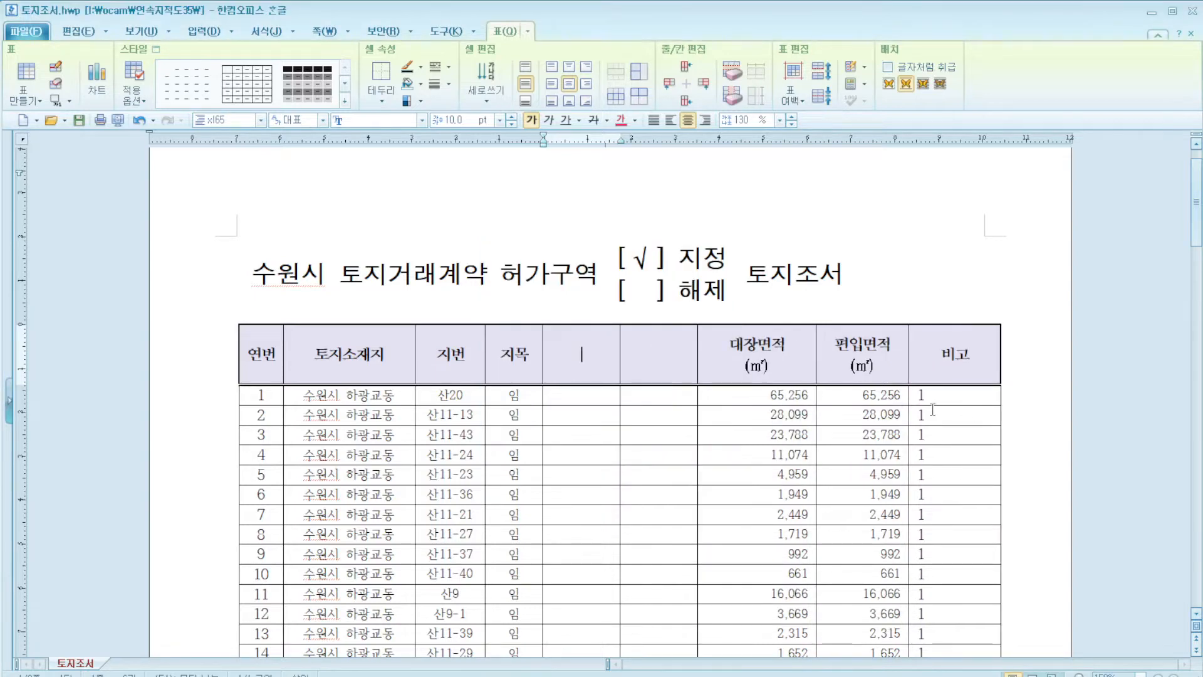
Check the filled 비고 values on the following pages and save 토지조서.hwp.
{"action": "scroll", "coordinate": [932, 409], "scroll_direction": "down", "scroll_amount": 15}
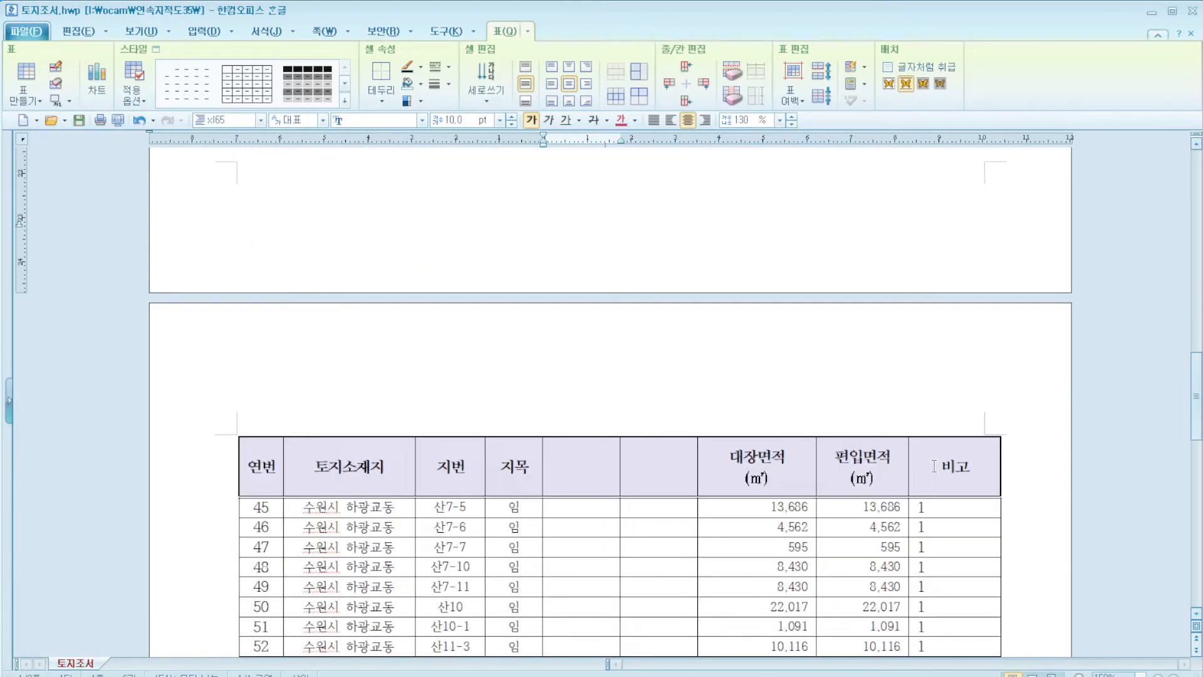
{"action": "scroll", "coordinate": [933, 466], "scroll_direction": "down", "scroll_amount": 5}
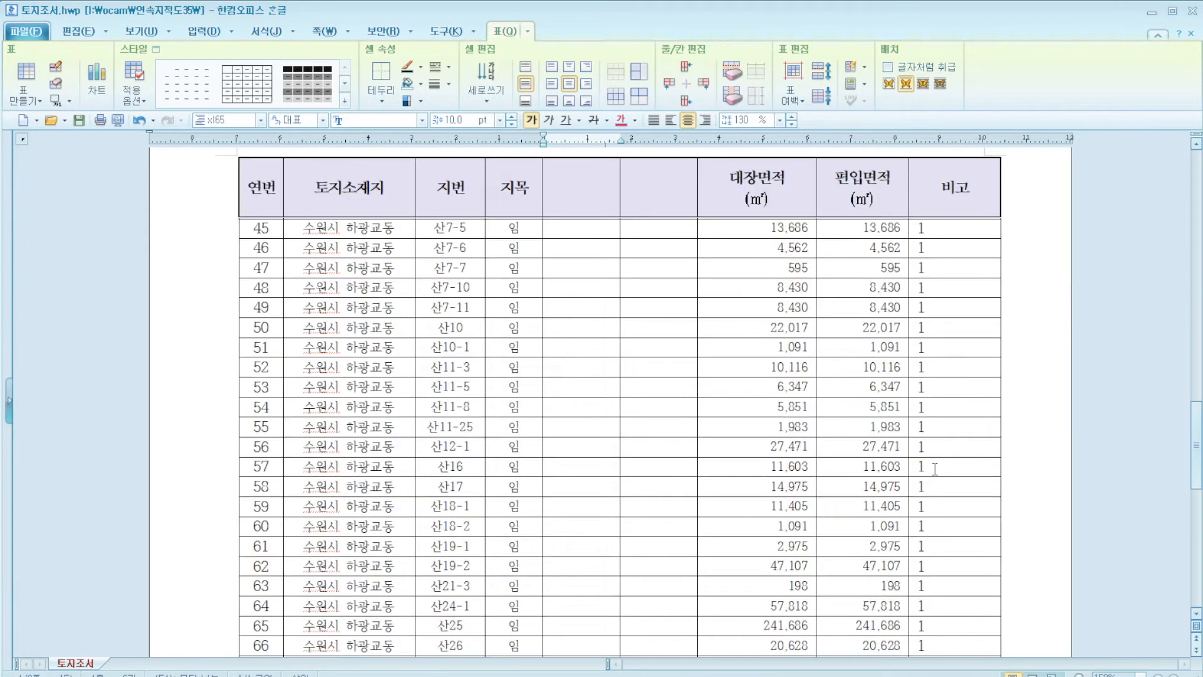
{"action": "left_click", "coordinate": [23, 32]}
{"action": "left_click", "coordinate": [65, 127]}
{"action": "scroll", "coordinate": [401, 204], "scroll_direction": "up", "scroll_amount": 15}
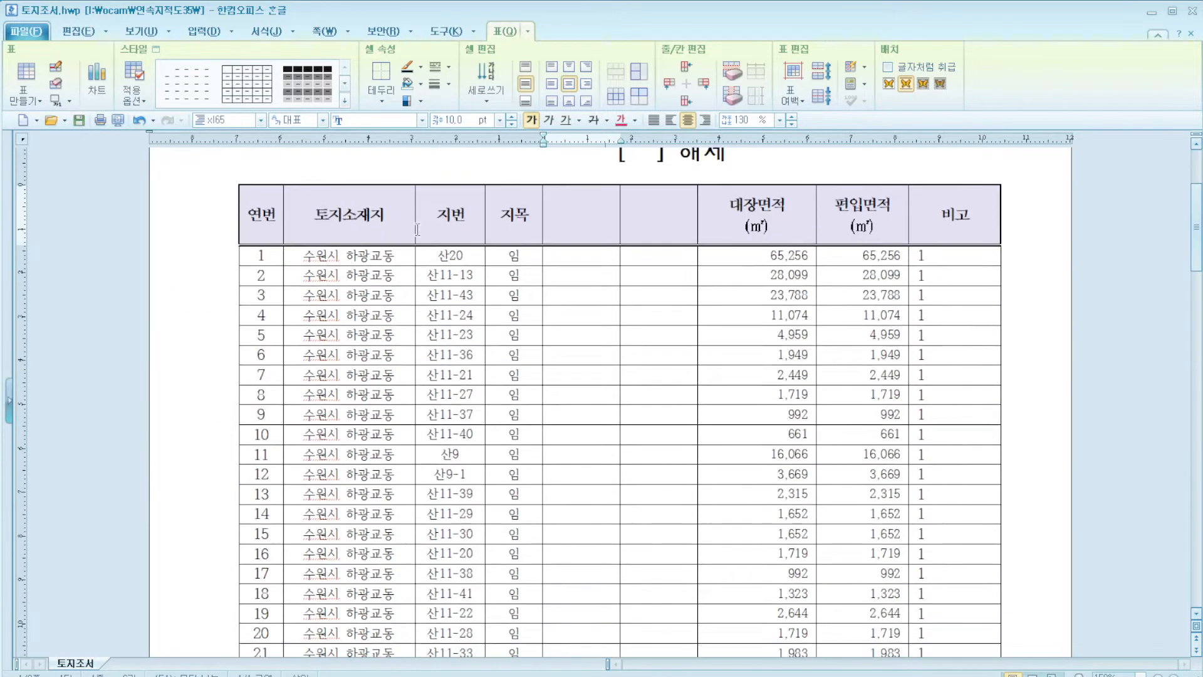
Read the document title above the table, highlighting the words 토지거래, and clear the selection.
{"action": "left_click_drag", "start_coordinate": [253, 410], "coordinate": [807, 452]}
{"action": "left_click", "coordinate": [905, 332]}
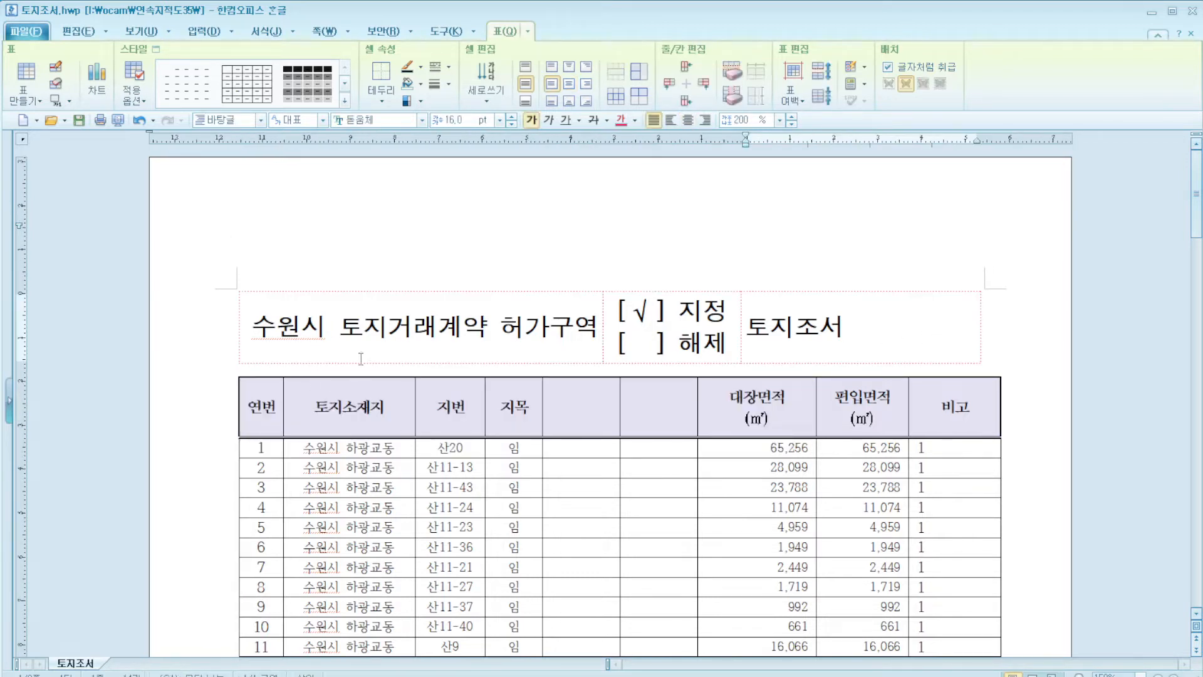
{"action": "left_click_drag", "start_coordinate": [270, 324], "coordinate": [386, 339]}
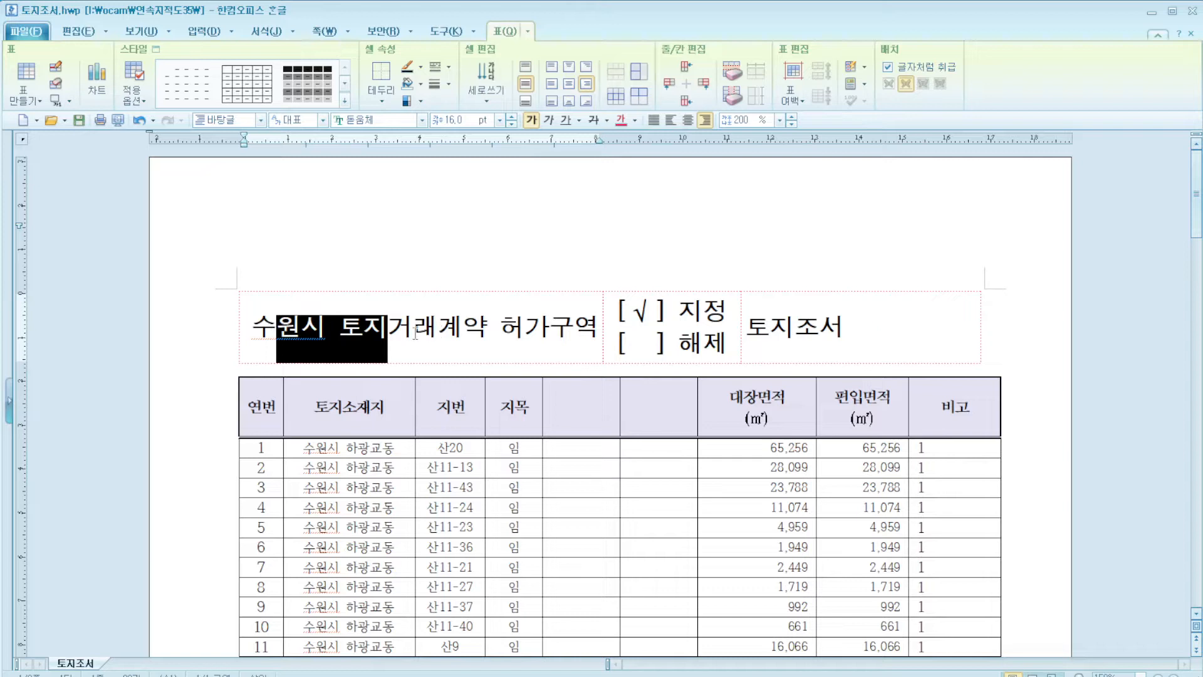
{"action": "left_click", "coordinate": [359, 329]}
{"action": "left_click_drag", "start_coordinate": [344, 331], "coordinate": [432, 331]}
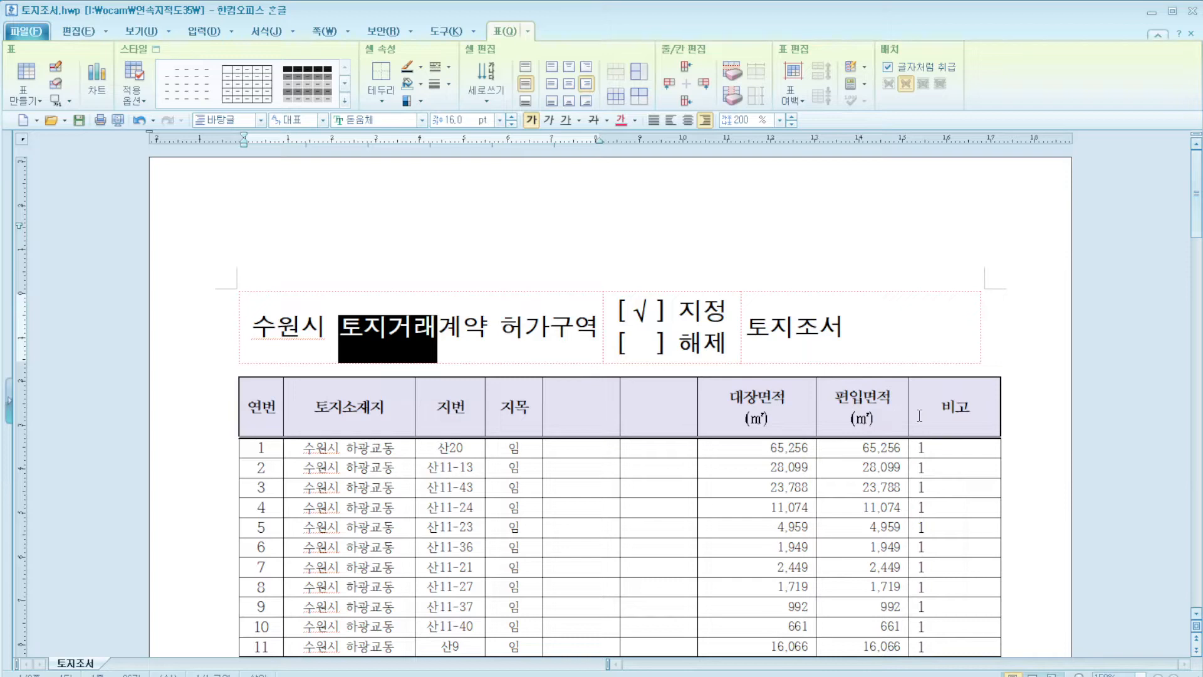
{"action": "left_click", "coordinate": [1017, 433]}
Copy the whole land register table, from the 연번 header through the row with 연번 74.
{"action": "left_click_drag", "start_coordinate": [246, 409], "coordinate": [954, 538]}
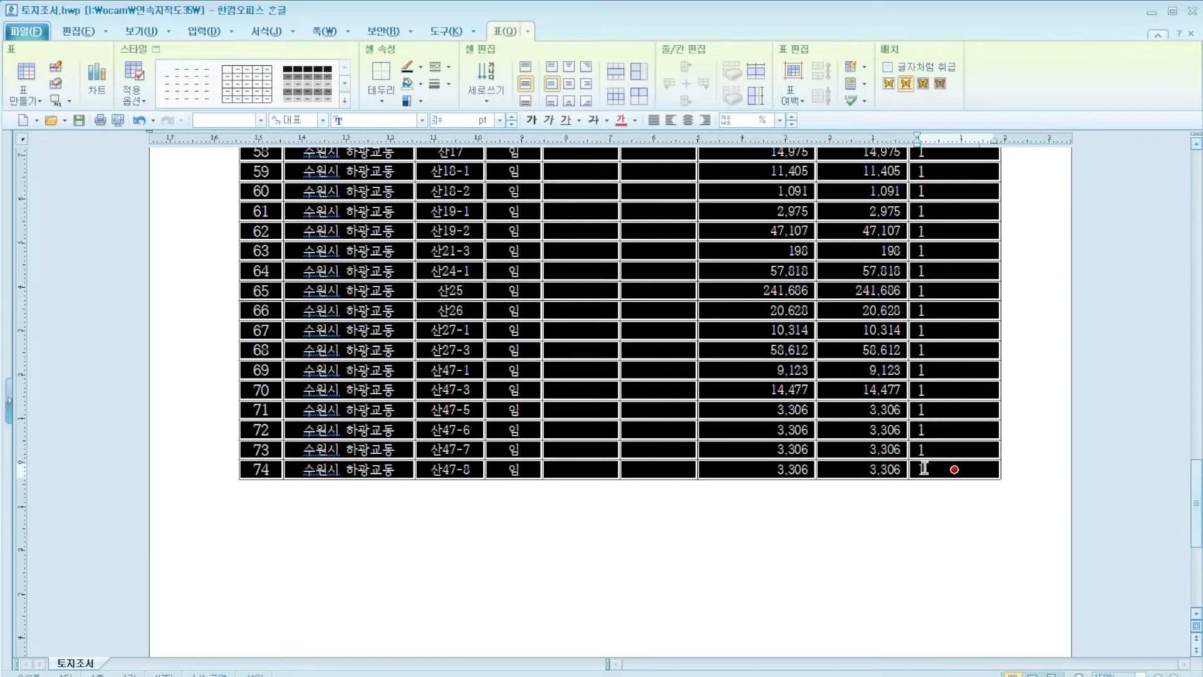
{"action": "right_click", "coordinate": [923, 469]}
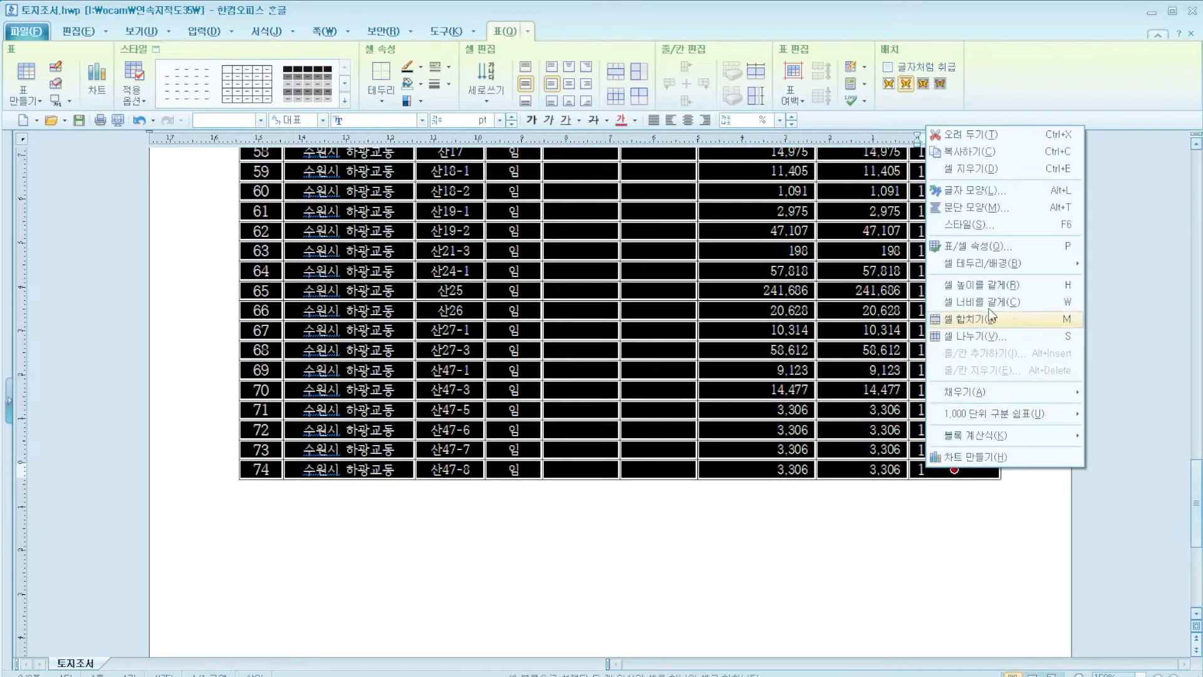
{"action": "left_click", "coordinate": [979, 152]}
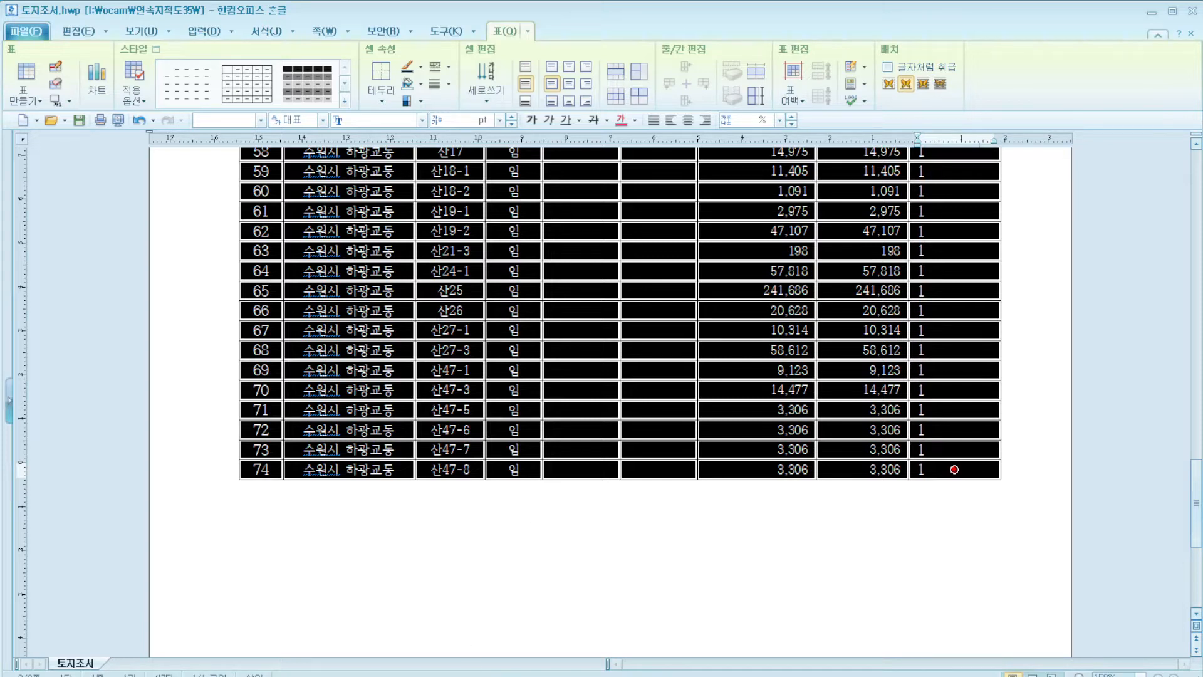
Switch to the blank Excel workbook and paste the copied table into cell A1 in HTML format.
{"action": "key", "text": "alt+Tab"}
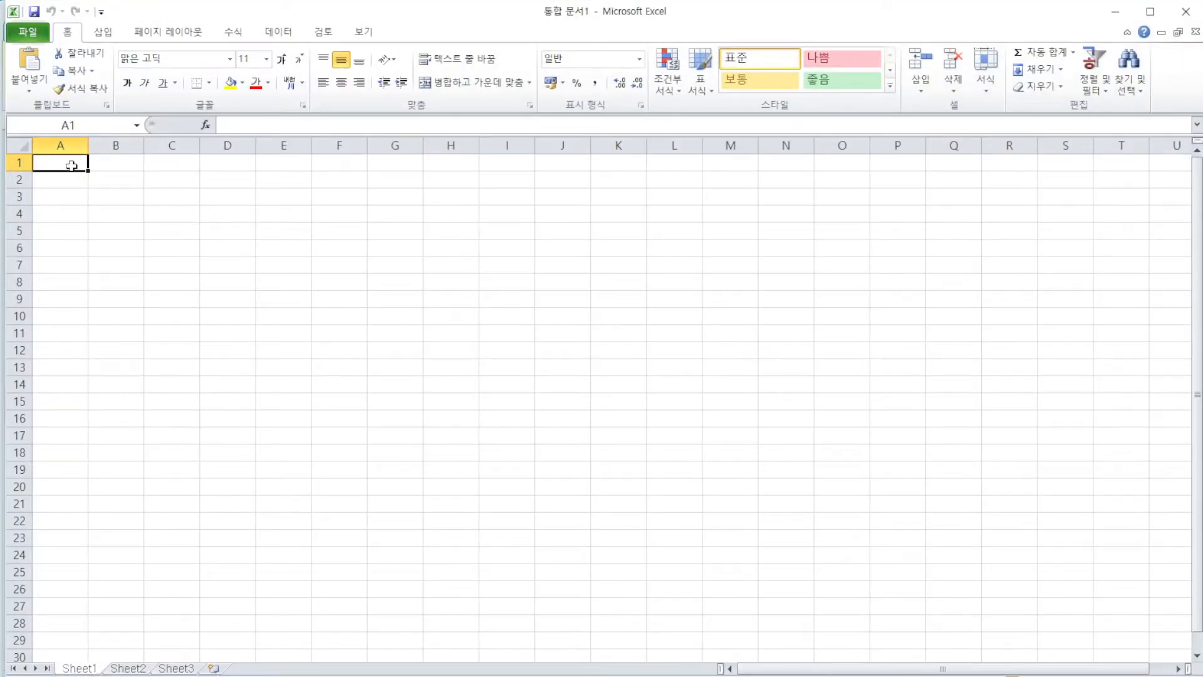
{"action": "right_click", "coordinate": [71, 167]}
{"action": "left_click", "coordinate": [131, 249]}
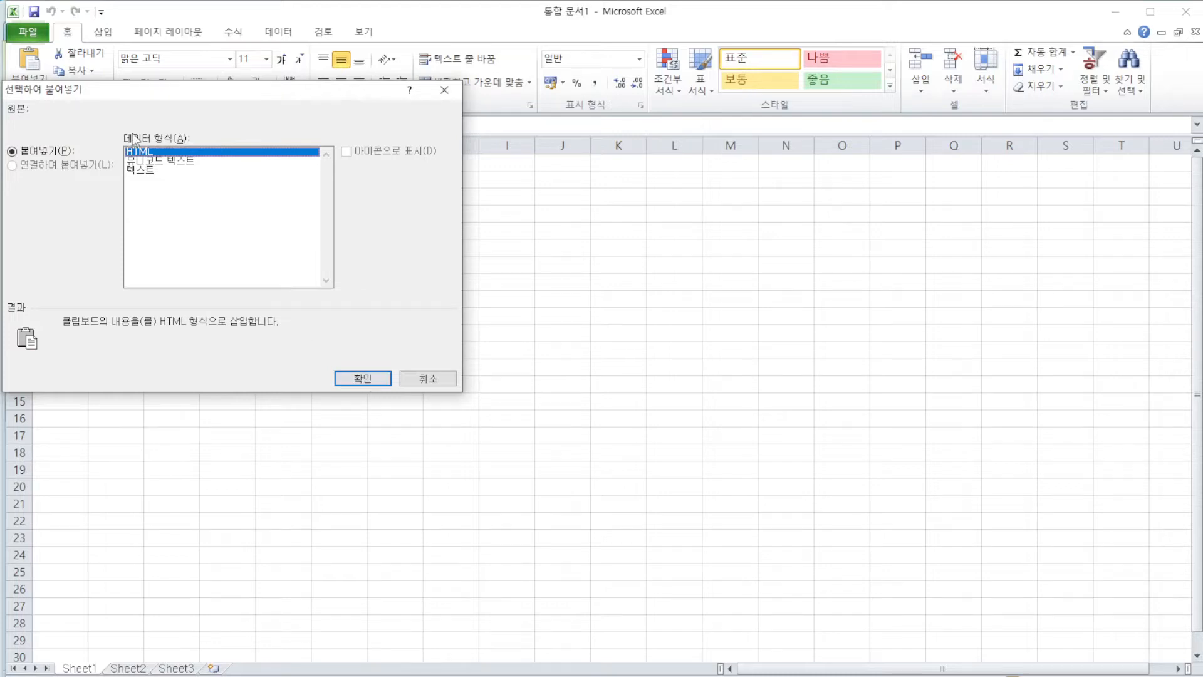
{"action": "left_click", "coordinate": [362, 378]}
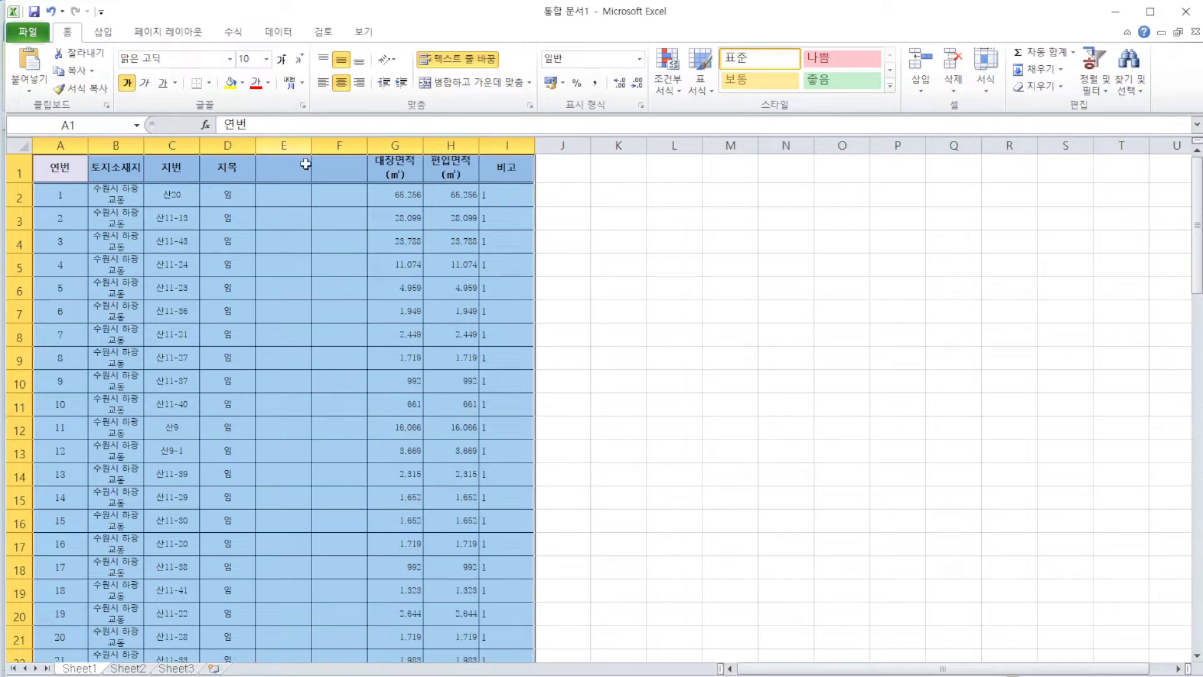
Enter the headers 번지1 in cell E1 and 번지2 in cell F1 of the pasted table.
{"action": "left_click", "coordinate": [532, 199]}
{"action": "left_click", "coordinate": [281, 201]}
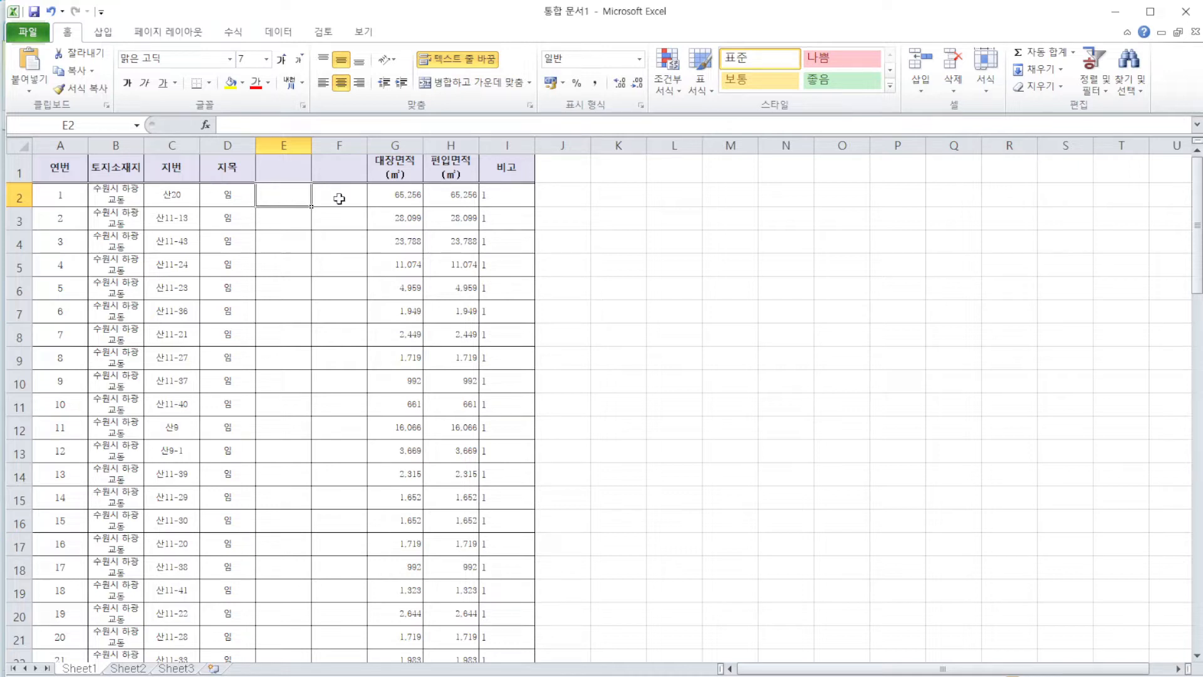
{"action": "left_click", "coordinate": [284, 170]}
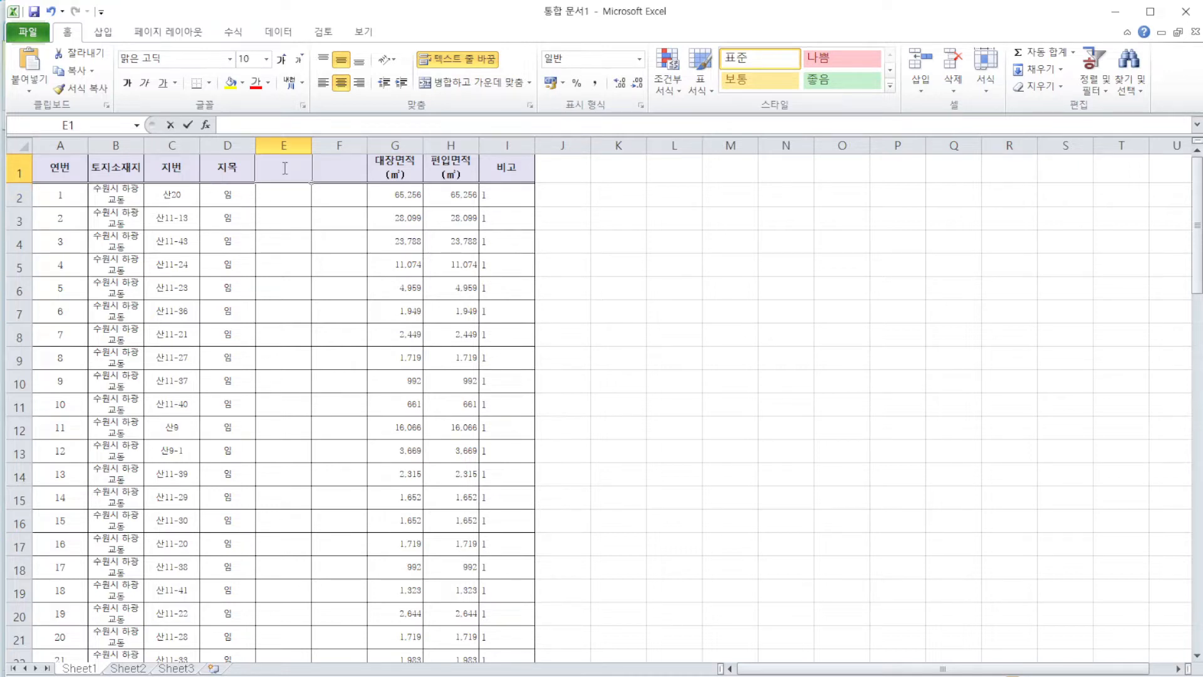
{"action": "type", "text": "번지1"}
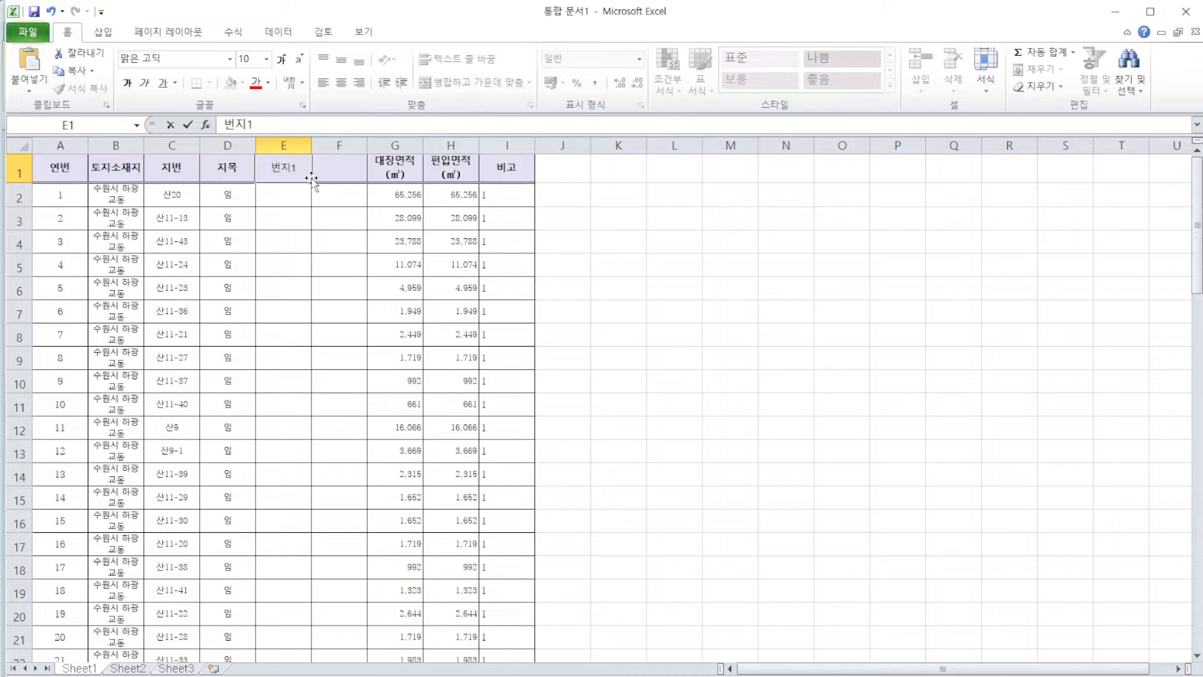
{"action": "key", "text": "Tab"}
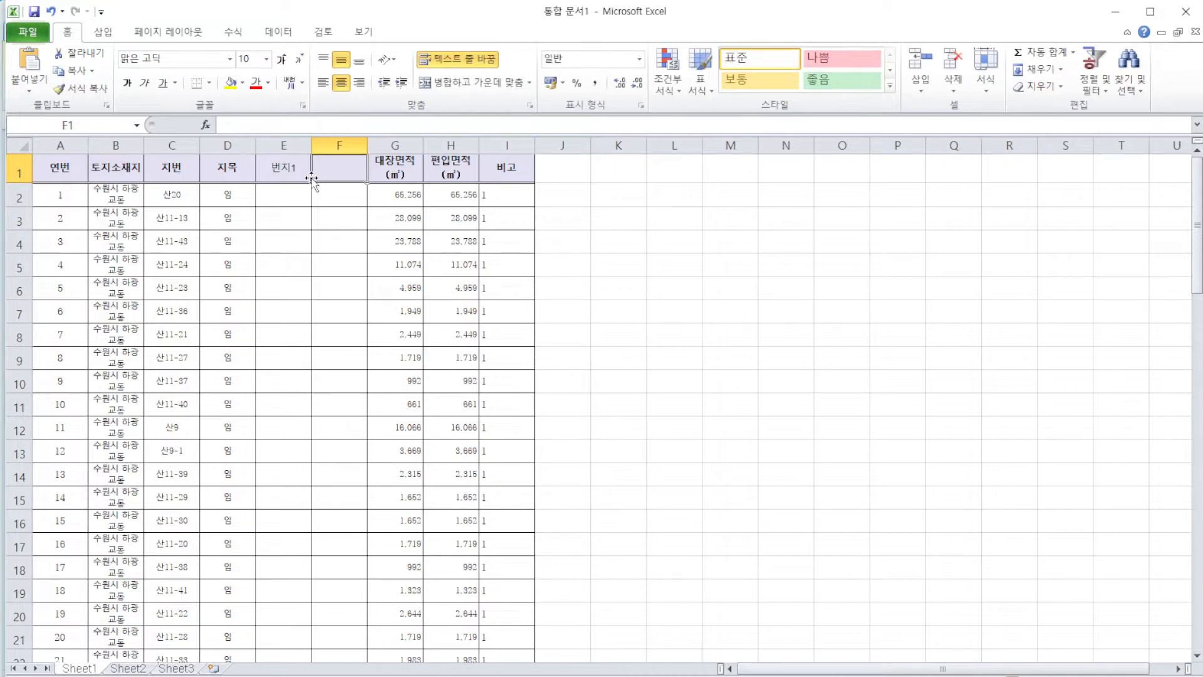
{"action": "type", "text": "번지2"}
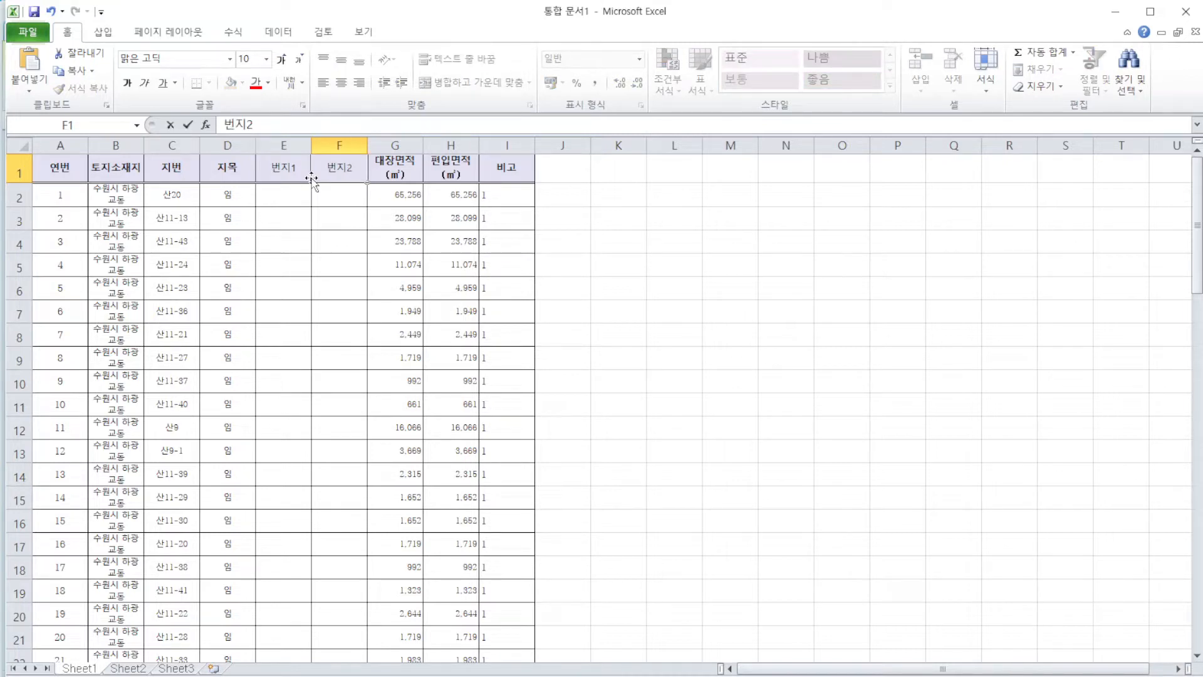
Enter the formula =c2&d2 in cell E2 to join 지번 and 지목 without a space.
{"action": "left_click", "coordinate": [282, 196]}
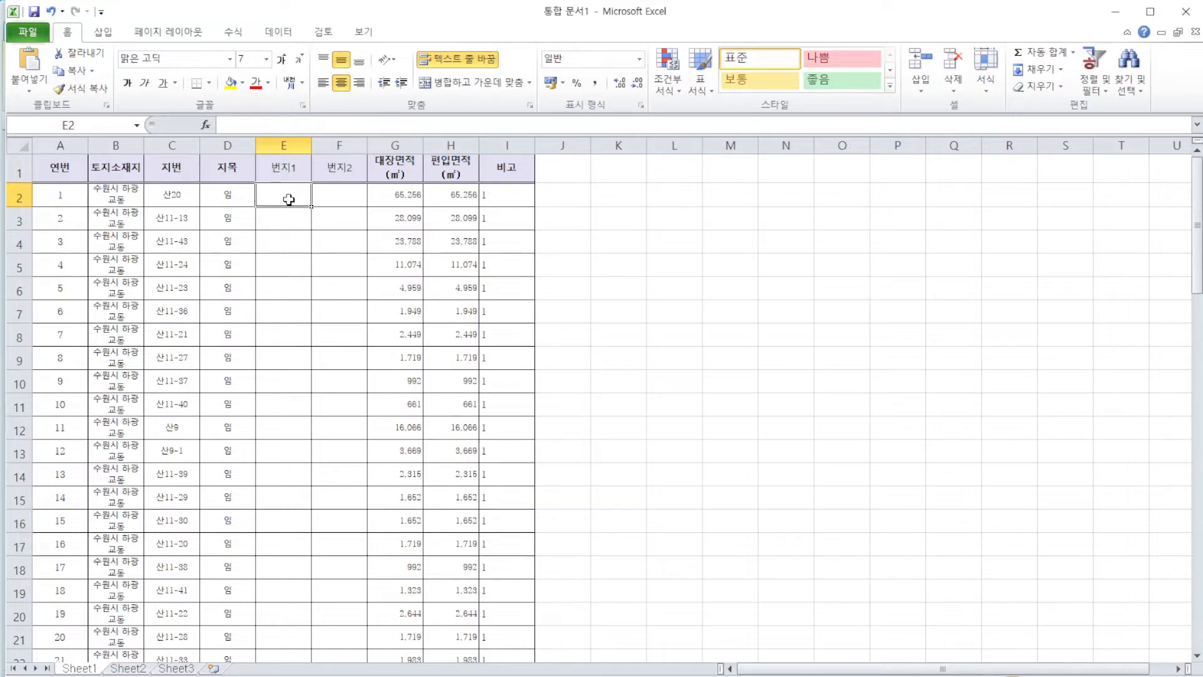
{"action": "type", "text": "="}
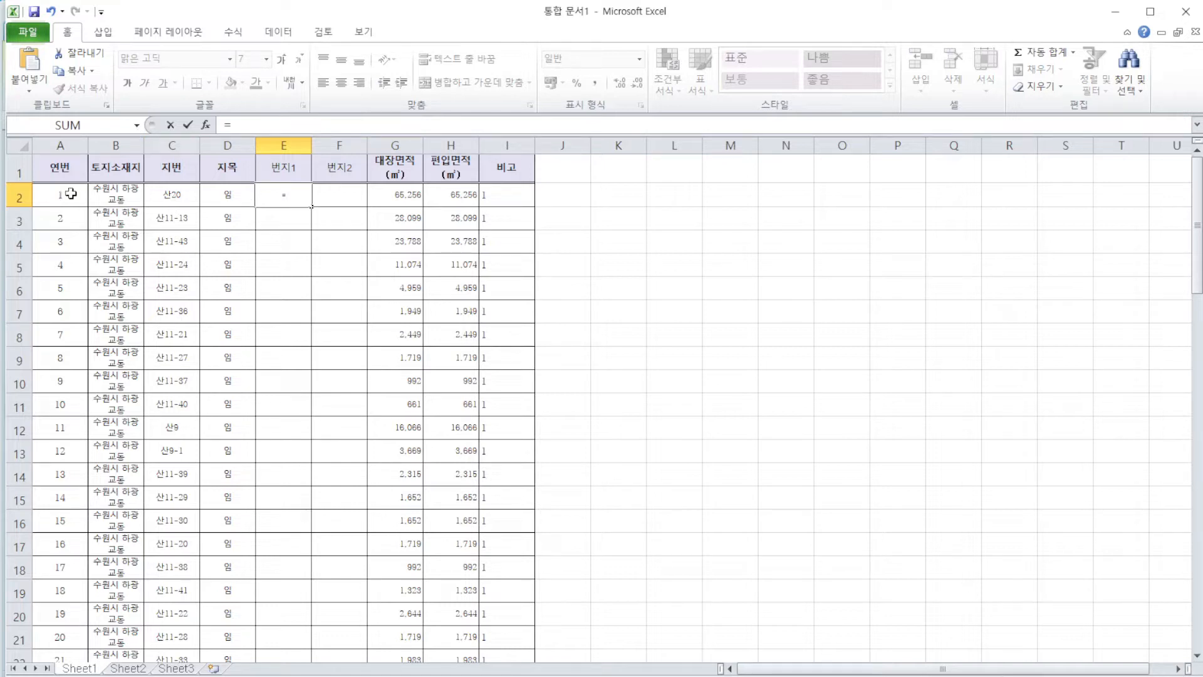
{"action": "type", "text": "ㅊ2"}
{"action": "key", "text": "BackSpace"}
{"action": "type", "text": "c2"}
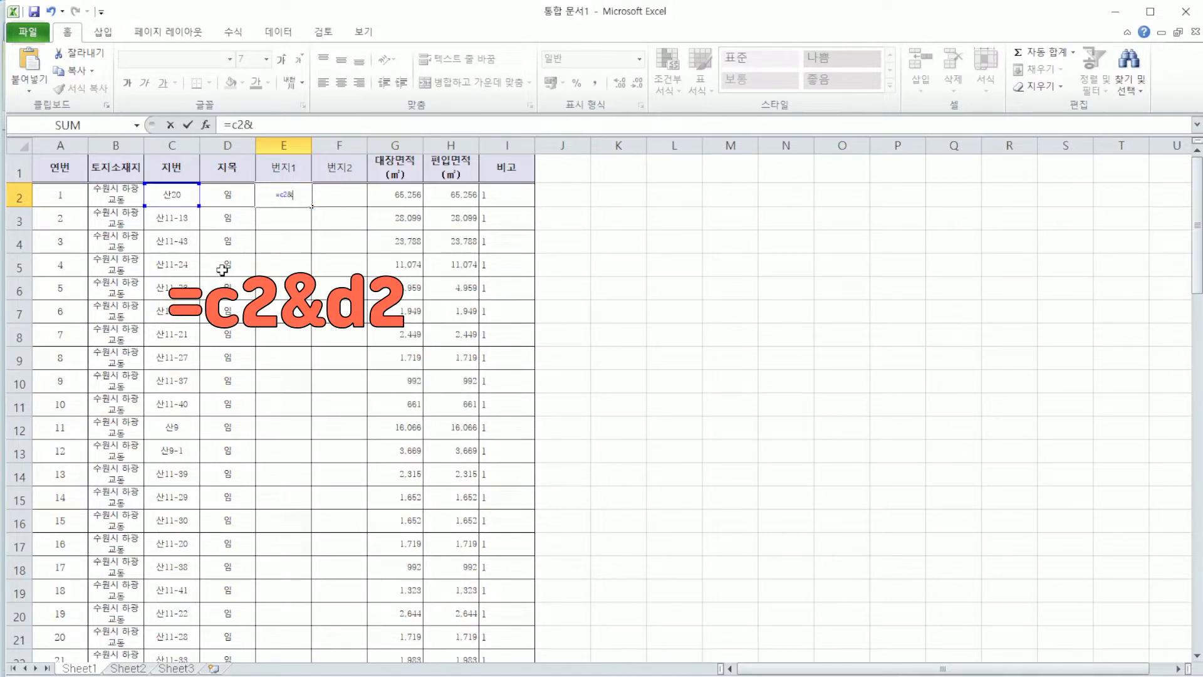
{"action": "type", "text": "&d2"}
{"action": "key", "text": "Return"}
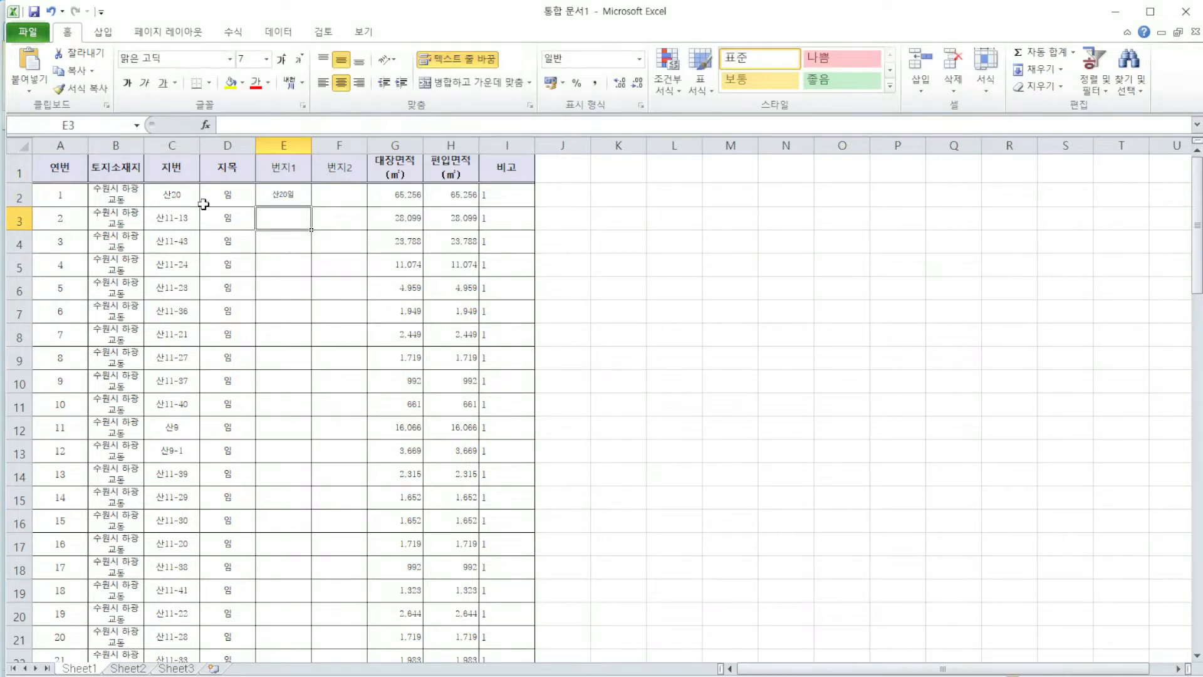
Copy the 번지1 formula from E2 to E3:E75 using Paste Special with the 모두 option.
{"action": "left_click", "coordinate": [271, 191]}
{"action": "right_click", "coordinate": [279, 190]}
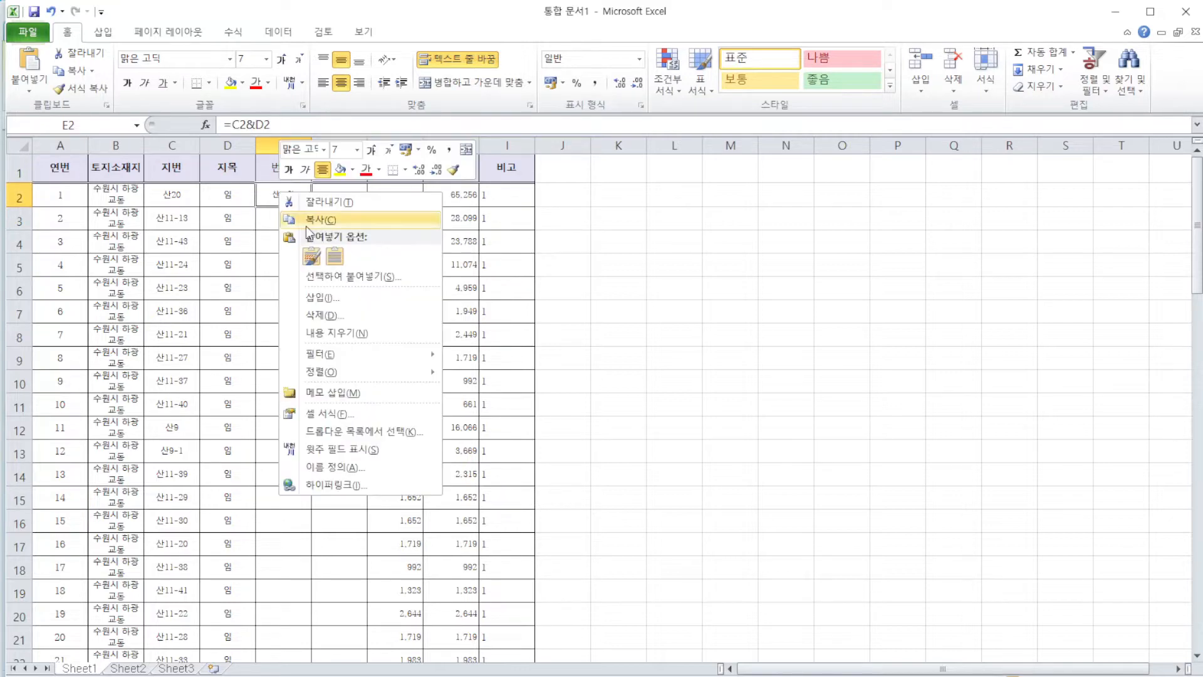
{"action": "left_click", "coordinate": [298, 219]}
{"action": "left_click_drag", "start_coordinate": [279, 223], "coordinate": [287, 577]}
{"action": "right_click", "coordinate": [289, 578]}
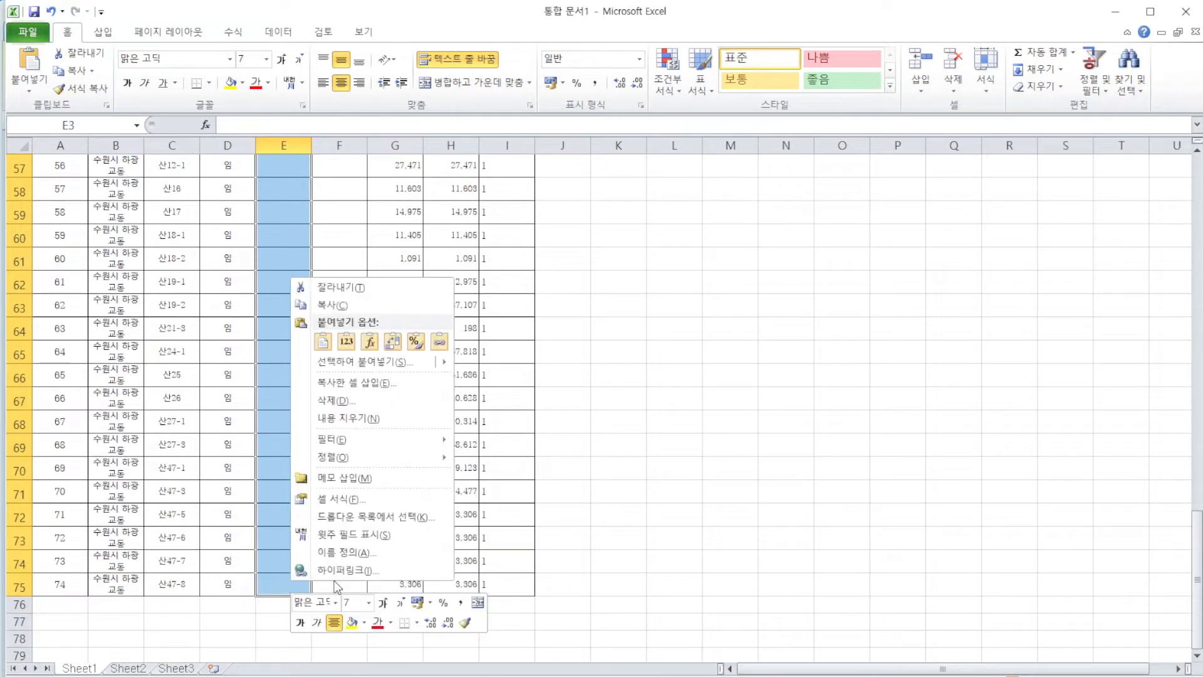
{"action": "left_click", "coordinate": [351, 362]}
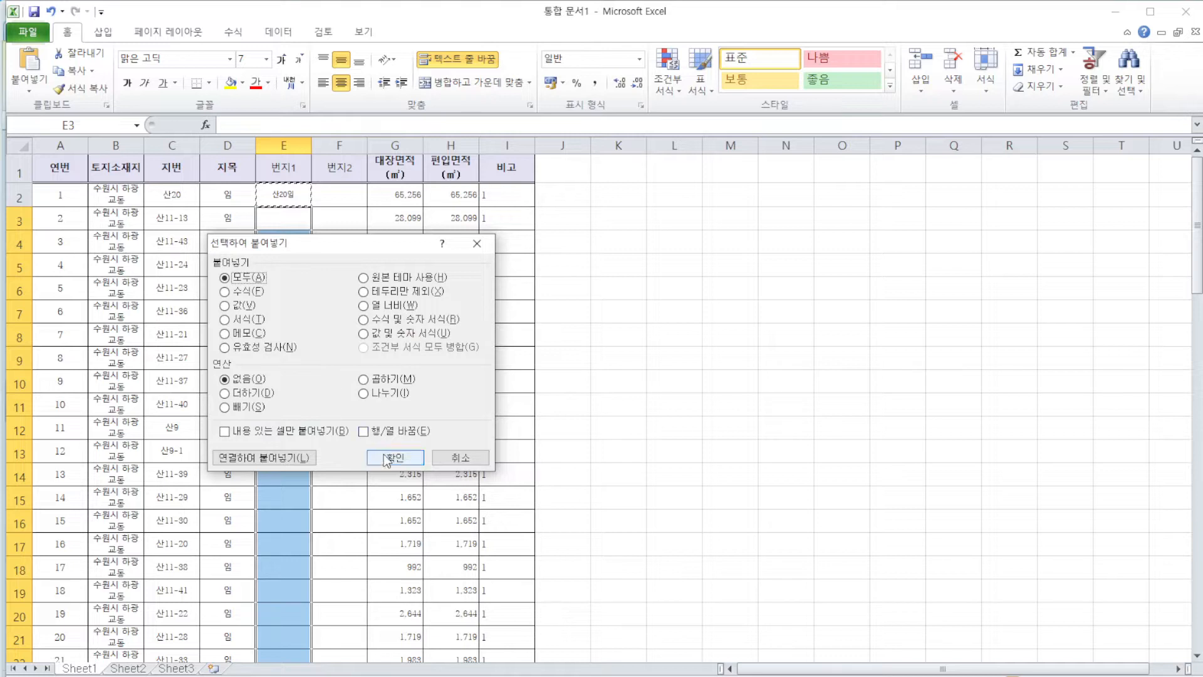
{"action": "left_click", "coordinate": [386, 458]}
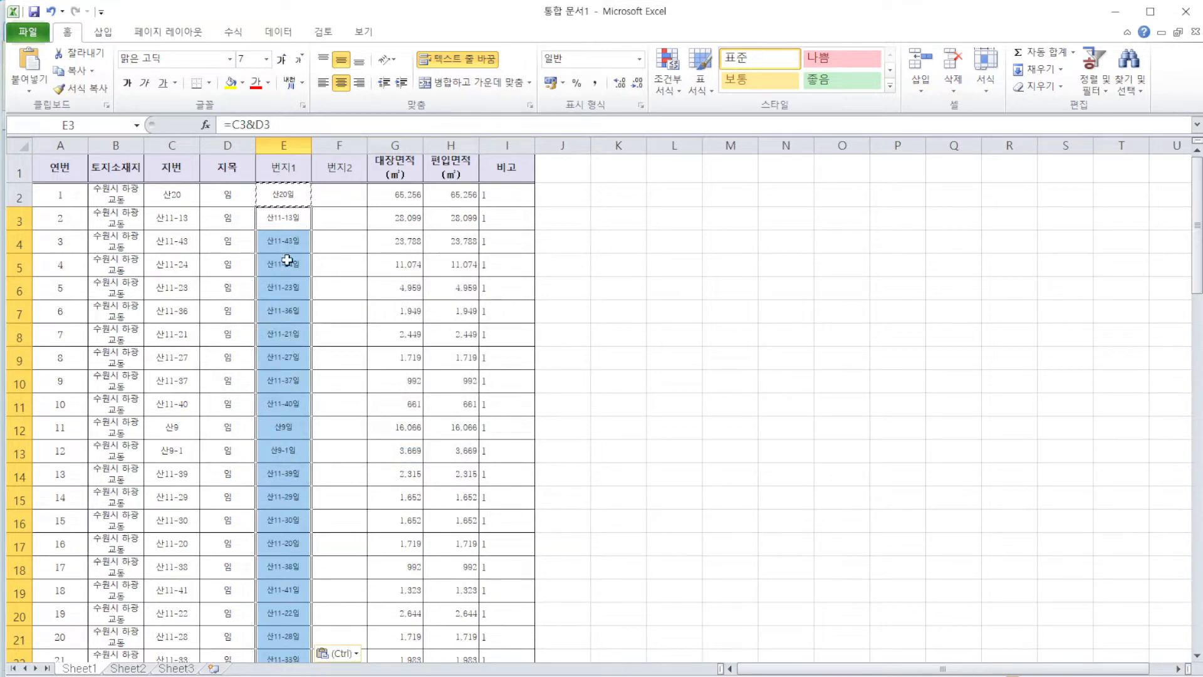
Enter the formula =c2&" "&d2 in cell F2 to join 지번 and 지목 with a space between them.
{"action": "left_click", "coordinate": [277, 194]}
{"action": "left_click", "coordinate": [333, 195]}
{"action": "key", "text": "Escape"}
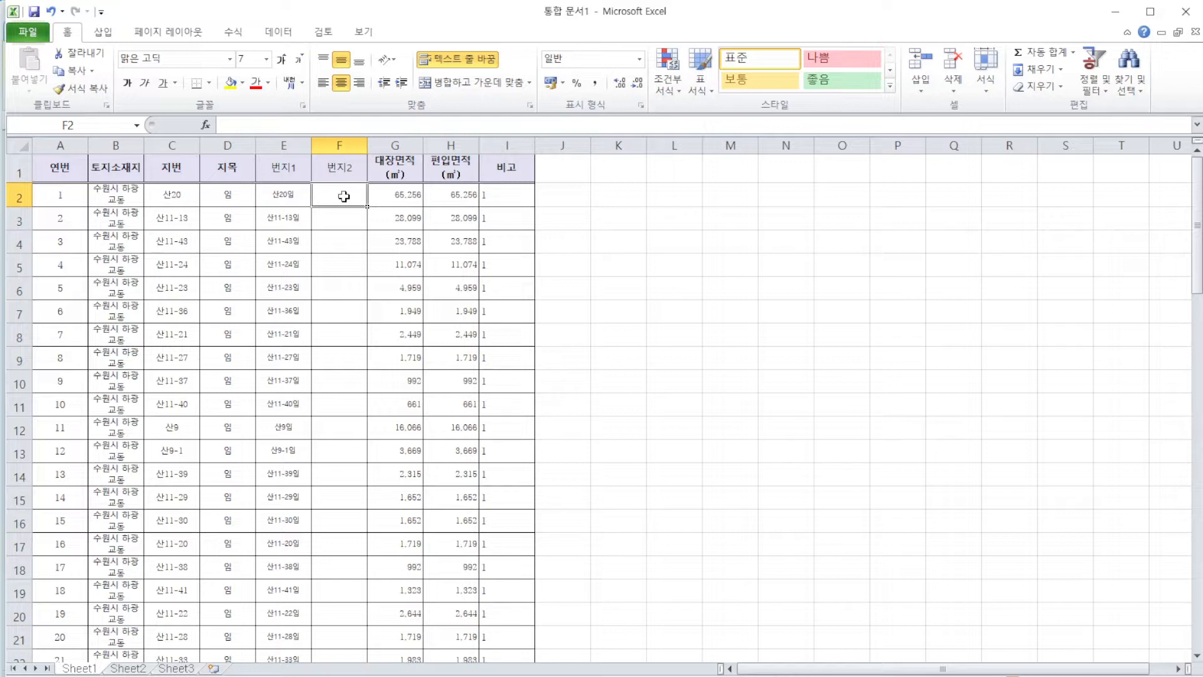
{"action": "type", "text": "="}
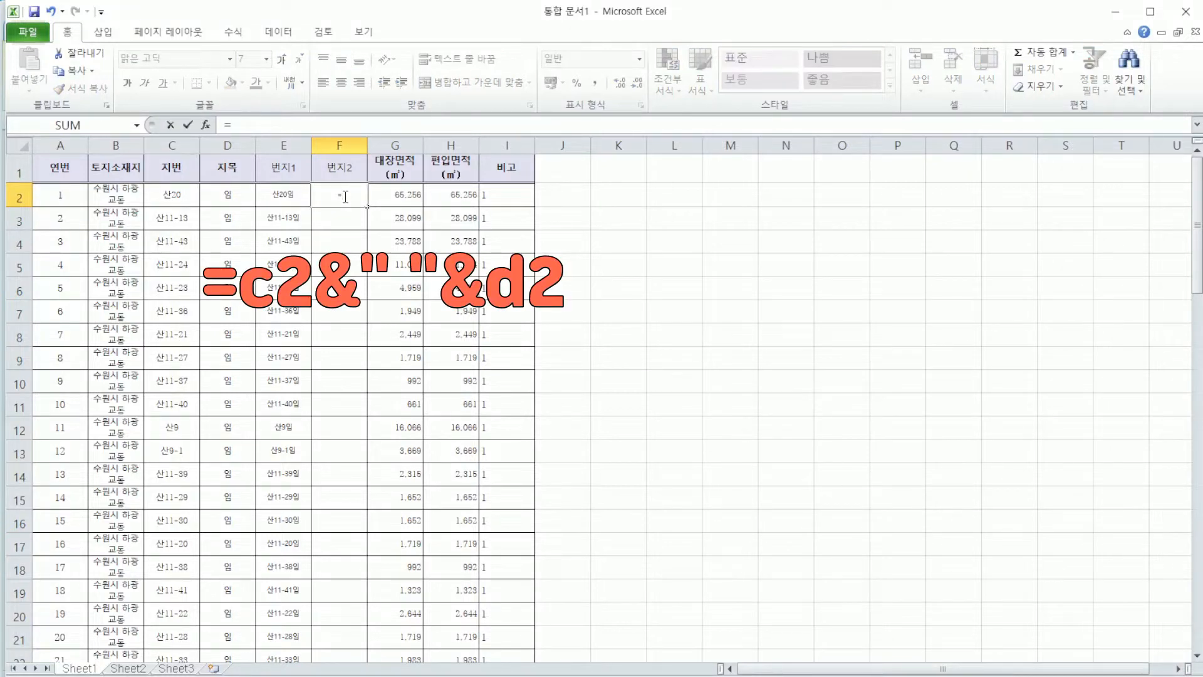
{"action": "type", "text": "c2"}
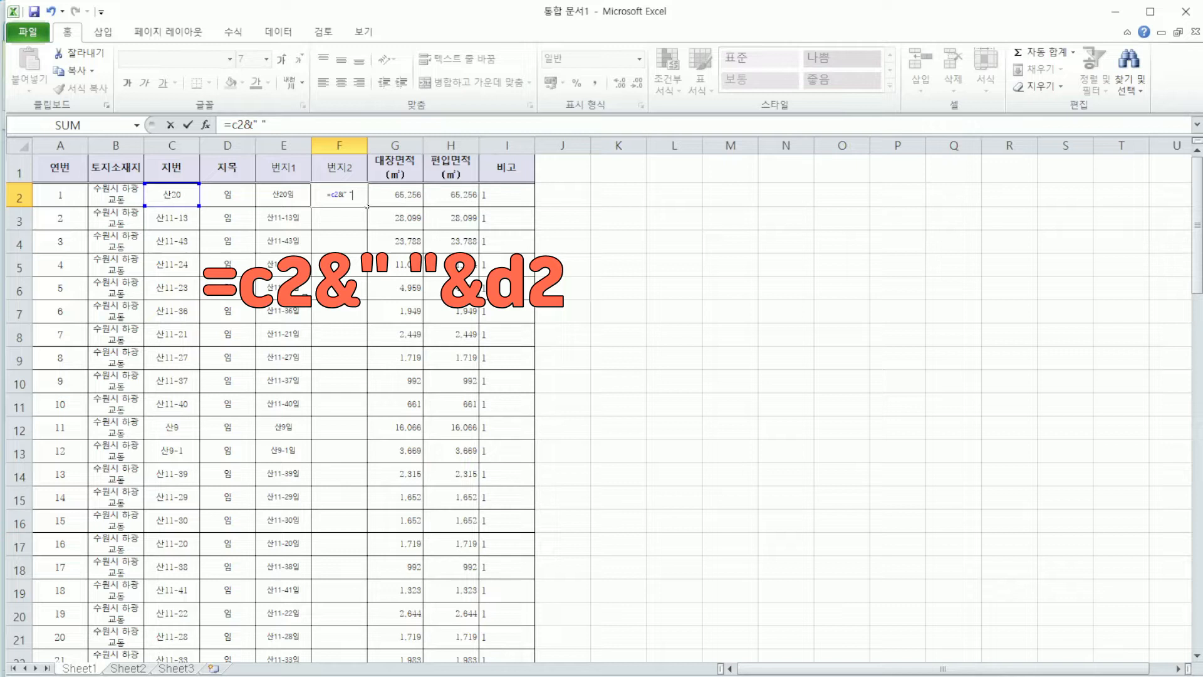
{"action": "type", "text": "&d2"}
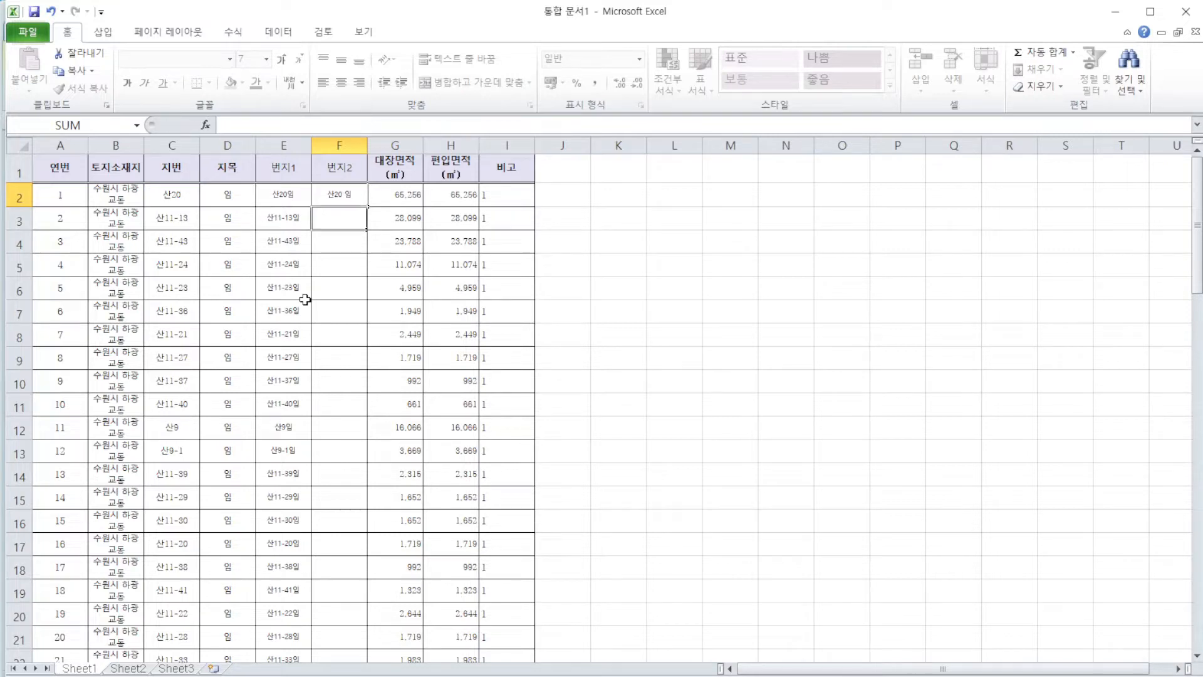
{"action": "key", "text": "Return"}
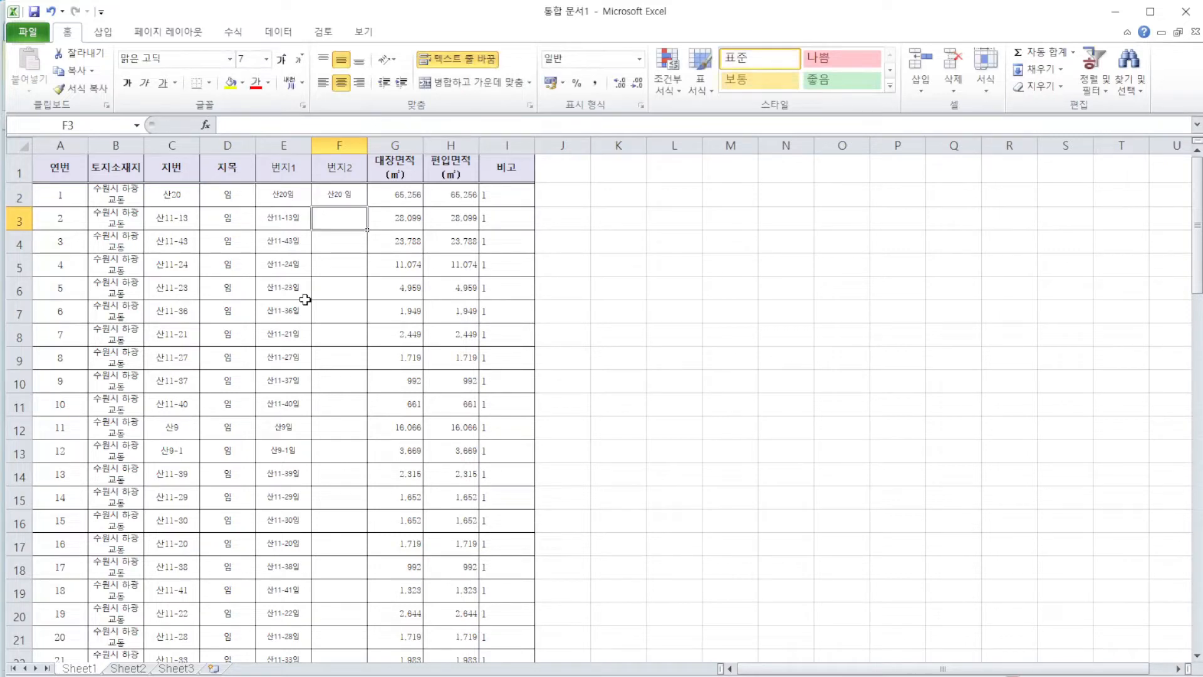
Copy the 번지2 formula from F2 to F3:F75 using Paste Special with the 모두 option.
{"action": "left_click", "coordinate": [340, 191]}
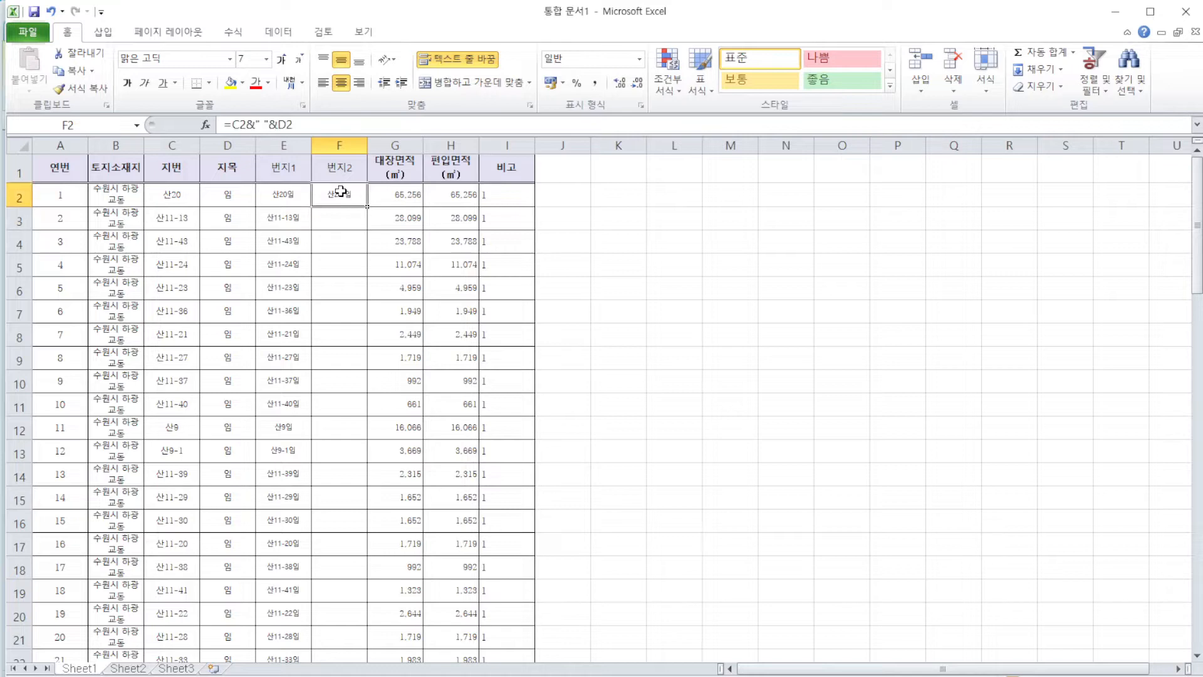
{"action": "right_click", "coordinate": [339, 193]}
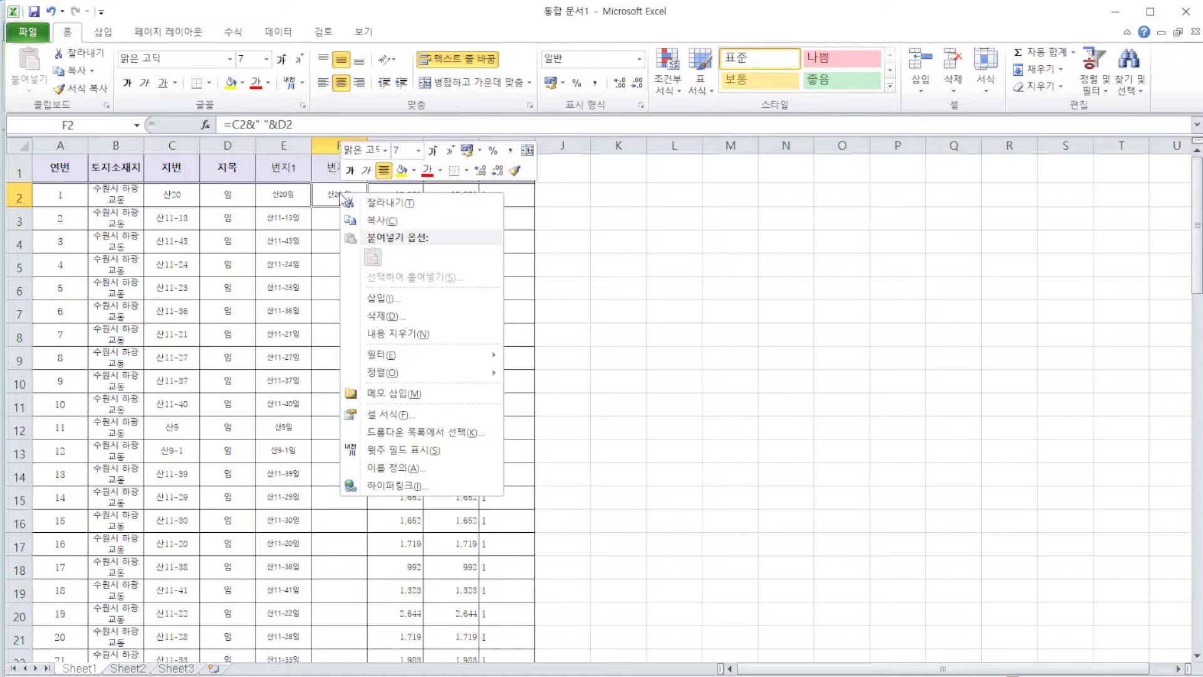
{"action": "left_click", "coordinate": [370, 221]}
{"action": "left_click_drag", "start_coordinate": [339, 216], "coordinate": [336, 583]}
{"action": "right_click", "coordinate": [336, 582]}
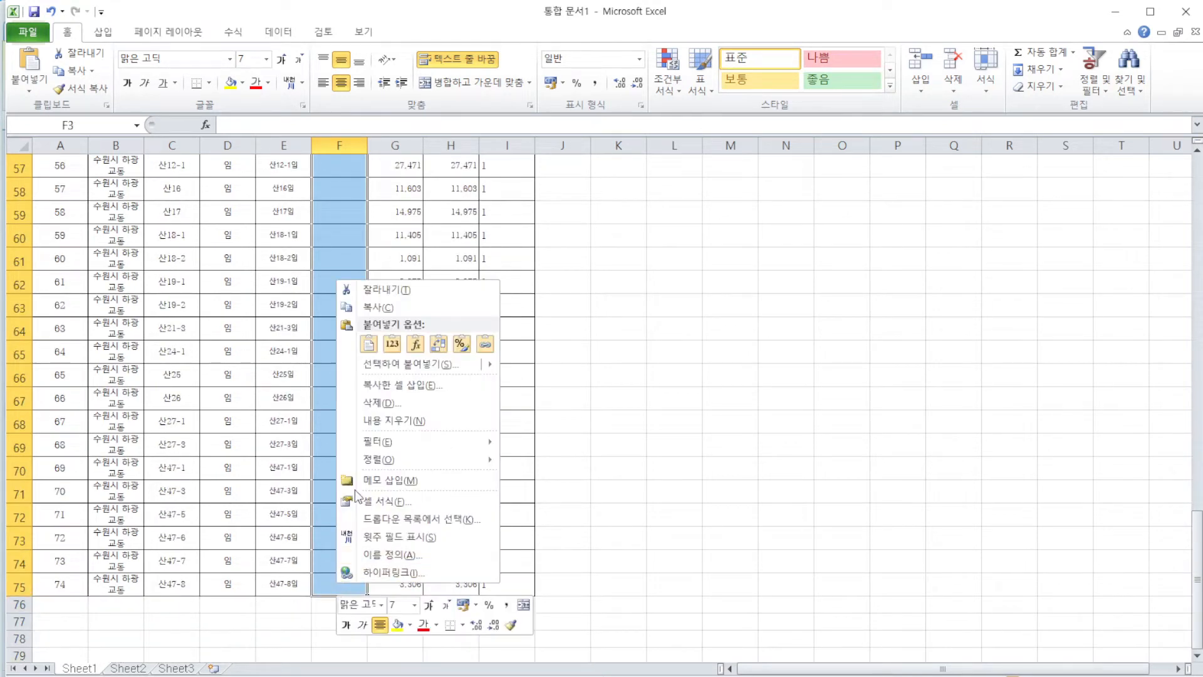
{"action": "left_click", "coordinate": [401, 364]}
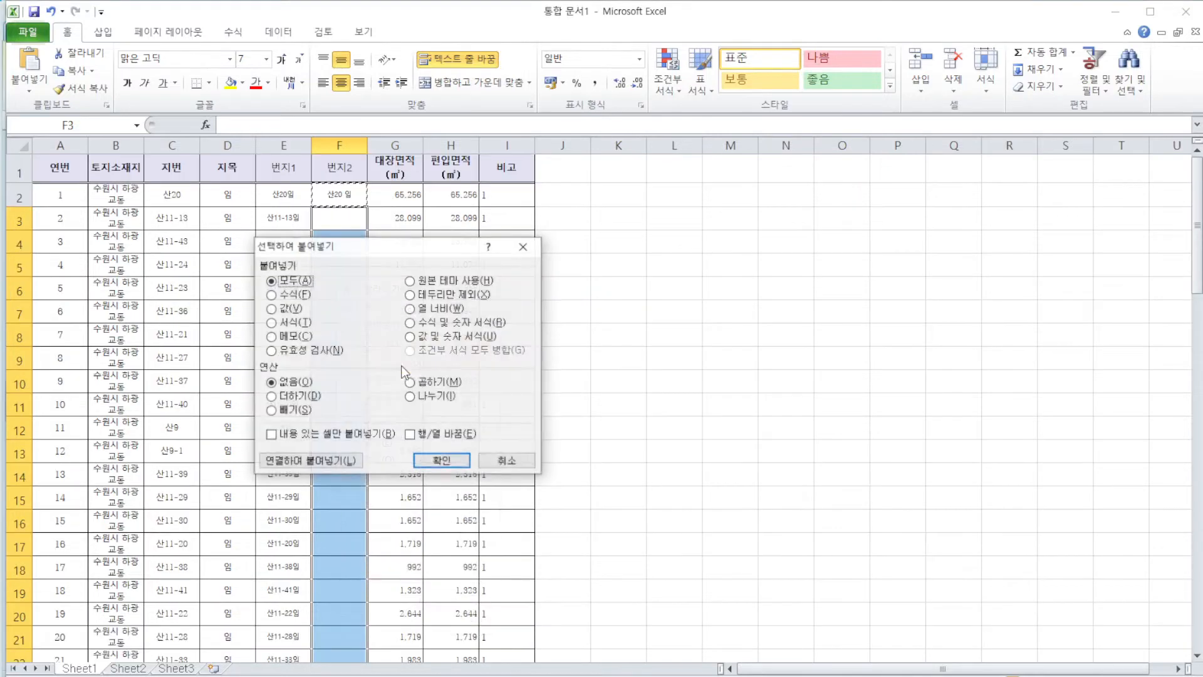
{"action": "left_click", "coordinate": [442, 459]}
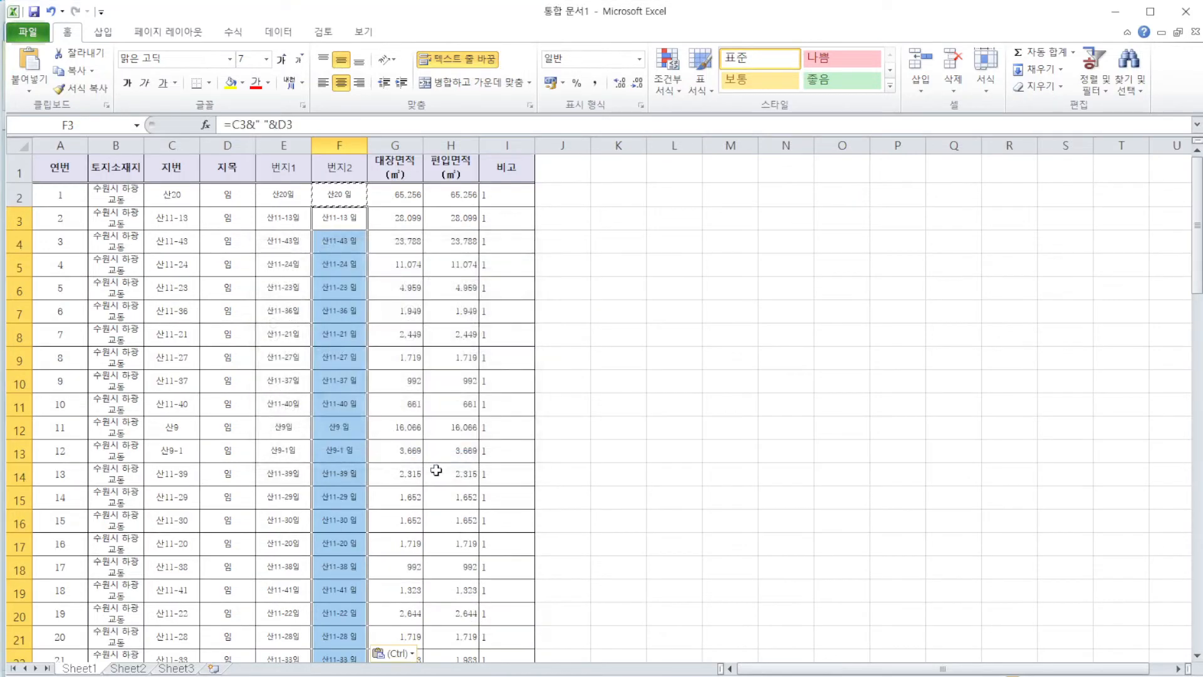
{"action": "left_click", "coordinate": [341, 568]}
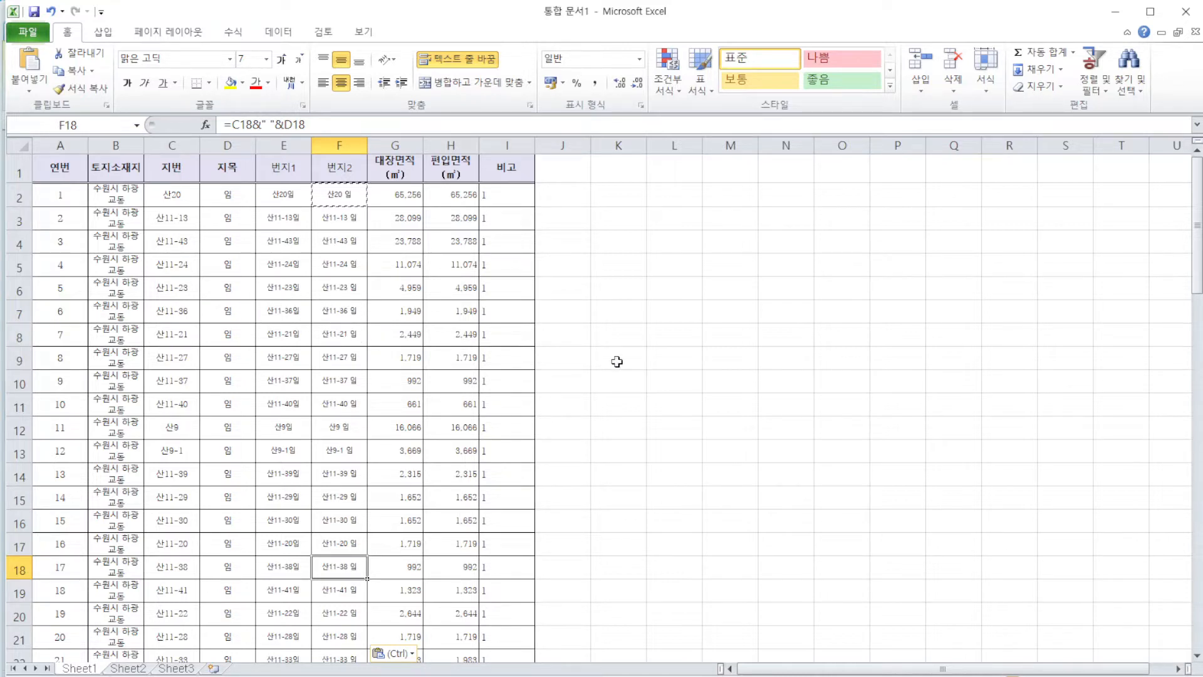
{"action": "key", "text": "Escape"}
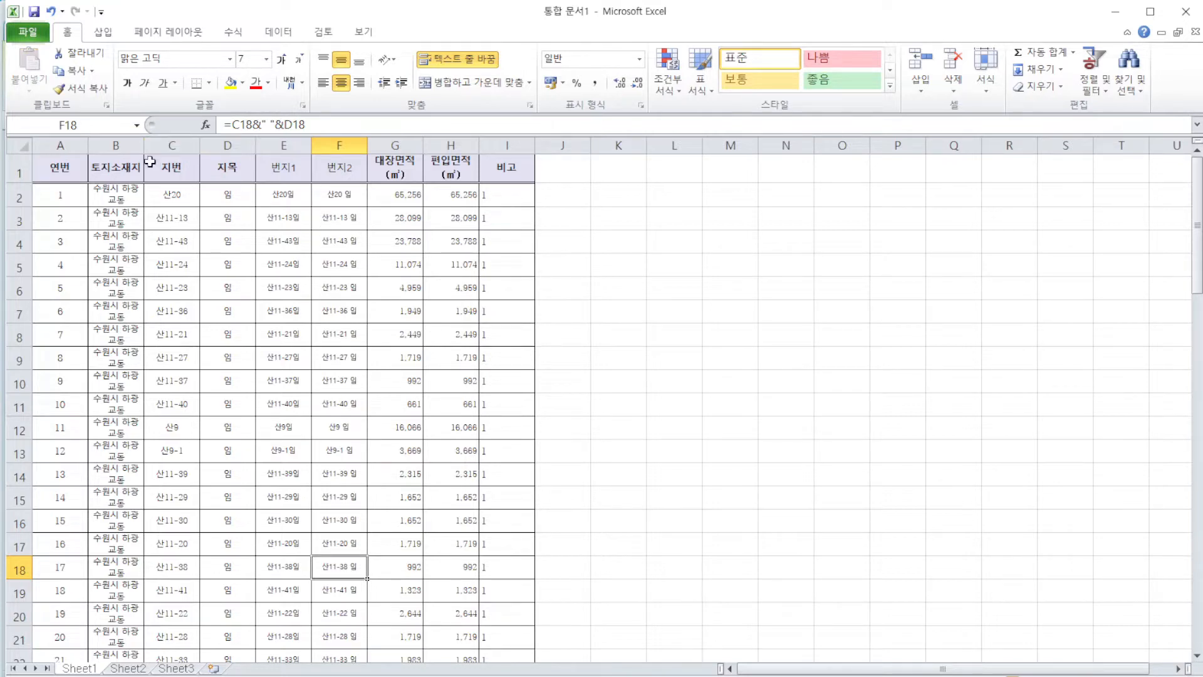
Save the workbook in CSV (쉼표로 분리) format as 통합 문서1.csv in the 연속지적도35 folder, keeping that format.
{"action": "left_click", "coordinate": [29, 35]}
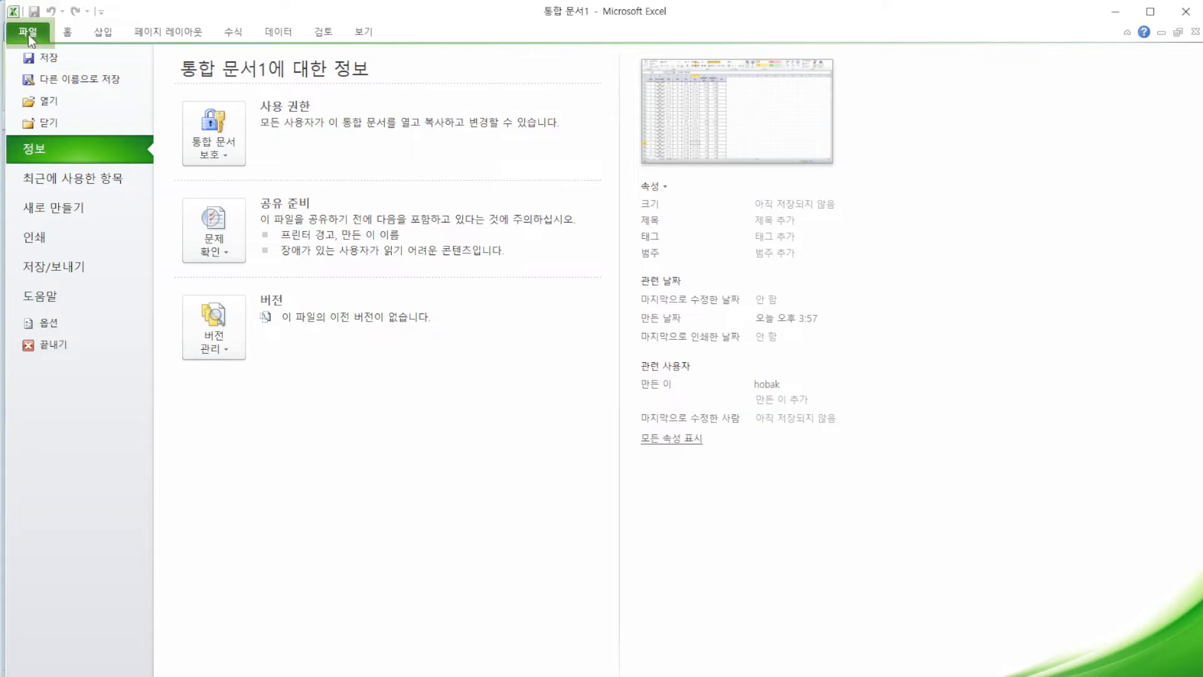
{"action": "key", "text": "Escape"}
{"action": "key", "text": "ctrl+s"}
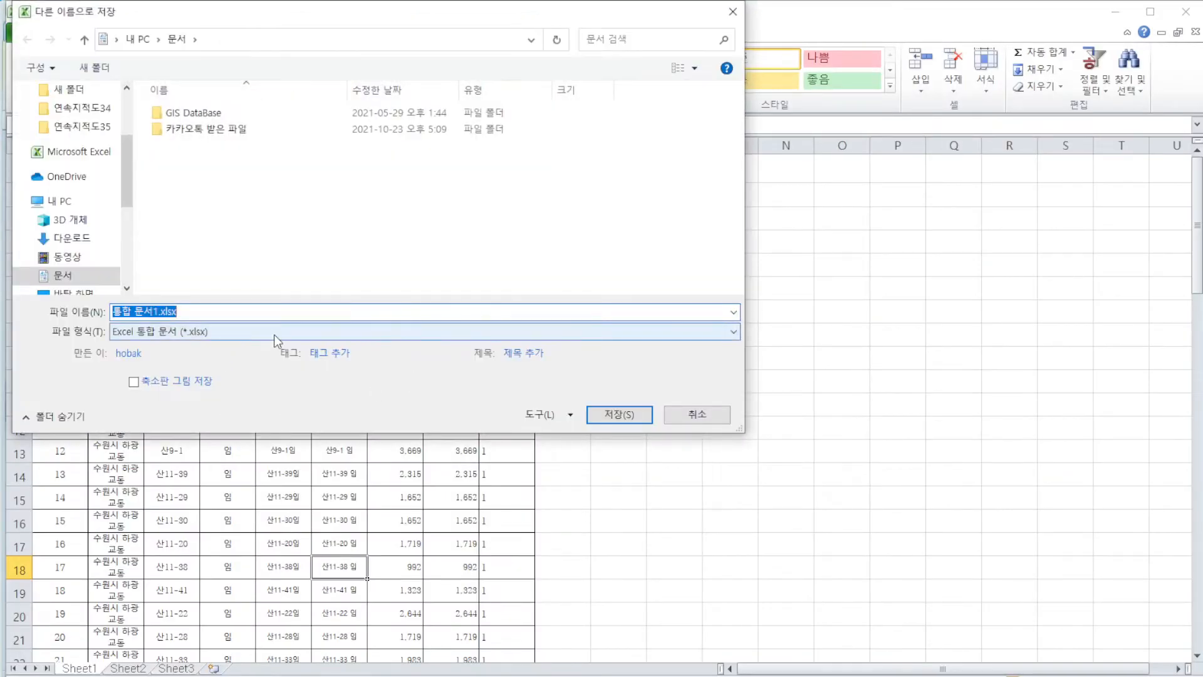
{"action": "left_click", "coordinate": [274, 333]}
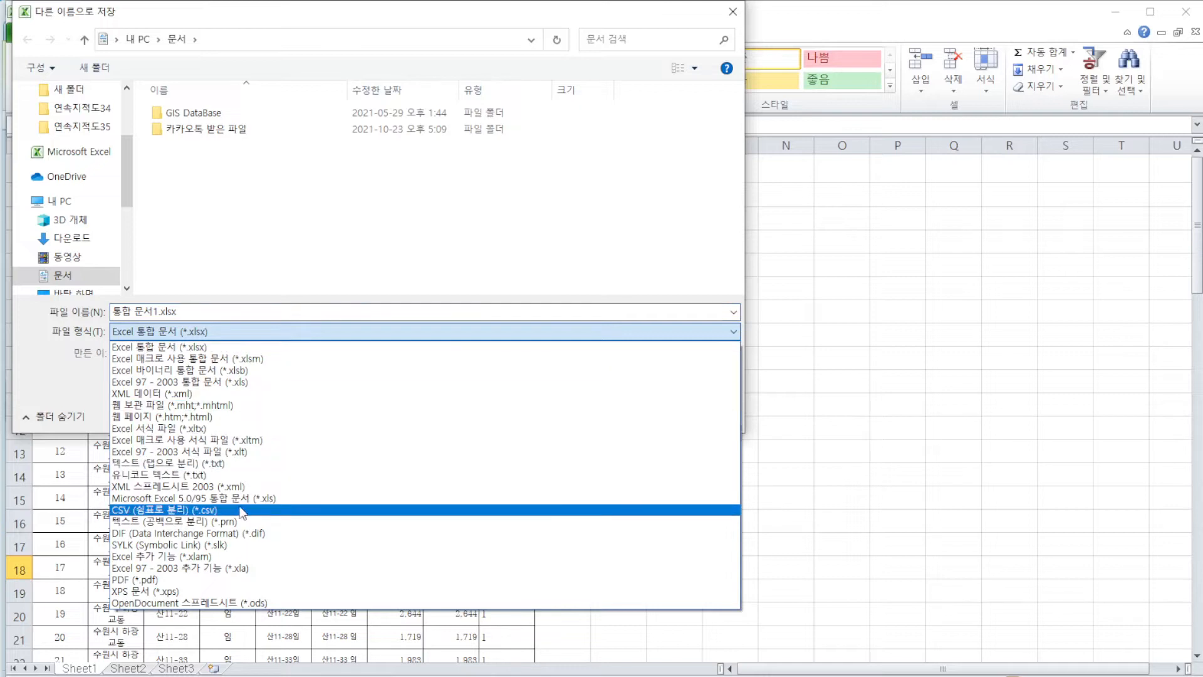
{"action": "left_click", "coordinate": [178, 512]}
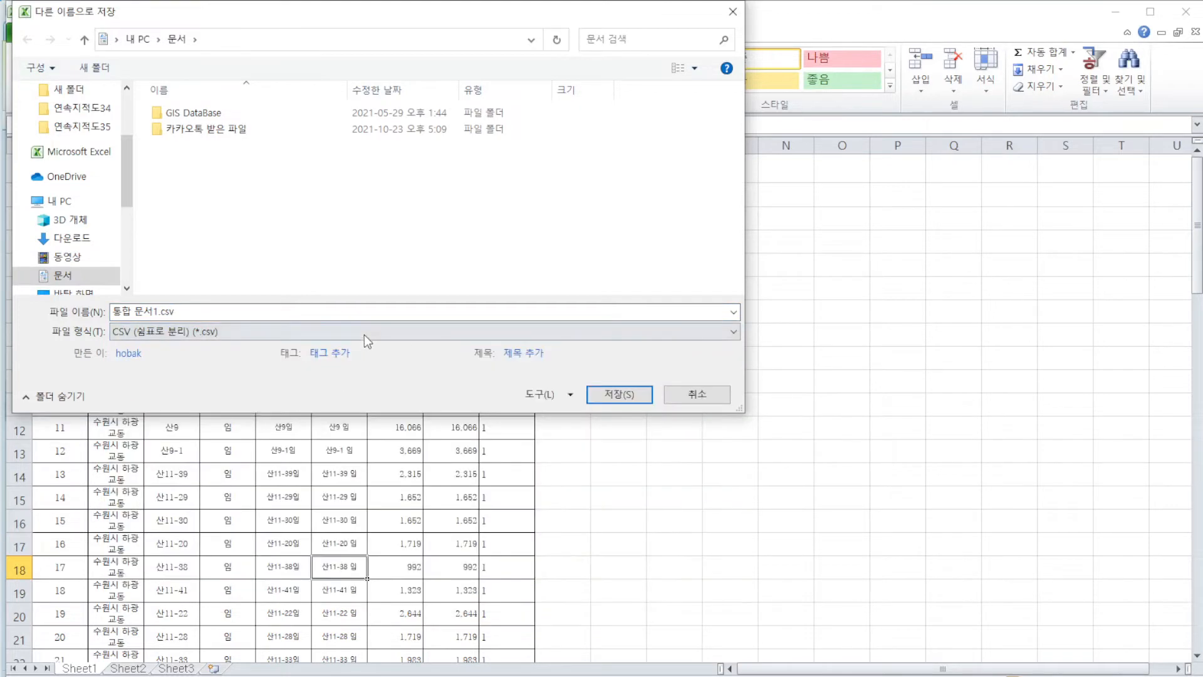
{"action": "left_click", "coordinate": [84, 127]}
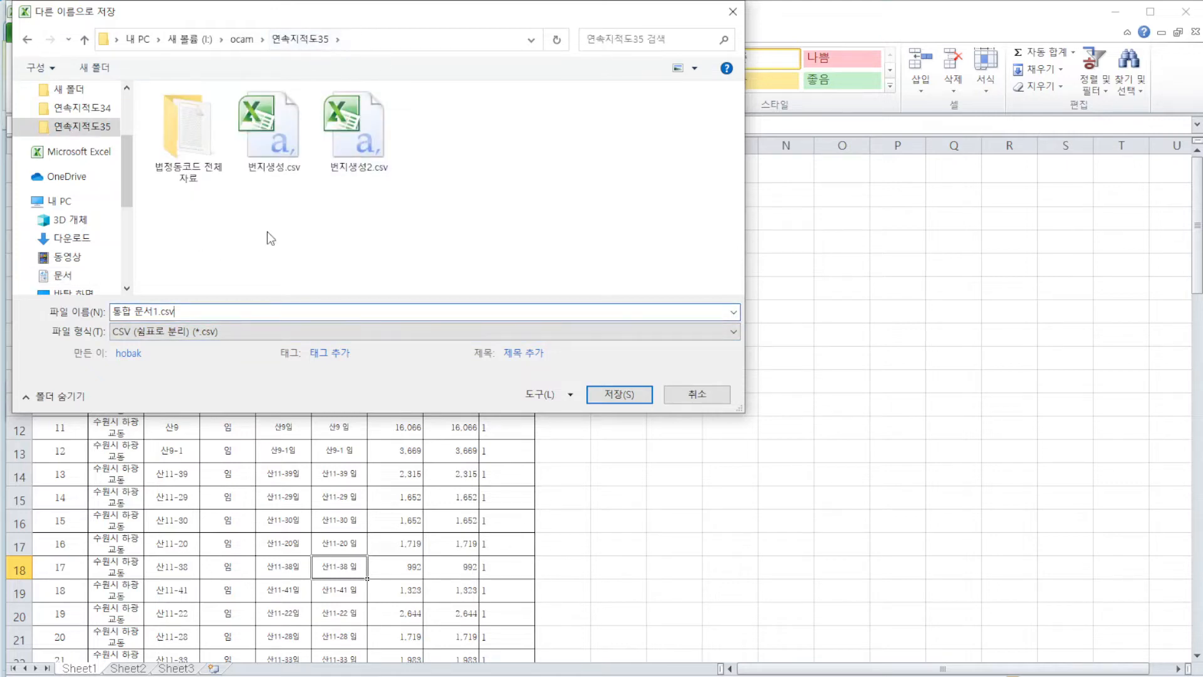
{"action": "left_click", "coordinate": [183, 313]}
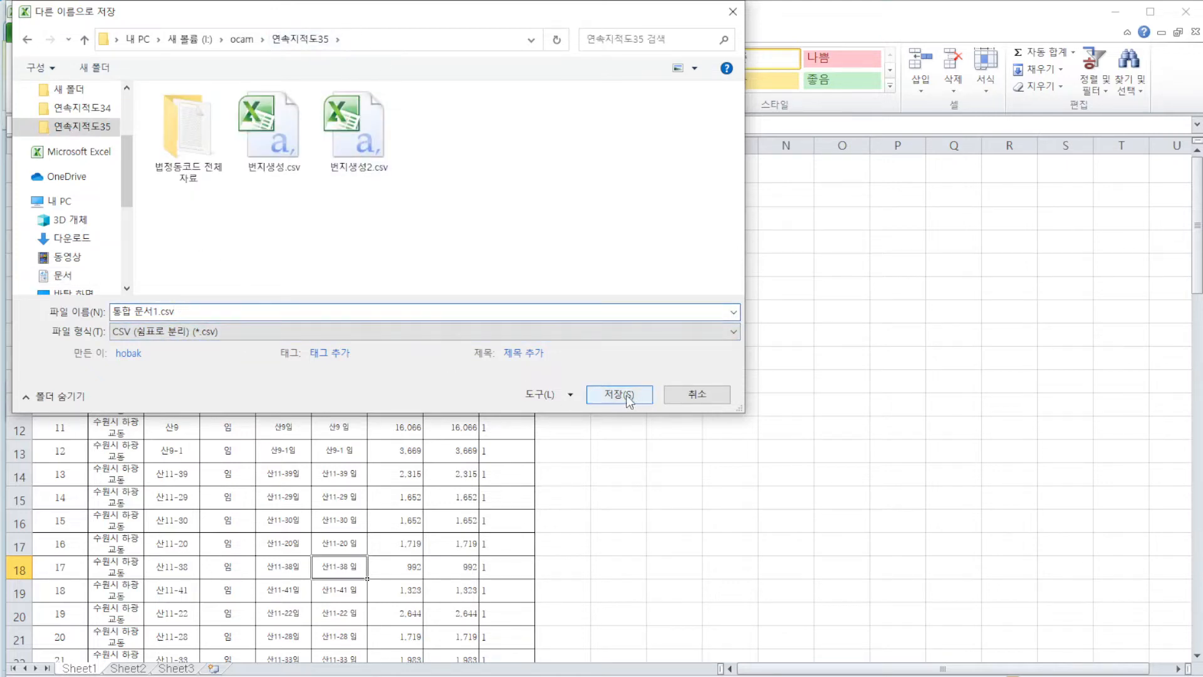
{"action": "left_click", "coordinate": [593, 401]}
{"action": "left_click", "coordinate": [697, 456]}
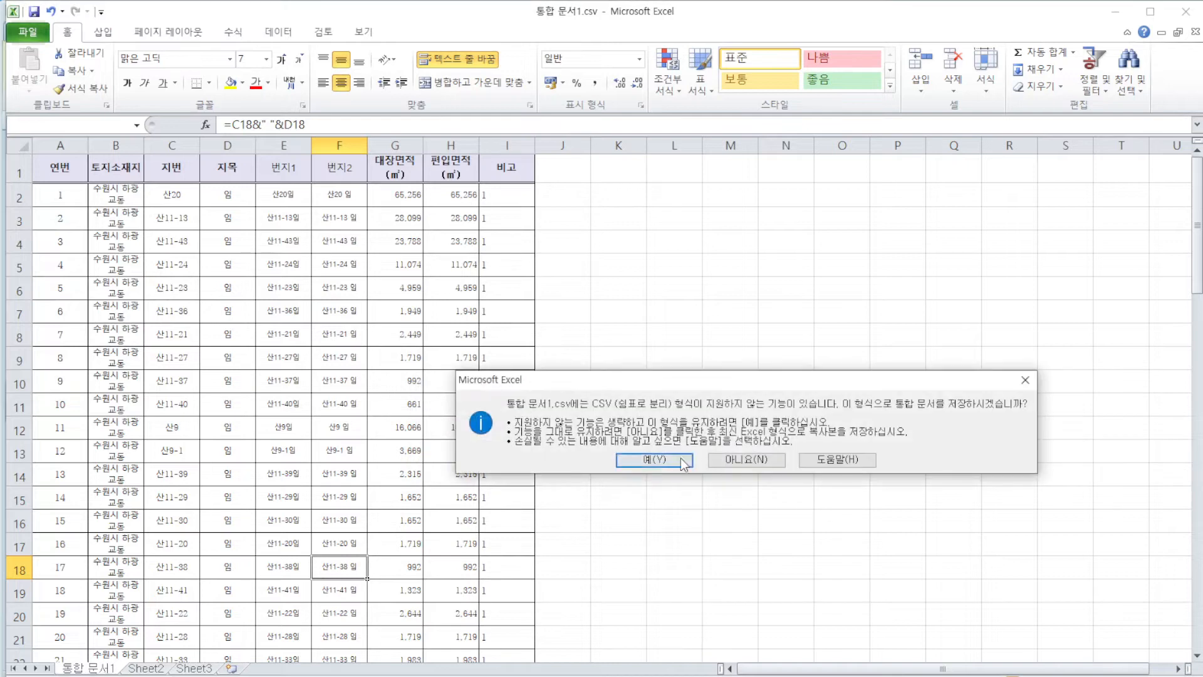
{"action": "left_click", "coordinate": [645, 459]}
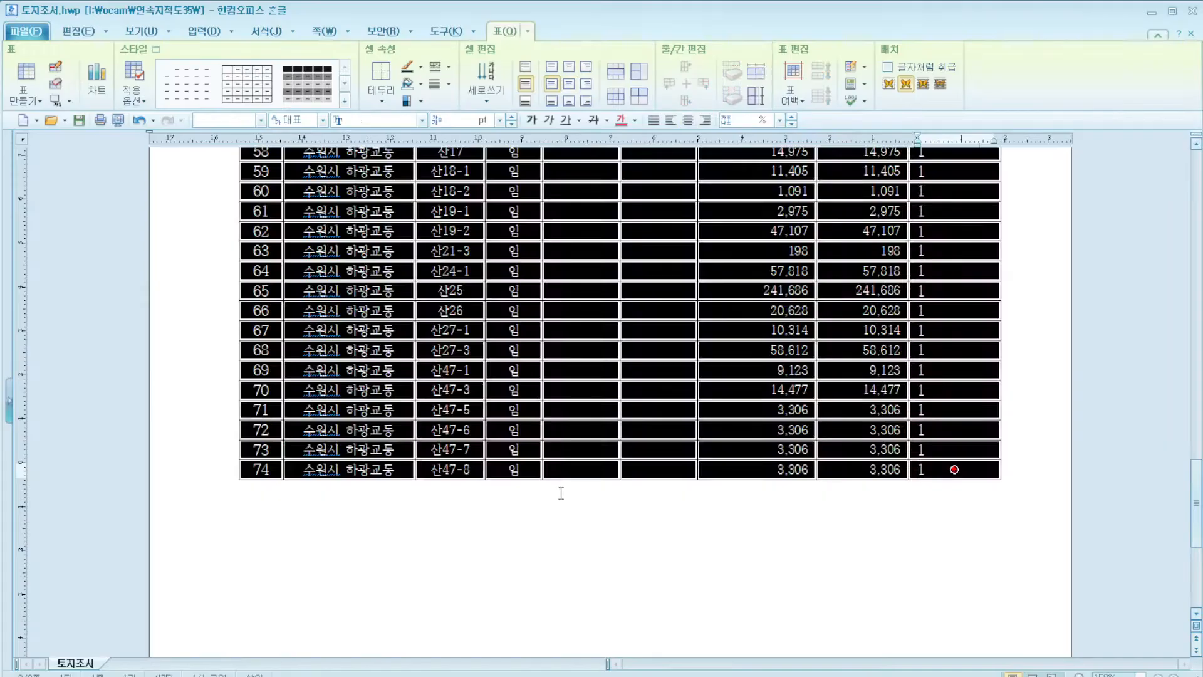
In 토지조서.hwp, clear the table selection and check the district name in the 토지소재지 column of the first rows.
{"action": "left_click", "coordinate": [551, 404]}
{"action": "scroll", "coordinate": [539, 388], "scroll_direction": "up", "scroll_amount": 10}
{"action": "scroll", "coordinate": [525, 376], "scroll_direction": "up", "scroll_amount": 10}
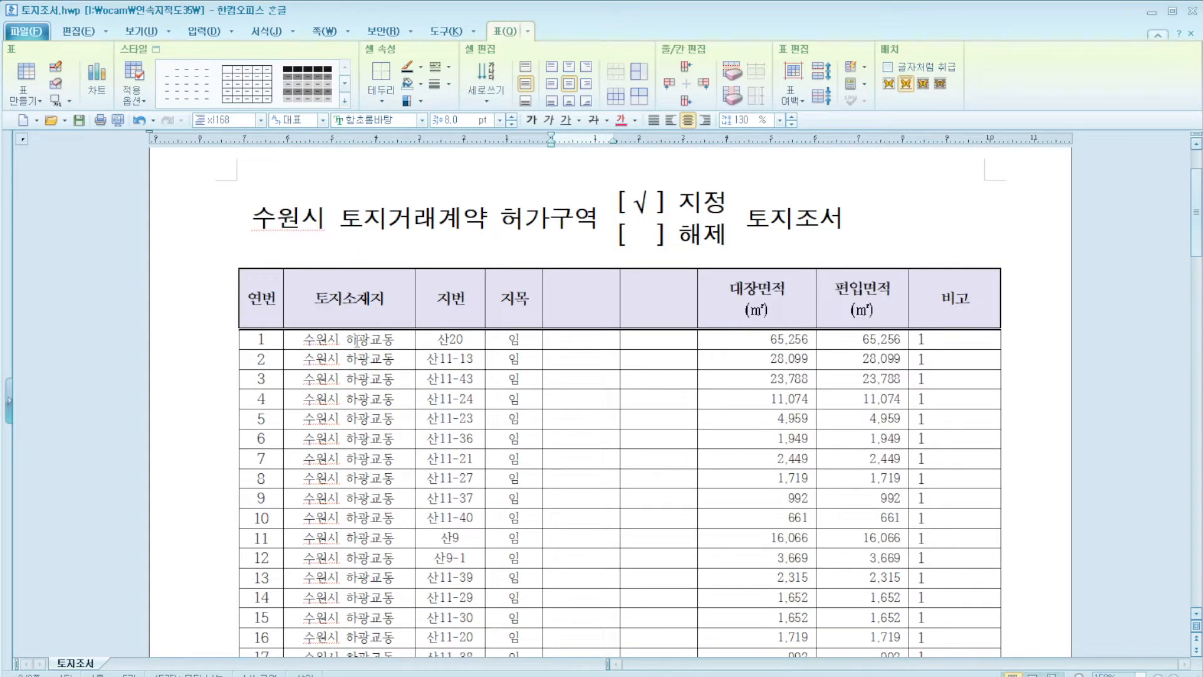
{"action": "left_click_drag", "start_coordinate": [346, 339], "coordinate": [393, 366]}
{"action": "scroll", "coordinate": [389, 366], "scroll_direction": "down", "scroll_amount": 5}
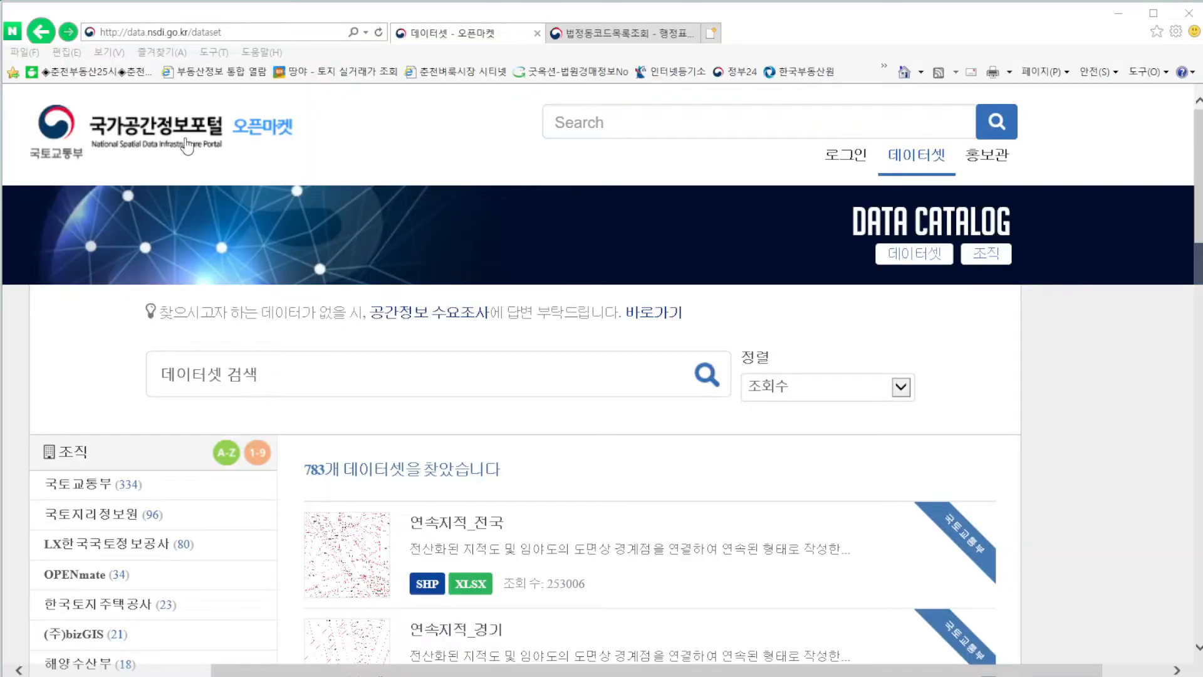
In the browser, open the 연속지적_경기 dataset and find the 수원시 zip file with its download option among the data resources.
{"action": "scroll", "coordinate": [415, 303], "scroll_direction": "down", "scroll_amount": 4}
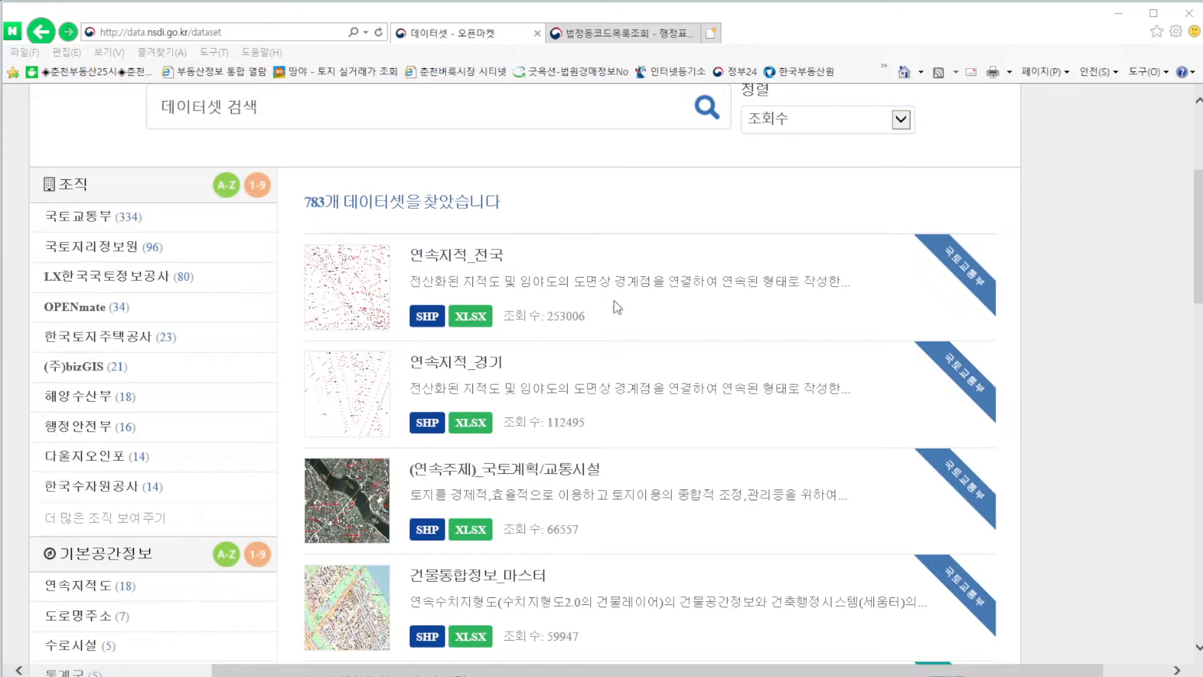
{"action": "left_click", "coordinate": [489, 363]}
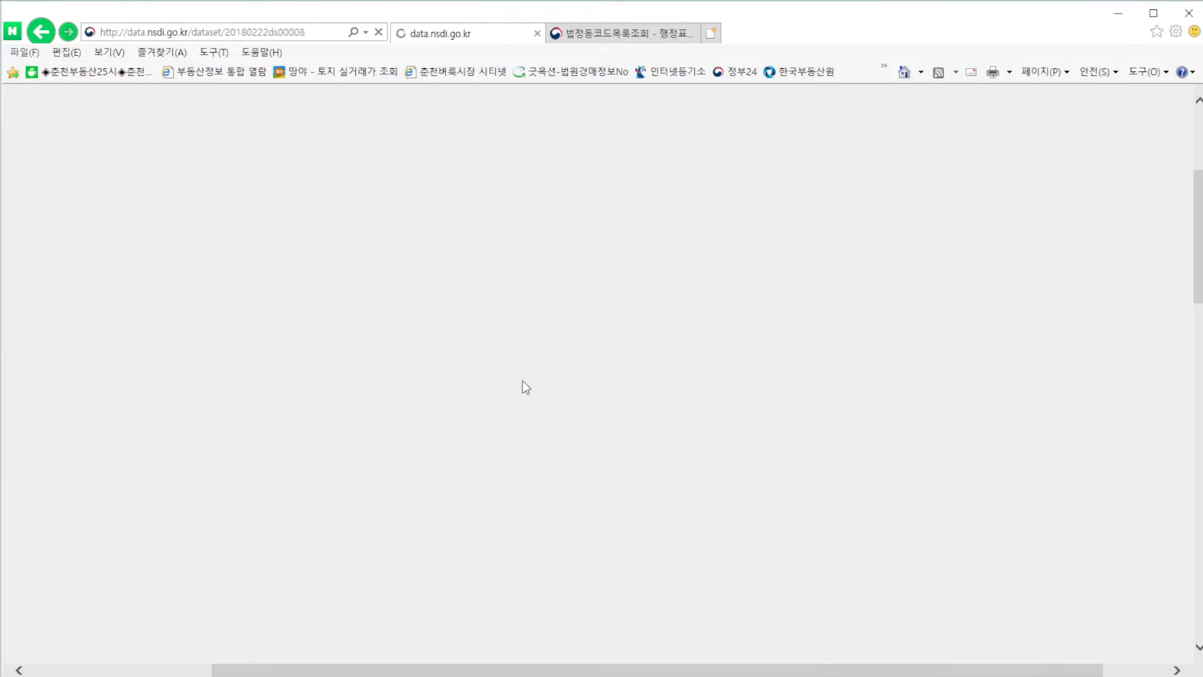
{"action": "scroll", "coordinate": [783, 411], "scroll_direction": "down", "scroll_amount": 10}
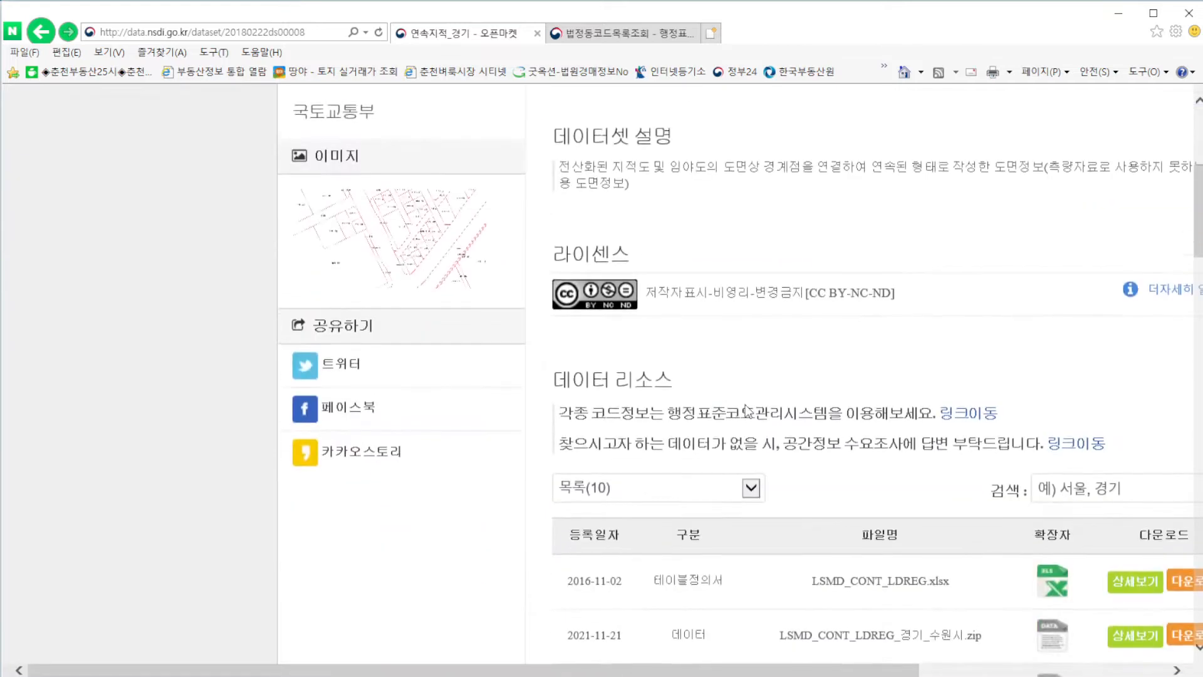
{"action": "scroll", "coordinate": [783, 411], "scroll_direction": "up", "scroll_amount": 4}
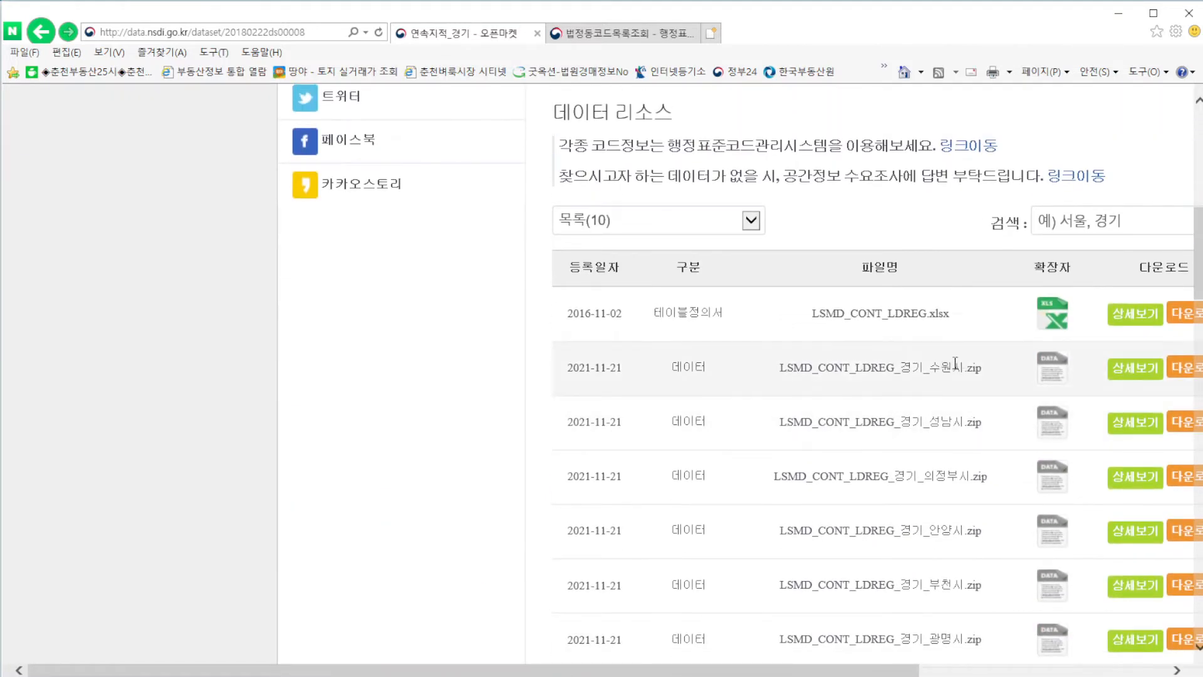
{"action": "left_click_drag", "start_coordinate": [532, 670], "coordinate": [612, 669]}
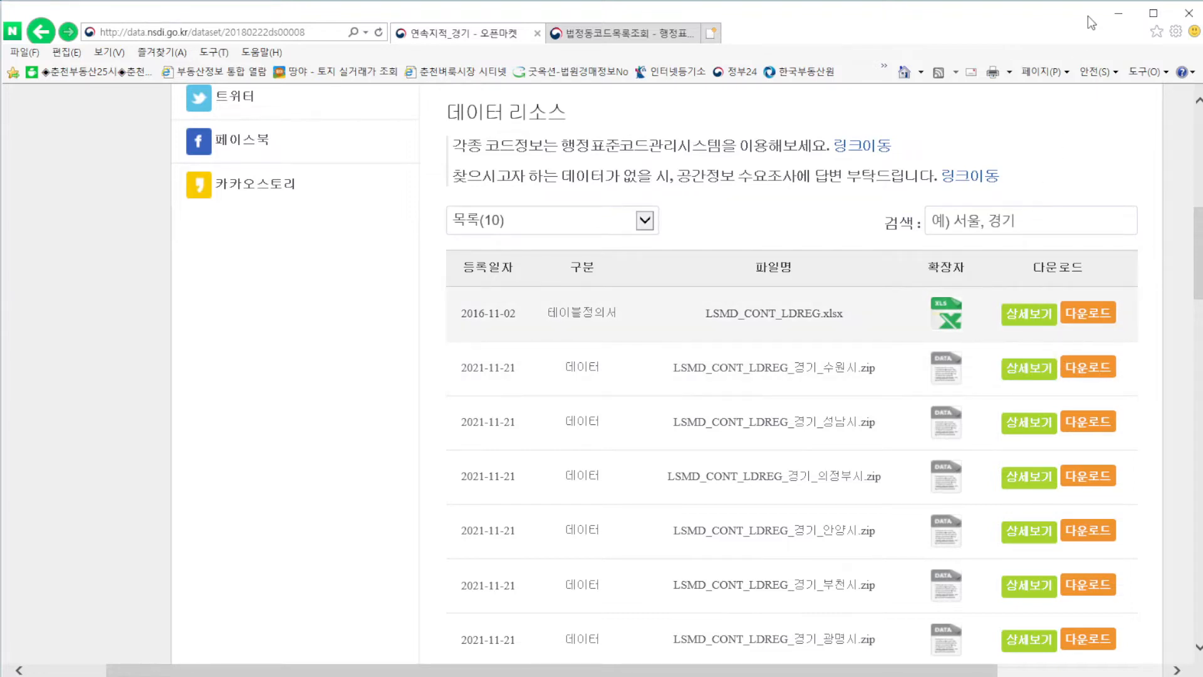
{"action": "left_click", "coordinate": [1116, 19]}
{"action": "left_click", "coordinate": [1150, 13]}
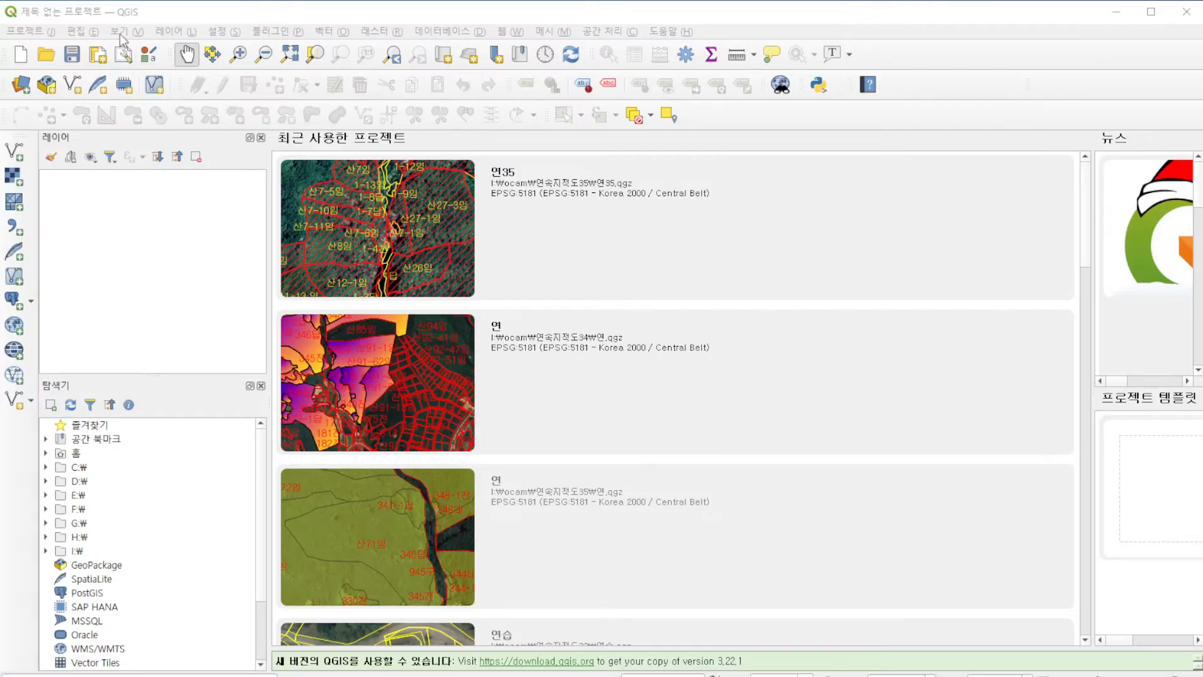
In QGIS, add 통합 문서1.csv from the 연속지적도35 folder to the project as a vector layer.
{"action": "left_click", "coordinate": [176, 30]}
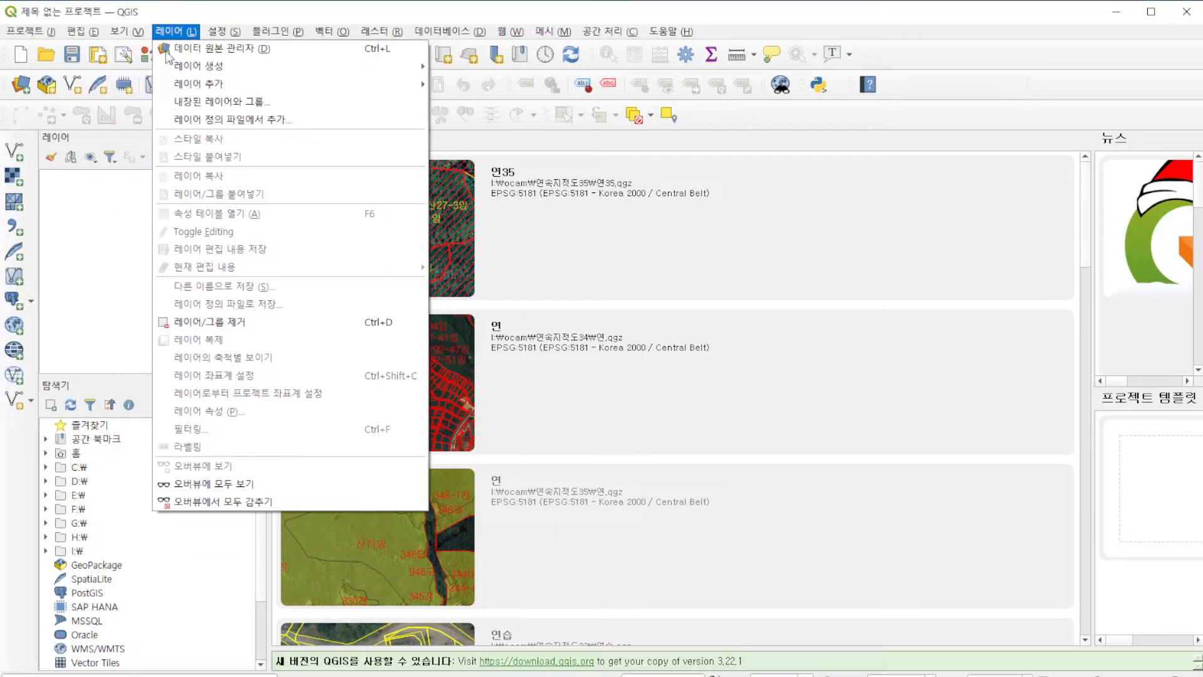
{"action": "mouse_move", "coordinate": [241, 89]}
{"action": "left_click", "coordinate": [487, 84]}
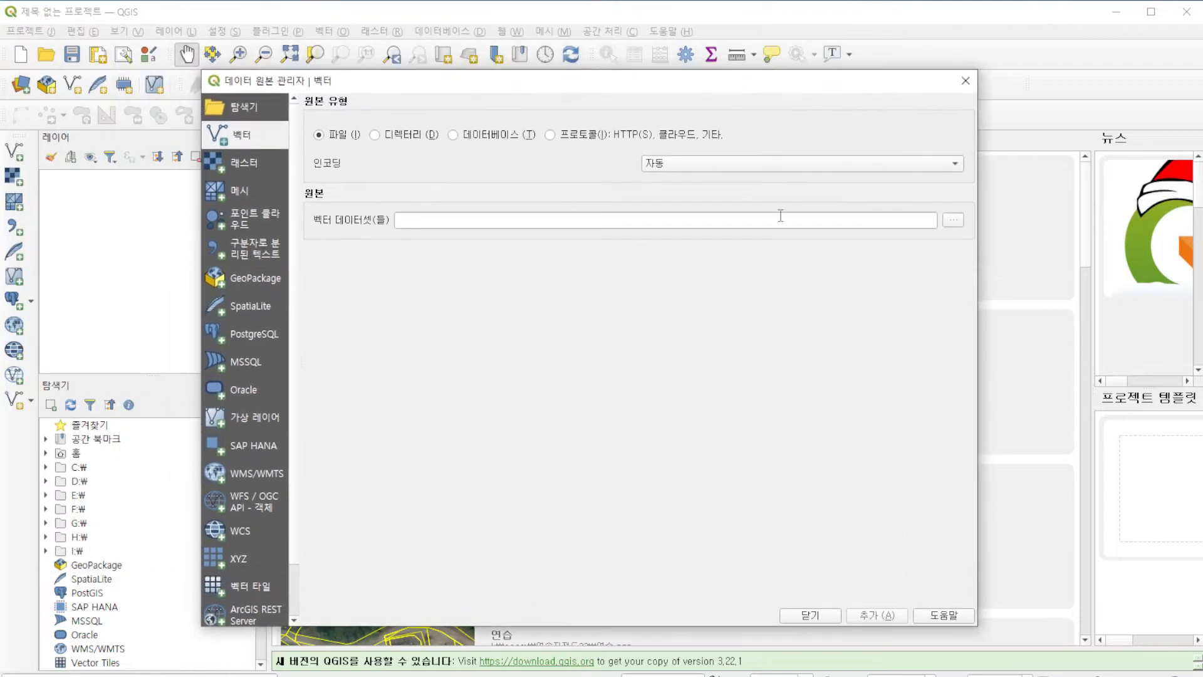
{"action": "left_click", "coordinate": [951, 222]}
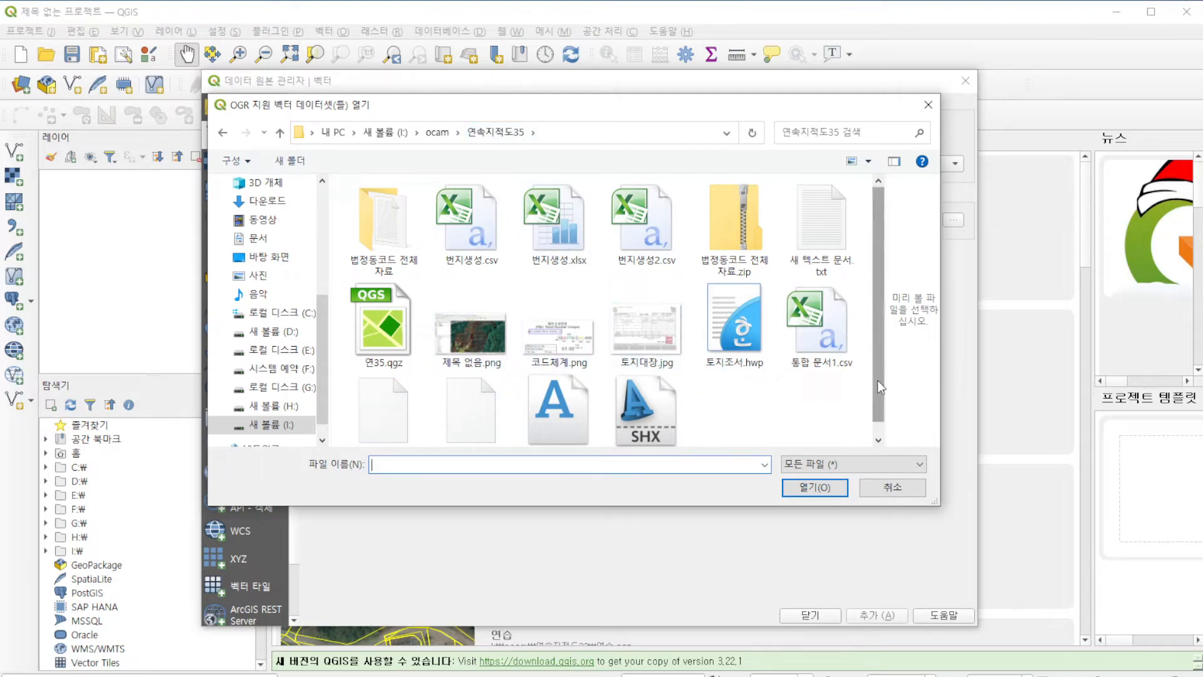
{"action": "scroll", "coordinate": [877, 378], "scroll_direction": "down", "scroll_amount": 1}
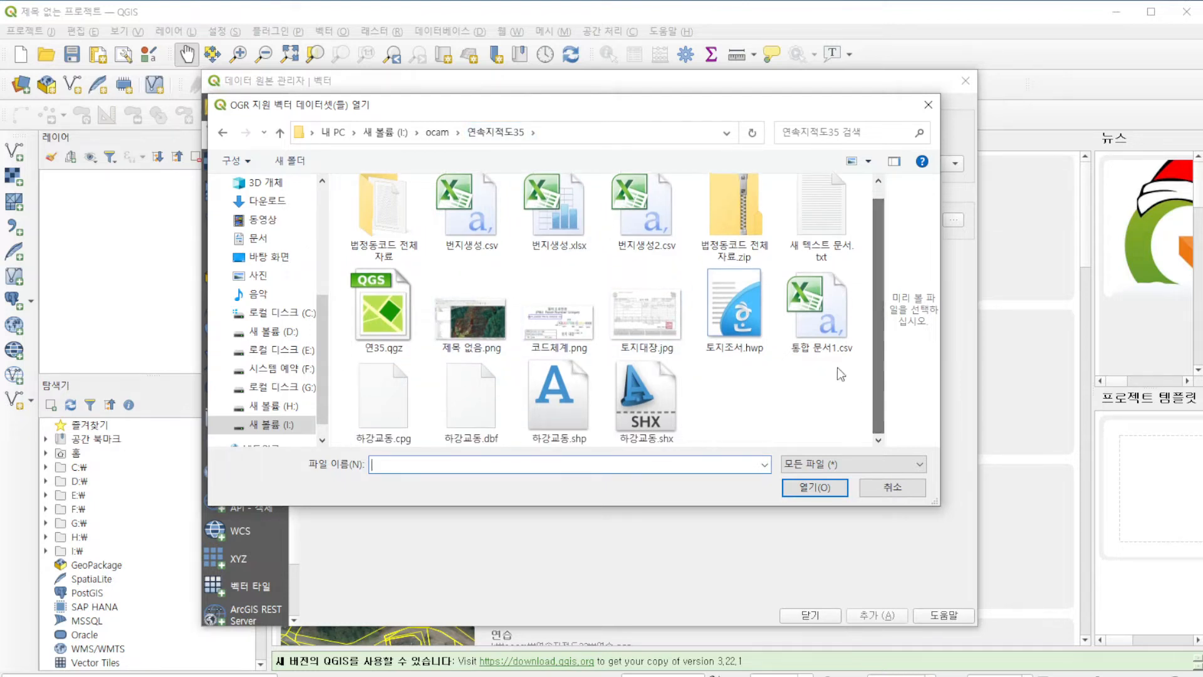
{"action": "left_click", "coordinate": [824, 316]}
{"action": "left_click", "coordinate": [814, 487]}
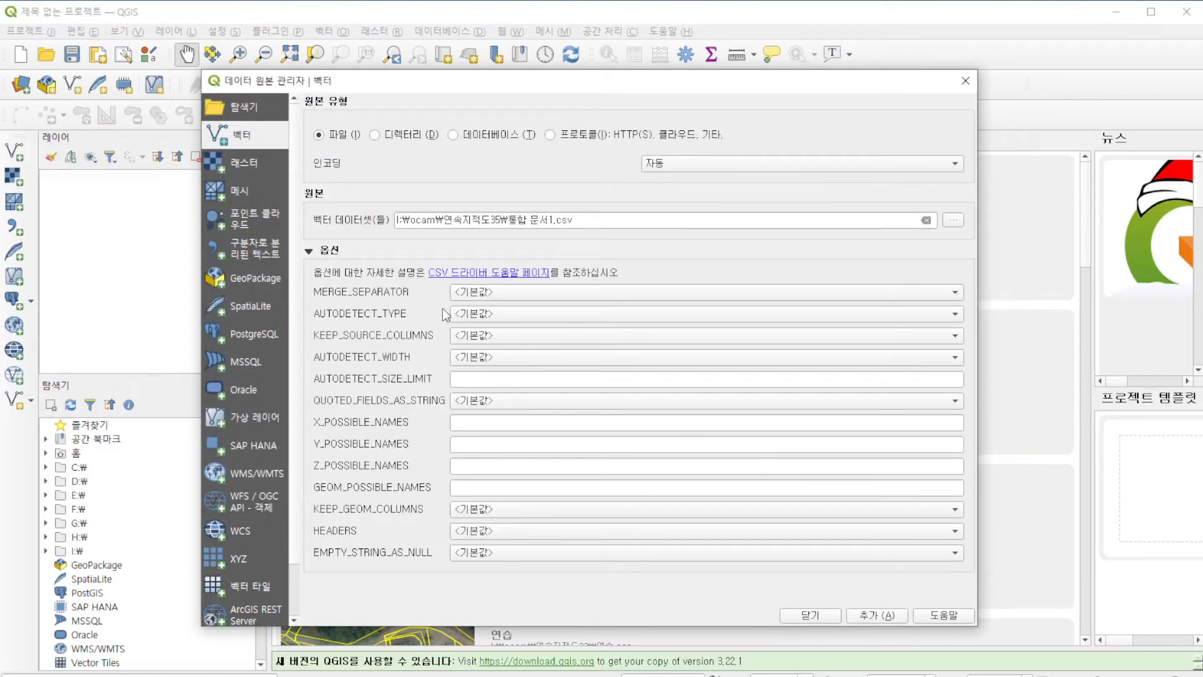
{"action": "left_click", "coordinate": [876, 614]}
Add LSMD_CONT_LDREG_41110.shp from the LSMD_CONT_LDREG_경기_수원시 folder under 연속지적도 통합 as a vector layer, then close the data source manager.
{"action": "left_click", "coordinate": [953, 219]}
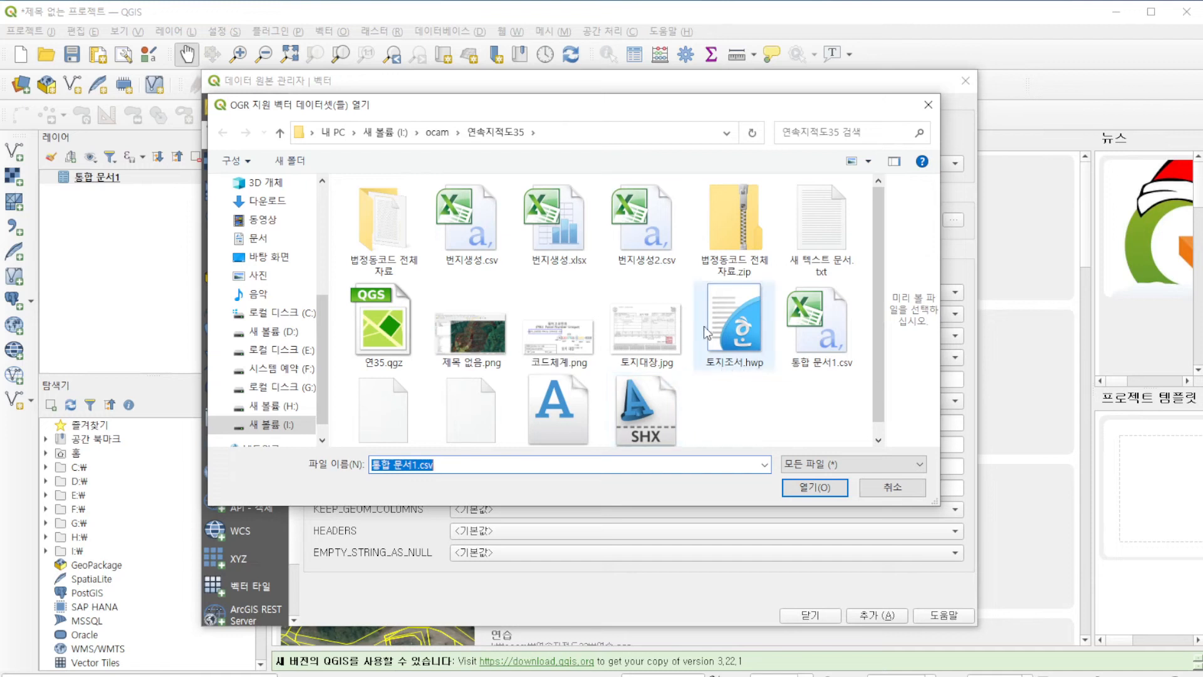
{"action": "left_click", "coordinate": [437, 133]}
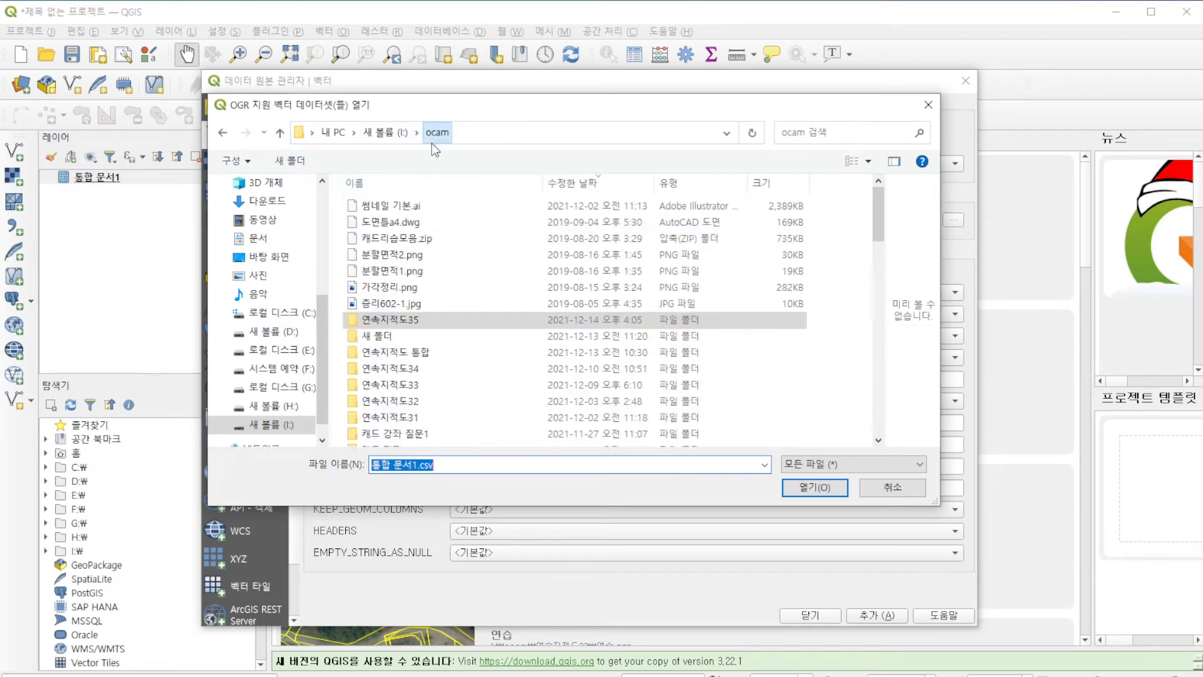
{"action": "double_click", "coordinate": [415, 354]}
{"action": "double_click", "coordinate": [436, 272]}
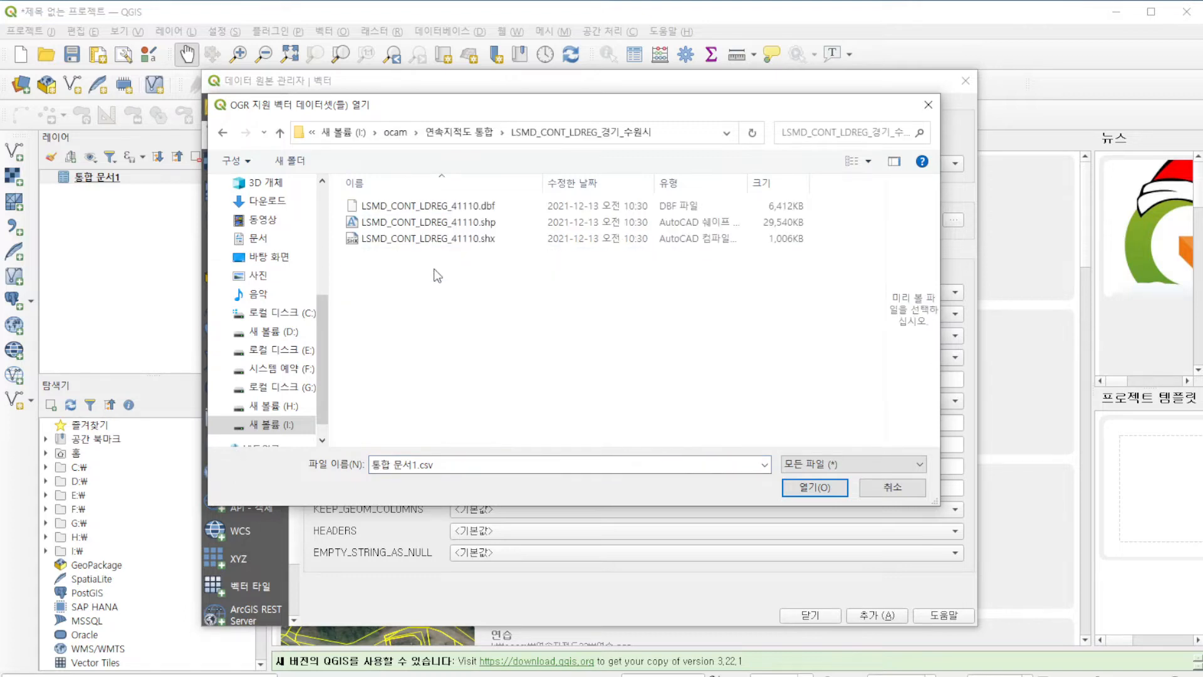
{"action": "left_click", "coordinate": [446, 223]}
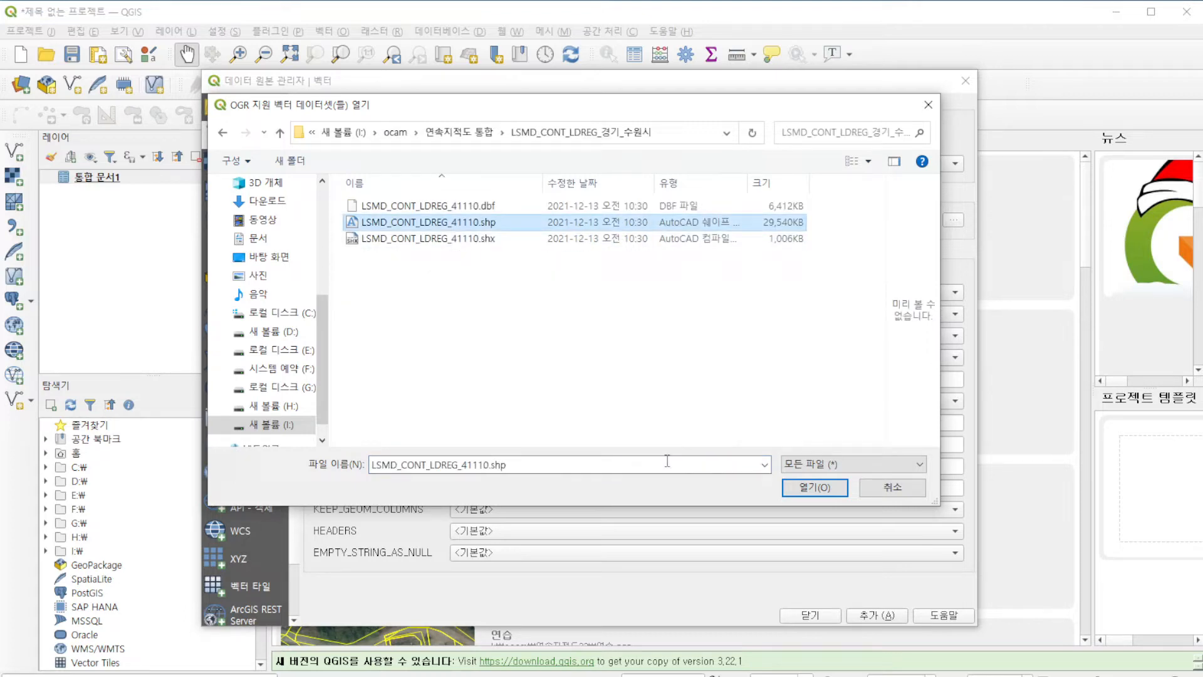
{"action": "left_click", "coordinate": [809, 489]}
{"action": "left_click", "coordinate": [866, 616]}
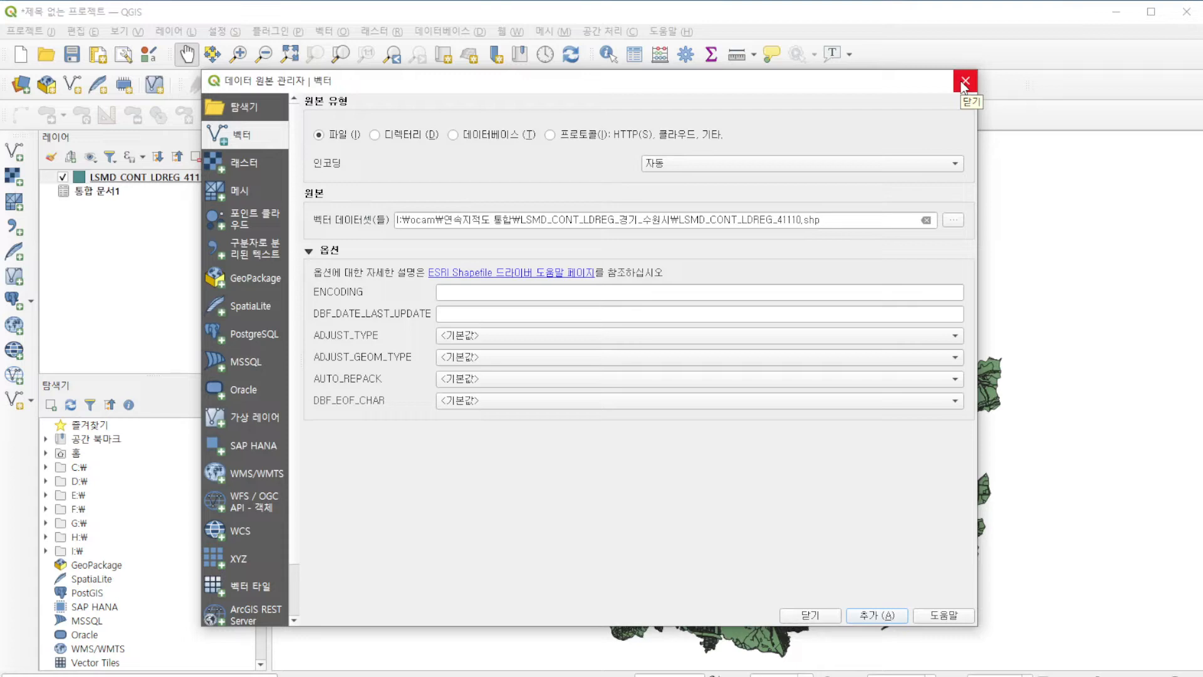
{"action": "left_click", "coordinate": [963, 85]}
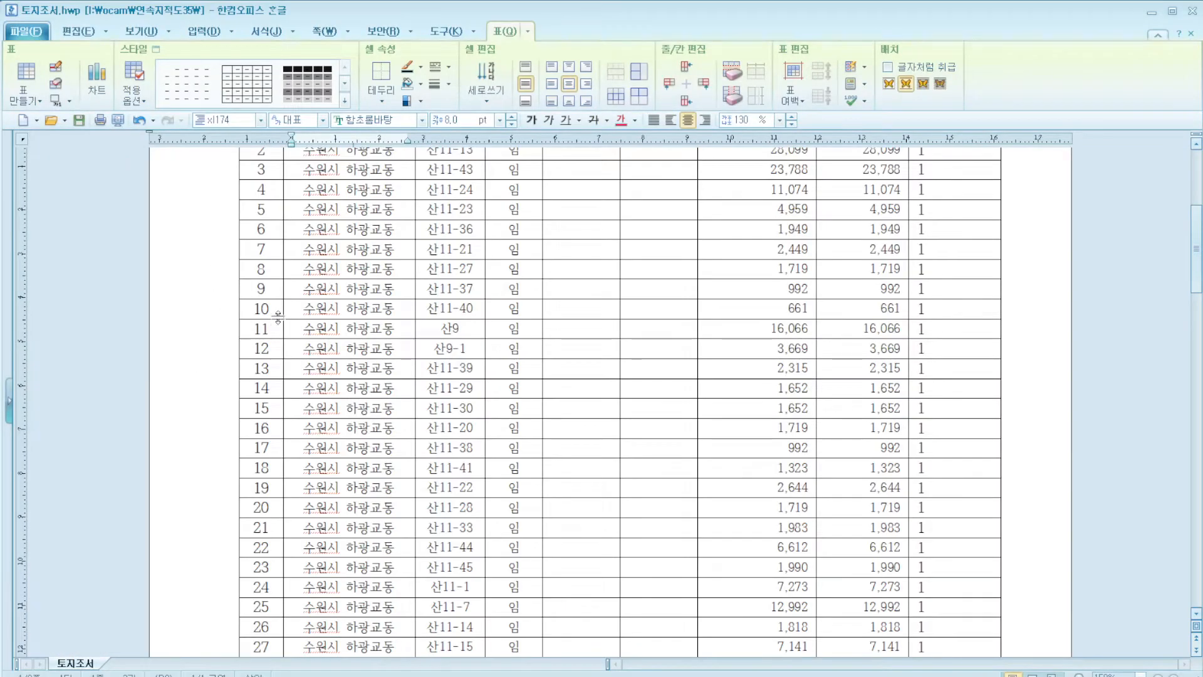
In 토지조서.hwp, check the district name in the 토지소재지 cells of rows 9 and 10, then return to QGIS.
{"action": "left_click_drag", "start_coordinate": [346, 289], "coordinate": [394, 292]}
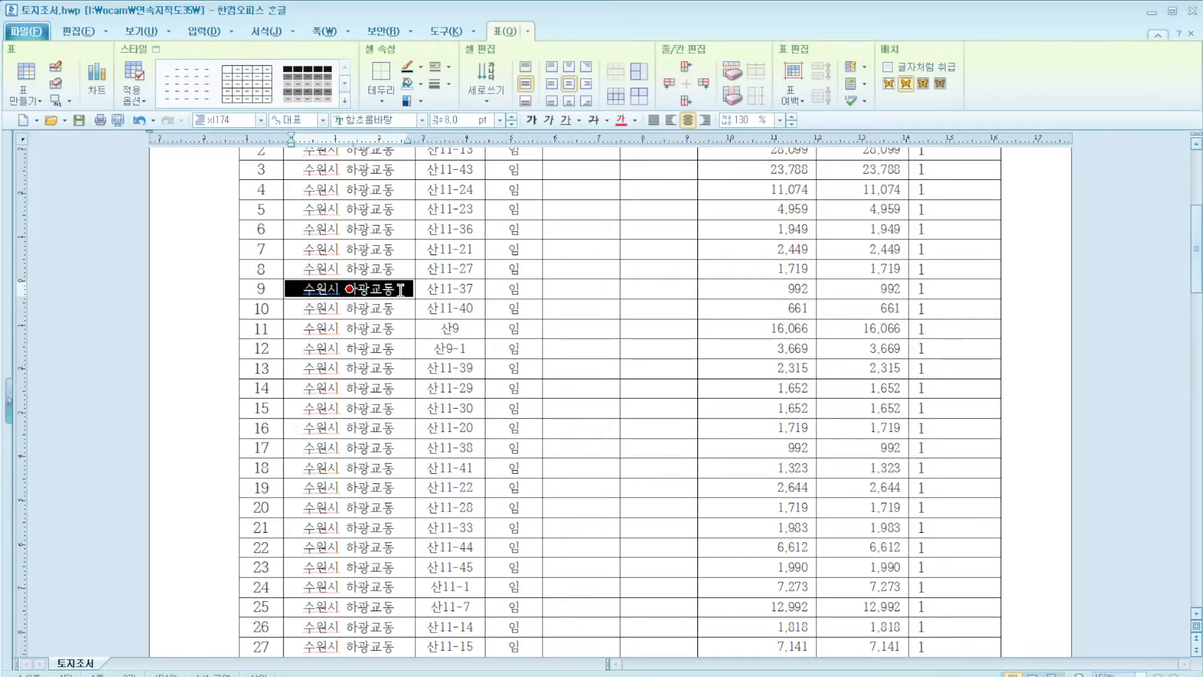
{"action": "key", "text": "Down"}
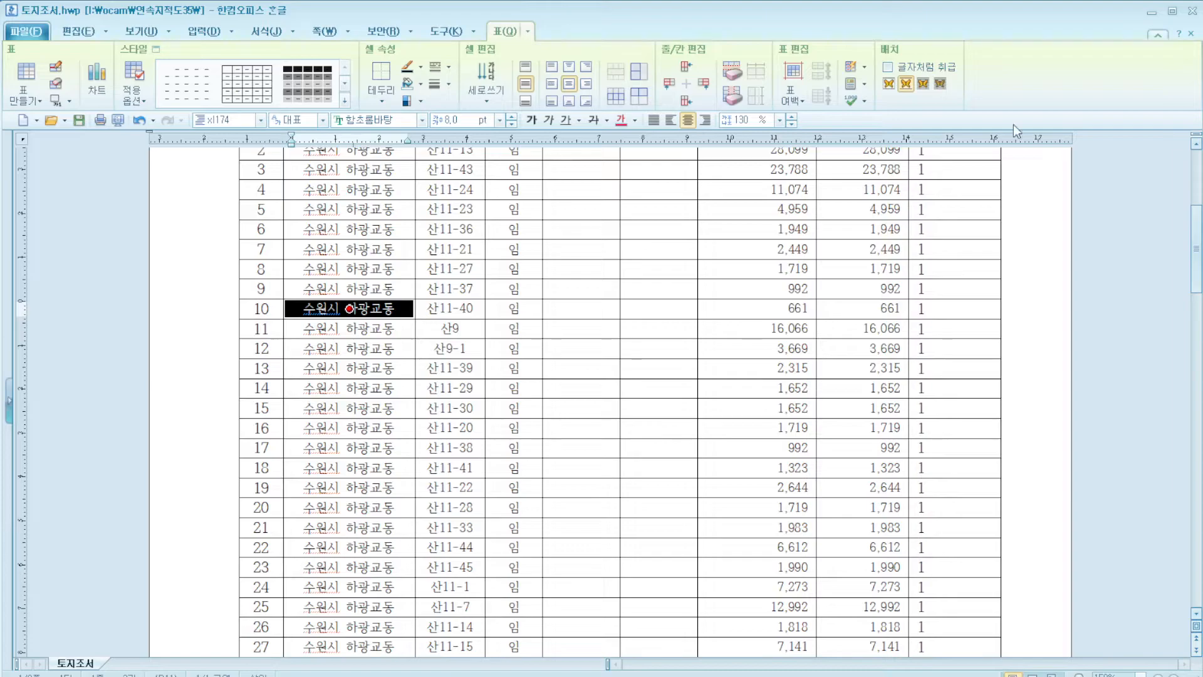
{"action": "left_click", "coordinate": [1152, 13]}
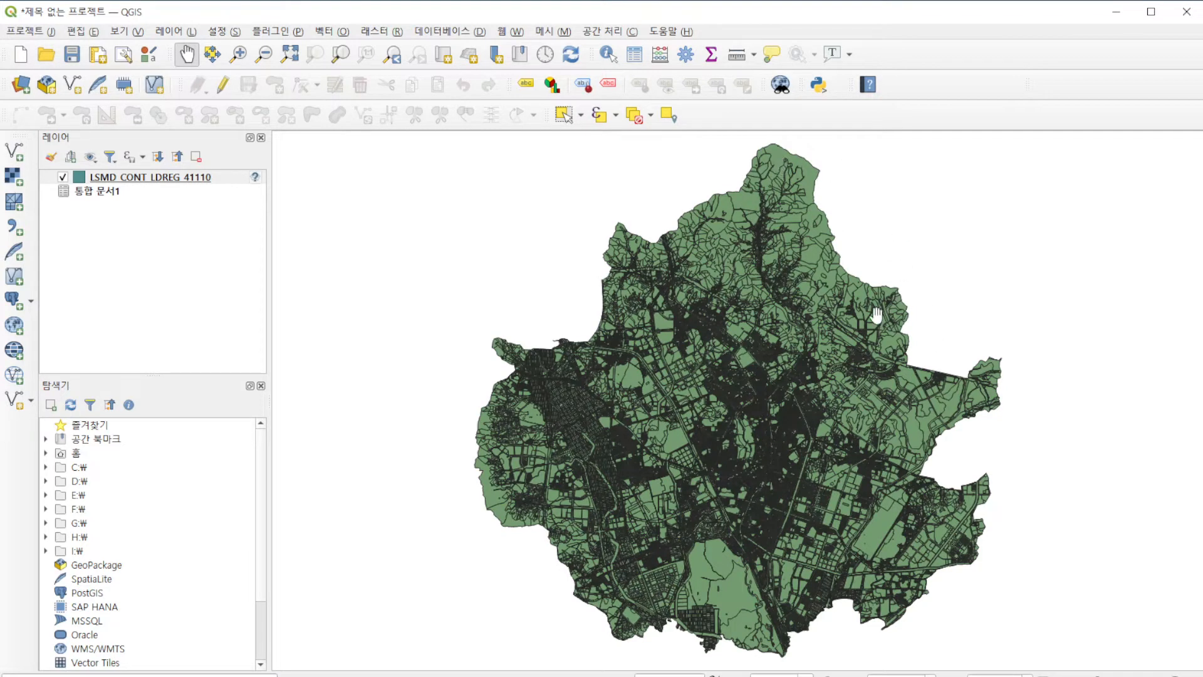
Open the attribute table of the LSMD_CONT_LDREG_41110 layer and widen the pnu column to show the full parcel codes.
{"action": "right_click", "coordinate": [139, 181]}
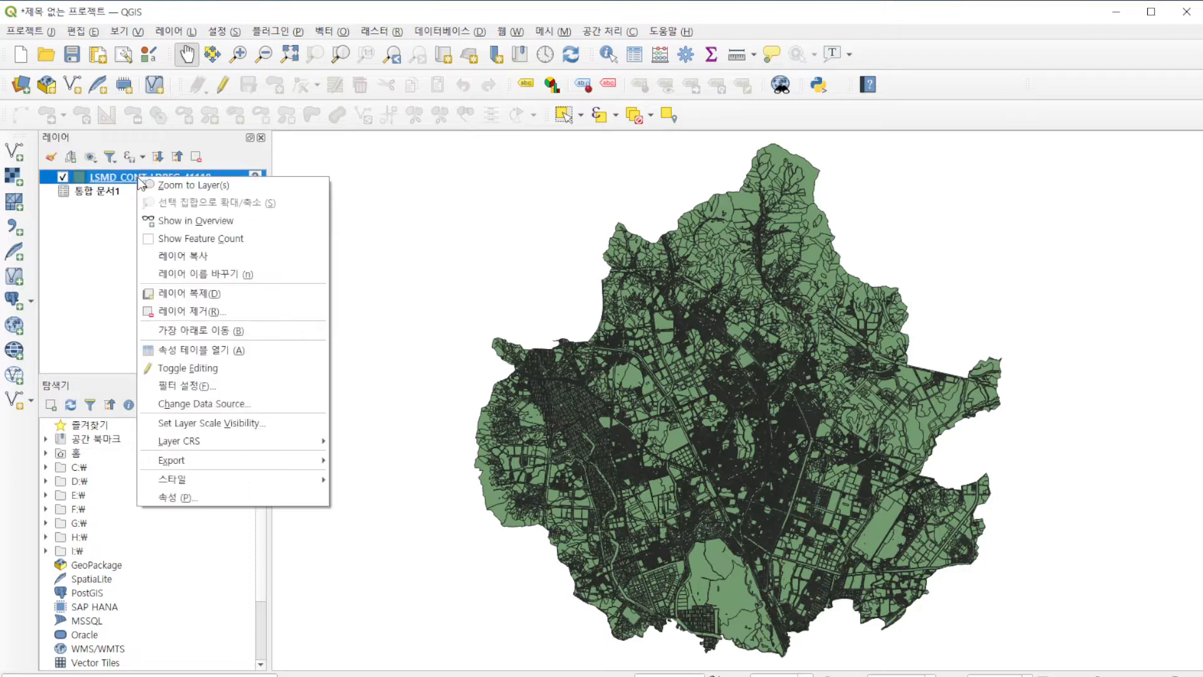
{"action": "left_click", "coordinate": [212, 356]}
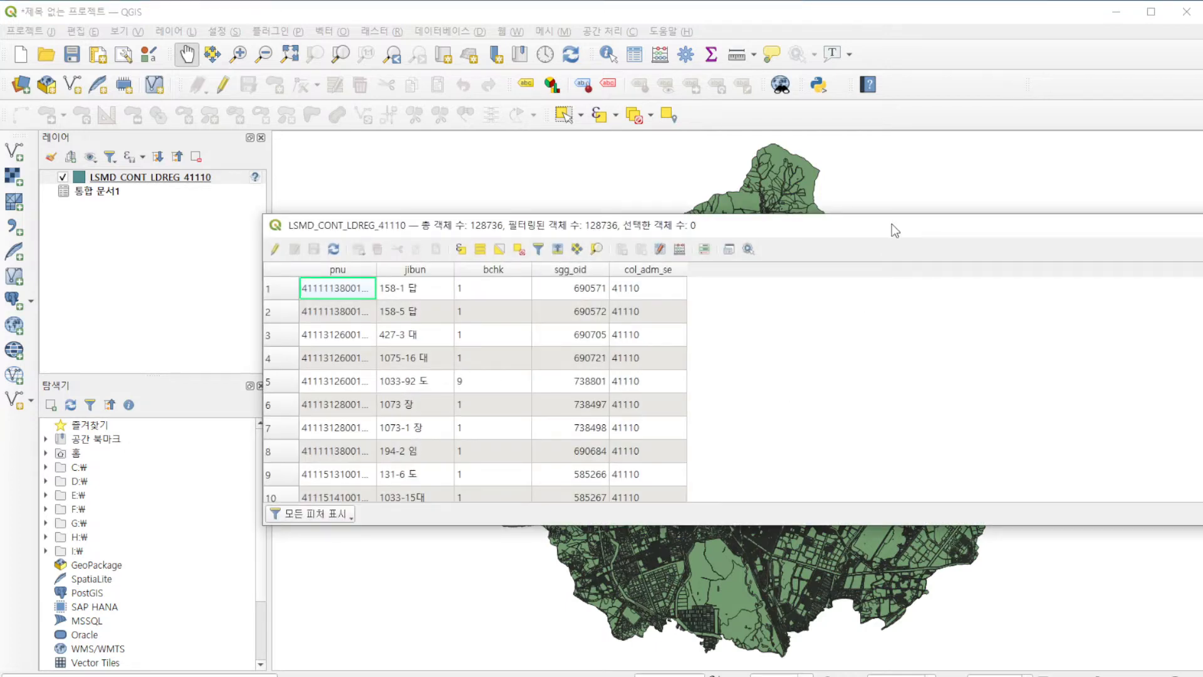
{"action": "left_click_drag", "start_coordinate": [892, 223], "coordinate": [736, 220]}
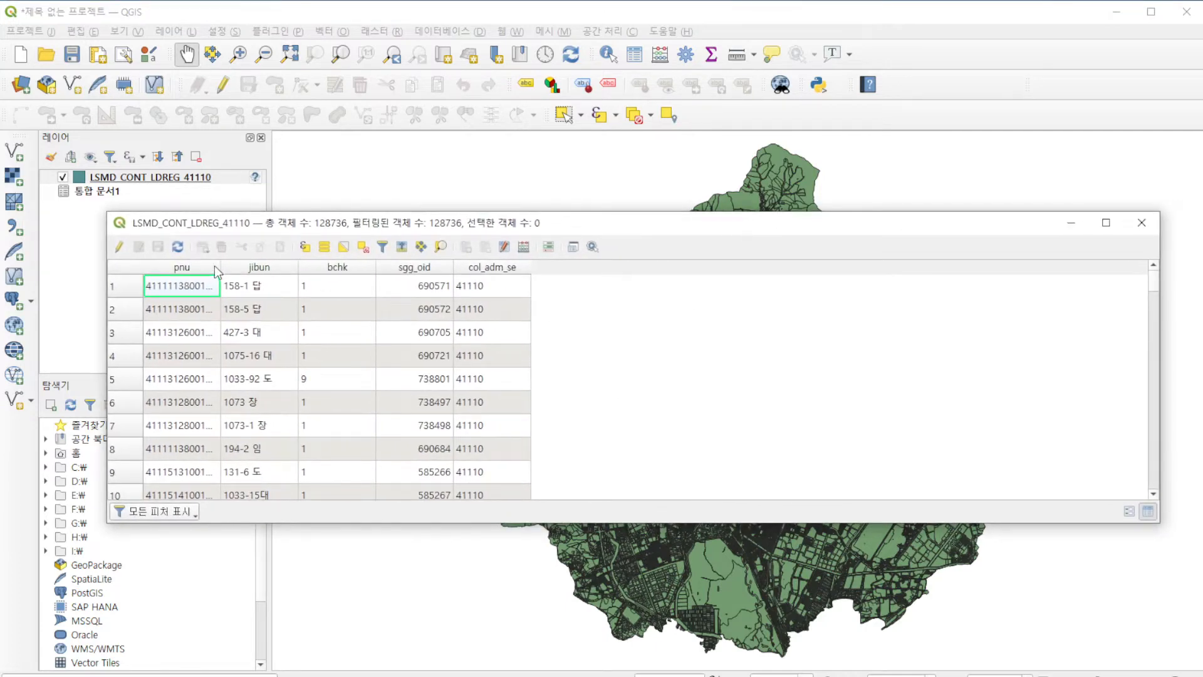
{"action": "left_click_drag", "start_coordinate": [222, 268], "coordinate": [315, 294]}
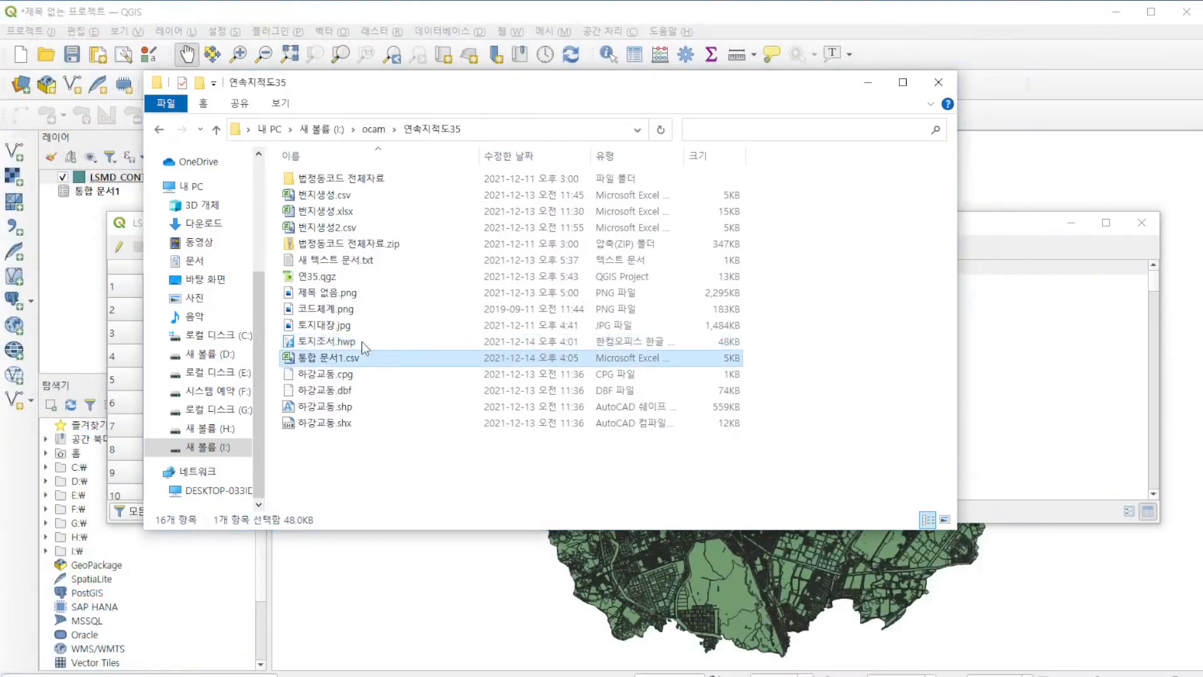
Open 토지대장.jpg from the 연속지적도35 folder and examine its 고유번호, 토지소재 and 지번 fields up close.
{"action": "left_click", "coordinate": [340, 327]}
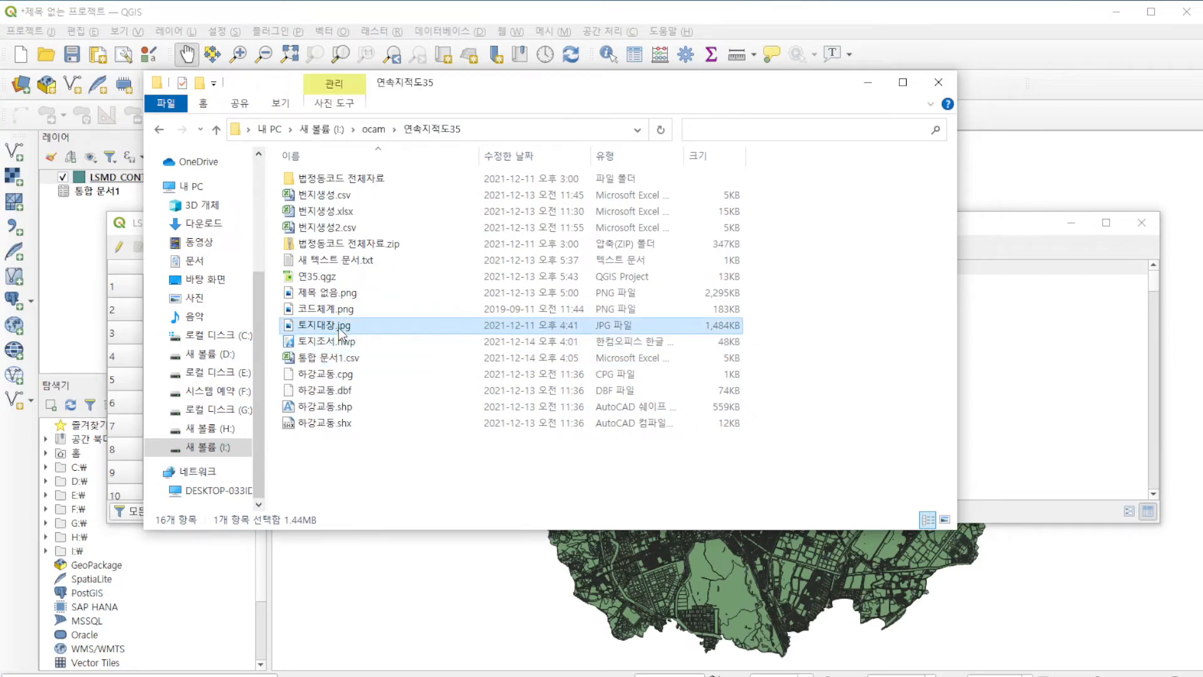
{"action": "left_click_drag", "start_coordinate": [477, 90], "coordinate": [715, 85]}
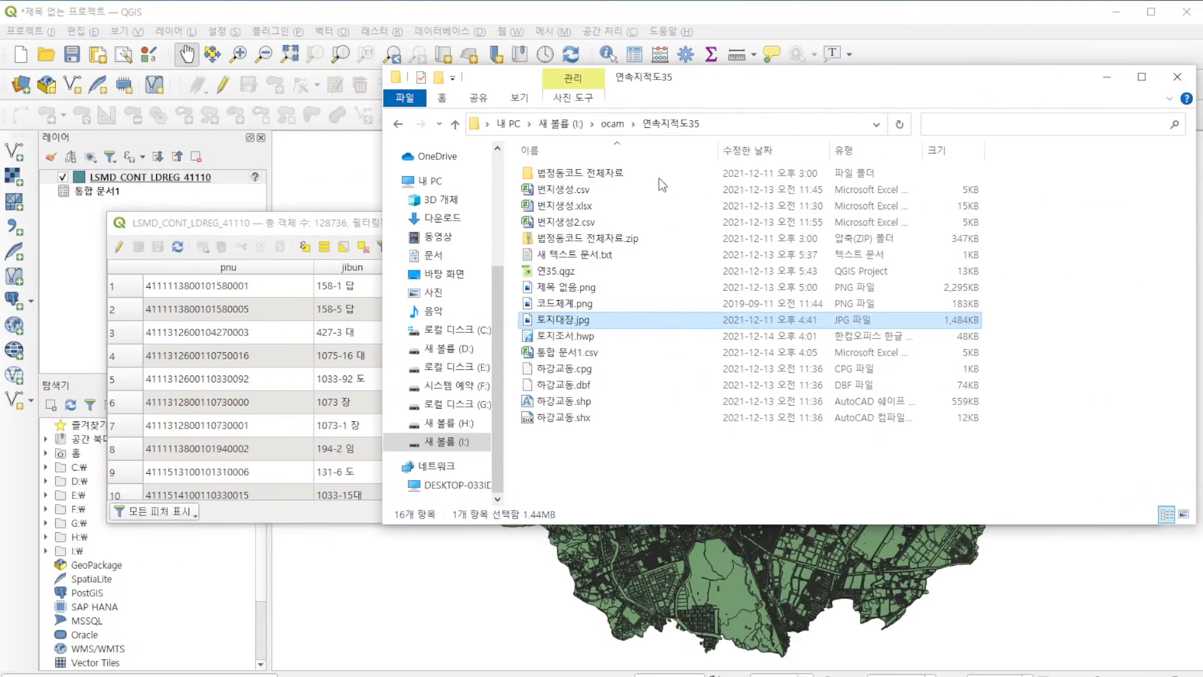
{"action": "left_click", "coordinate": [572, 323]}
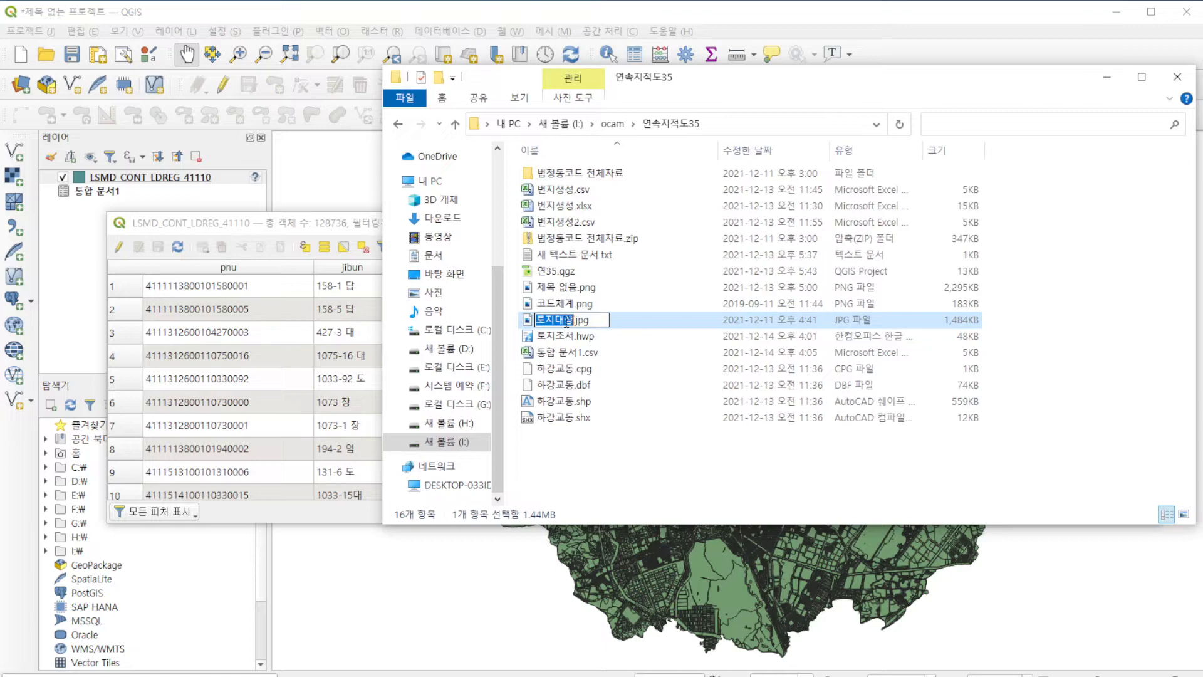
{"action": "left_click", "coordinate": [650, 353]}
{"action": "left_click", "coordinate": [570, 323]}
{"action": "double_click", "coordinate": [568, 321]}
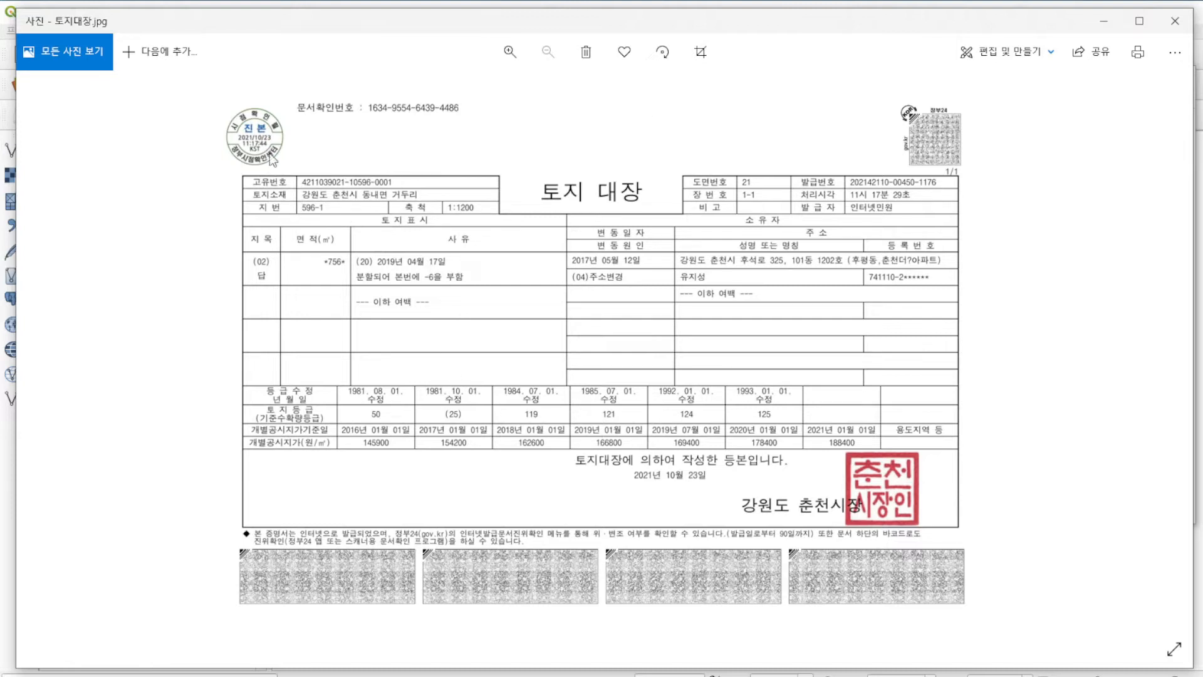
{"action": "scroll", "coordinate": [375, 139], "scroll_direction": "up", "scroll_amount": 3}
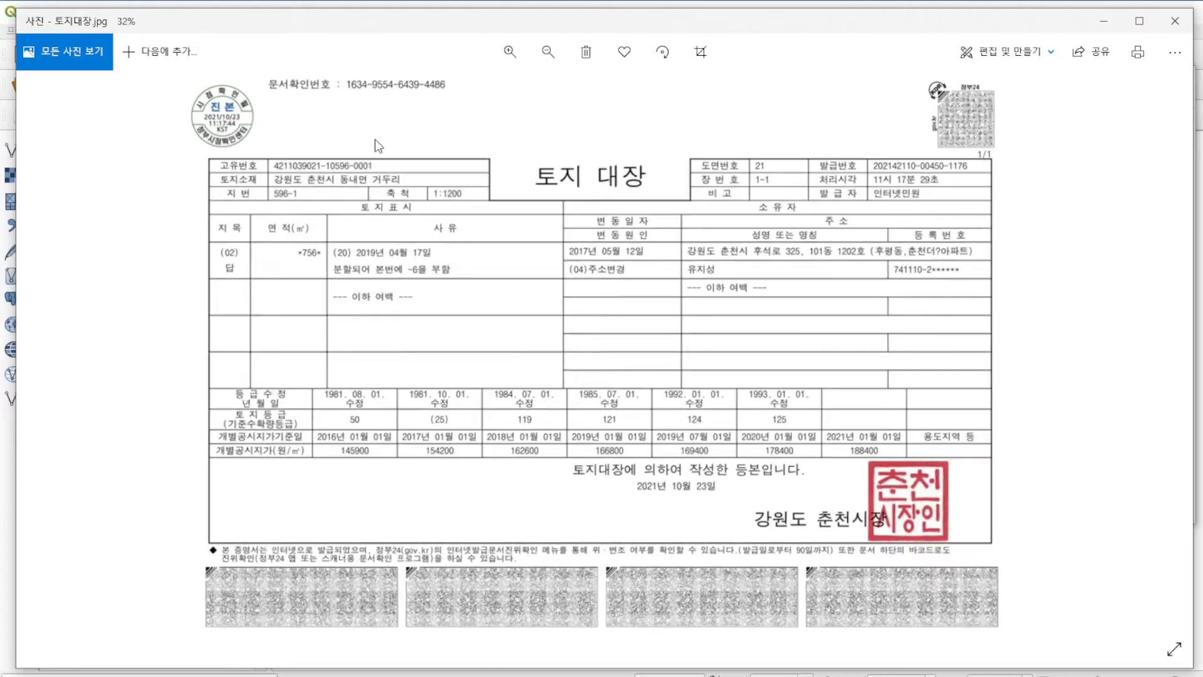
{"action": "scroll", "coordinate": [517, 310], "scroll_direction": "up", "scroll_amount": 5}
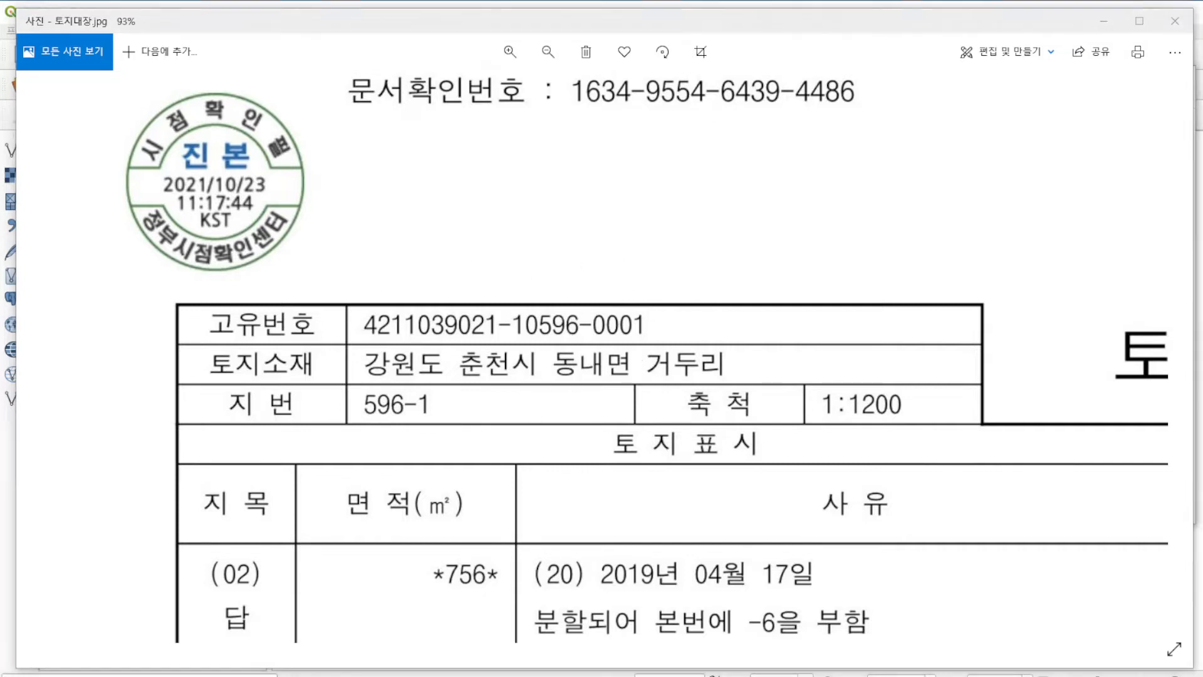
Examine how the 19-digit PNU is composed in 코드체계.png, then close the image.
{"action": "key", "text": "alt+Tab"}
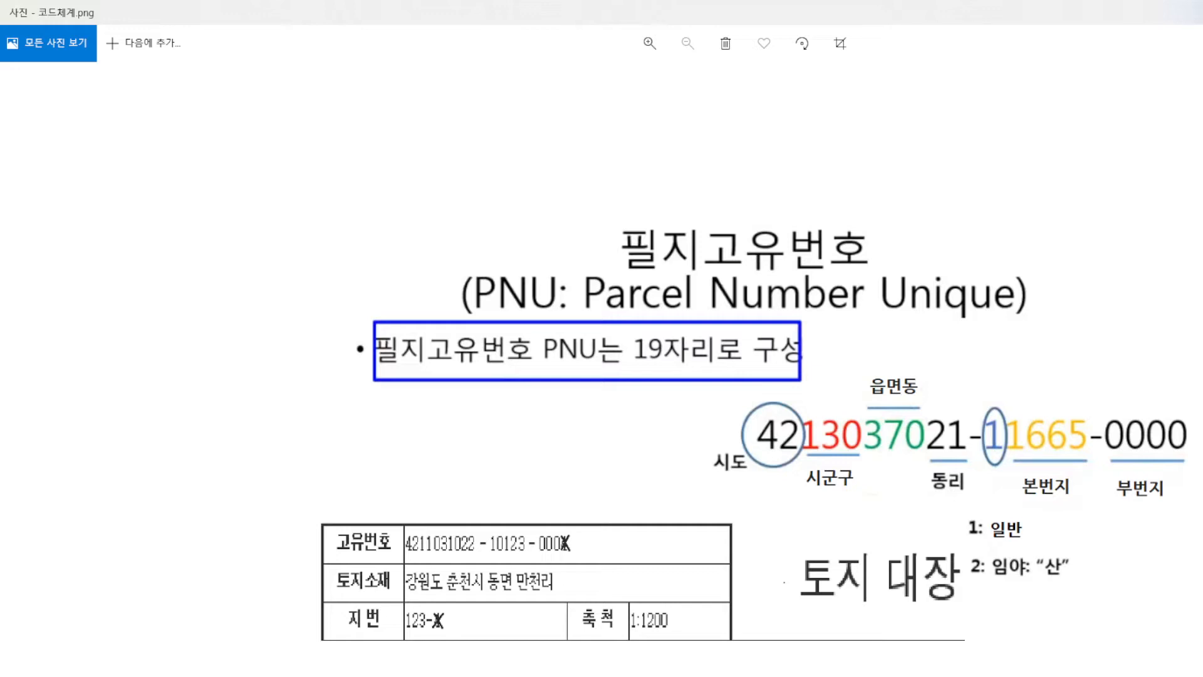
{"action": "key", "text": "super+Down"}
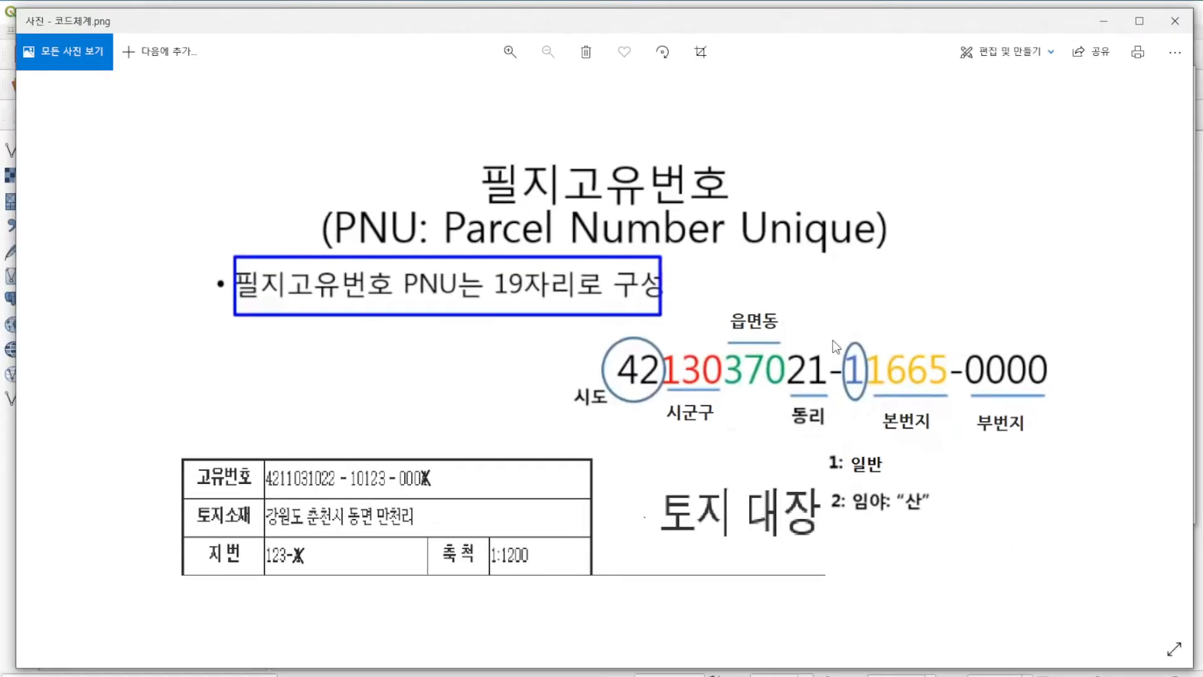
{"action": "left_click", "coordinate": [1170, 23]}
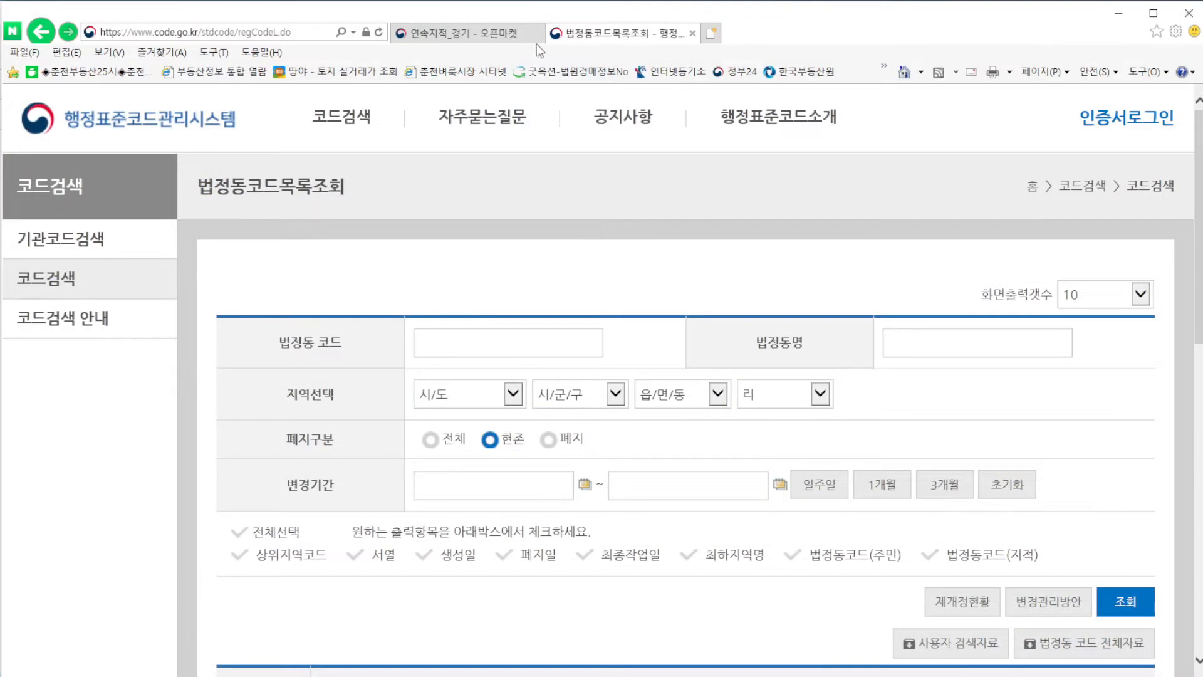
On the 법정동코드목록조회 page in the browser, search for the code of 경기도, 수원시 장안구, 하광교동 with 현존 status.
{"action": "left_click", "coordinate": [459, 34]}
{"action": "left_click", "coordinate": [592, 34]}
{"action": "left_click", "coordinate": [508, 396]}
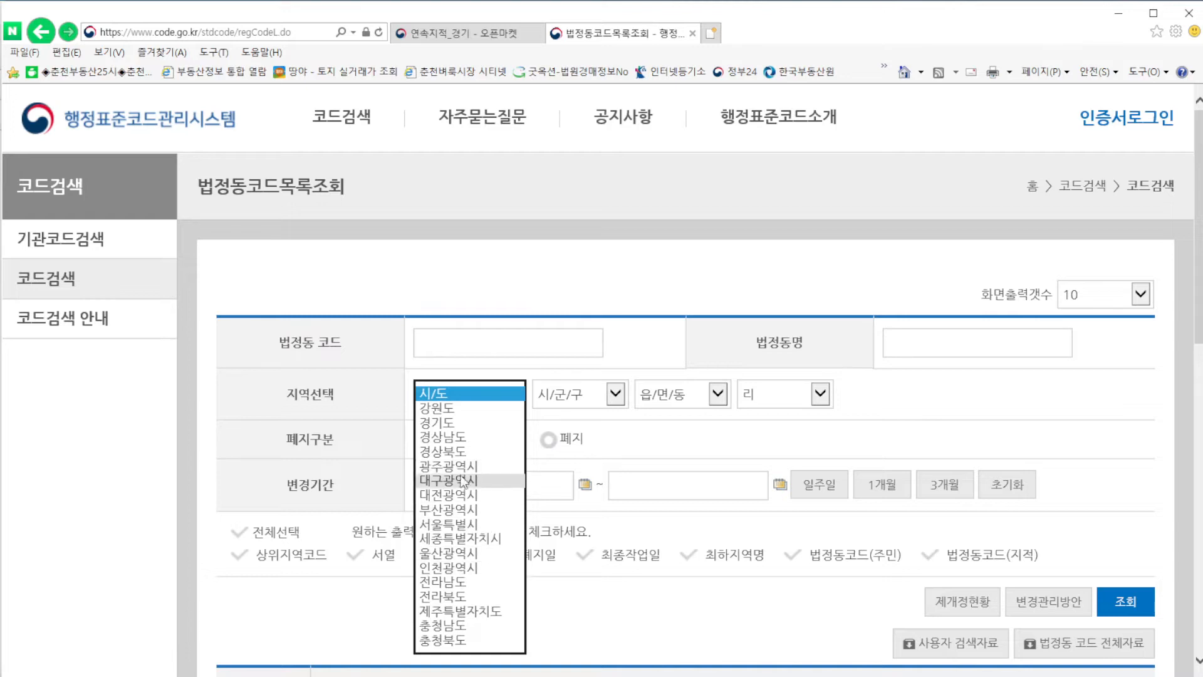
{"action": "left_click", "coordinate": [453, 422]}
{"action": "left_click", "coordinate": [594, 387]}
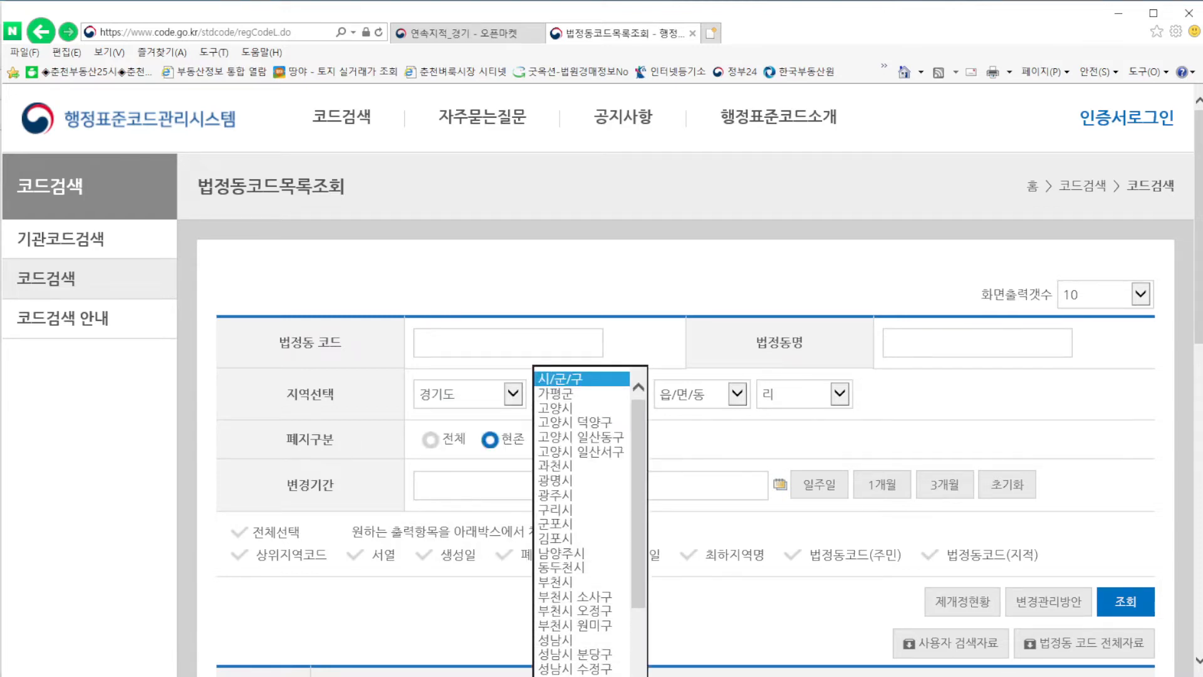
{"action": "left_click", "coordinate": [575, 675]}
{"action": "left_click", "coordinate": [676, 404]}
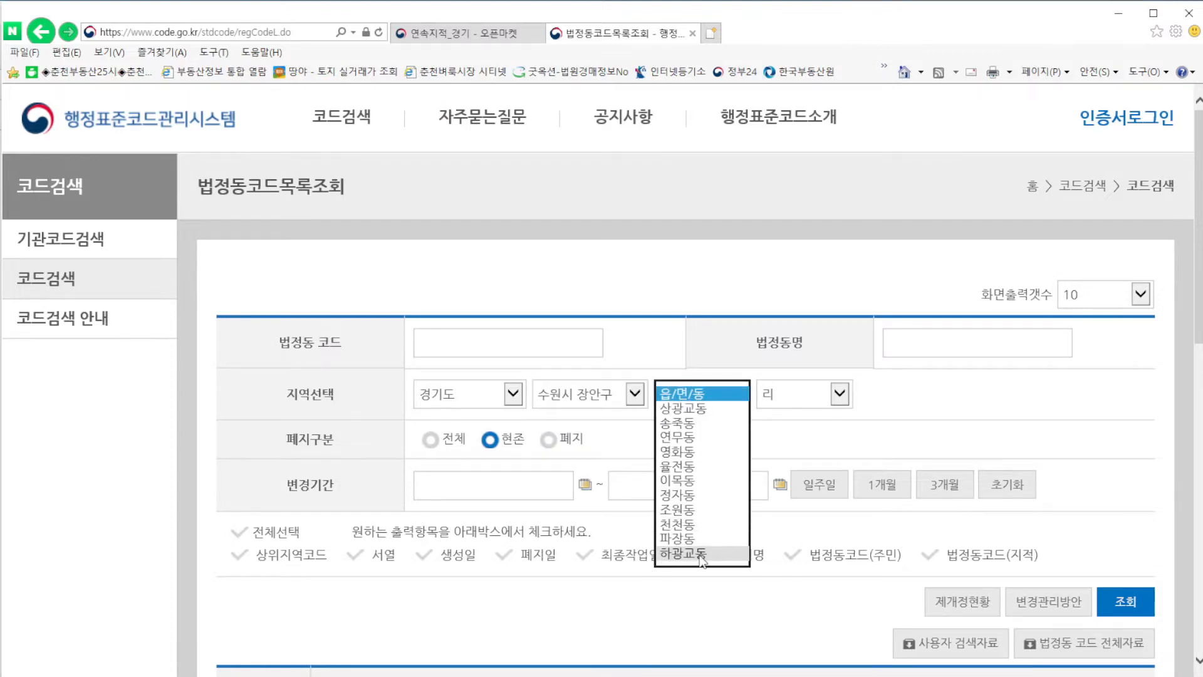
{"action": "left_click", "coordinate": [700, 554]}
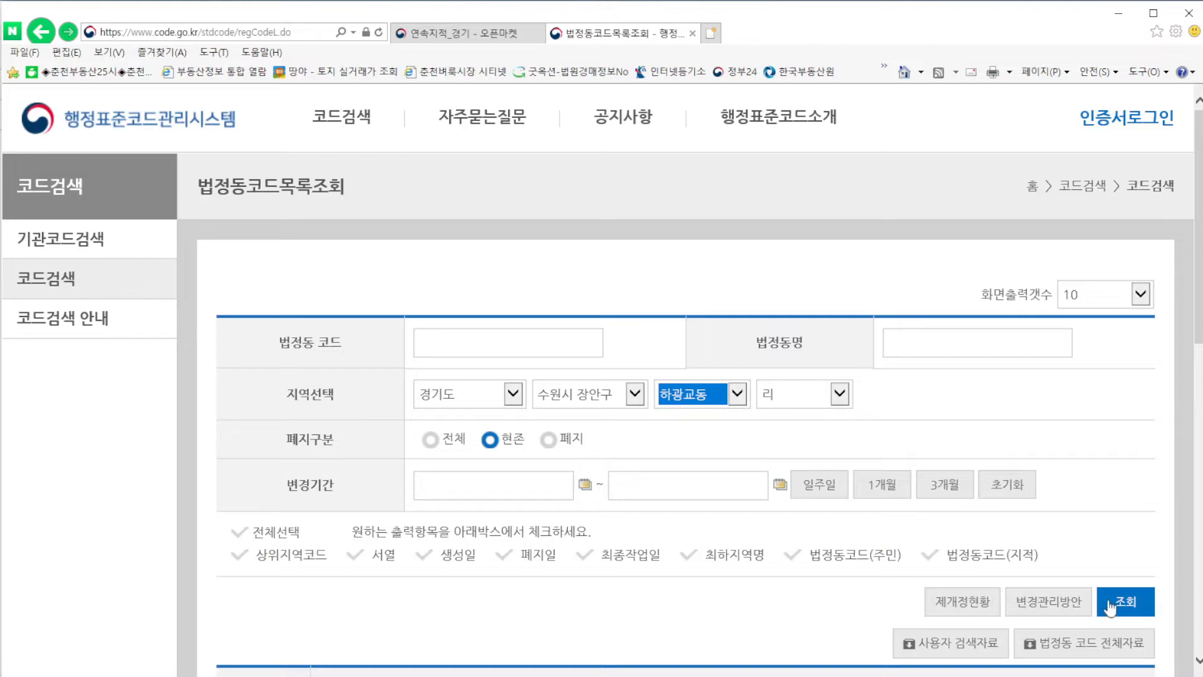
{"action": "left_click", "coordinate": [1127, 602]}
{"action": "scroll", "coordinate": [553, 318], "scroll_direction": "down", "scroll_amount": 5}
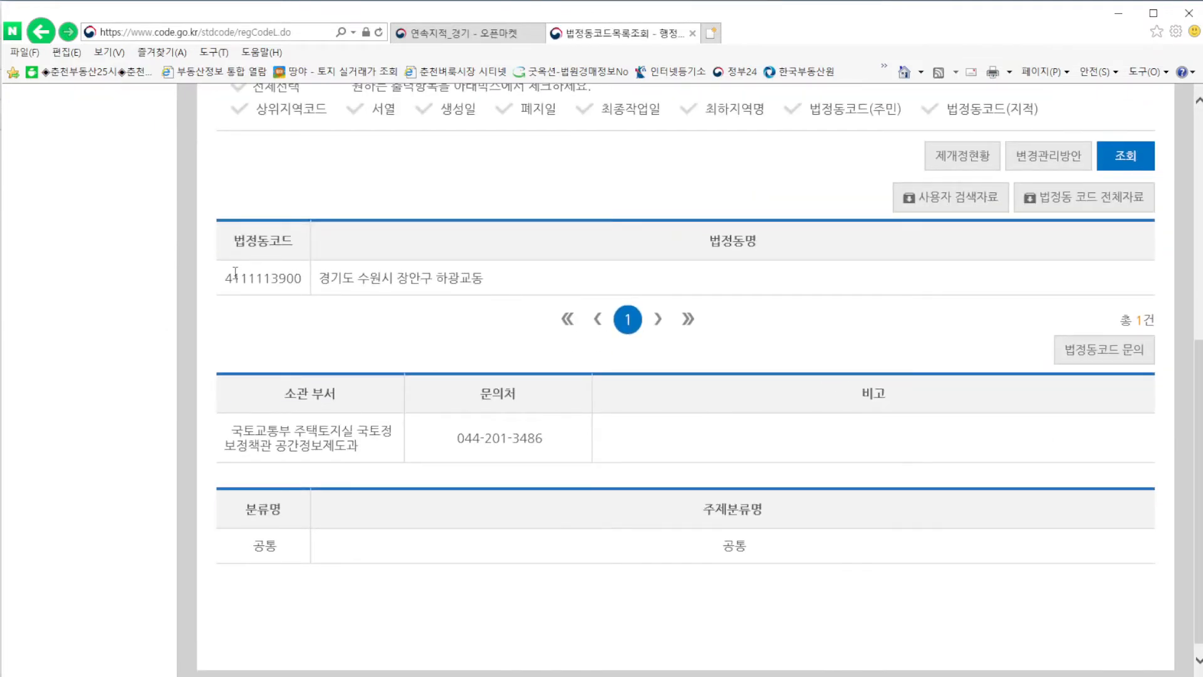
Copy the 법정동코드 listed for 하광교동 and return to QGIS.
{"action": "left_click_drag", "start_coordinate": [227, 282], "coordinate": [308, 282]}
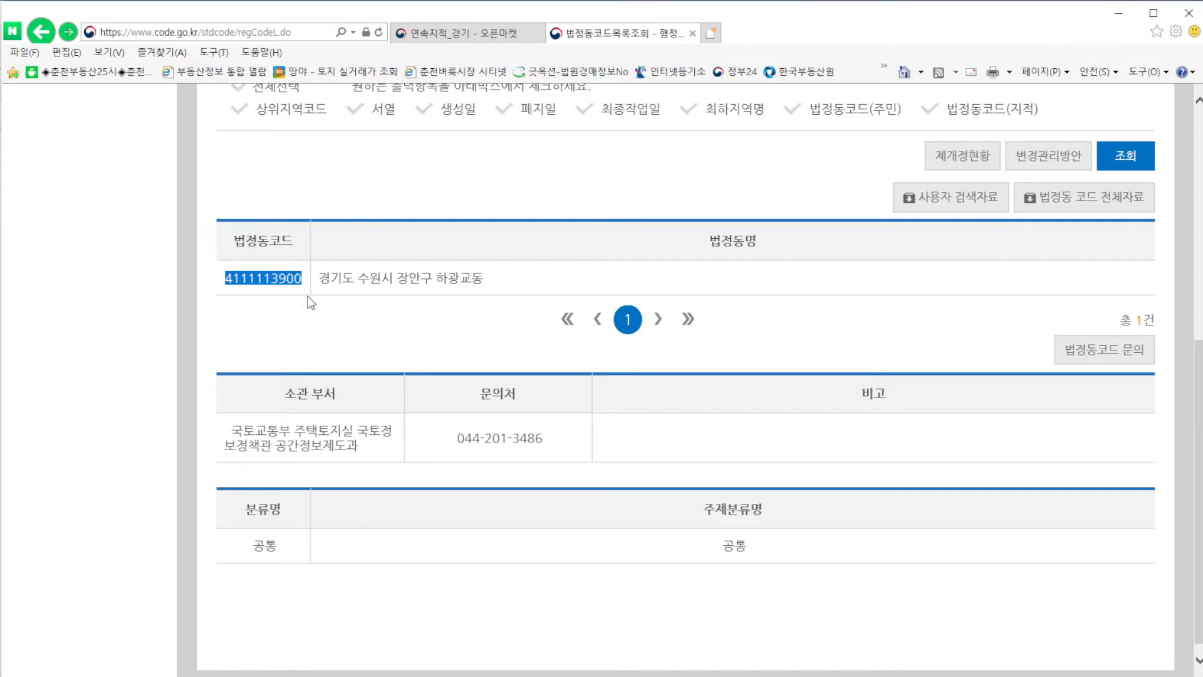
{"action": "left_click", "coordinate": [312, 303]}
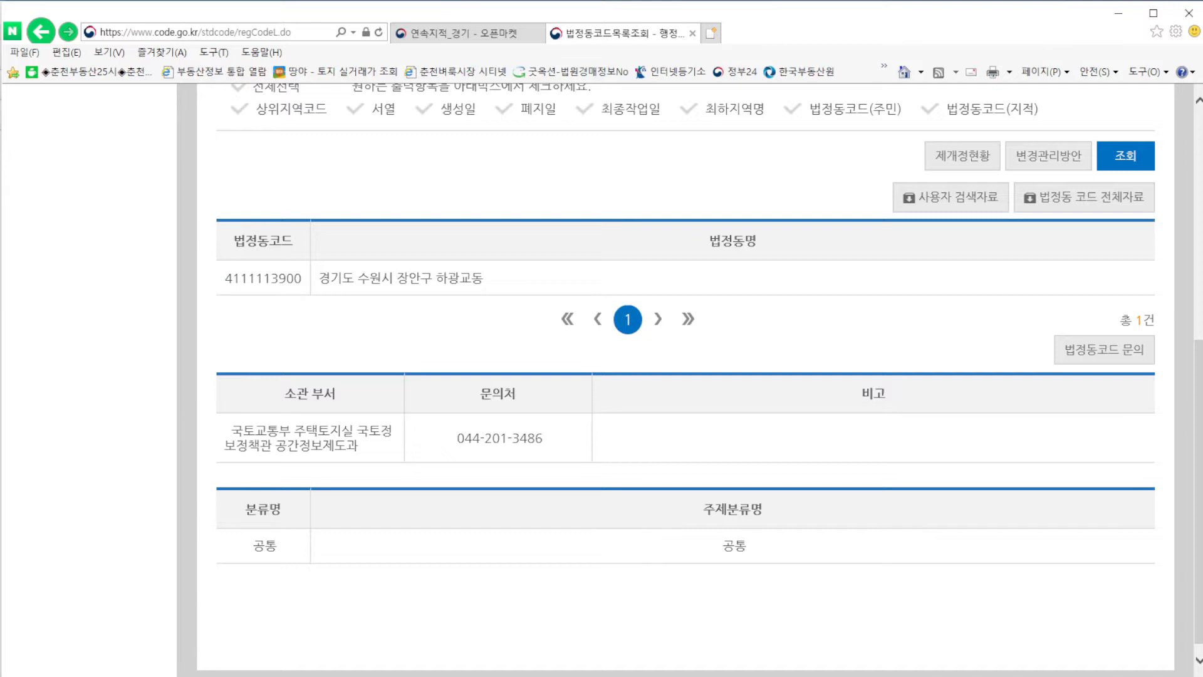
{"action": "mouse_move", "coordinate": [288, 305]}
{"action": "left_mouse_down"}
{"action": "mouse_move", "coordinate": [244, 306]}
{"action": "mouse_move", "coordinate": [220, 258]}
{"action": "mouse_move", "coordinate": [307, 263]}
{"action": "mouse_move", "coordinate": [301, 294]}
{"action": "mouse_move", "coordinate": [261, 305]}
{"action": "left_mouse_up"}
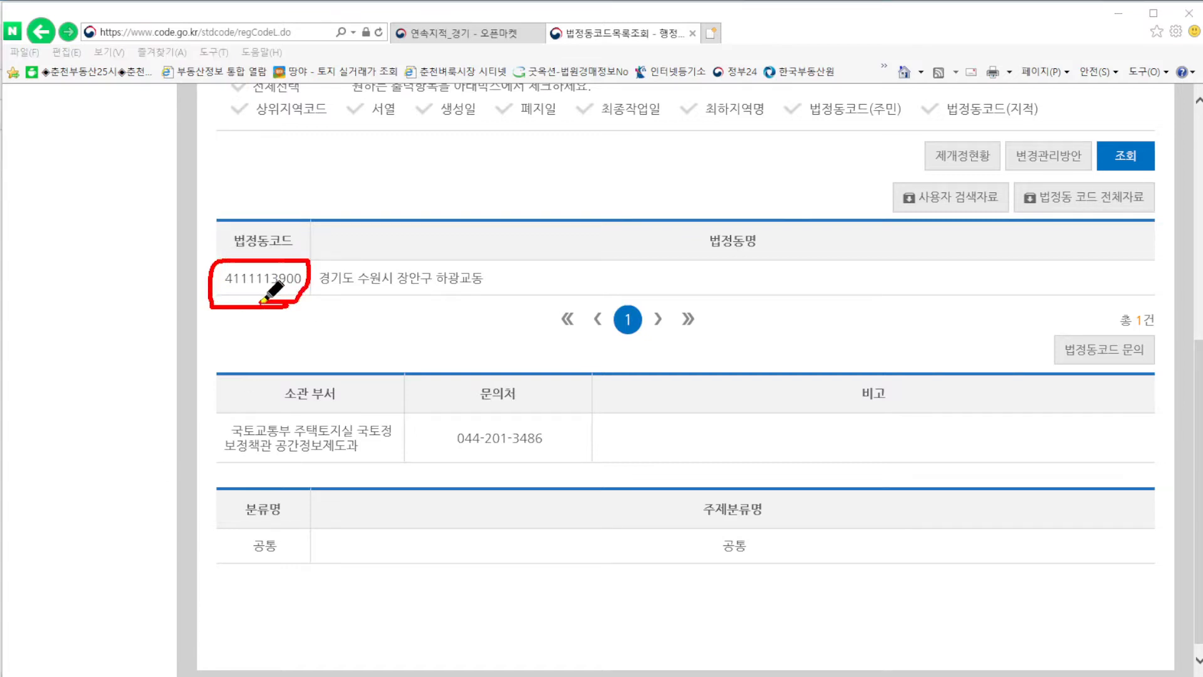
{"action": "left_click_drag", "start_coordinate": [437, 293], "coordinate": [500, 293]}
{"action": "left_click_drag", "start_coordinate": [226, 278], "coordinate": [304, 280]}
{"action": "key", "text": "super+c"}
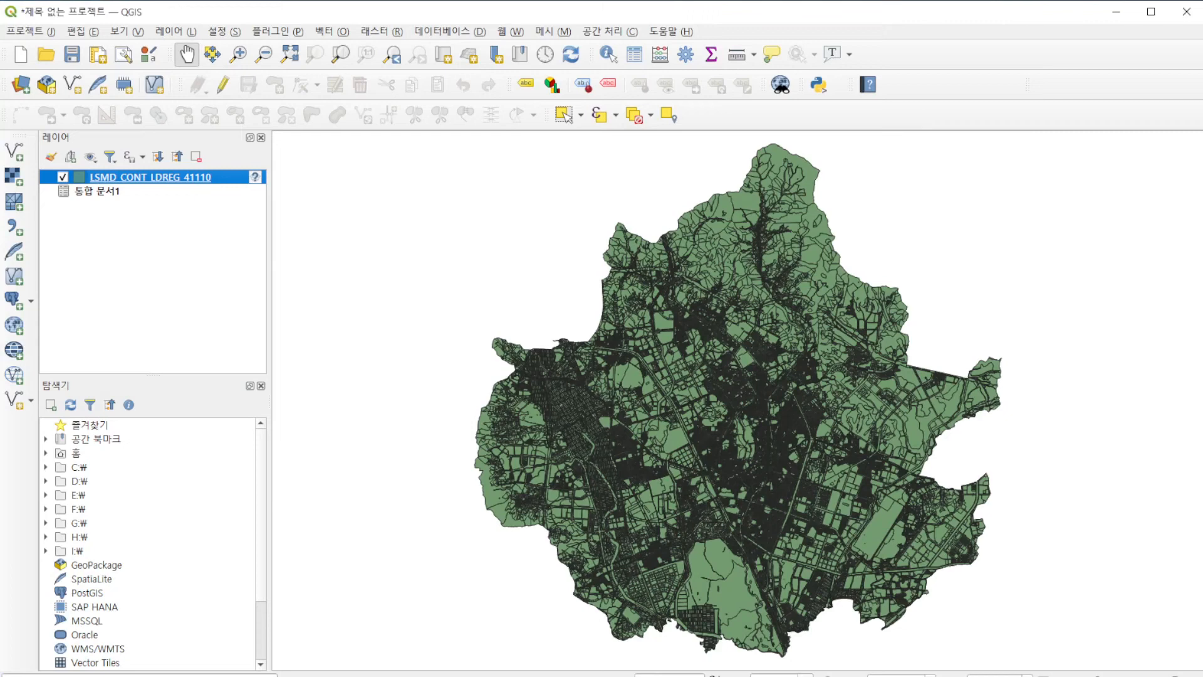
Start a select-by-expression from the LSMD_CONT_LDREG_41110 attribute table and insert the pnu field into the expression.
{"action": "key", "text": "F6"}
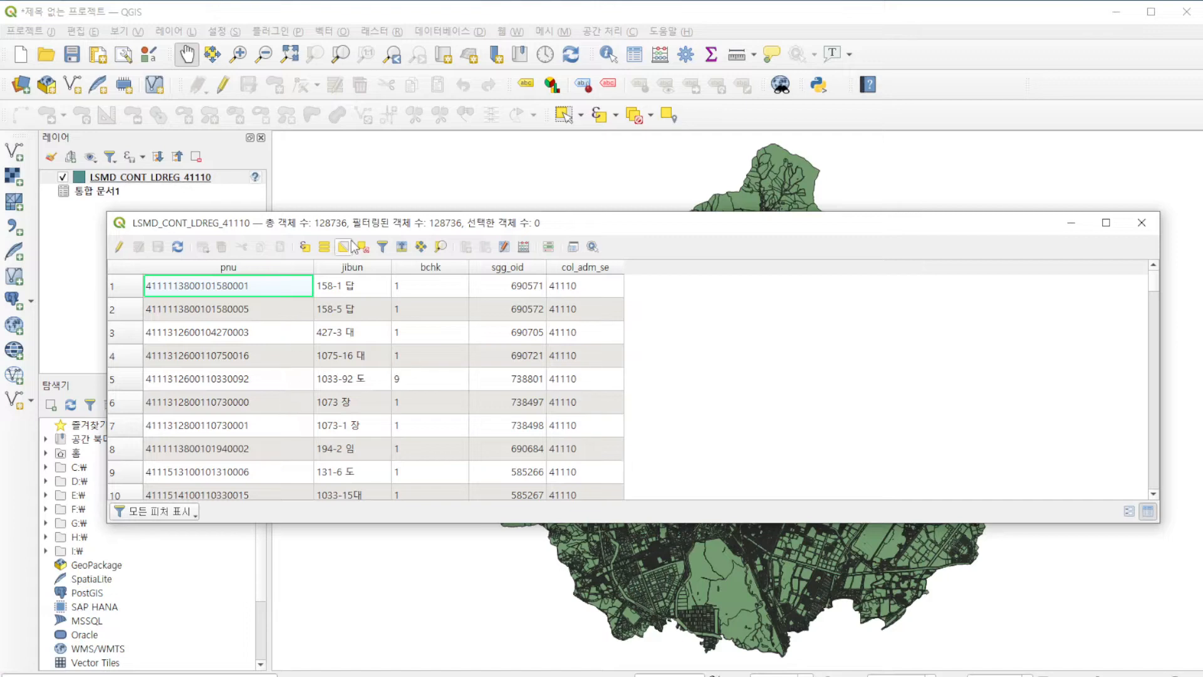
{"action": "left_click", "coordinate": [305, 248]}
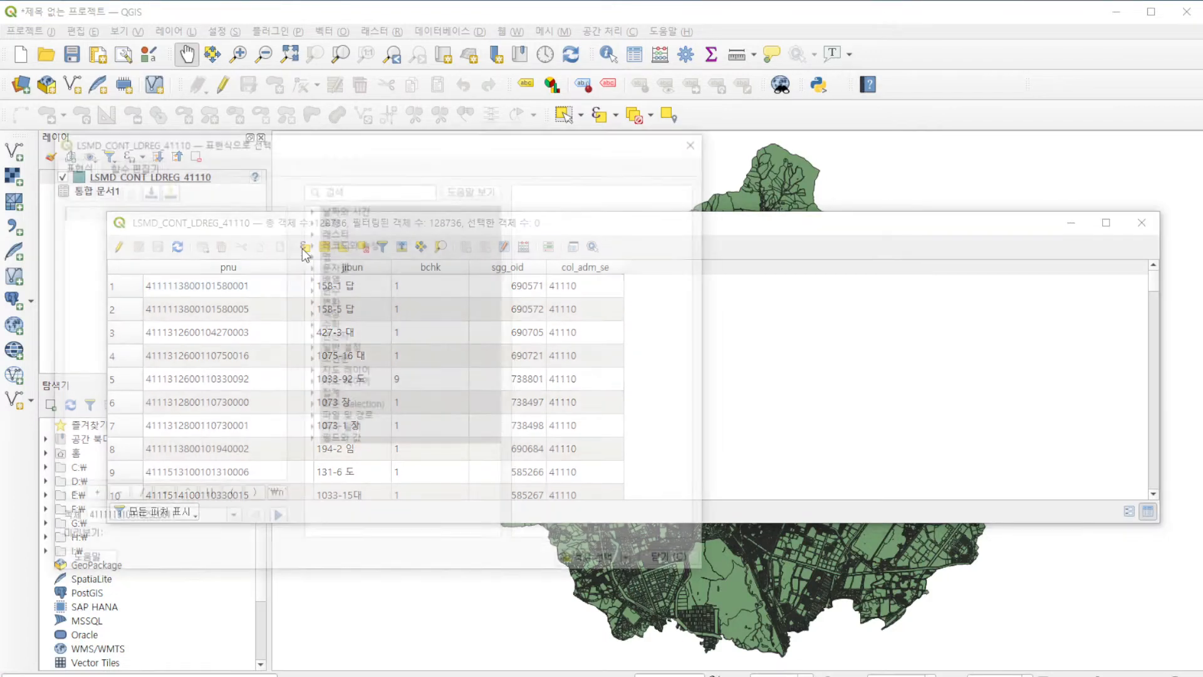
{"action": "left_click_drag", "start_coordinate": [234, 129], "coordinate": [427, 116]}
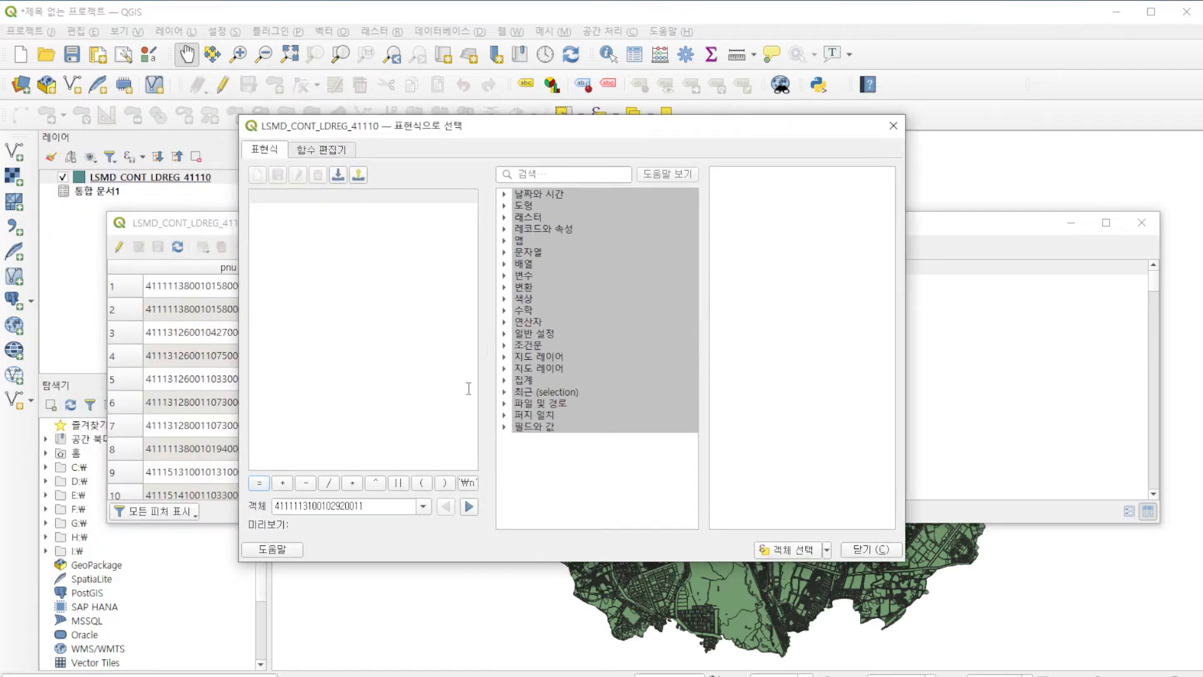
{"action": "double_click", "coordinate": [531, 428]}
{"action": "double_click", "coordinate": [551, 452]}
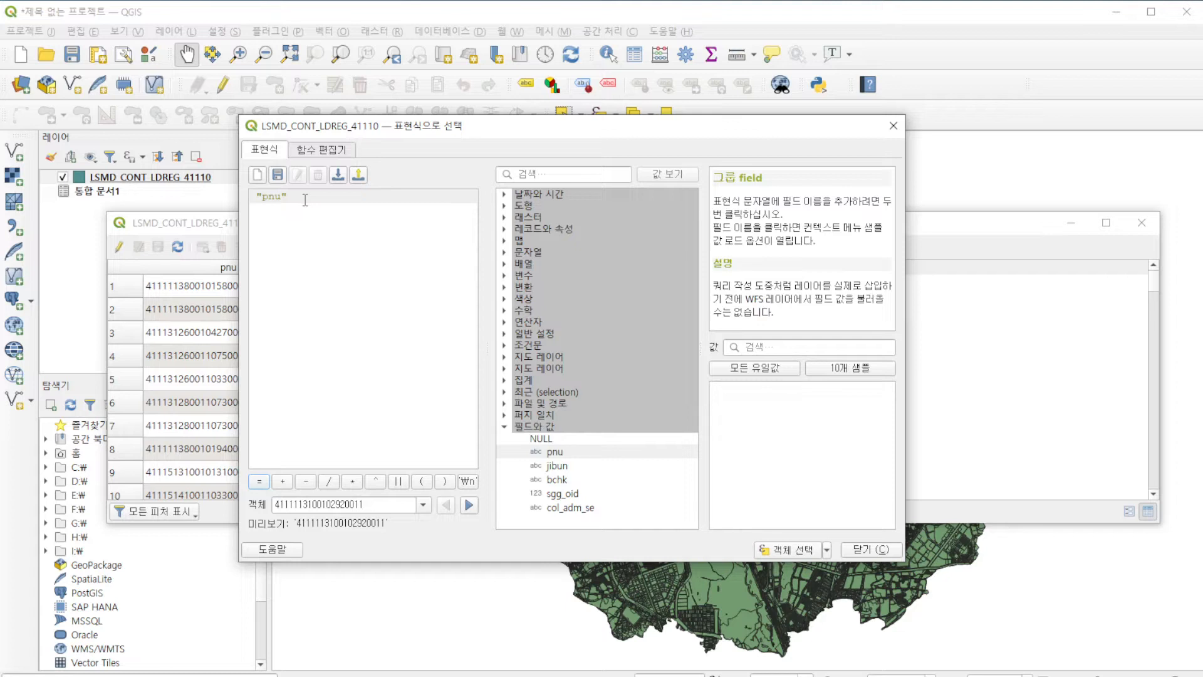
{"action": "type", "text": "li"}
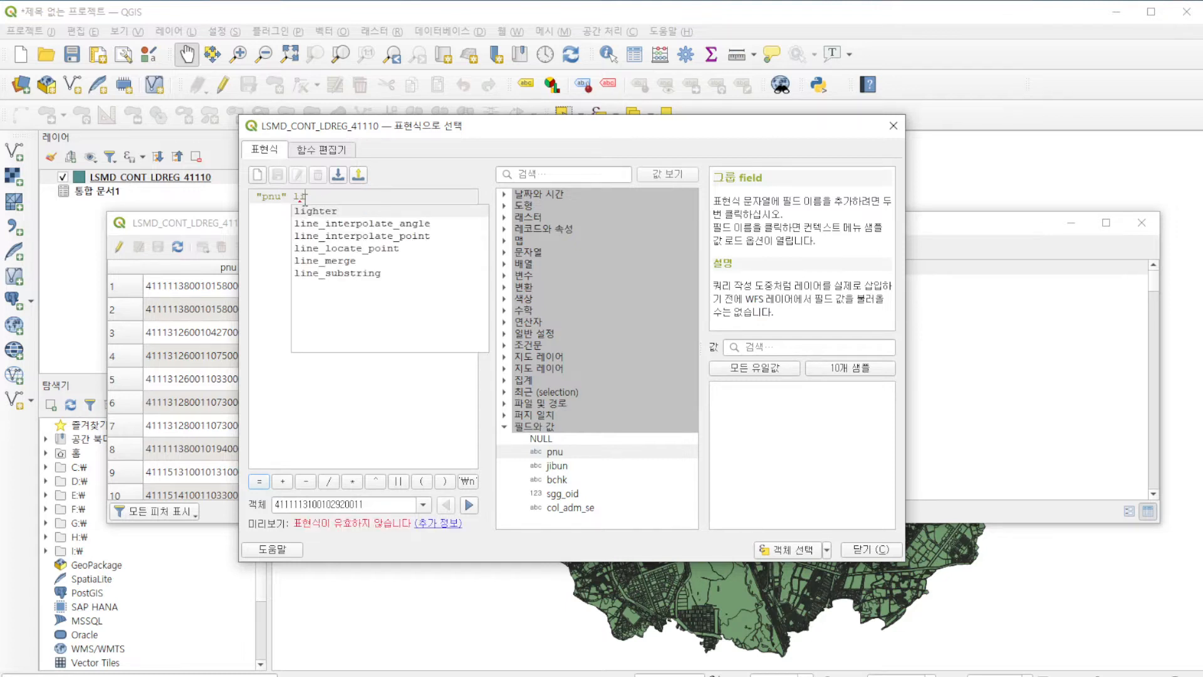
{"action": "type", "text": "ke"}
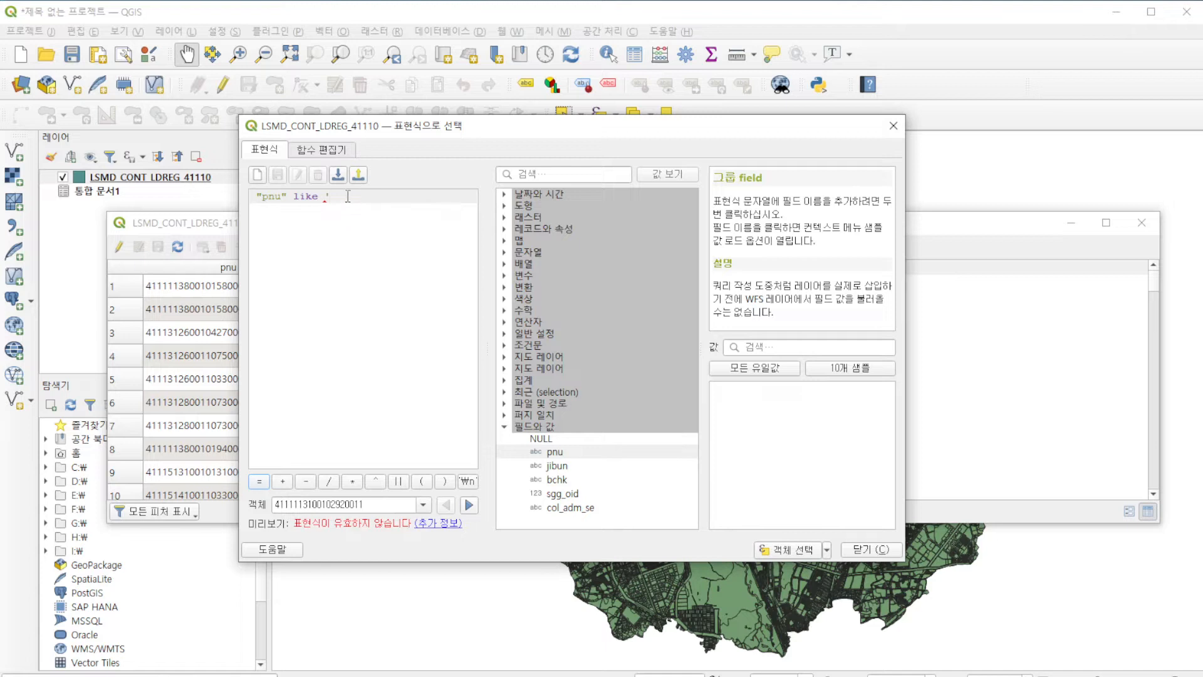
{"action": "right_click", "coordinate": [348, 196]}
{"action": "left_click", "coordinate": [395, 276]}
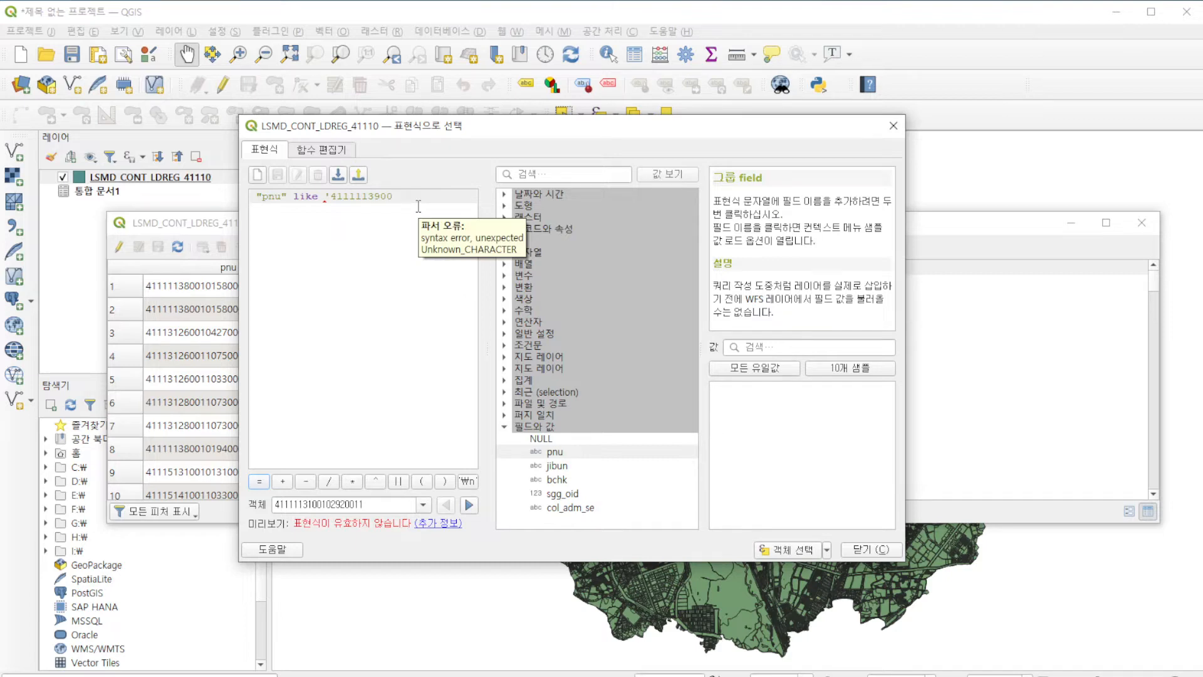
{"action": "left_click_drag", "start_coordinate": [442, 127], "coordinate": [538, 135]}
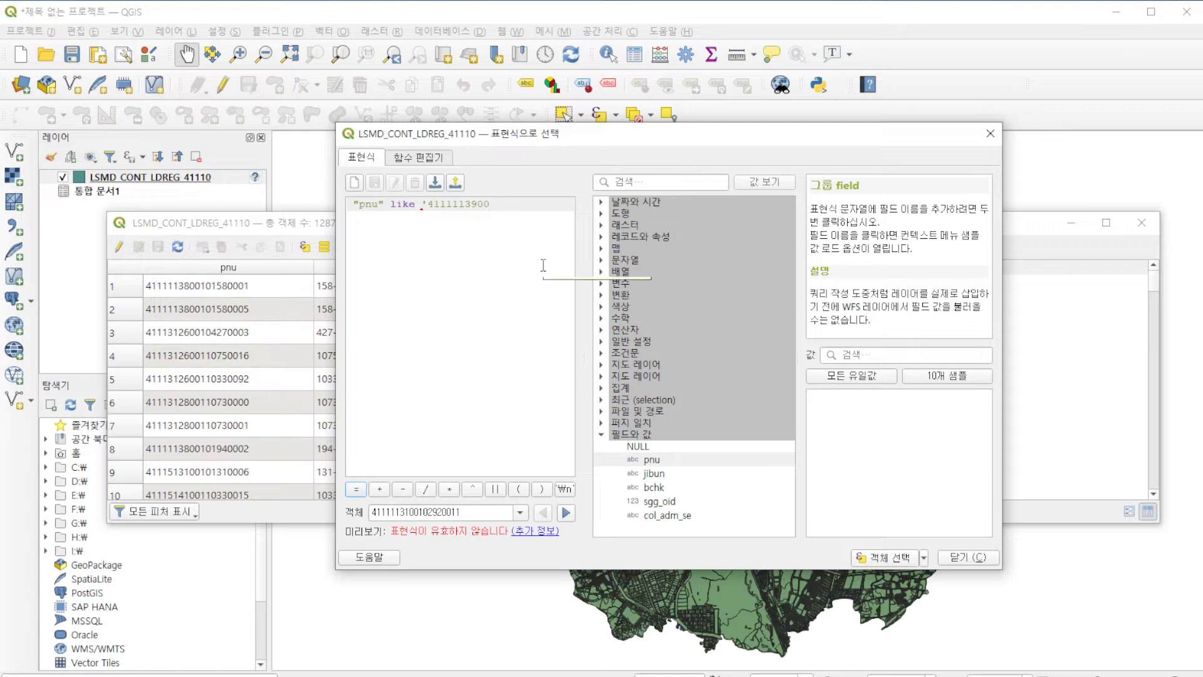
{"action": "type", "text": "'"}
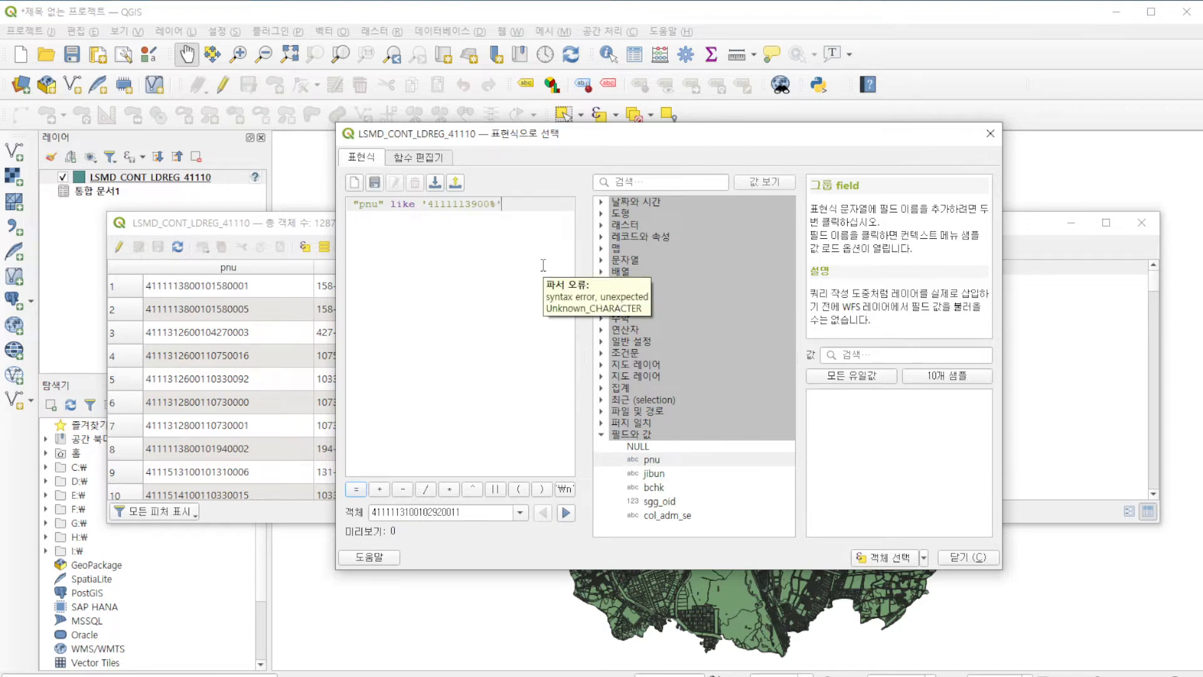
{"action": "left_click_drag", "start_coordinate": [651, 142], "coordinate": [367, 168]}
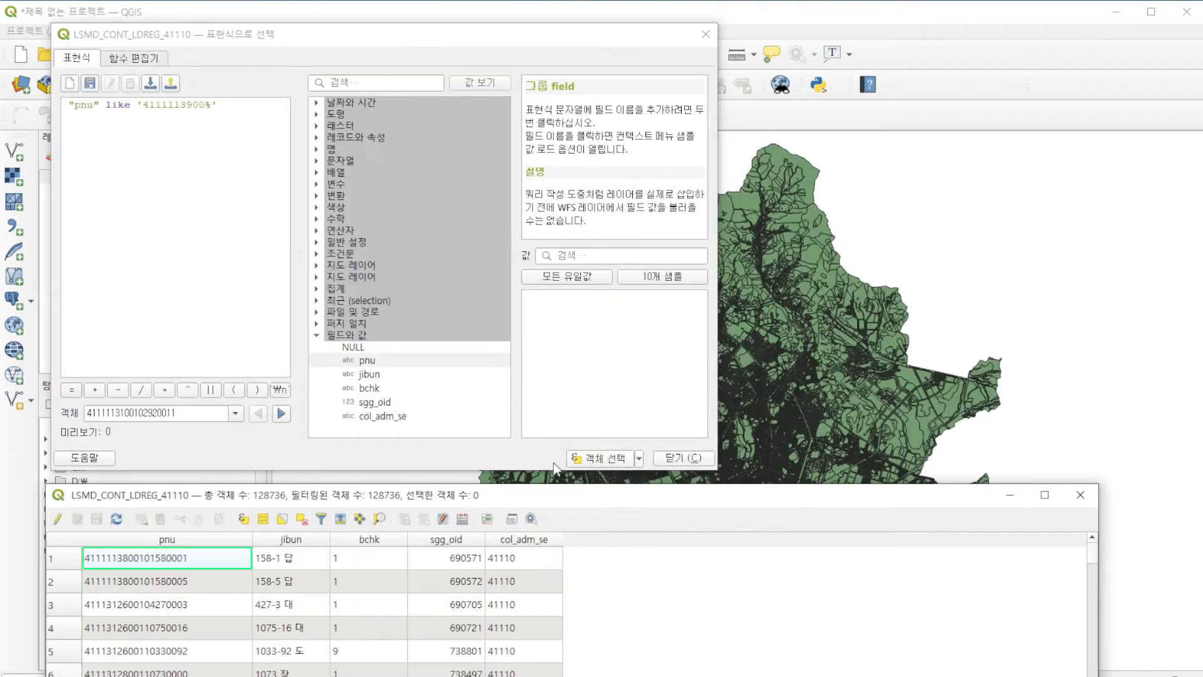
{"action": "left_click", "coordinate": [598, 460]}
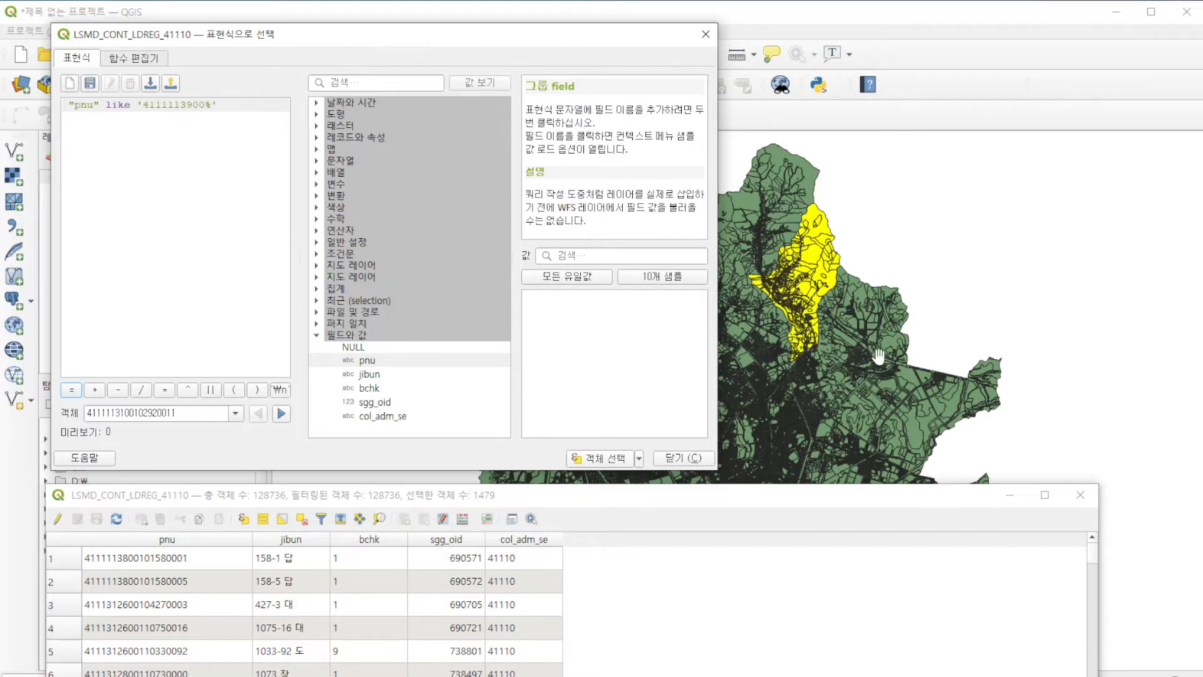
Review the selected parcels by showing only selected features in the attribute table, and close the expression dialog and the table.
{"action": "left_click_drag", "start_coordinate": [668, 490], "coordinate": [684, 469]}
{"action": "scroll", "coordinate": [1067, 638], "scroll_direction": "down", "scroll_amount": 20}
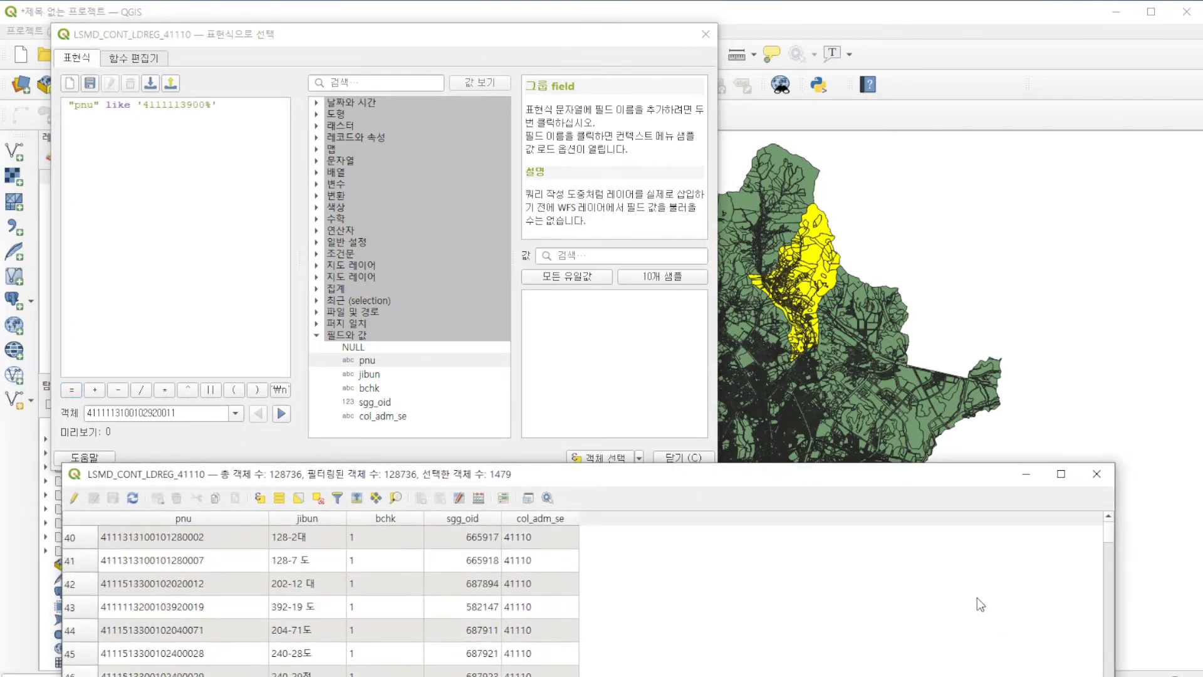
{"action": "scroll", "coordinate": [670, 596], "scroll_direction": "down", "scroll_amount": 1}
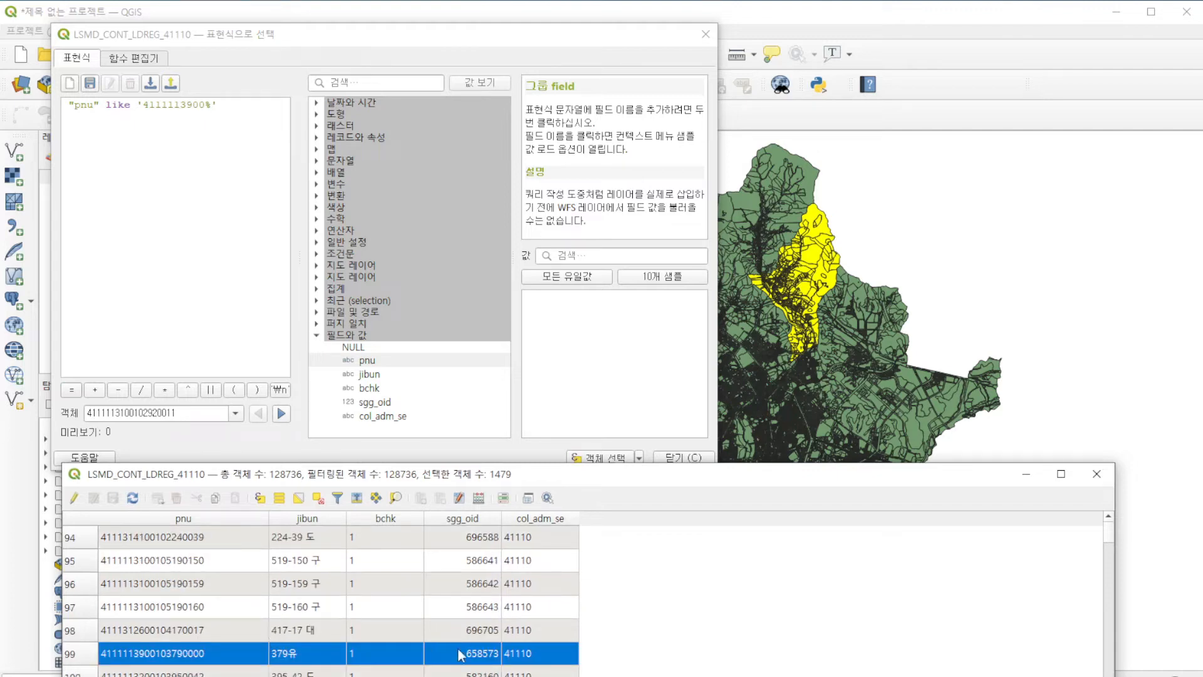
{"action": "left_click_drag", "start_coordinate": [459, 476], "coordinate": [484, 386]}
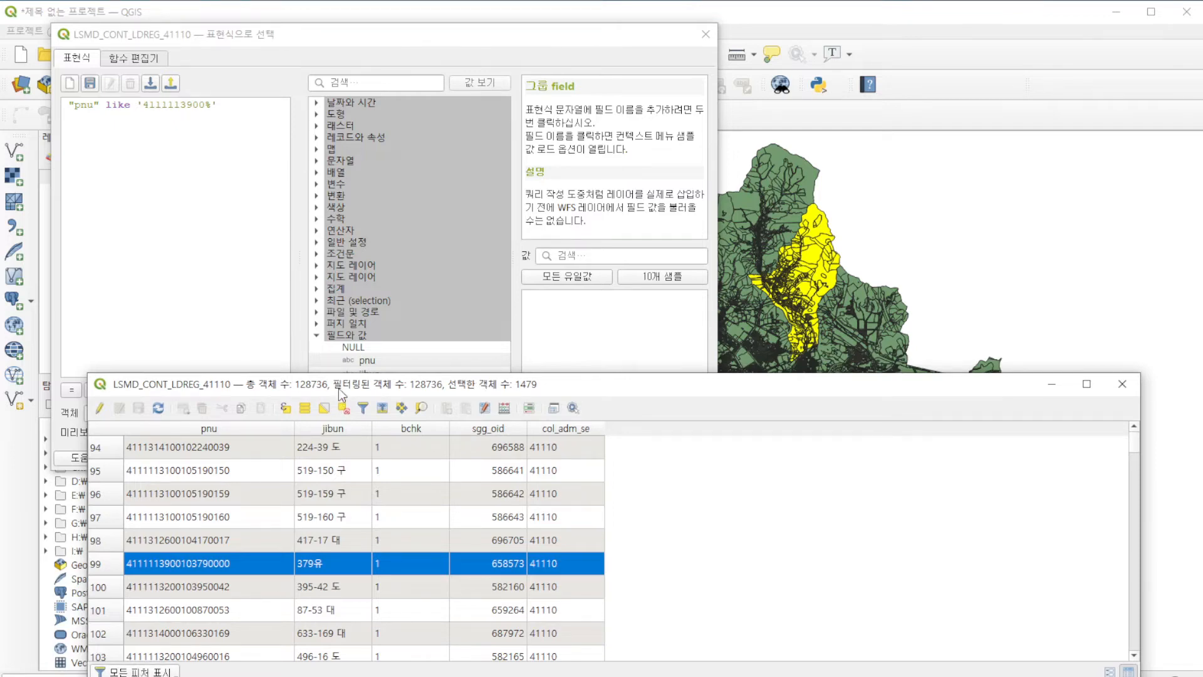
{"action": "left_click_drag", "start_coordinate": [337, 386], "coordinate": [284, 260]}
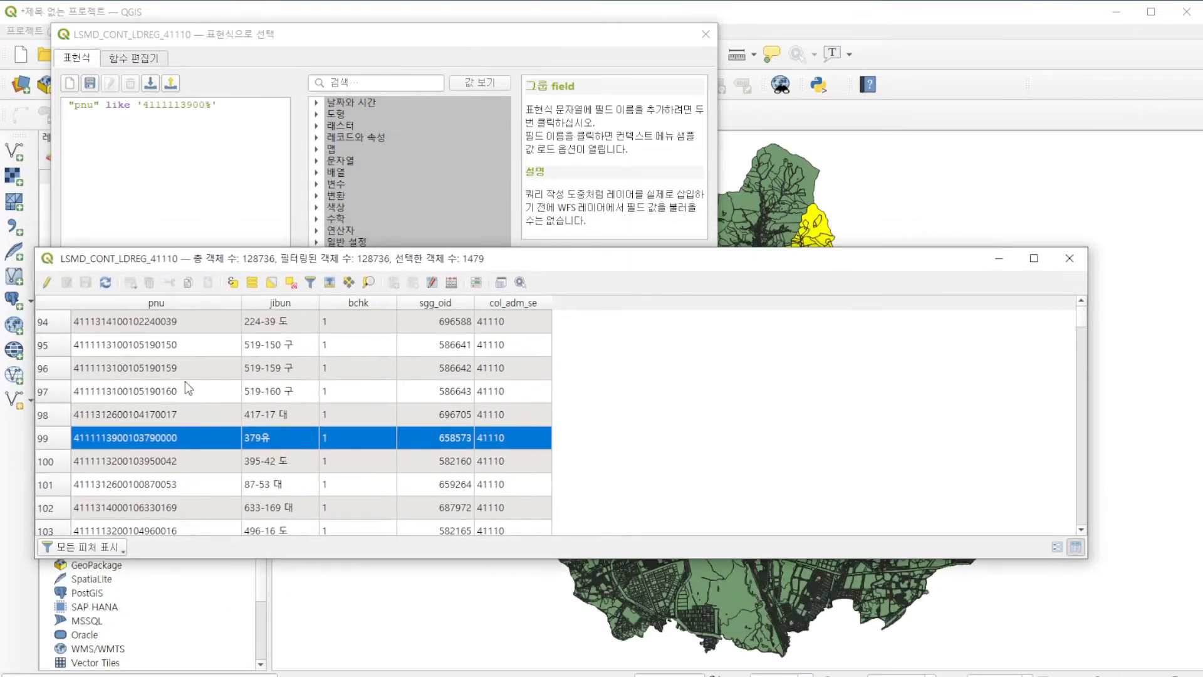
{"action": "left_click", "coordinate": [123, 547]}
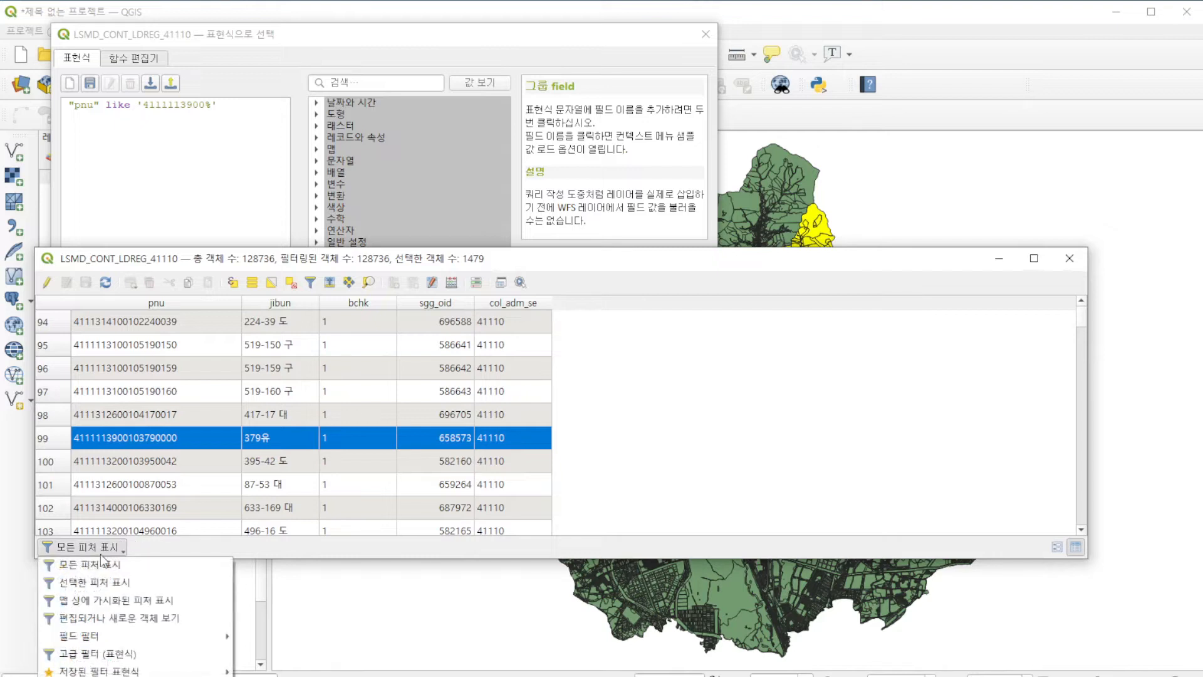
{"action": "left_click", "coordinate": [97, 587]}
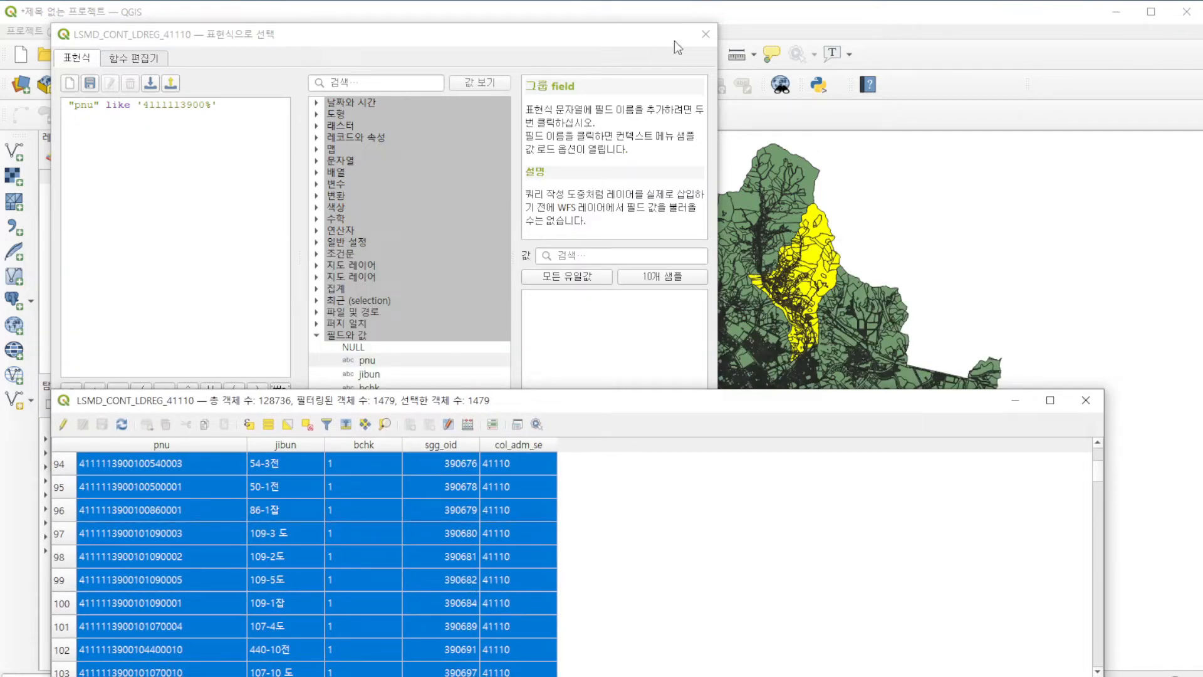
{"action": "left_click", "coordinate": [706, 35]}
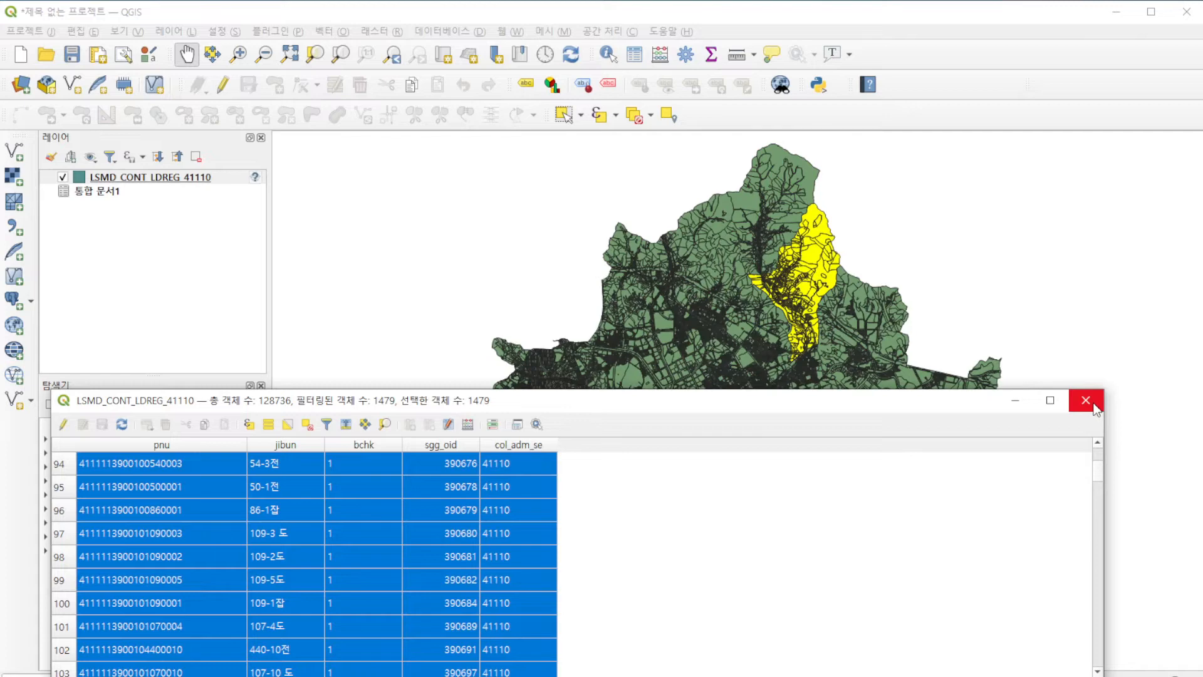
{"action": "left_click_drag", "start_coordinate": [586, 401], "coordinate": [598, 450]}
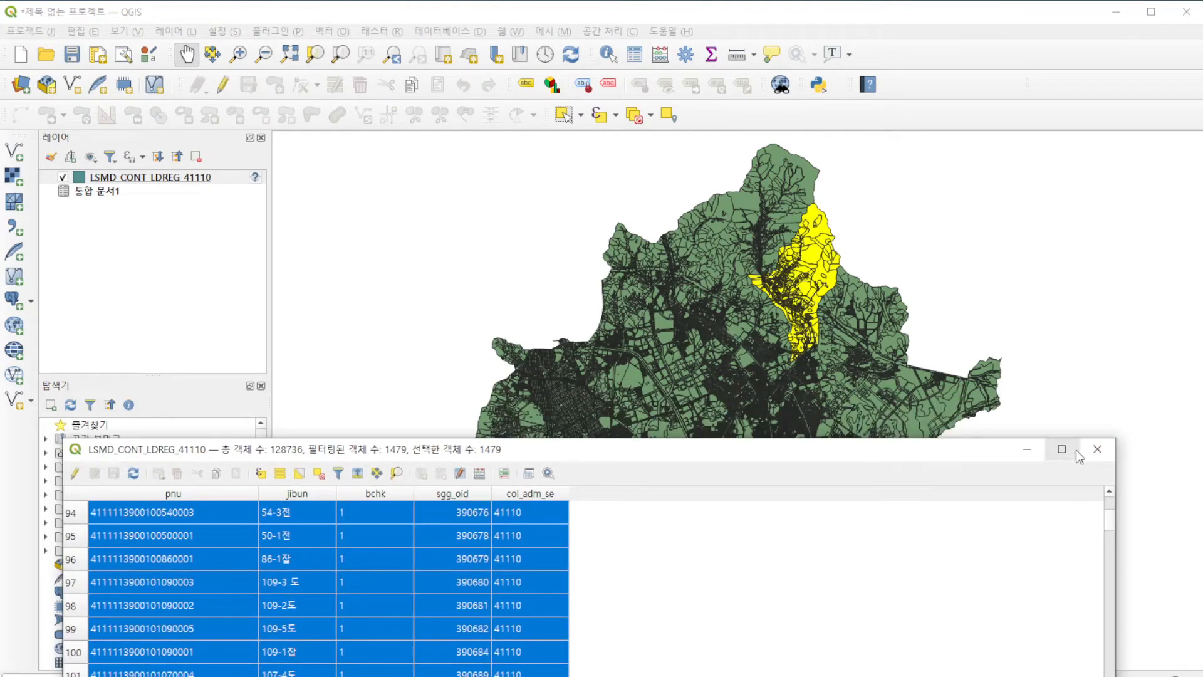
{"action": "left_click", "coordinate": [1096, 448]}
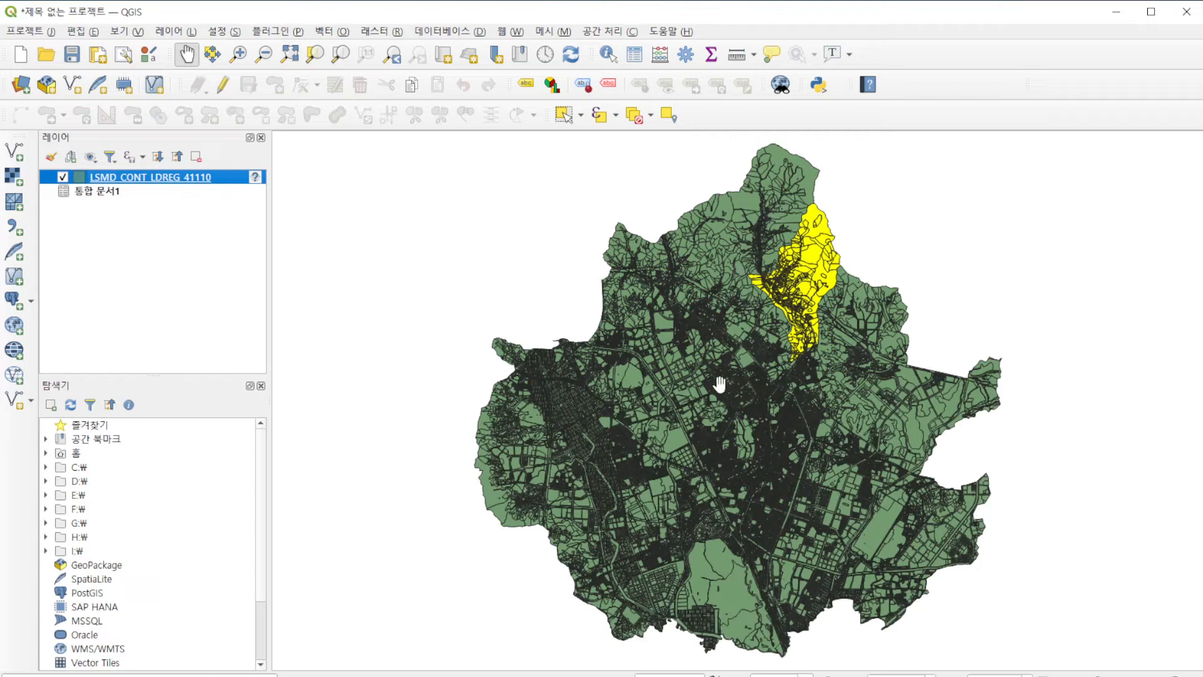
Export the selected parcels as the shapefile 하광교동.shp in the 연속지적도35 folder and add it to the project.
{"action": "left_click", "coordinate": [168, 31]}
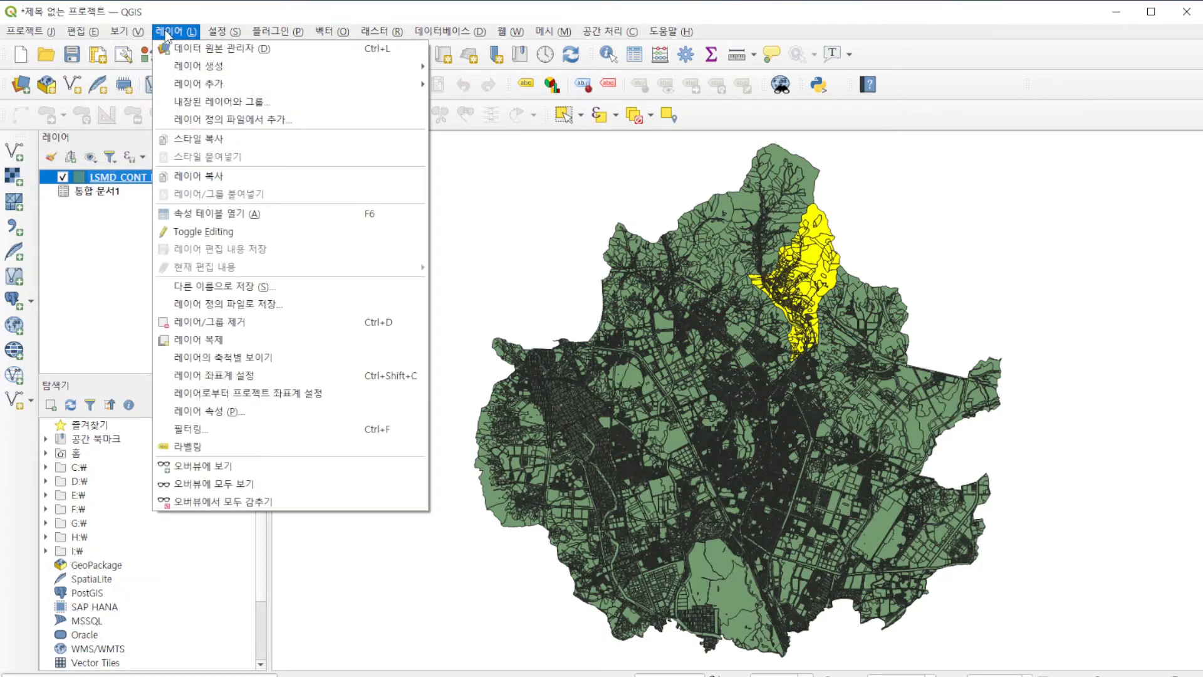
{"action": "left_click", "coordinate": [216, 286]}
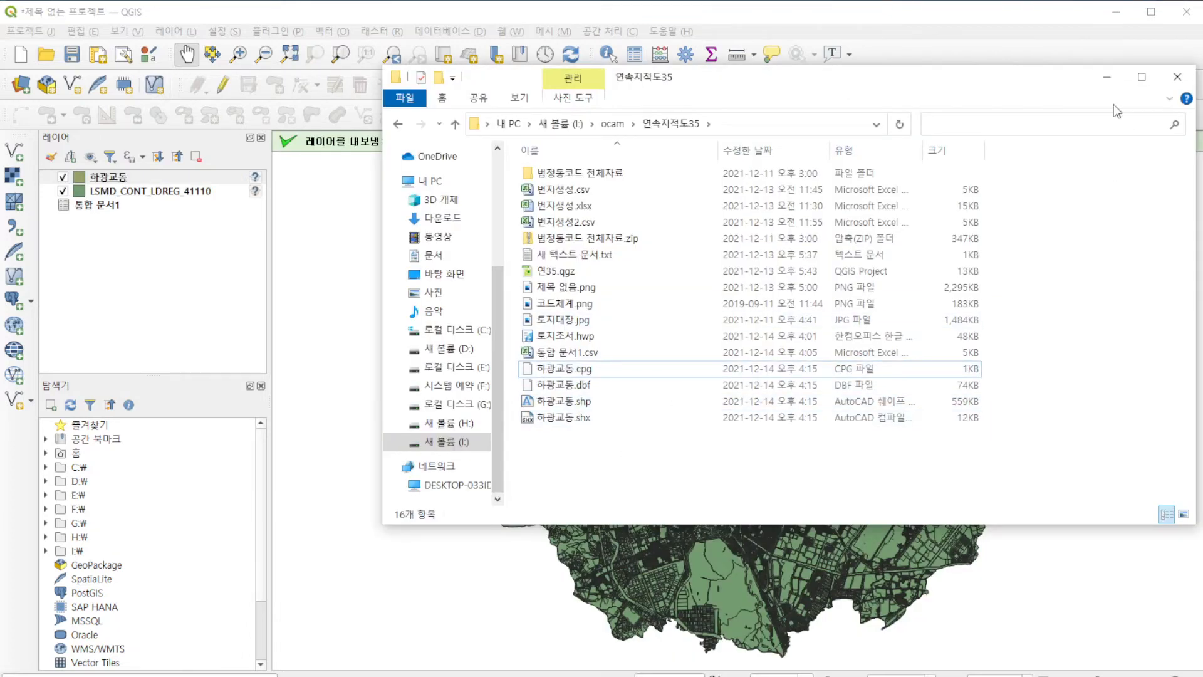
{"action": "left_click", "coordinate": [1110, 76]}
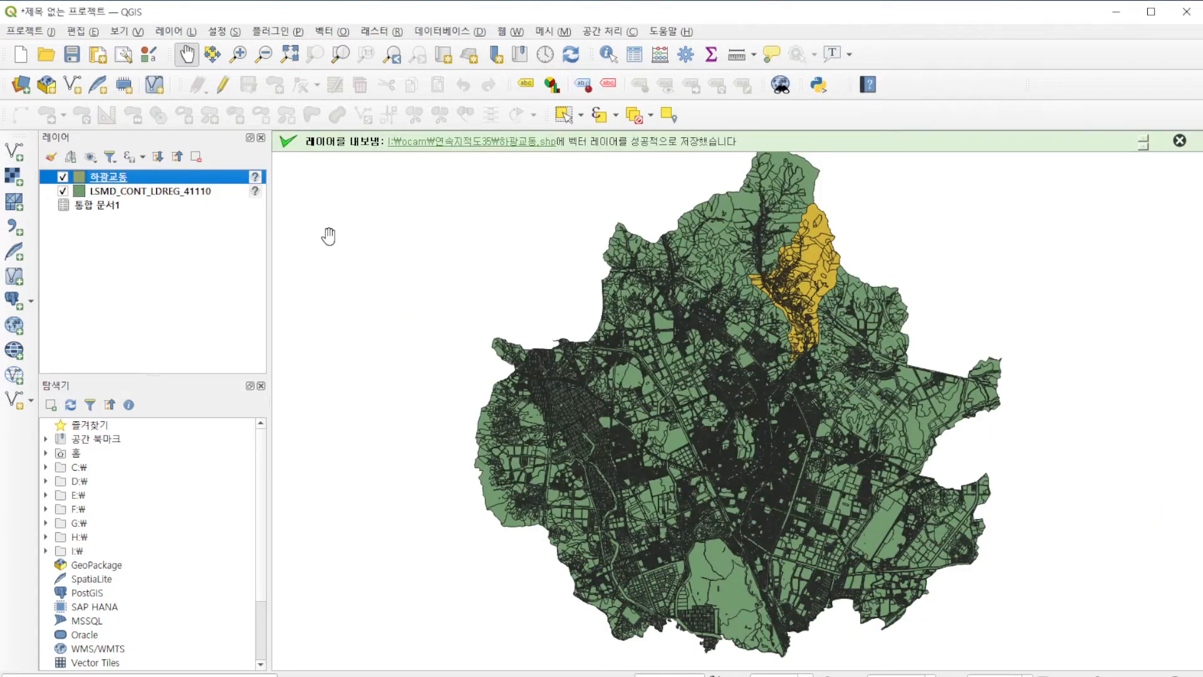
Remove the LSMD_CONT_LDREG_41110 layer from the project.
{"action": "left_click", "coordinate": [120, 193]}
{"action": "right_click", "coordinate": [121, 194]}
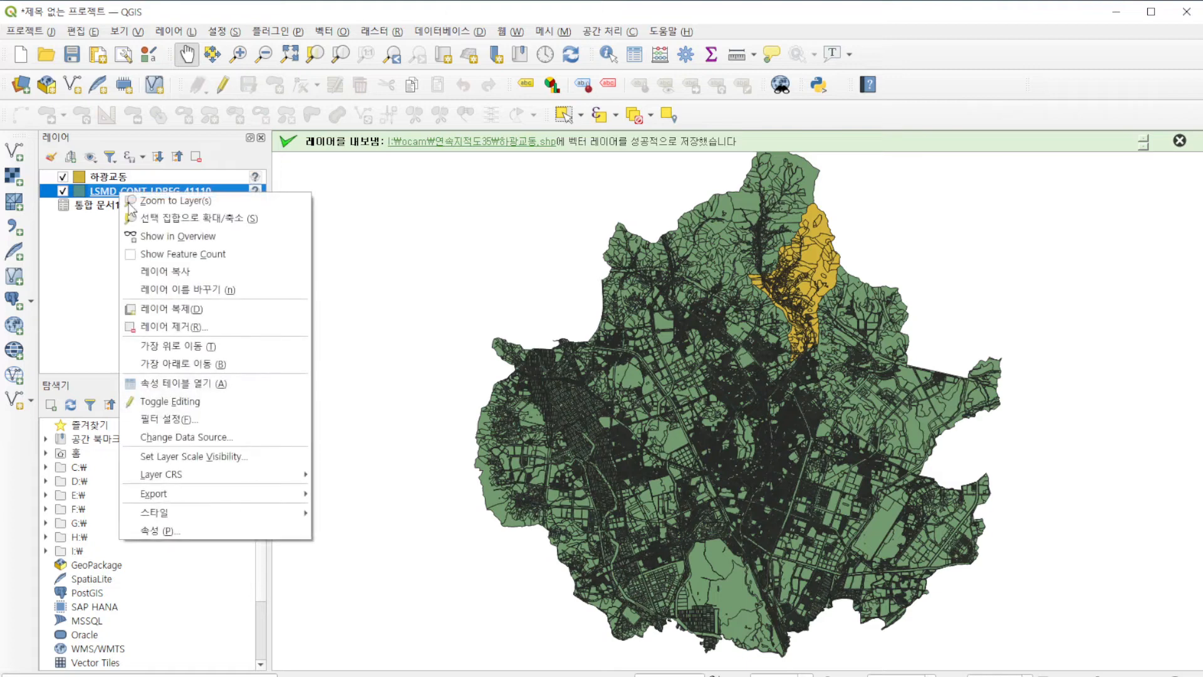
{"action": "left_click", "coordinate": [182, 327]}
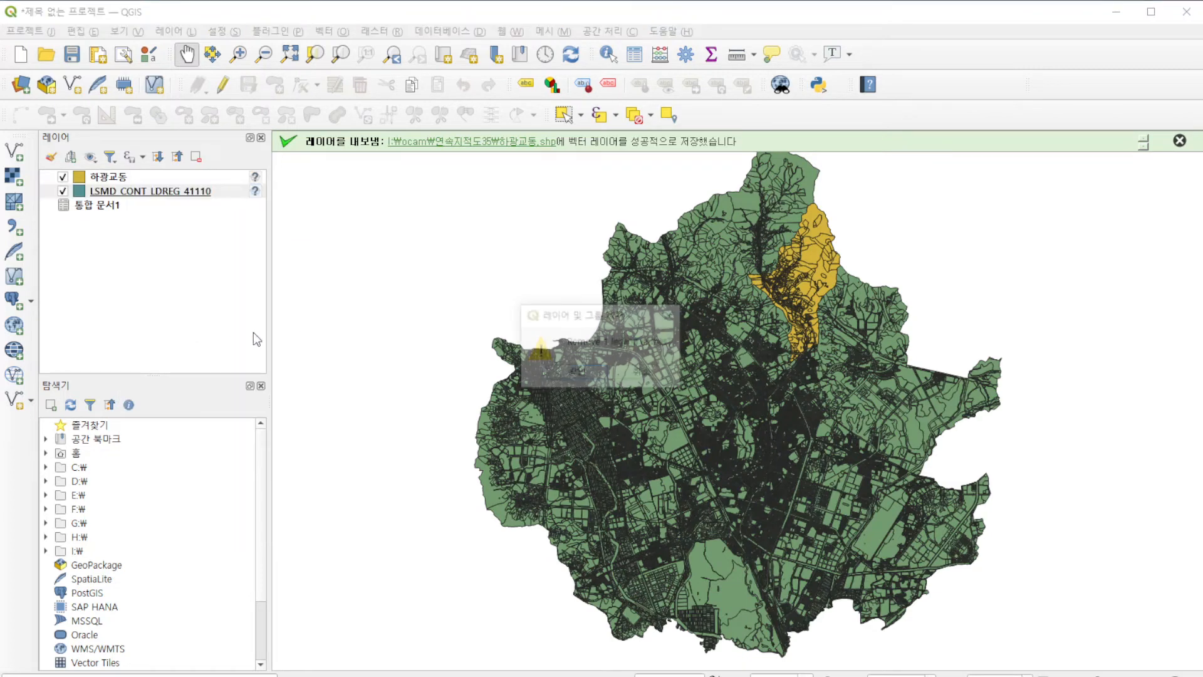
{"action": "left_click", "coordinate": [576, 374]}
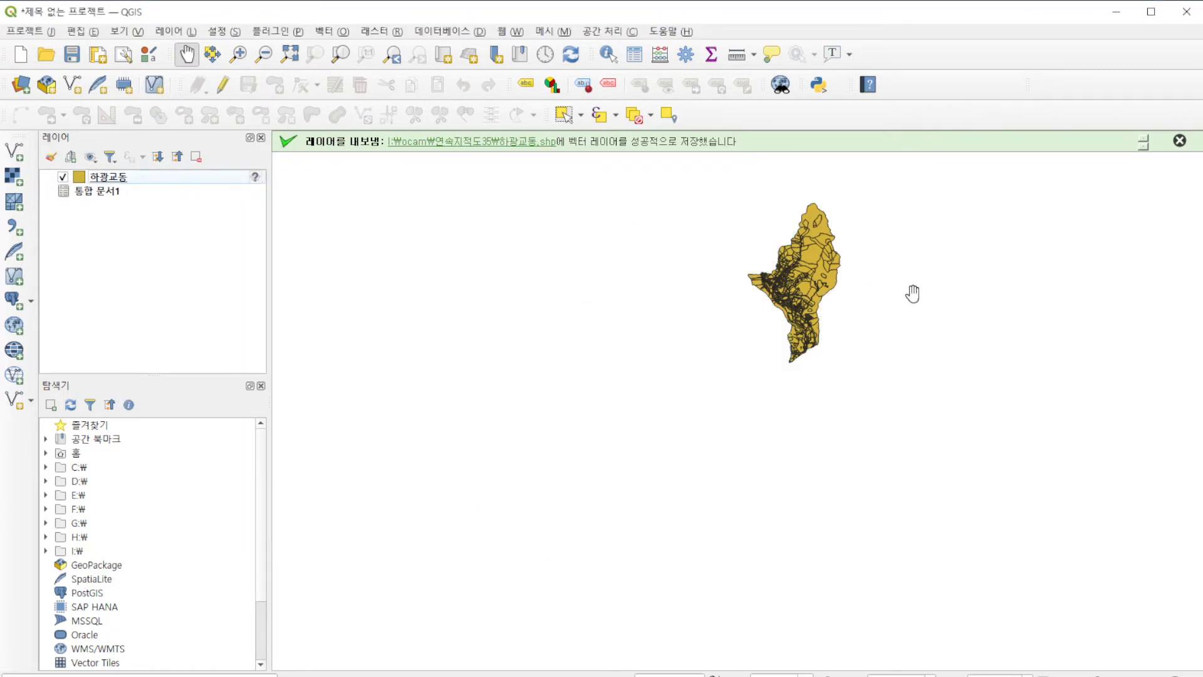
Dismiss the export notice and examine the extracted 하광교동 parcels on the map.
{"action": "scroll", "coordinate": [874, 217], "scroll_direction": "up", "scroll_amount": 1}
{"action": "scroll", "coordinate": [848, 241], "scroll_direction": "up", "scroll_amount": 1}
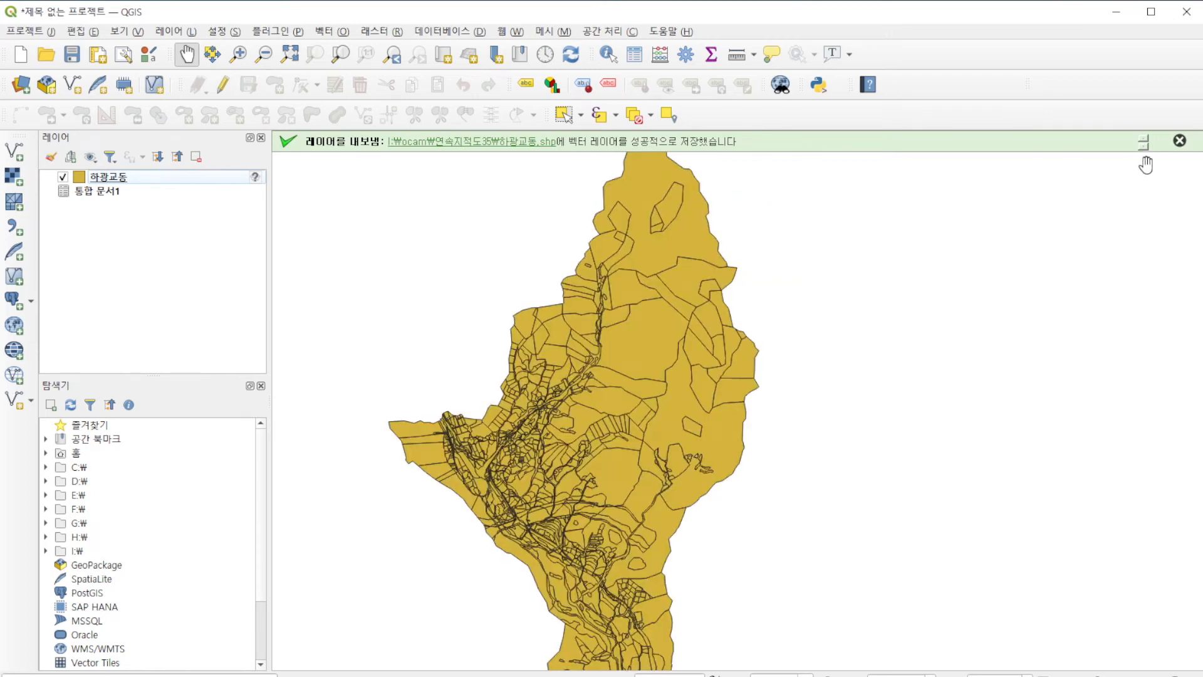
{"action": "left_click", "coordinate": [1179, 140]}
{"action": "scroll", "coordinate": [554, 400], "scroll_direction": "down", "scroll_amount": 1}
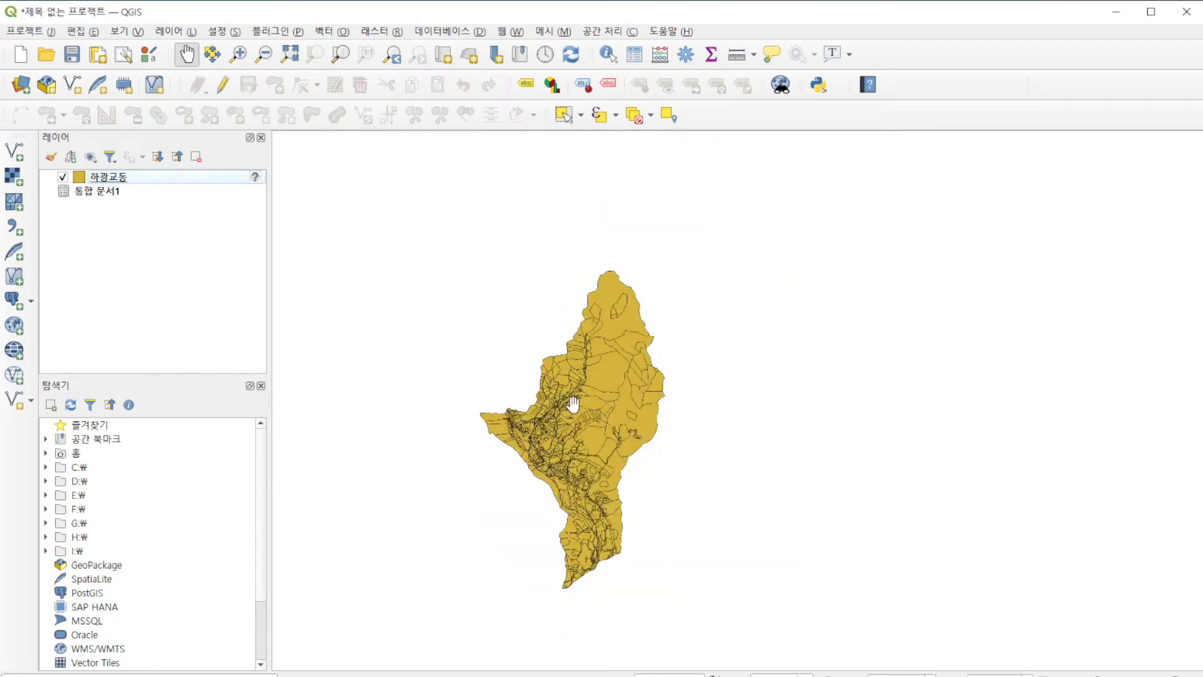
{"action": "scroll", "coordinate": [507, 513], "scroll_direction": "up", "scroll_amount": 2}
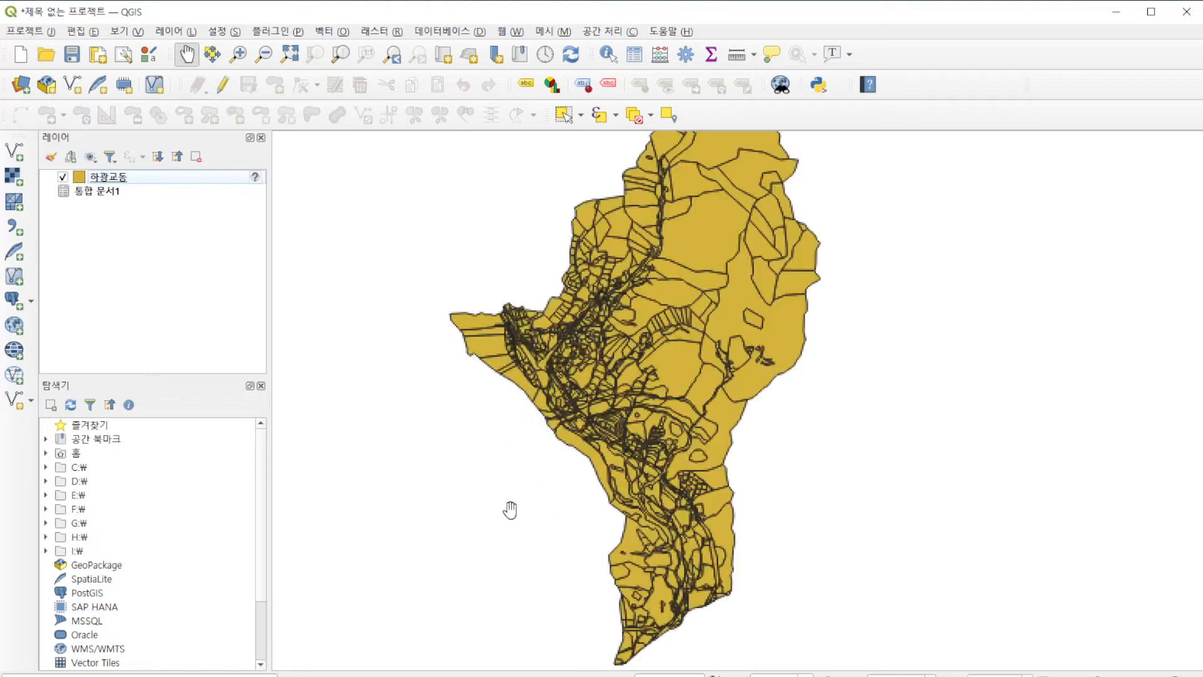
{"action": "scroll", "coordinate": [626, 463], "scroll_direction": "down", "scroll_amount": 1}
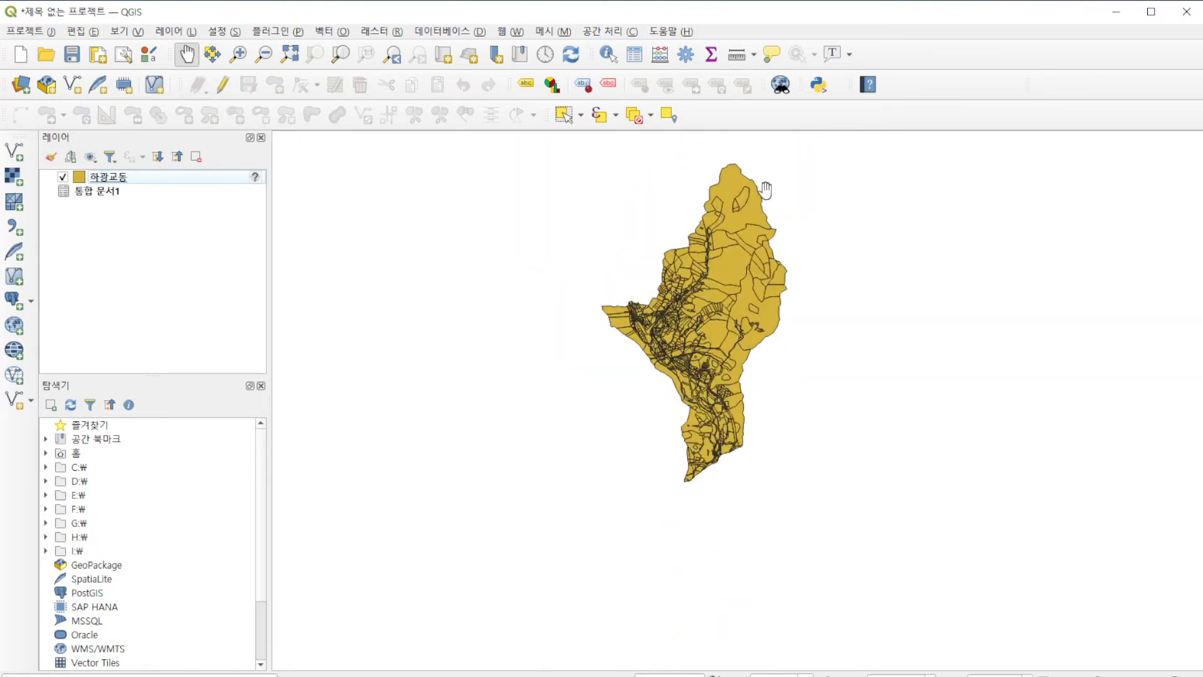
{"action": "scroll", "coordinate": [765, 192], "scroll_direction": "up", "scroll_amount": 1}
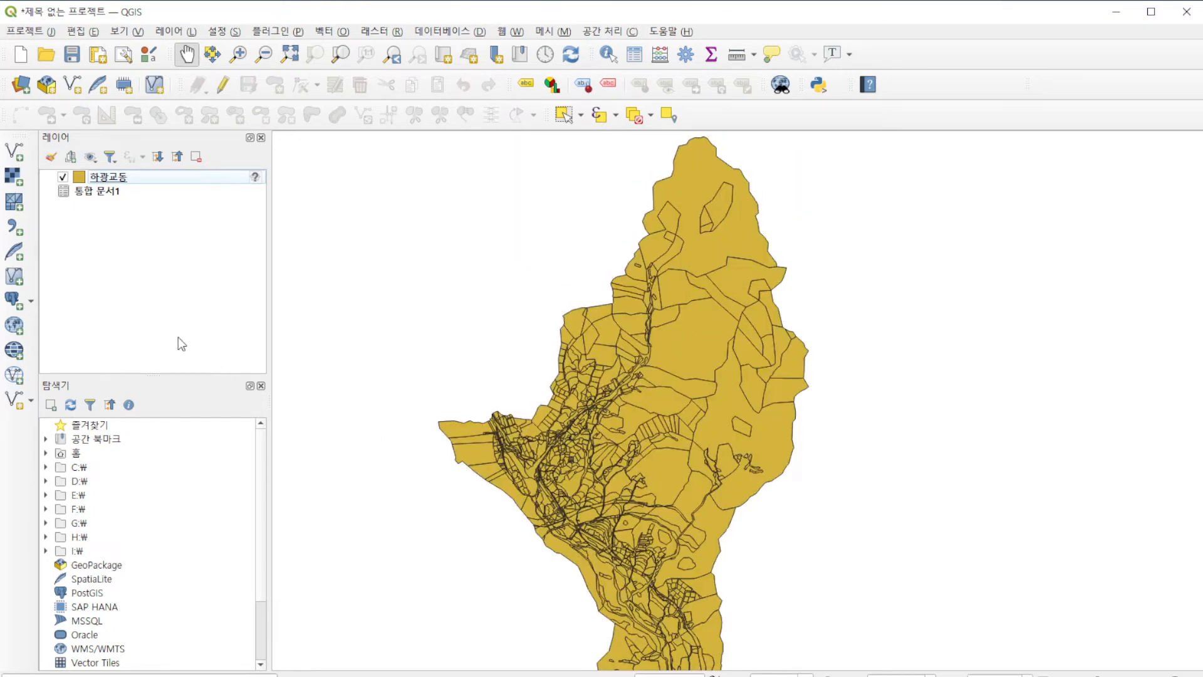
Open the attribute table of the 하광교동 layer to examine its jibun field.
{"action": "left_click", "coordinate": [116, 191]}
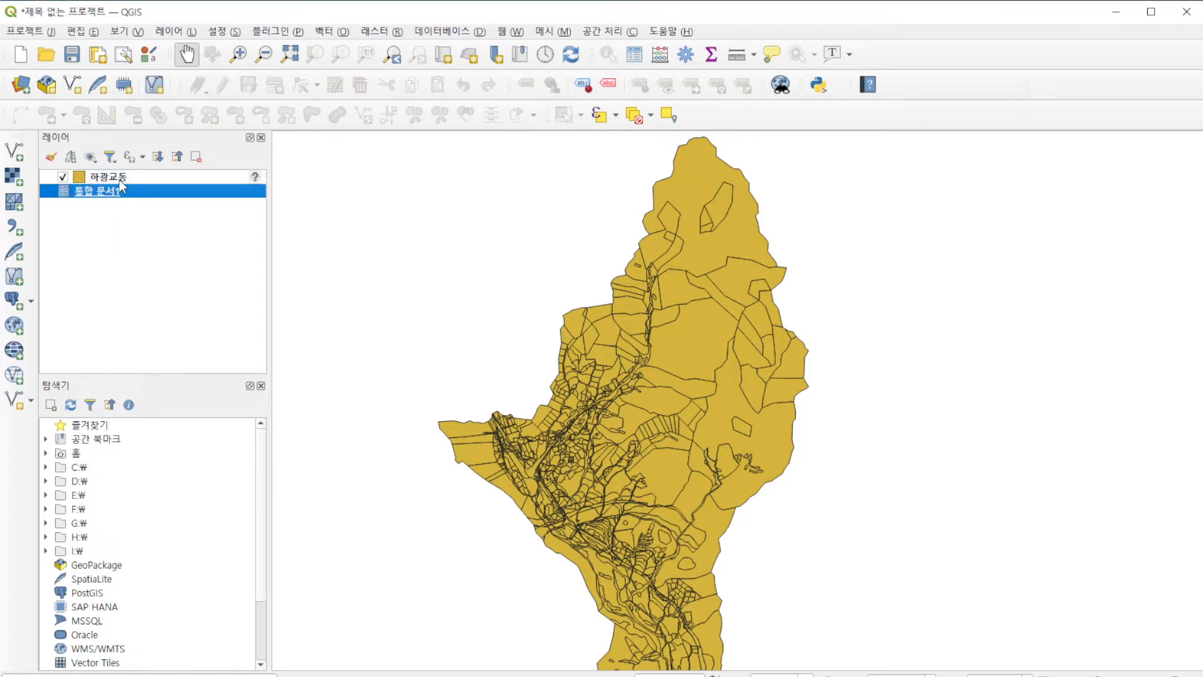
{"action": "left_click", "coordinate": [121, 181]}
{"action": "right_click", "coordinate": [122, 180]}
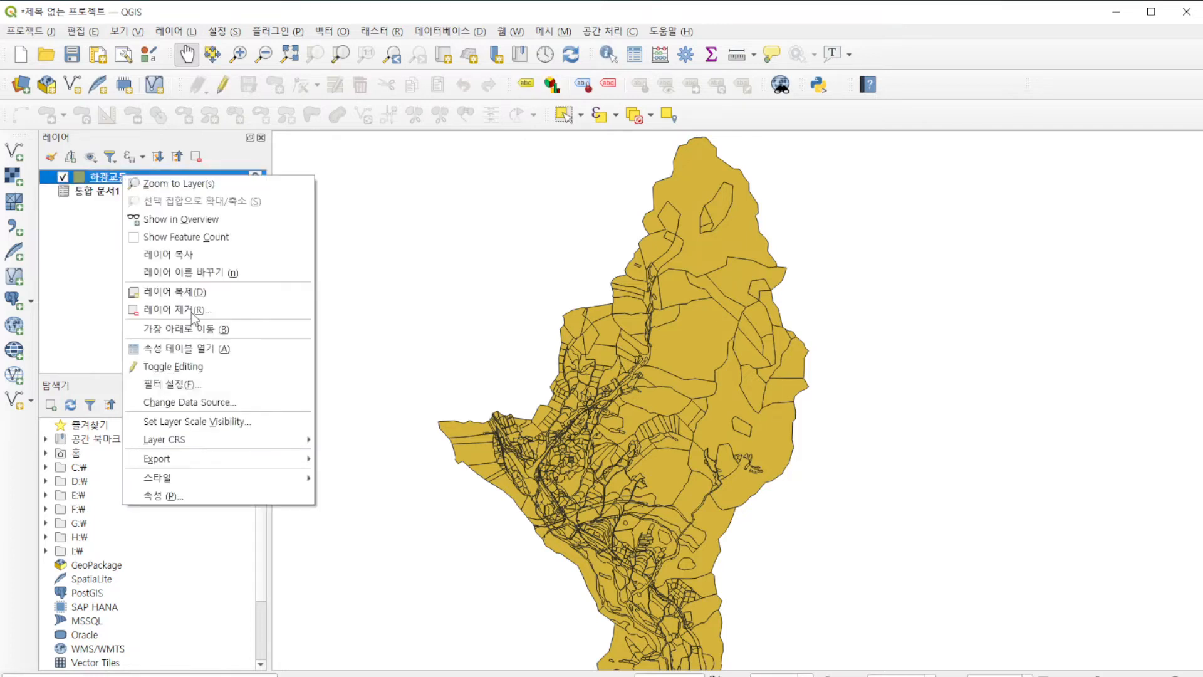
{"action": "left_click", "coordinate": [230, 349]}
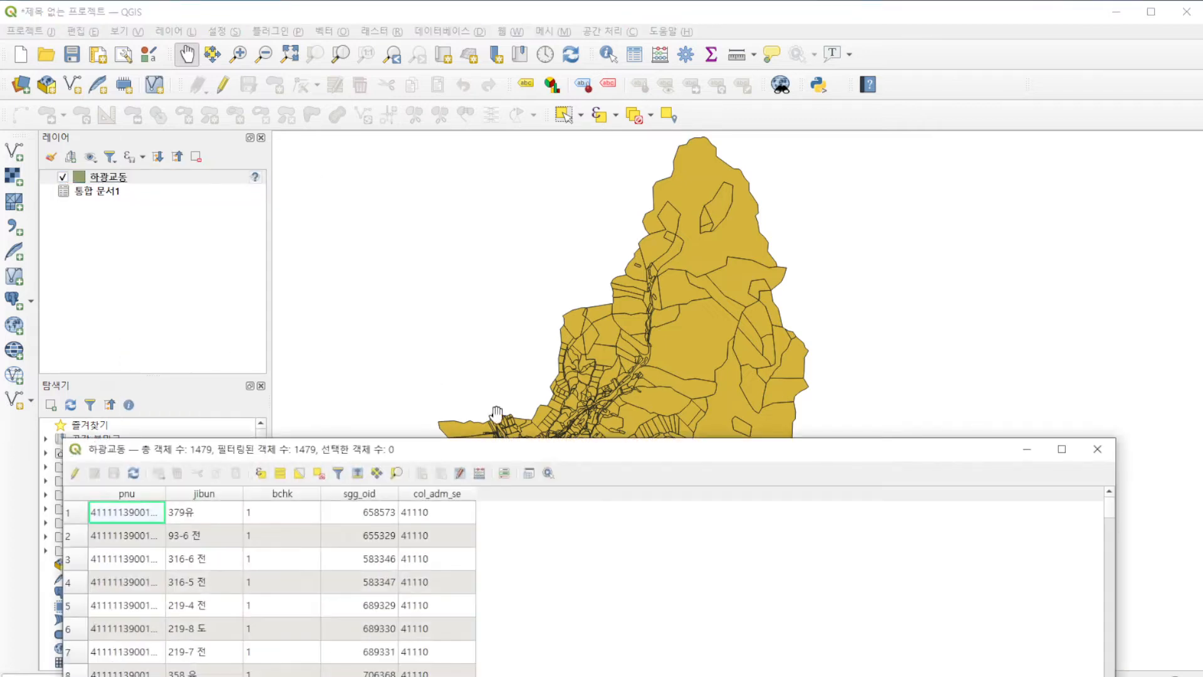
{"action": "left_click_drag", "start_coordinate": [497, 453], "coordinate": [575, 65]}
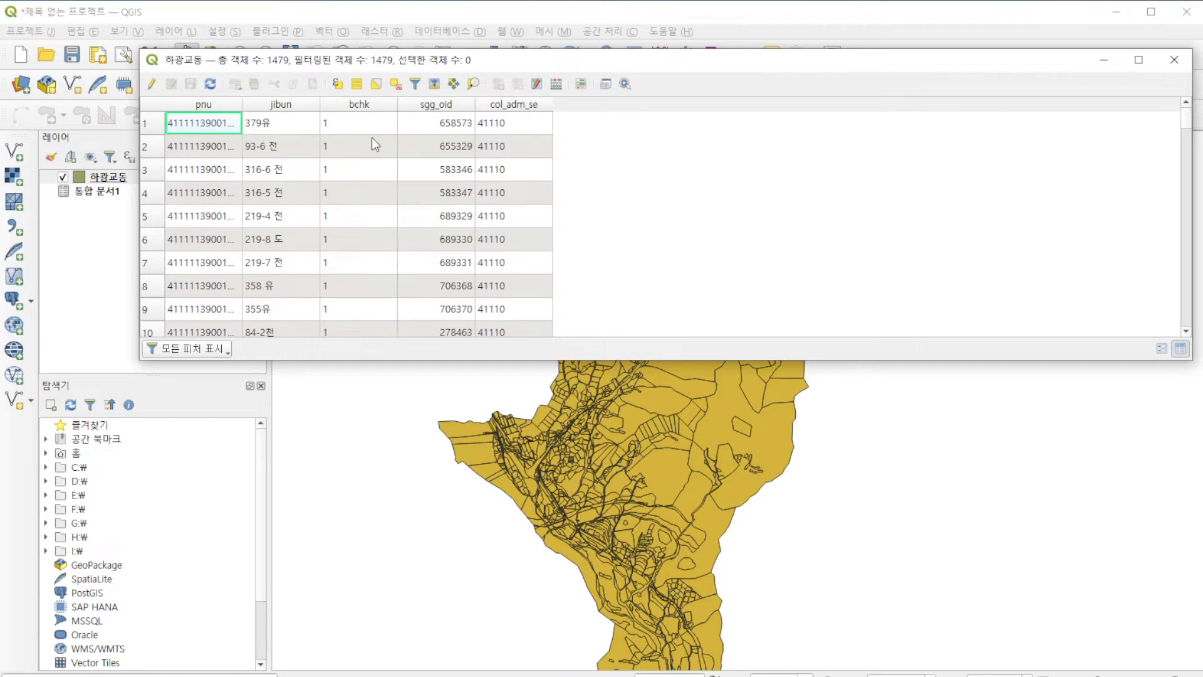
View the attribute table of 통합 문서1 to compare its 번지1 field with the parcels' jibun field.
{"action": "left_click", "coordinate": [106, 192]}
{"action": "right_click", "coordinate": [104, 192]}
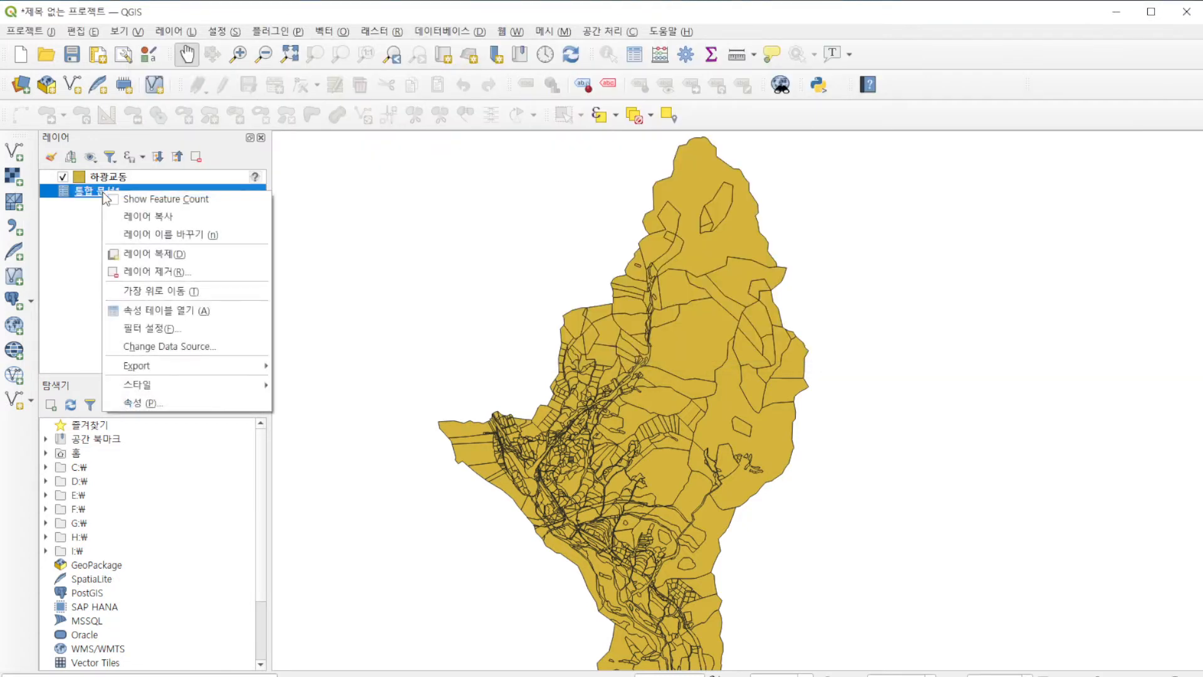
{"action": "left_click", "coordinate": [209, 312]}
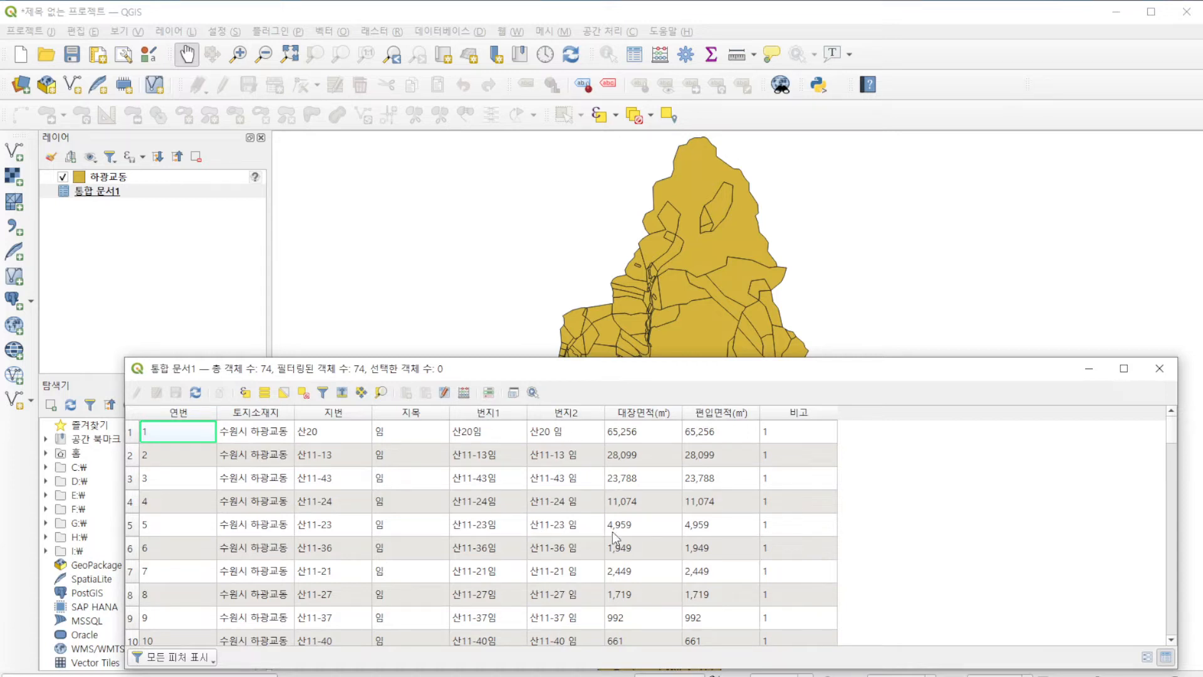
{"action": "left_click", "coordinate": [1086, 369]}
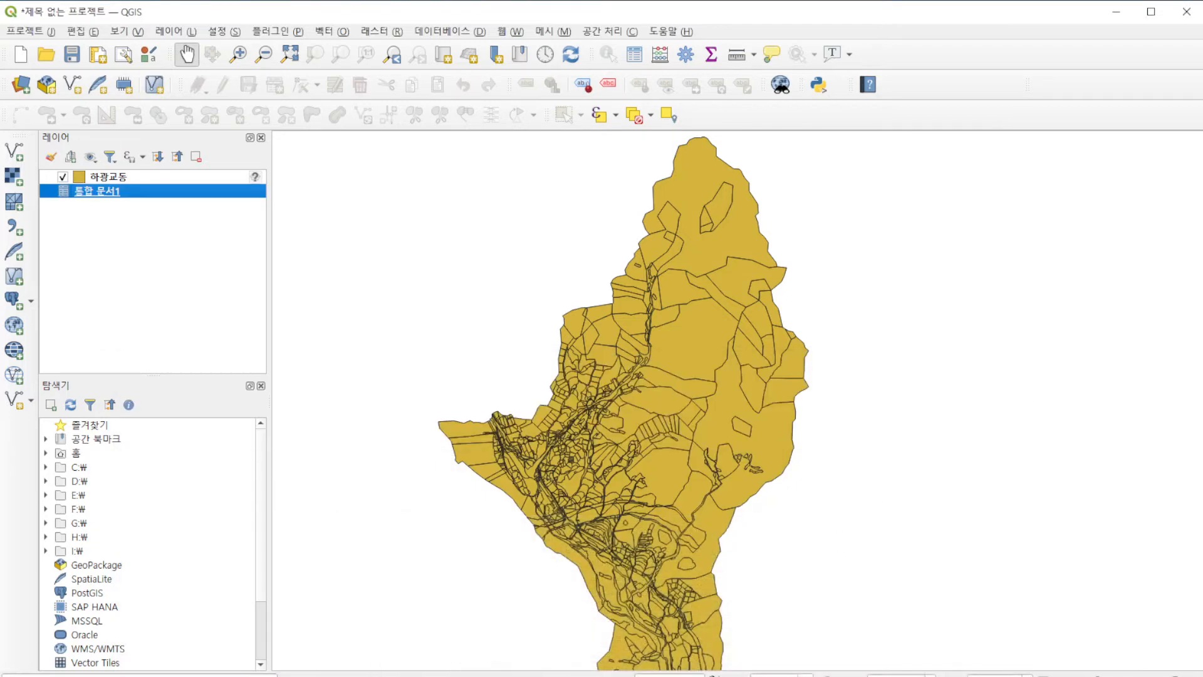
{"action": "mouse_move", "coordinate": [199, 571]}
{"action": "left_mouse_down"}
{"action": "mouse_move", "coordinate": [164, 568]}
{"action": "mouse_move", "coordinate": [170, 557]}
{"action": "mouse_move", "coordinate": [204, 565]}
{"action": "mouse_move", "coordinate": [216, 533]}
{"action": "left_mouse_up"}
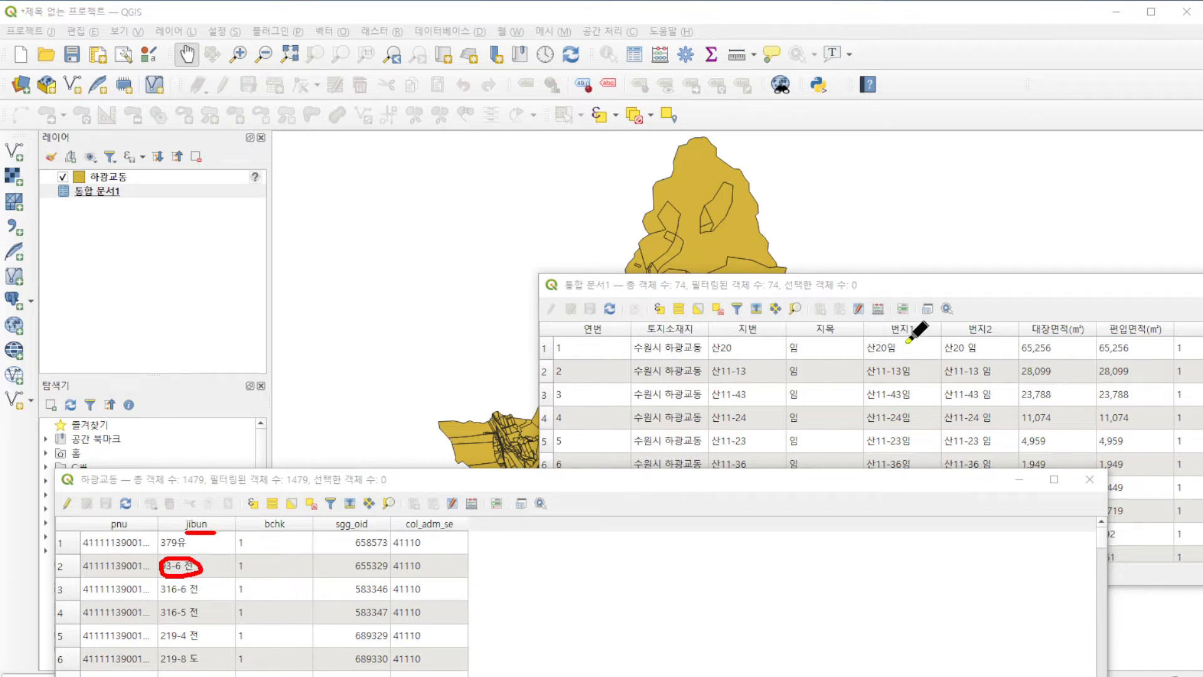
{"action": "mouse_move", "coordinate": [901, 317]}
{"action": "left_mouse_down"}
{"action": "mouse_move", "coordinate": [906, 341]}
{"action": "mouse_move", "coordinate": [894, 340]}
{"action": "mouse_move", "coordinate": [877, 378]}
{"action": "mouse_move", "coordinate": [897, 359]}
{"action": "mouse_move", "coordinate": [907, 376]}
{"action": "mouse_move", "coordinate": [877, 379]}
{"action": "left_mouse_up"}
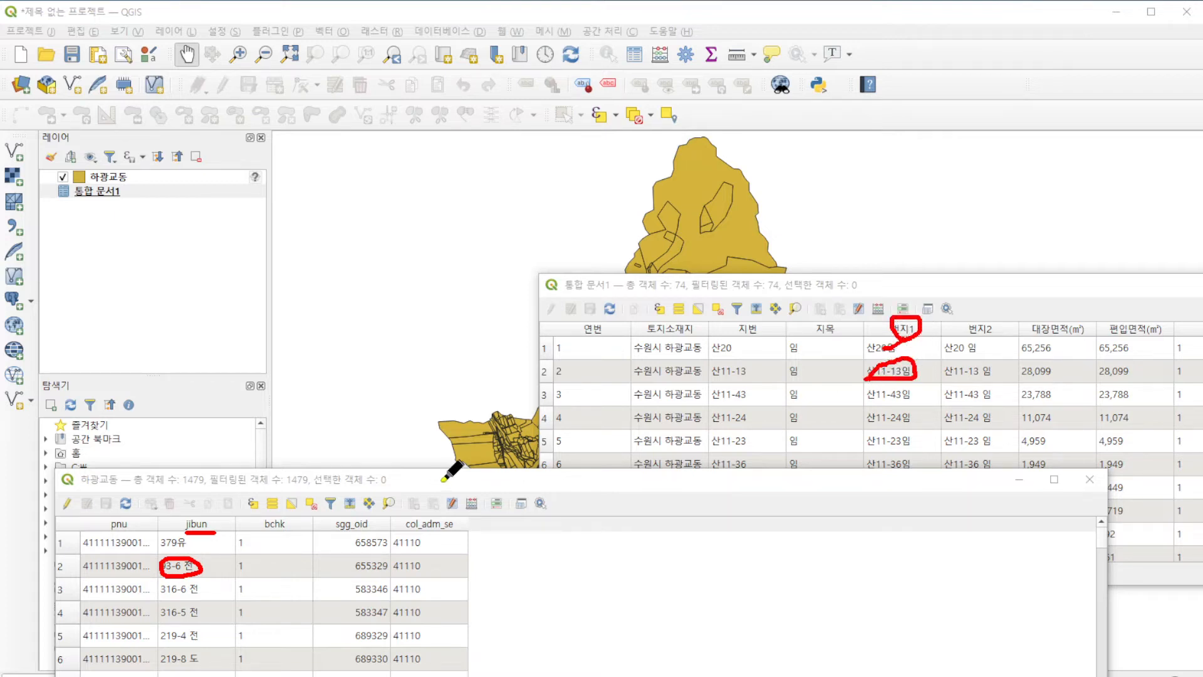
{"action": "left_click_drag", "start_coordinate": [440, 481], "coordinate": [617, 428]}
{"action": "left_click_drag", "start_coordinate": [502, 499], "coordinate": [671, 454]}
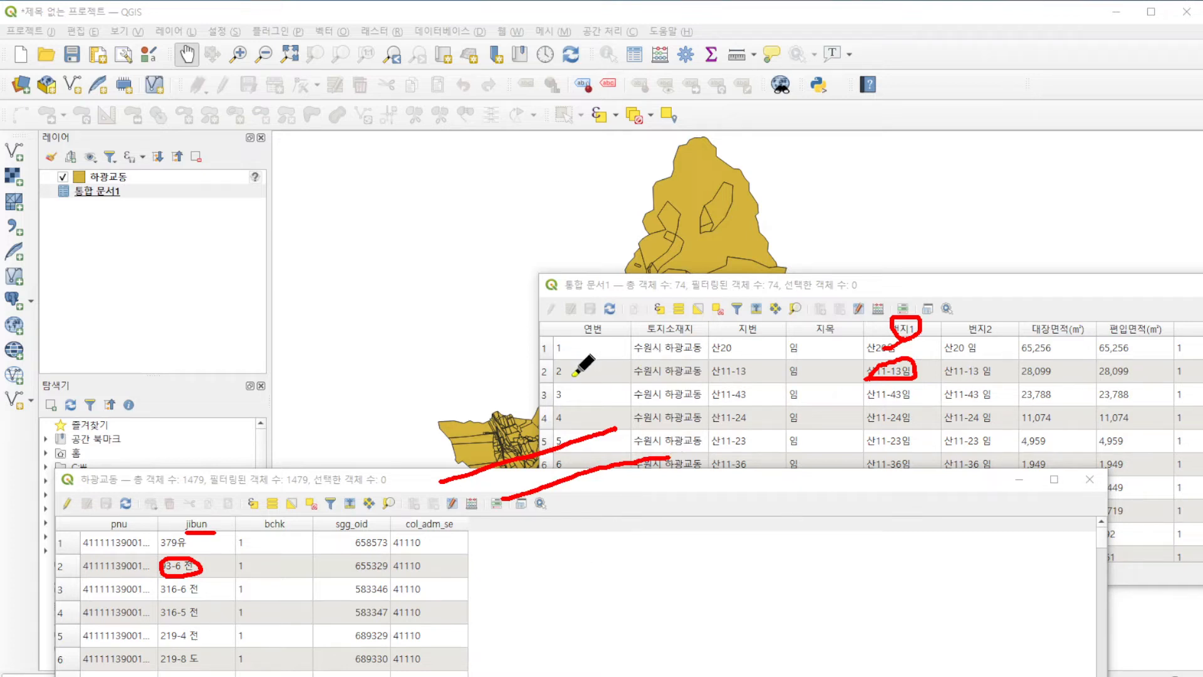
{"action": "left_click_drag", "start_coordinate": [570, 378], "coordinate": [1202, 375]}
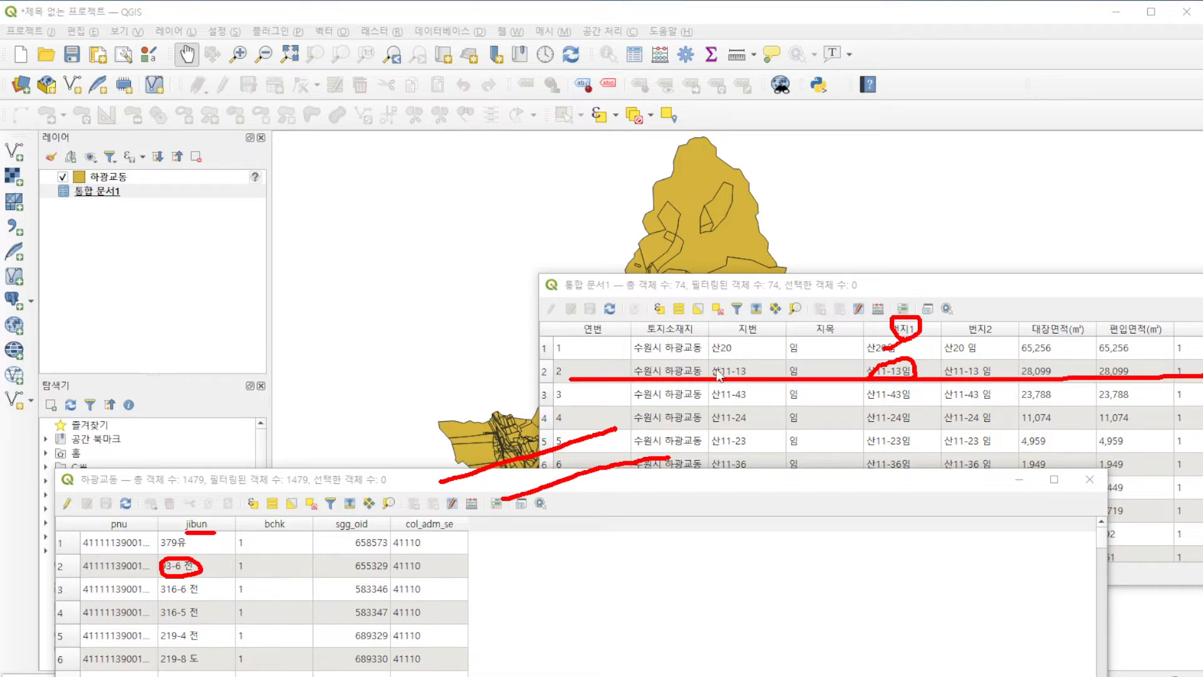
{"action": "mouse_move", "coordinate": [595, 366]}
{"action": "left_mouse_down"}
{"action": "mouse_move", "coordinate": [595, 526]}
{"action": "mouse_move", "coordinate": [474, 561]}
{"action": "mouse_move", "coordinate": [633, 583]}
{"action": "mouse_move", "coordinate": [1010, 581]}
{"action": "left_mouse_up"}
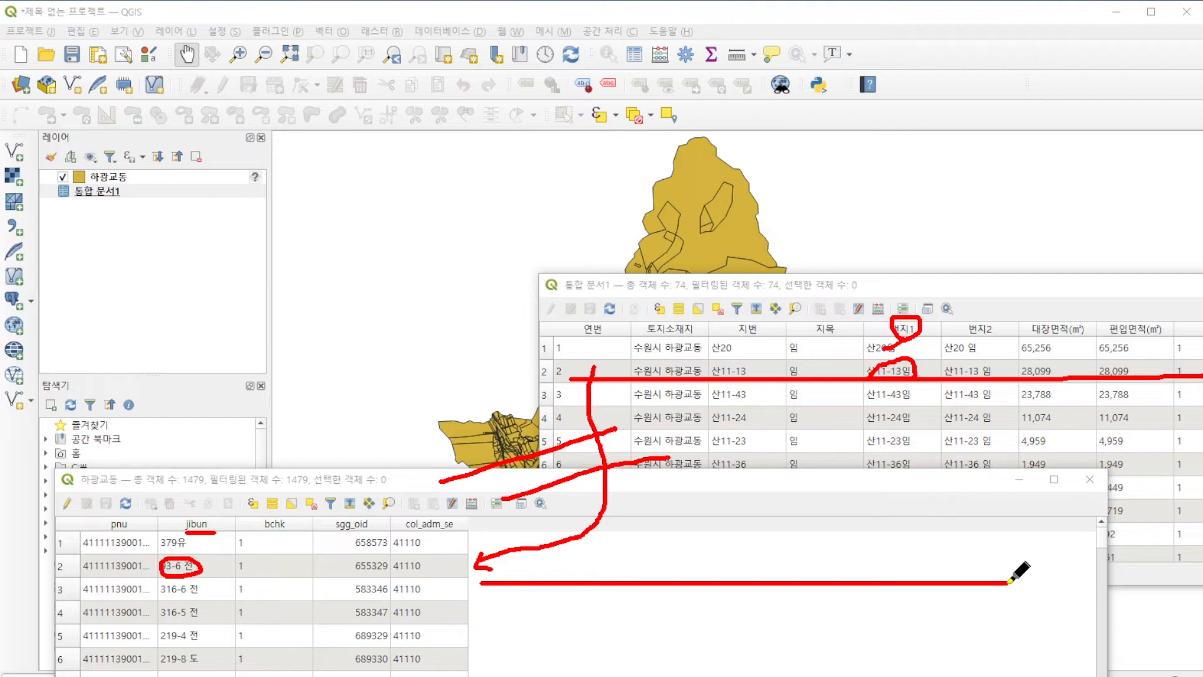
{"action": "mouse_move", "coordinate": [979, 555]}
{"action": "left_mouse_down"}
{"action": "mouse_move", "coordinate": [979, 589]}
{"action": "mouse_move", "coordinate": [1000, 585]}
{"action": "left_mouse_up"}
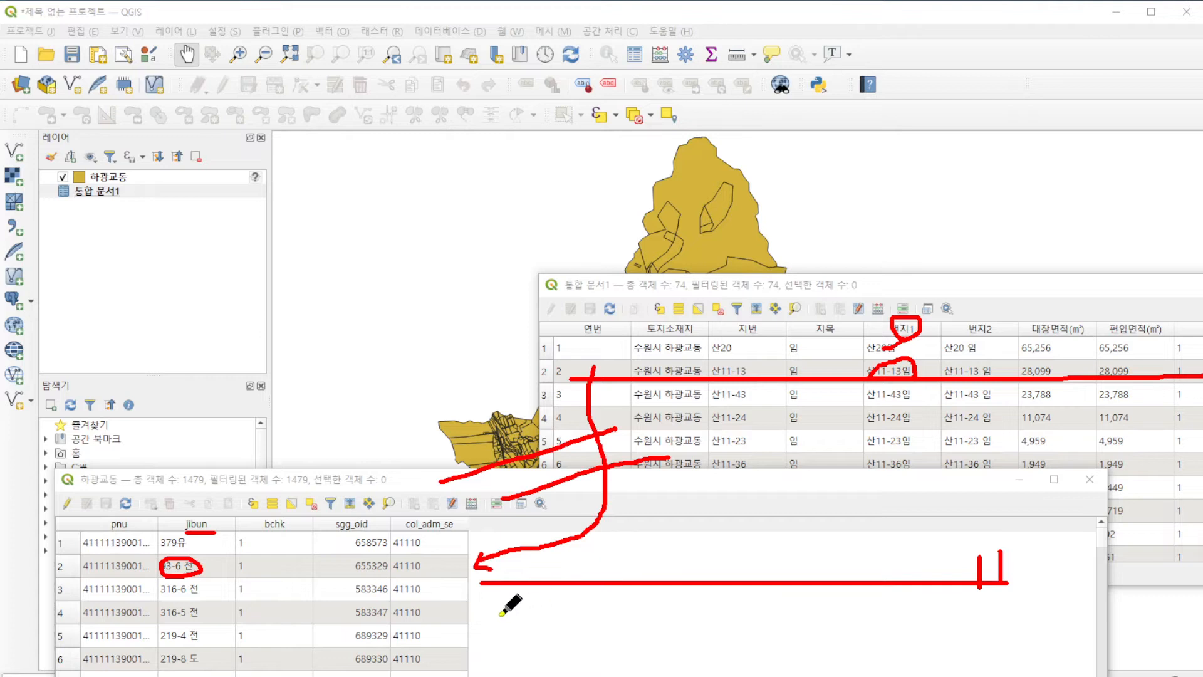
{"action": "left_click_drag", "start_coordinate": [490, 618], "coordinate": [996, 619]}
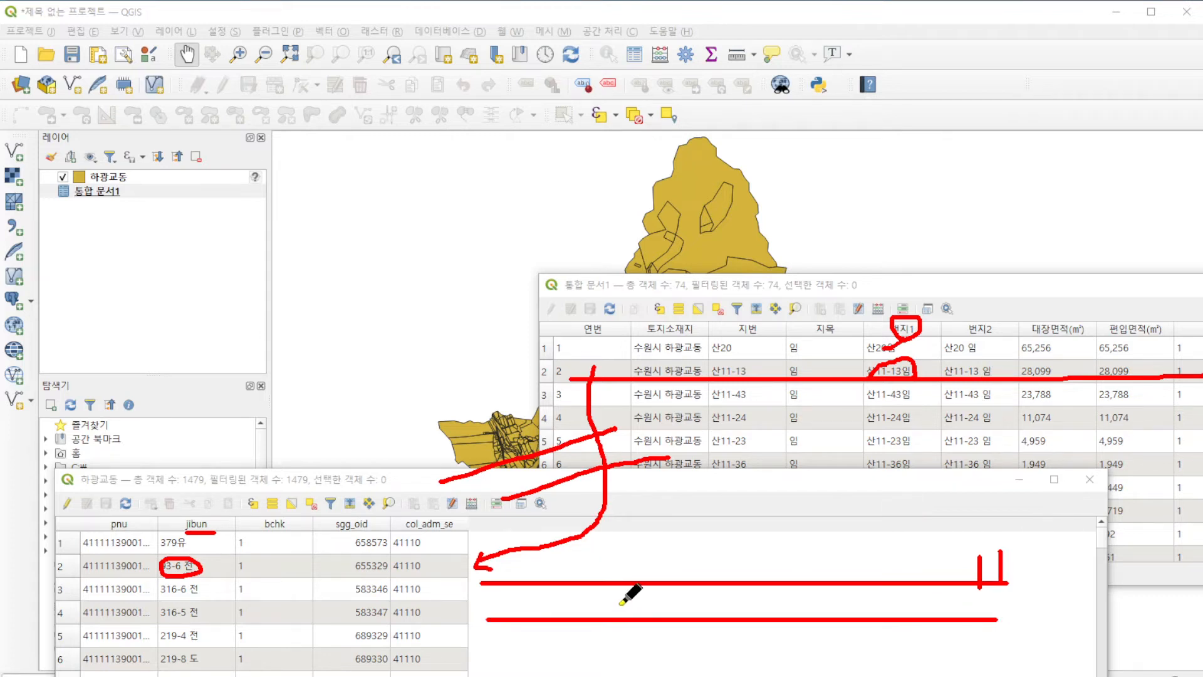
{"action": "mouse_move", "coordinate": [621, 605]}
{"action": "left_mouse_down"}
{"action": "mouse_move", "coordinate": [668, 608]}
{"action": "mouse_move", "coordinate": [675, 596]}
{"action": "mouse_move", "coordinate": [686, 613]}
{"action": "mouse_move", "coordinate": [701, 602]}
{"action": "mouse_move", "coordinate": [700, 617]}
{"action": "left_mouse_up"}
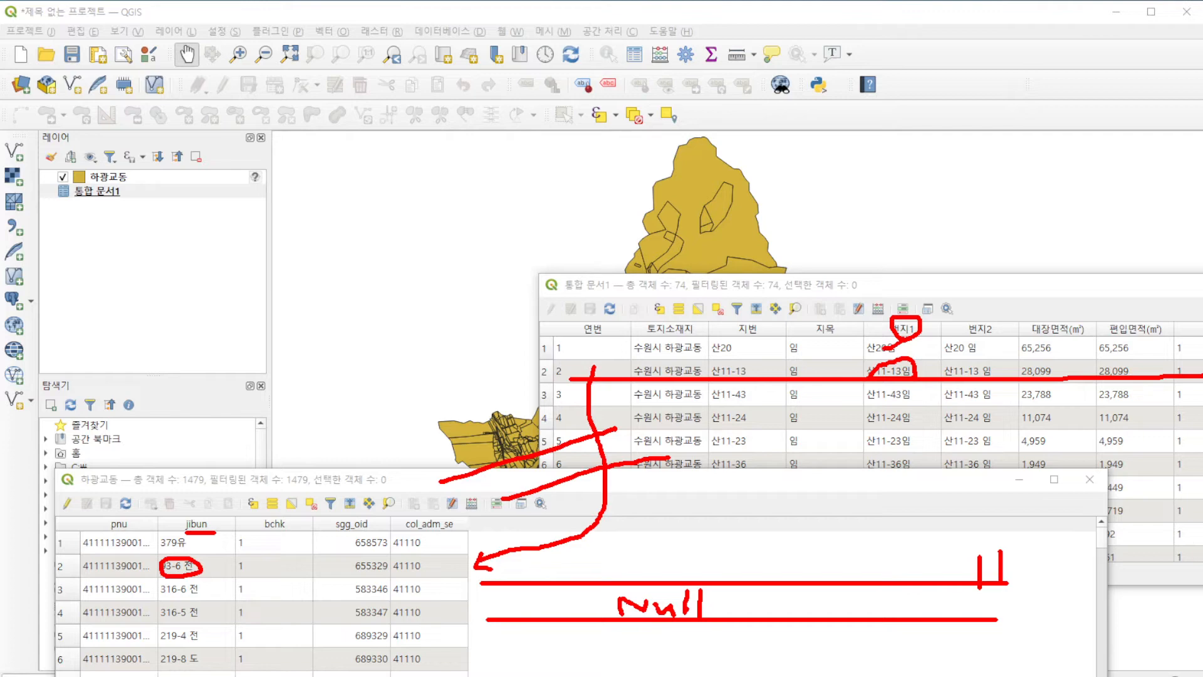
{"action": "key", "text": "Escape"}
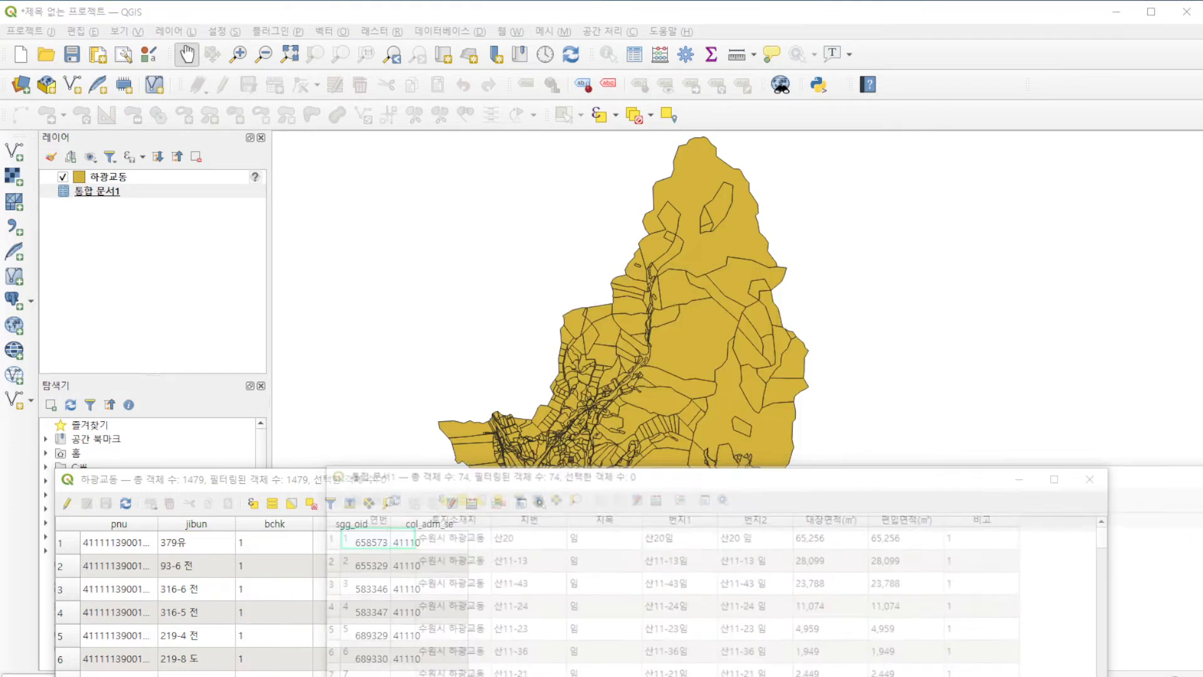
Join the 통합 문서1 table to the 하광교동 layer with 번지1 as join field and jibun as target field.
{"action": "left_click", "coordinate": [124, 182]}
{"action": "right_click", "coordinate": [124, 181]}
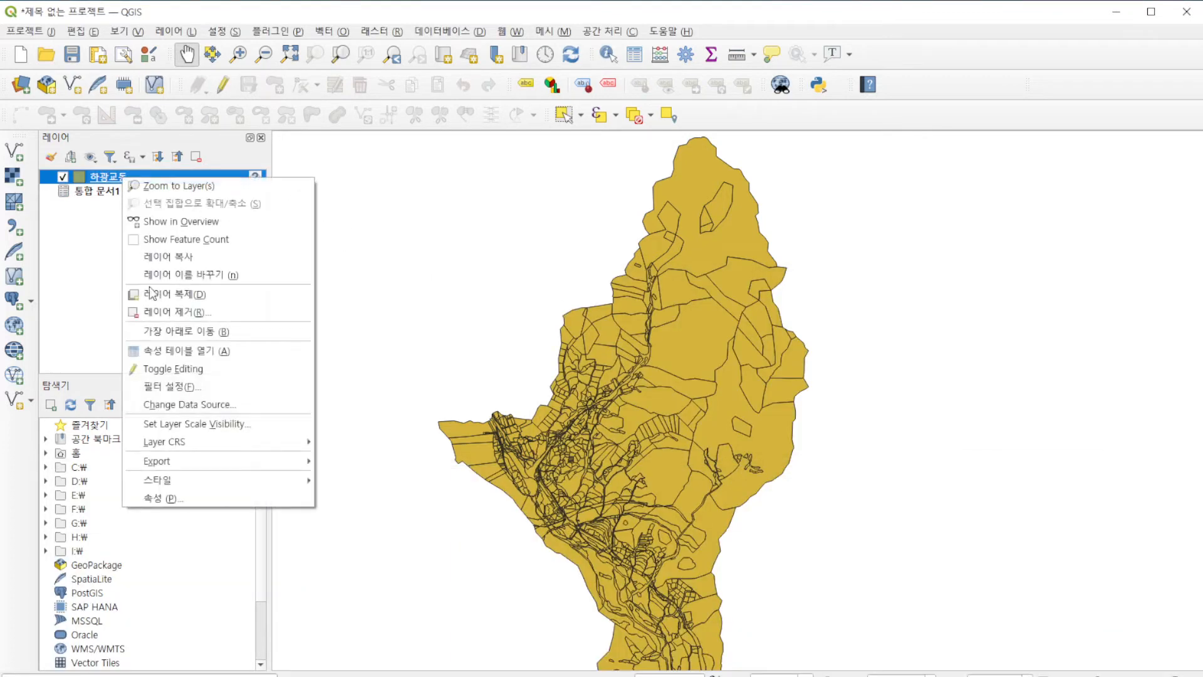
{"action": "left_click", "coordinate": [168, 501]}
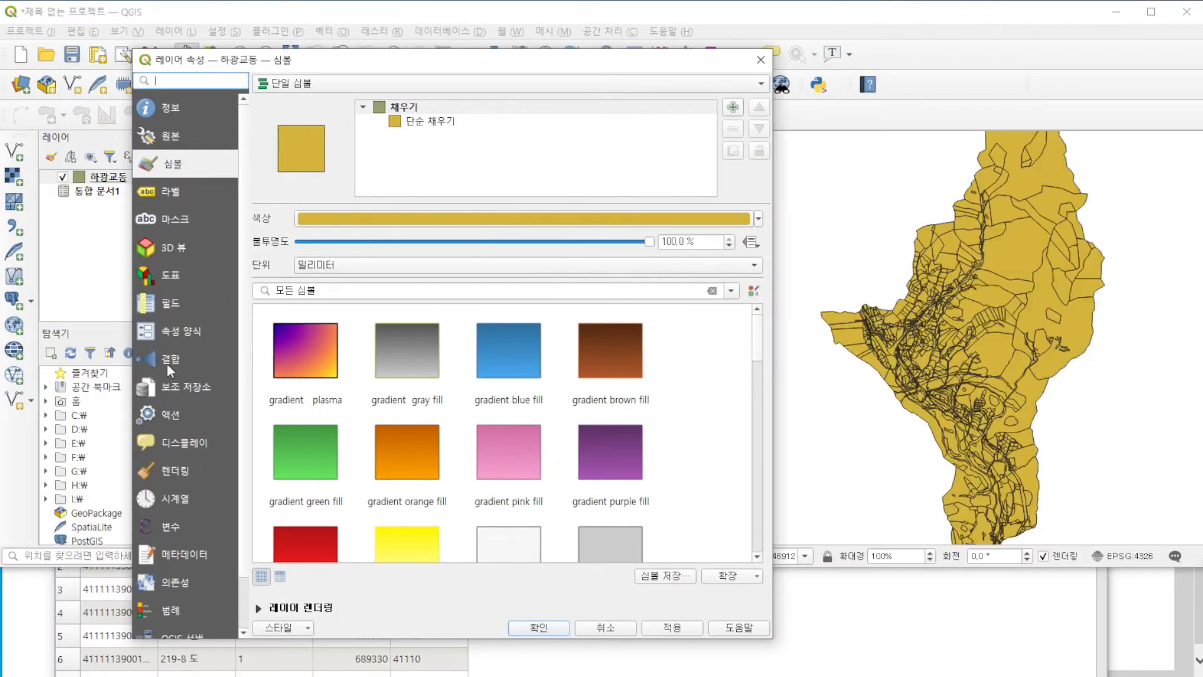
{"action": "left_click", "coordinate": [168, 359]}
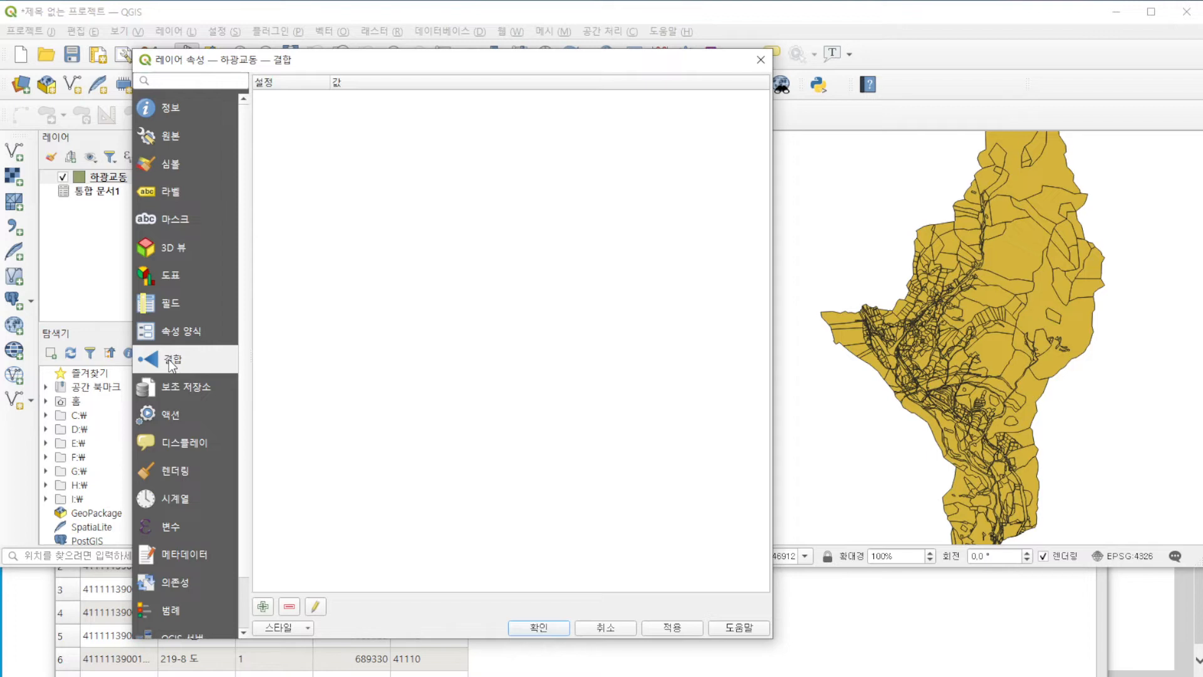
{"action": "left_click", "coordinate": [263, 606]}
{"action": "left_click_drag", "start_coordinate": [740, 166], "coordinate": [605, 123]}
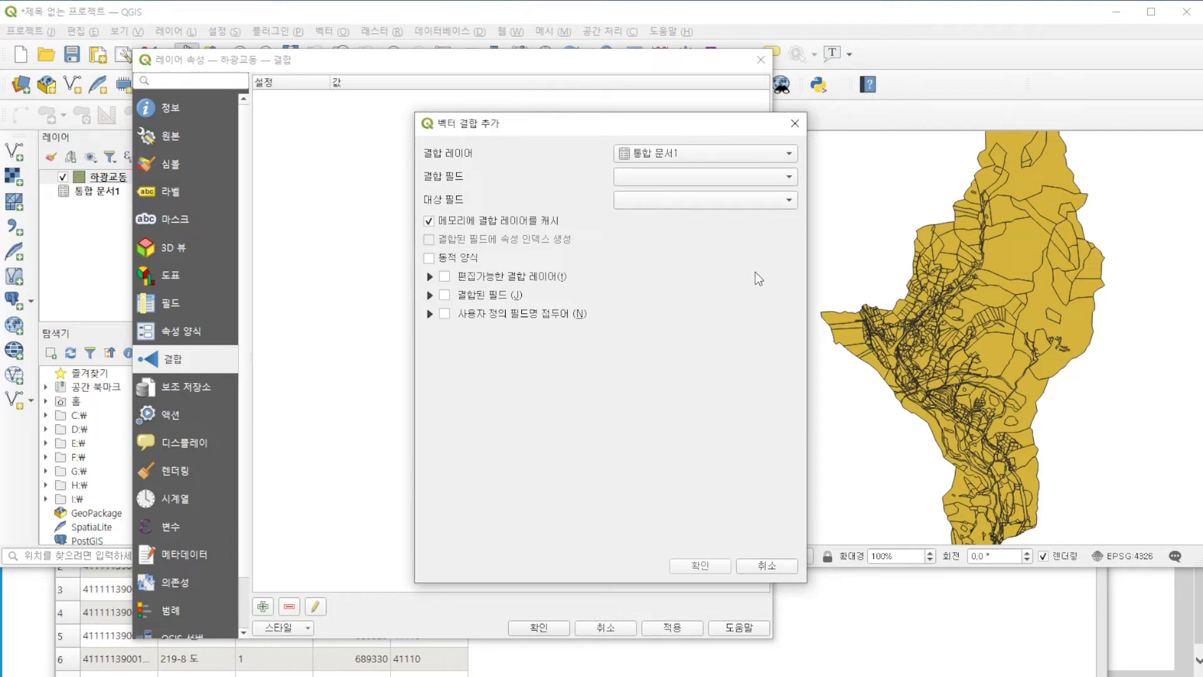
{"action": "left_click", "coordinate": [669, 175]}
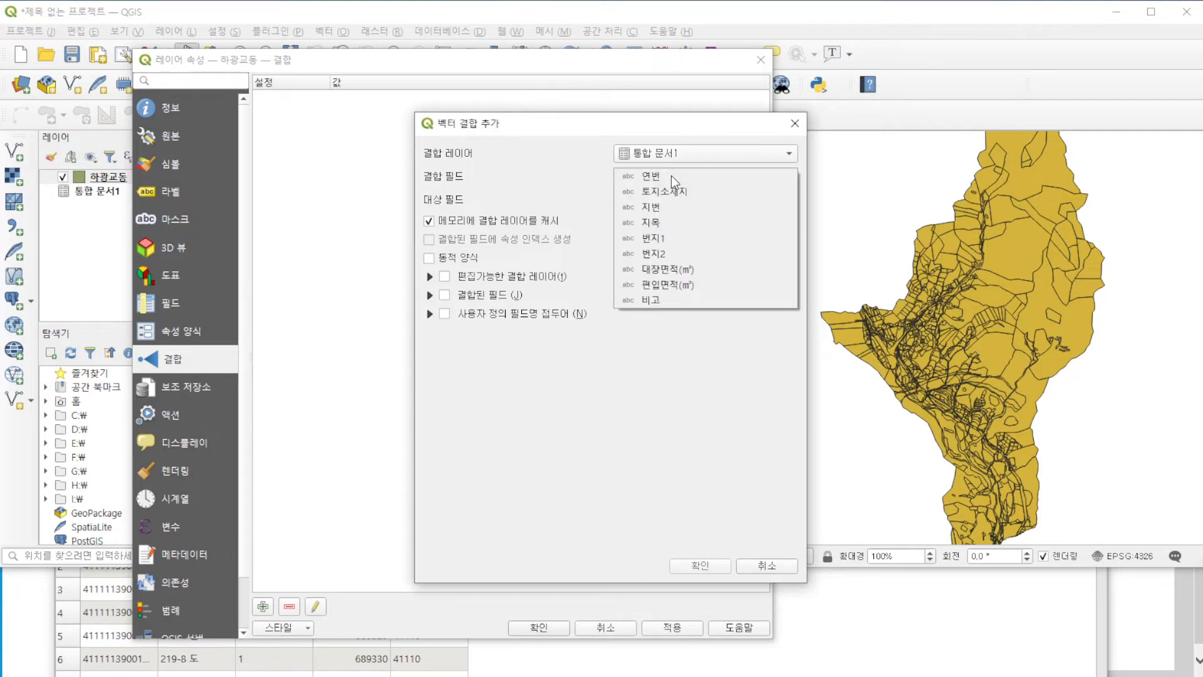
{"action": "left_click", "coordinate": [674, 236]}
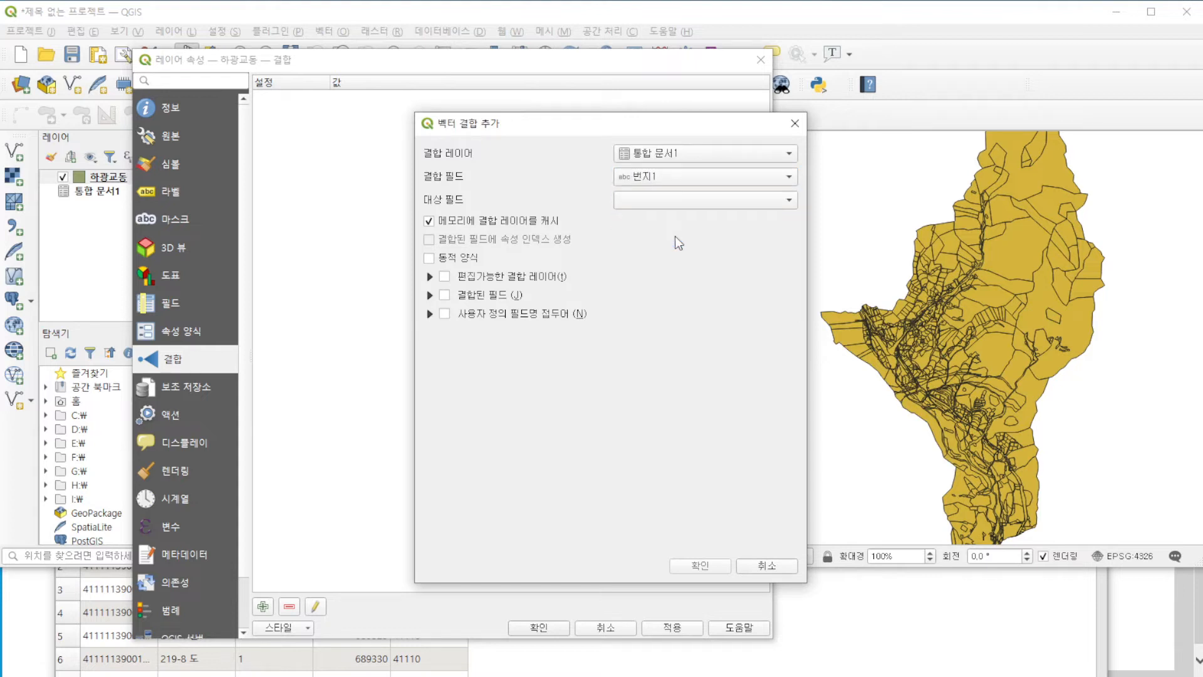
{"action": "left_click", "coordinate": [680, 202]}
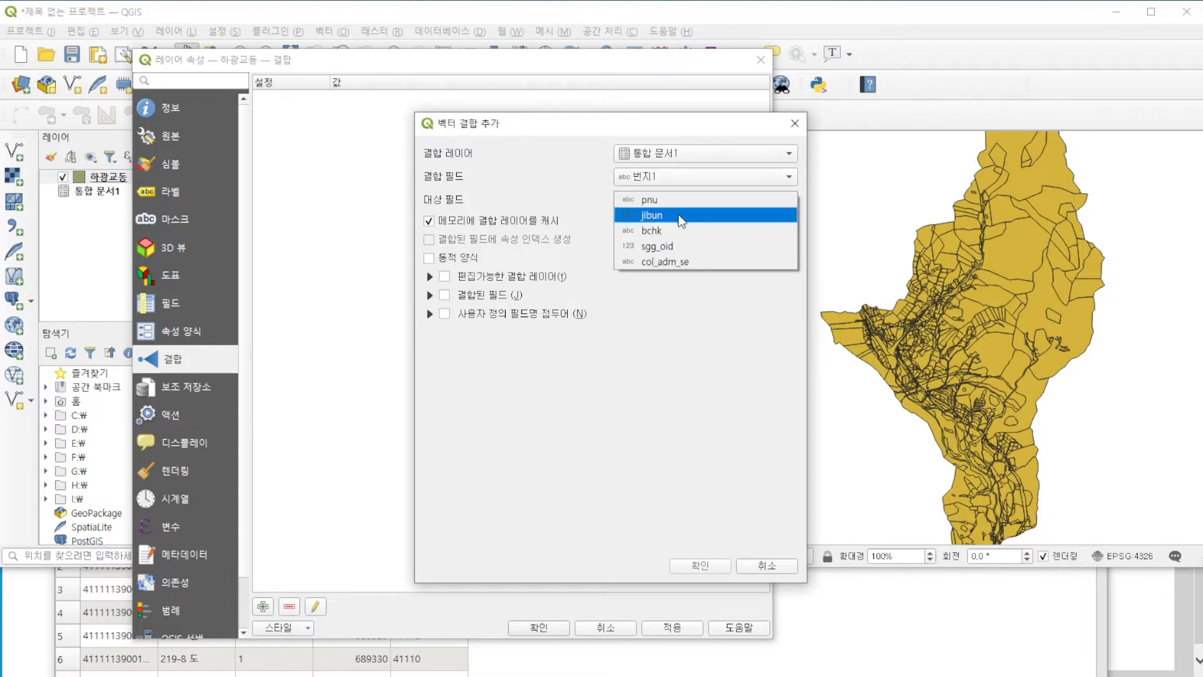
{"action": "left_click", "coordinate": [681, 221]}
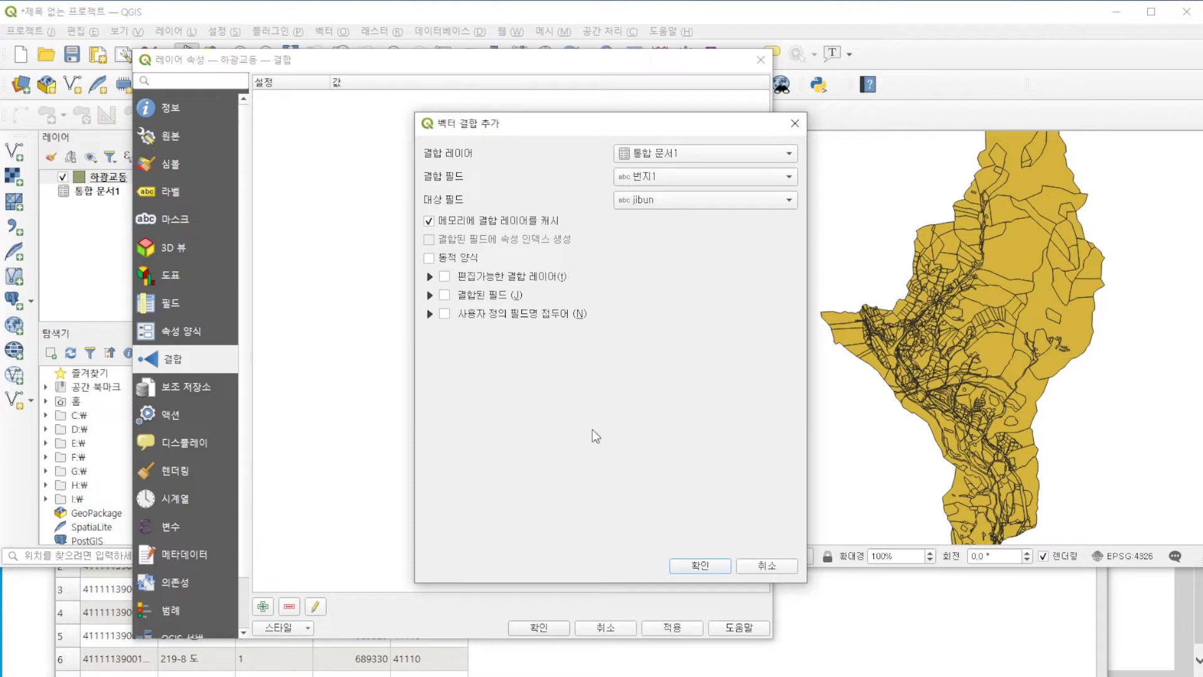
{"action": "left_click", "coordinate": [699, 565]}
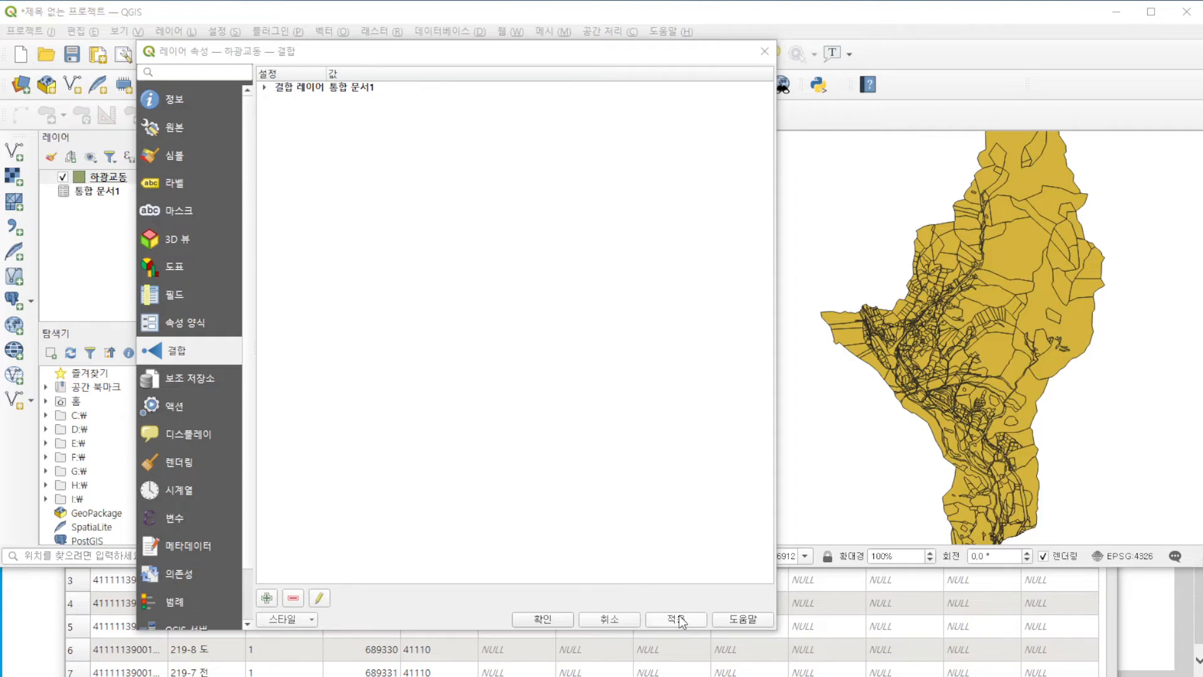
{"action": "left_click", "coordinate": [540, 618]}
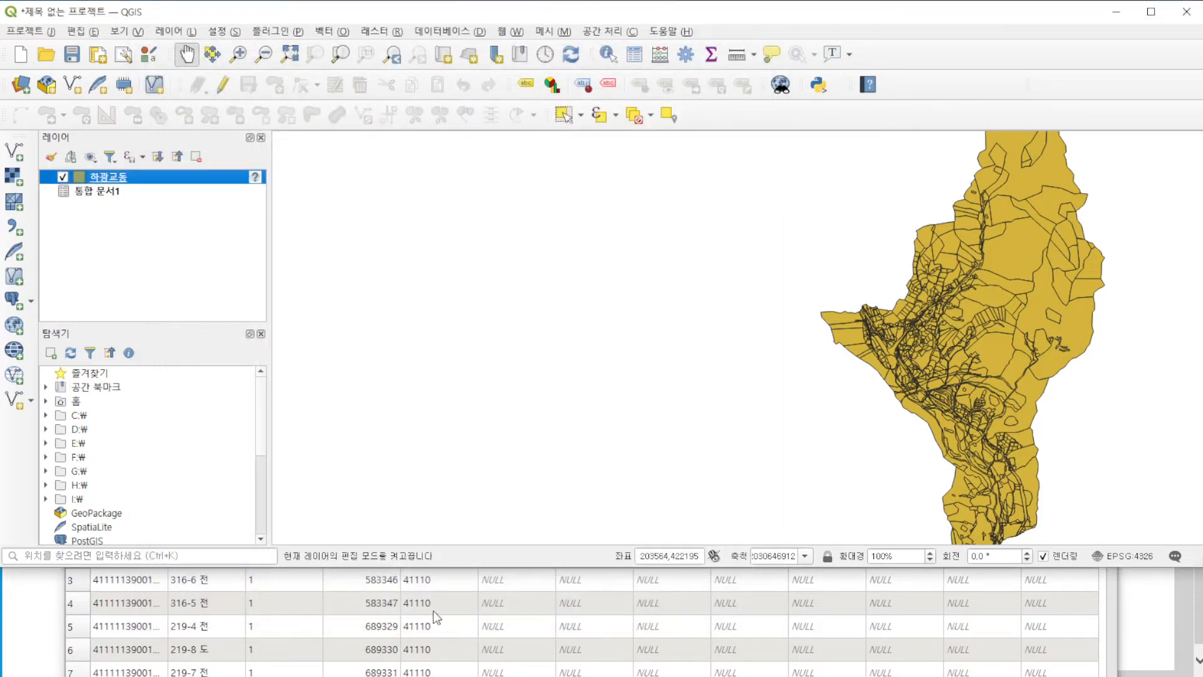
Review the joined 통합 문서1 columns in the 하광교동 attribute table, looking for a parcel with matched values.
{"action": "scroll", "coordinate": [649, 634], "scroll_direction": "down", "scroll_amount": 2}
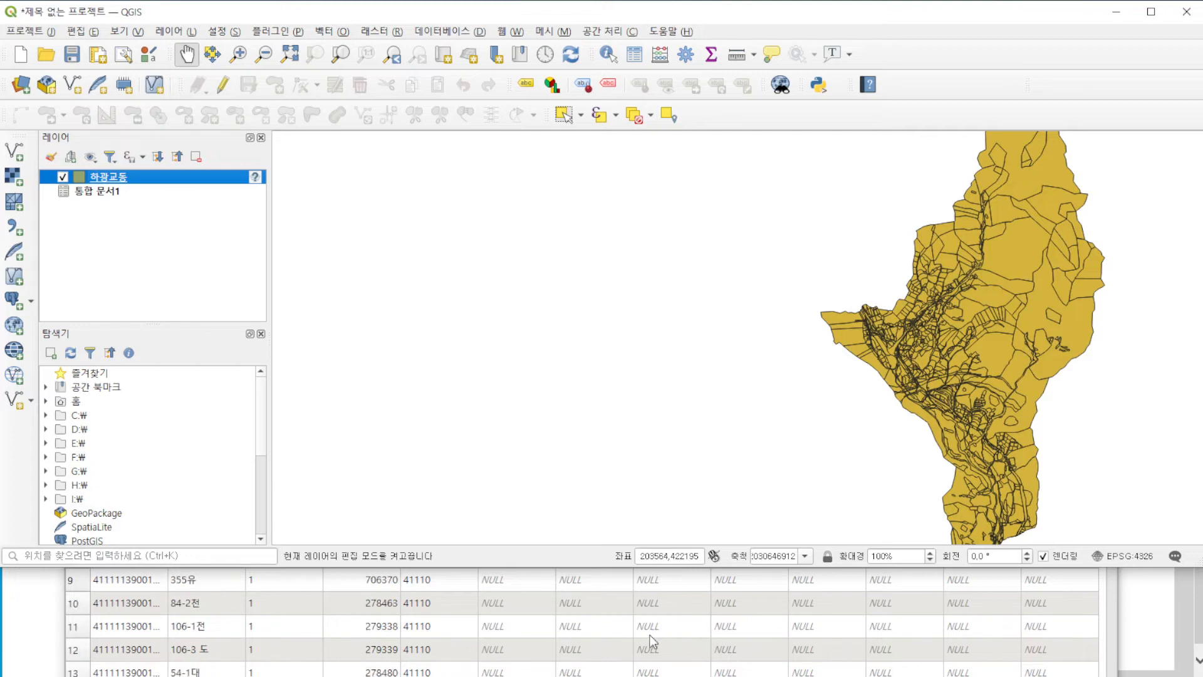
{"action": "left_click", "coordinate": [1113, 637]}
{"action": "left_click_drag", "start_coordinate": [823, 471], "coordinate": [791, 276]}
{"action": "scroll", "coordinate": [778, 392], "scroll_direction": "down", "scroll_amount": 10}
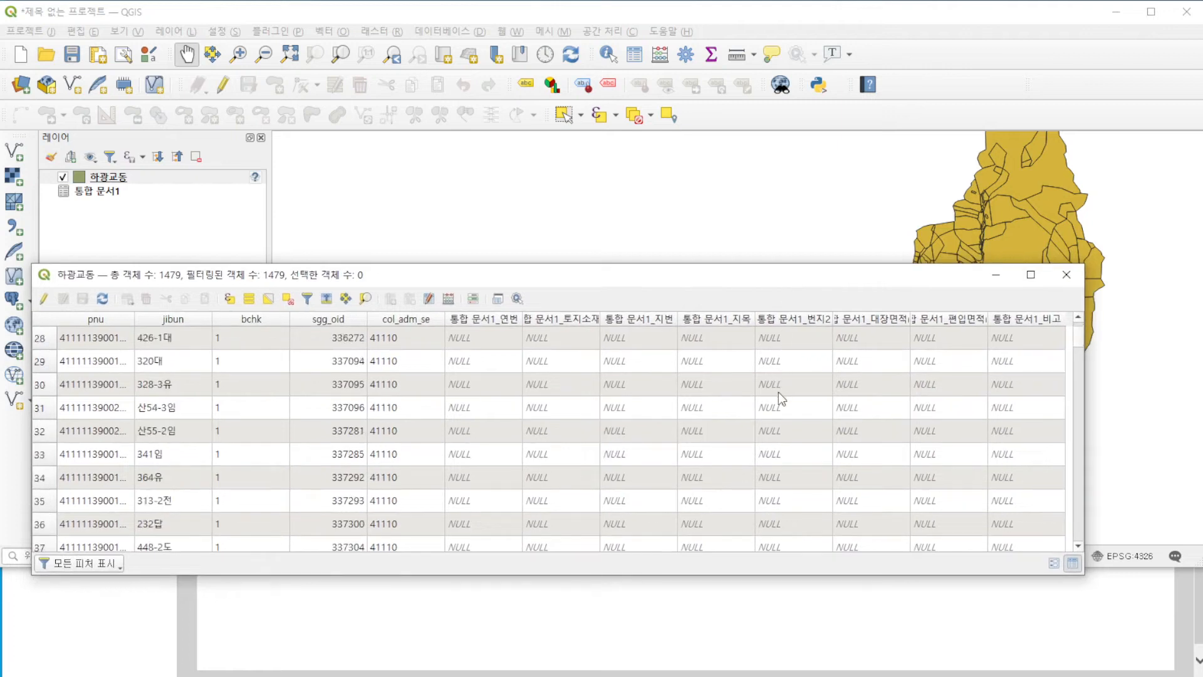
{"action": "scroll", "coordinate": [785, 422], "scroll_direction": "down", "scroll_amount": 2}
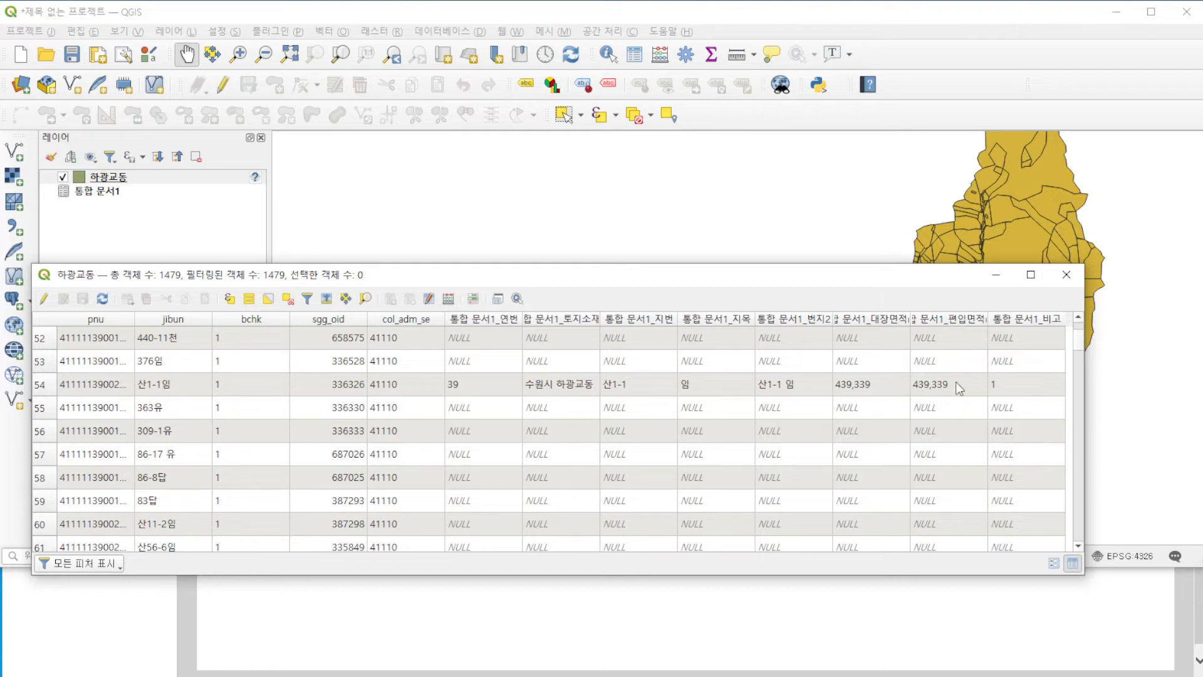
{"action": "left_click_drag", "start_coordinate": [881, 284], "coordinate": [897, 366]}
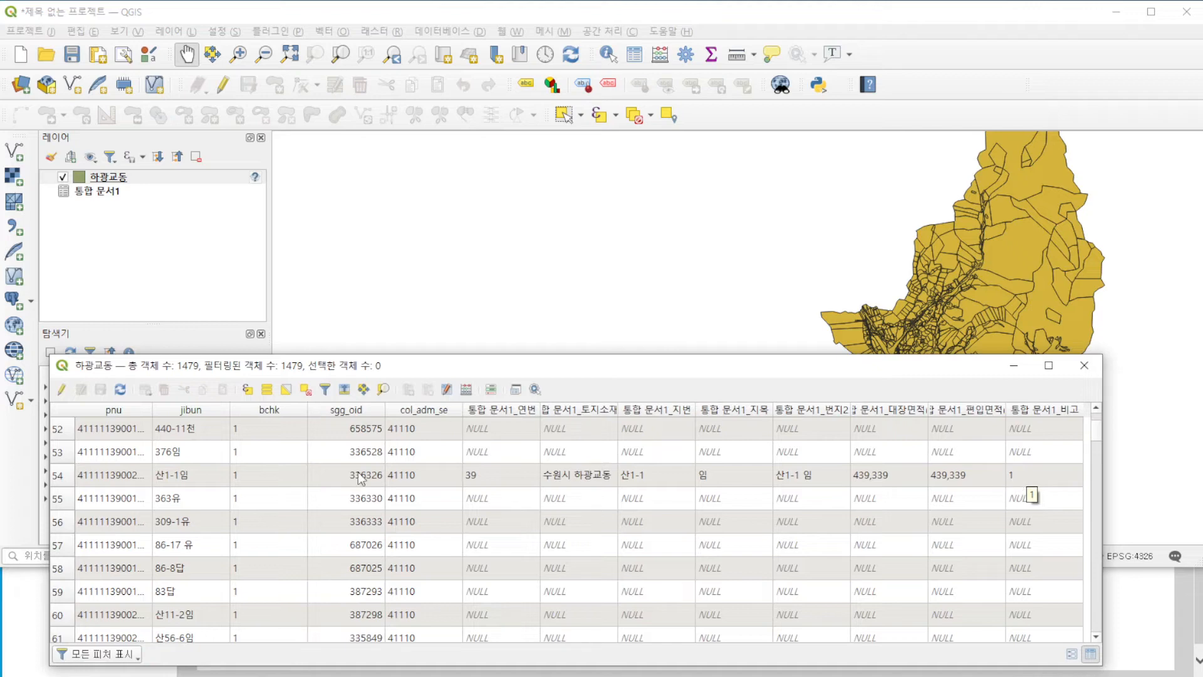
Start a select-by-expression on the 하광교동 layer with the joined field 통합 문서1_비고.
{"action": "left_click", "coordinate": [248, 390]}
{"action": "double_click", "coordinate": [357, 360]}
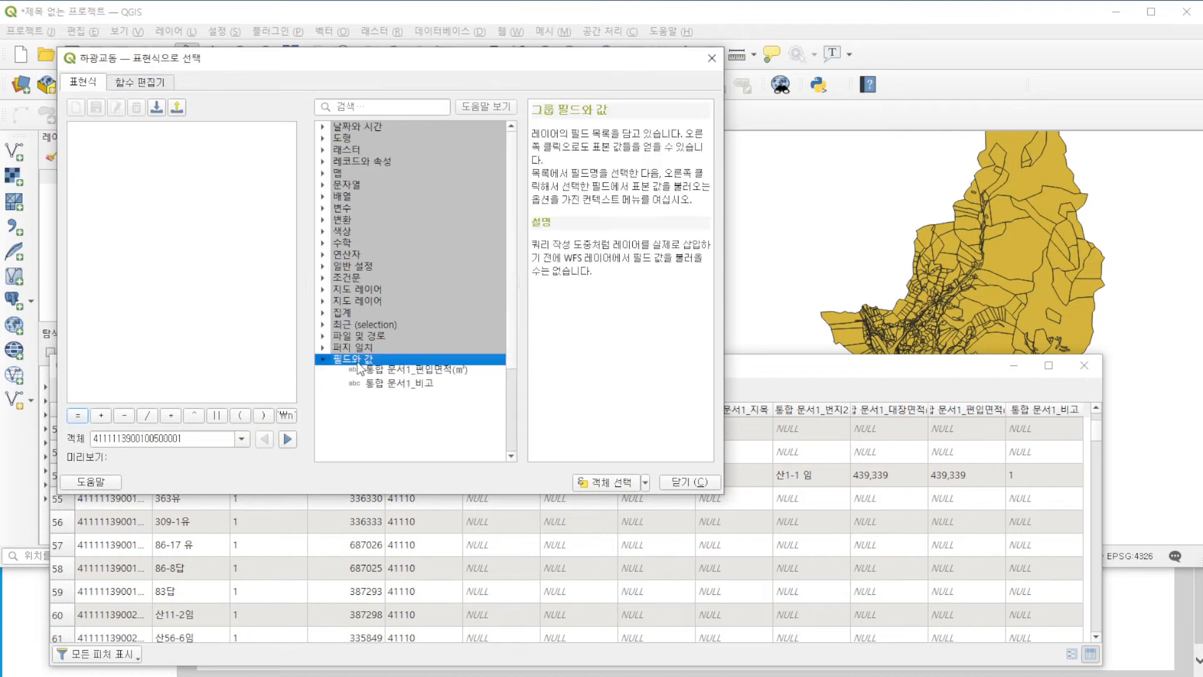
{"action": "scroll", "coordinate": [405, 426], "scroll_direction": "down", "scroll_amount": 3}
{"action": "scroll", "coordinate": [408, 428], "scroll_direction": "down", "scroll_amount": 1}
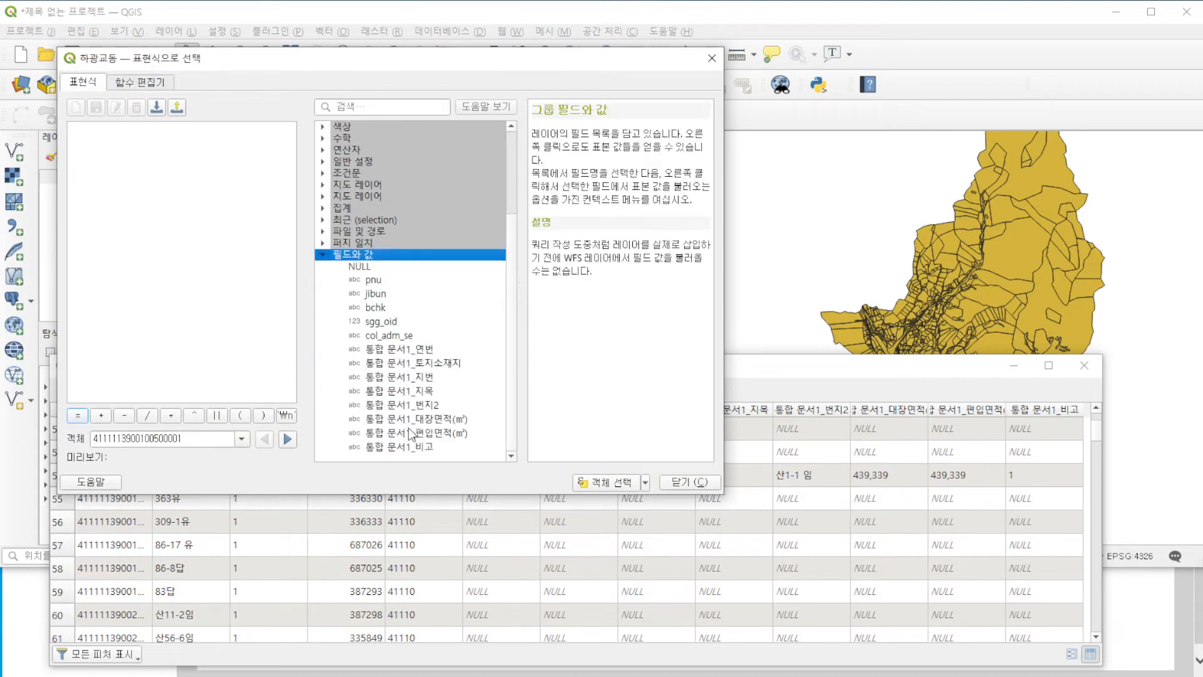
{"action": "left_click", "coordinate": [407, 446]}
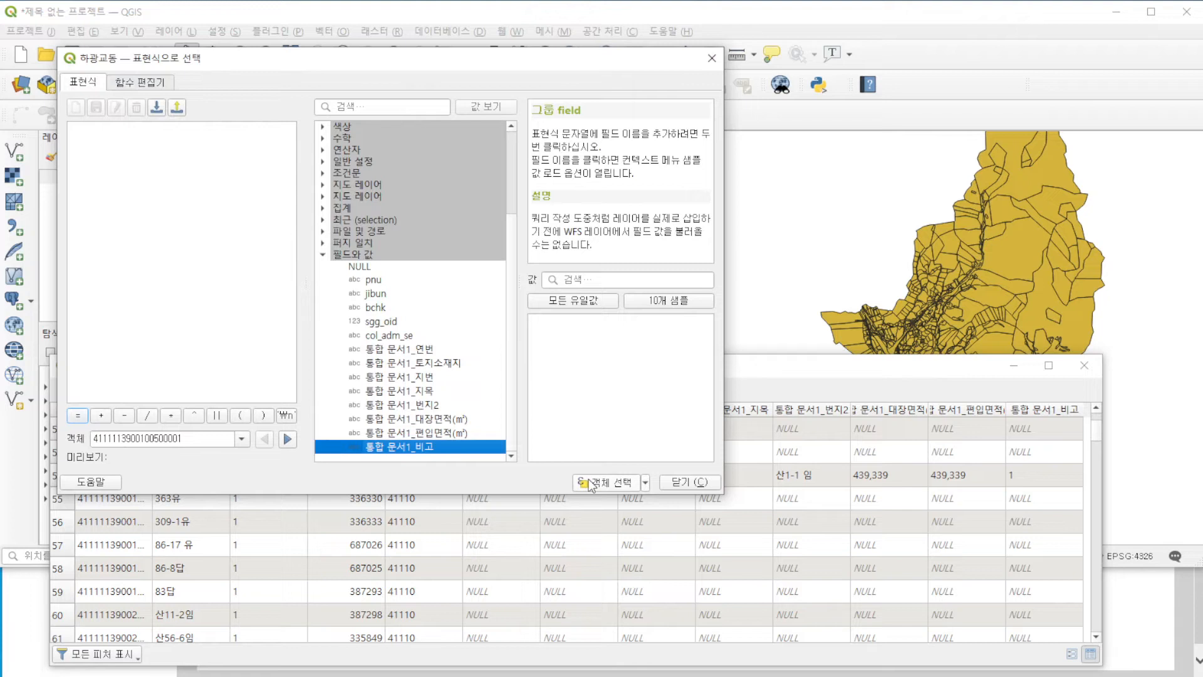
{"action": "double_click", "coordinate": [449, 446]}
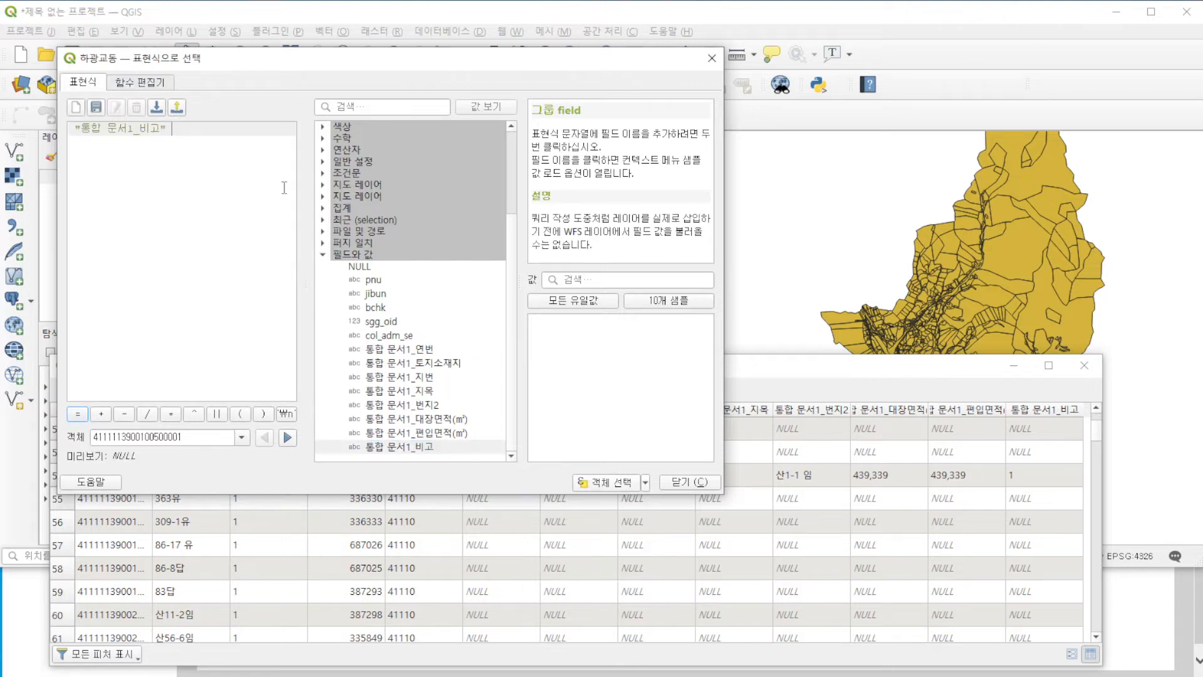
Complete the expression as "통합 문서1_비고" like '1' and select the matching parcels.
{"action": "type", "text": "ㅣㅑㅏㄷ"}
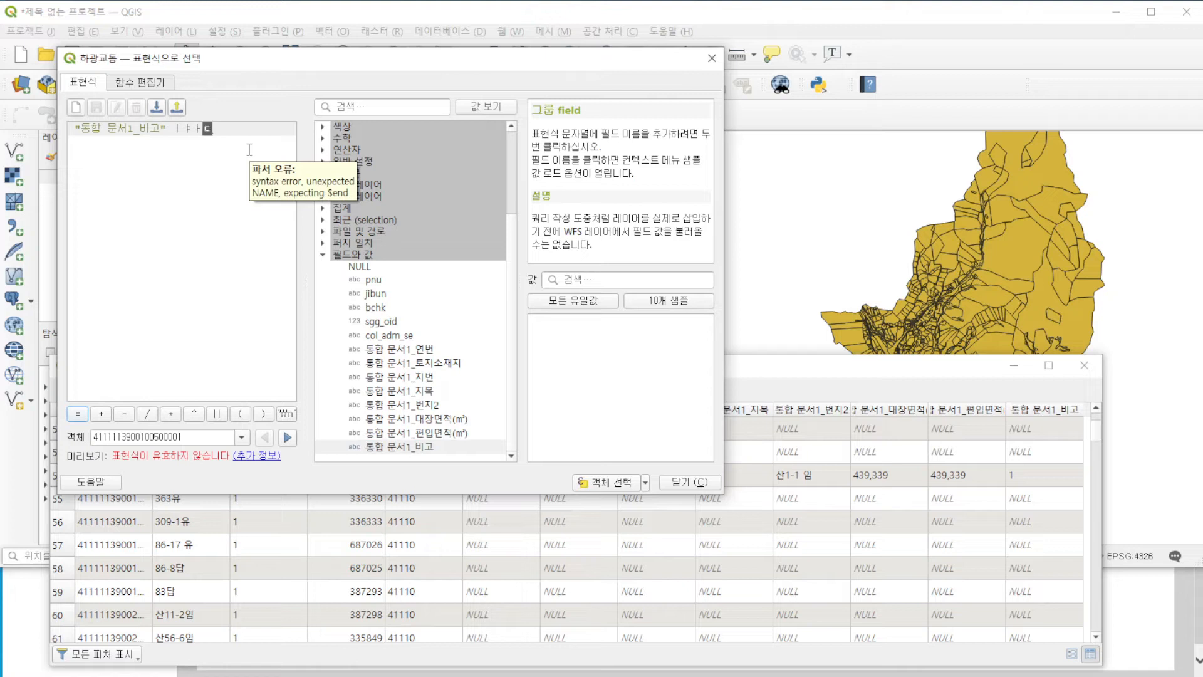
{"action": "key", "text": "BackSpace"}
{"action": "key", "text": "BackSpace"}
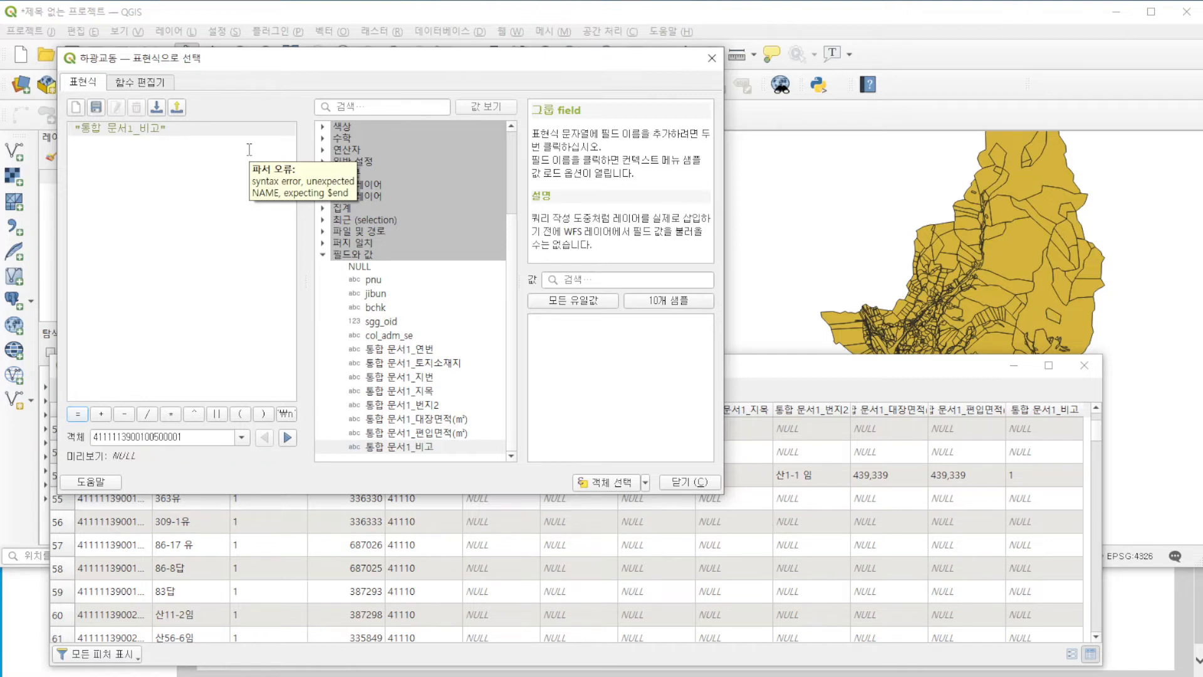
{"action": "type", "text": "li"}
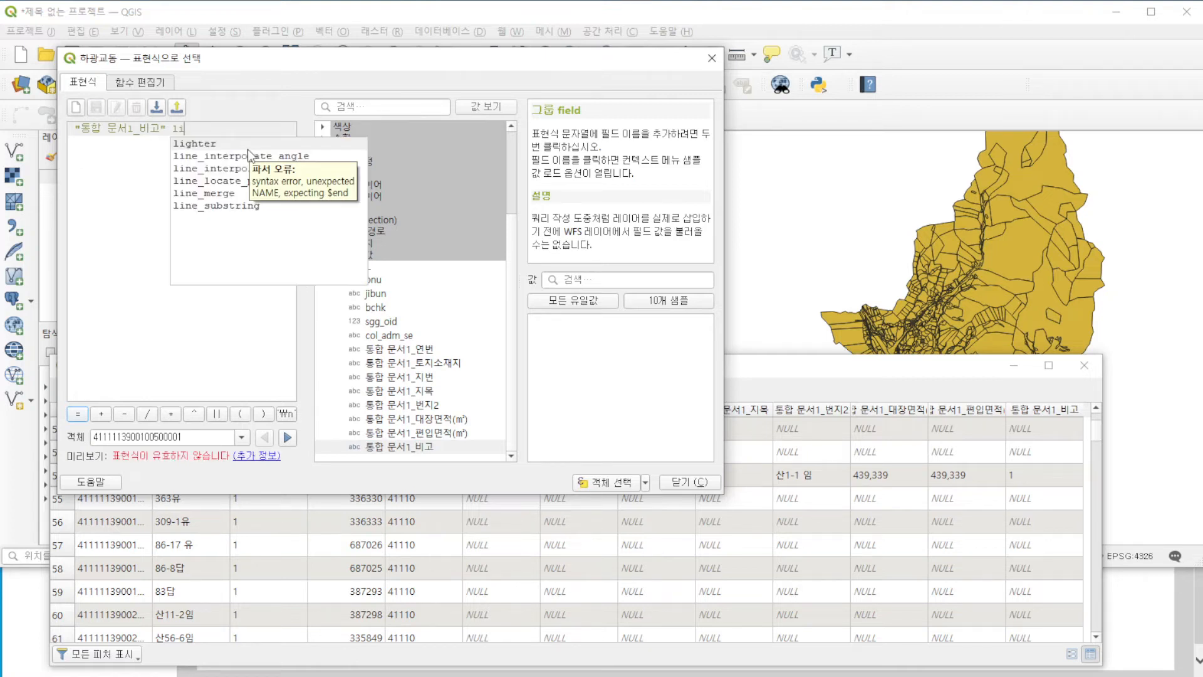
{"action": "type", "text": "ke '1'"}
{"action": "left_click", "coordinate": [604, 482]}
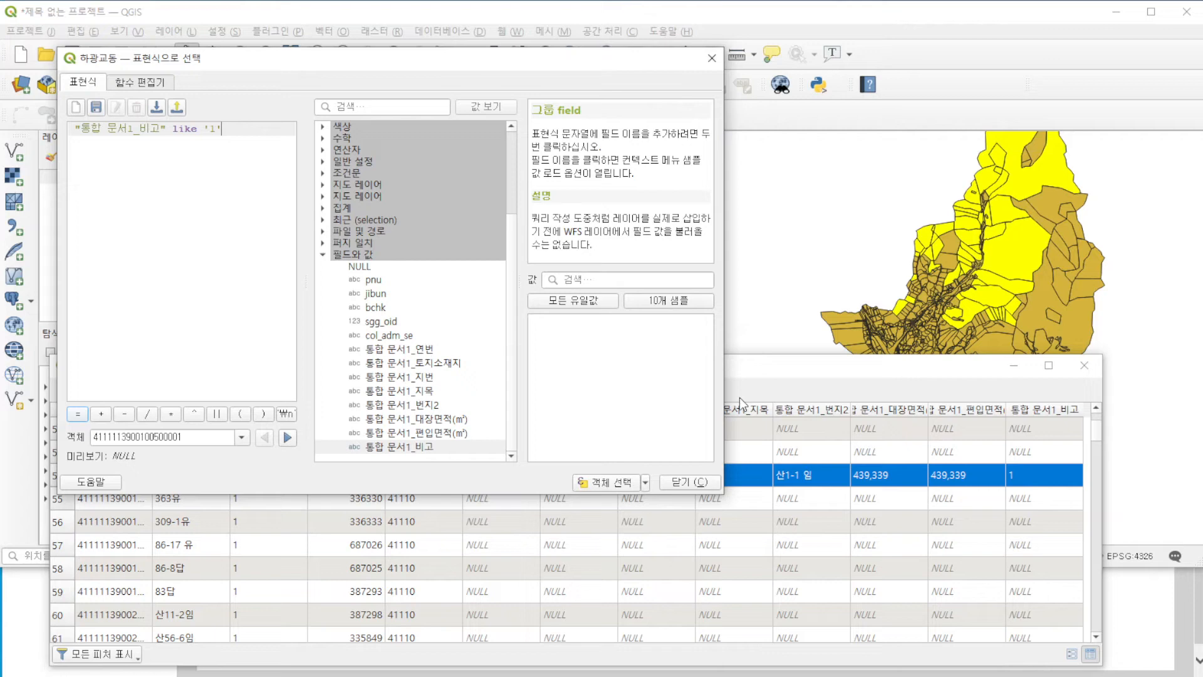
{"action": "left_click", "coordinate": [692, 488]}
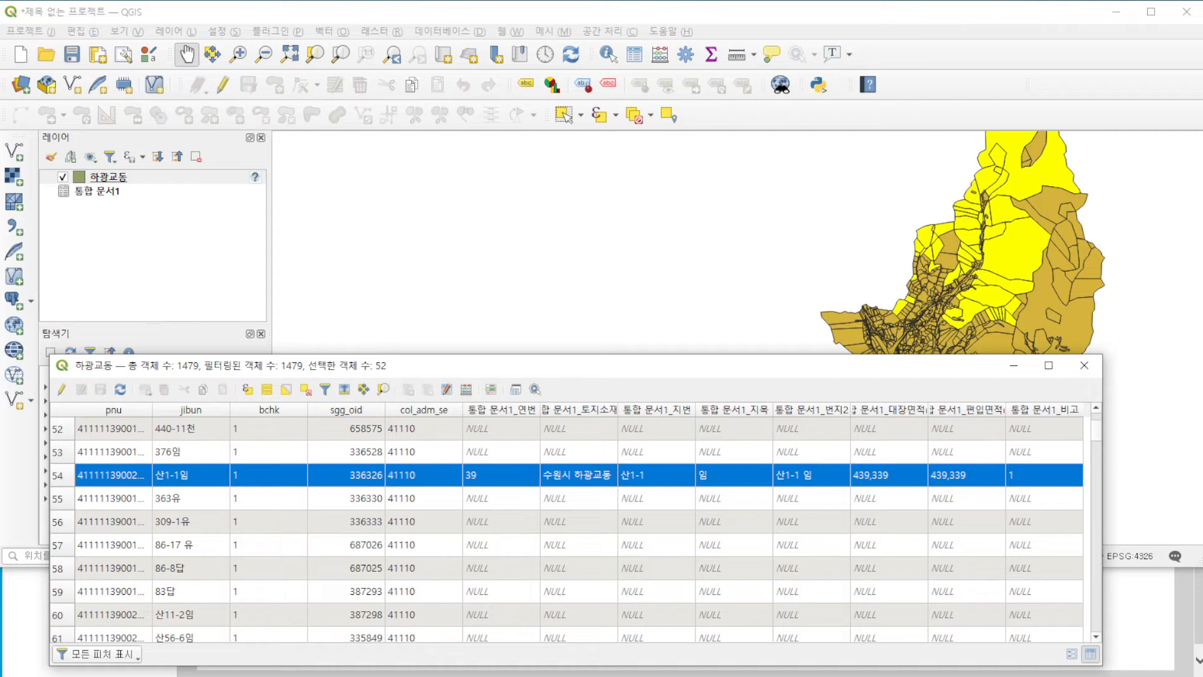
Switch to 토지조서.hwp and check the last serial number of the land register table against the selected parcels.
{"action": "key", "text": "alt+Tab"}
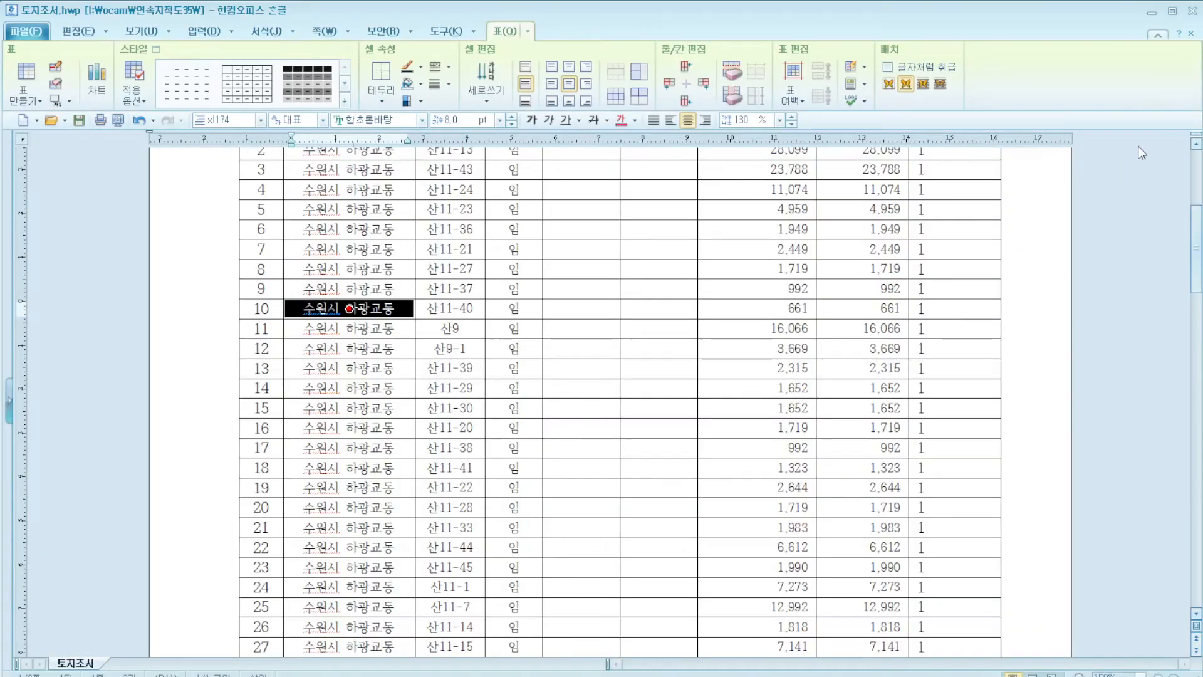
{"action": "scroll", "coordinate": [506, 377], "scroll_direction": "down", "scroll_amount": 10}
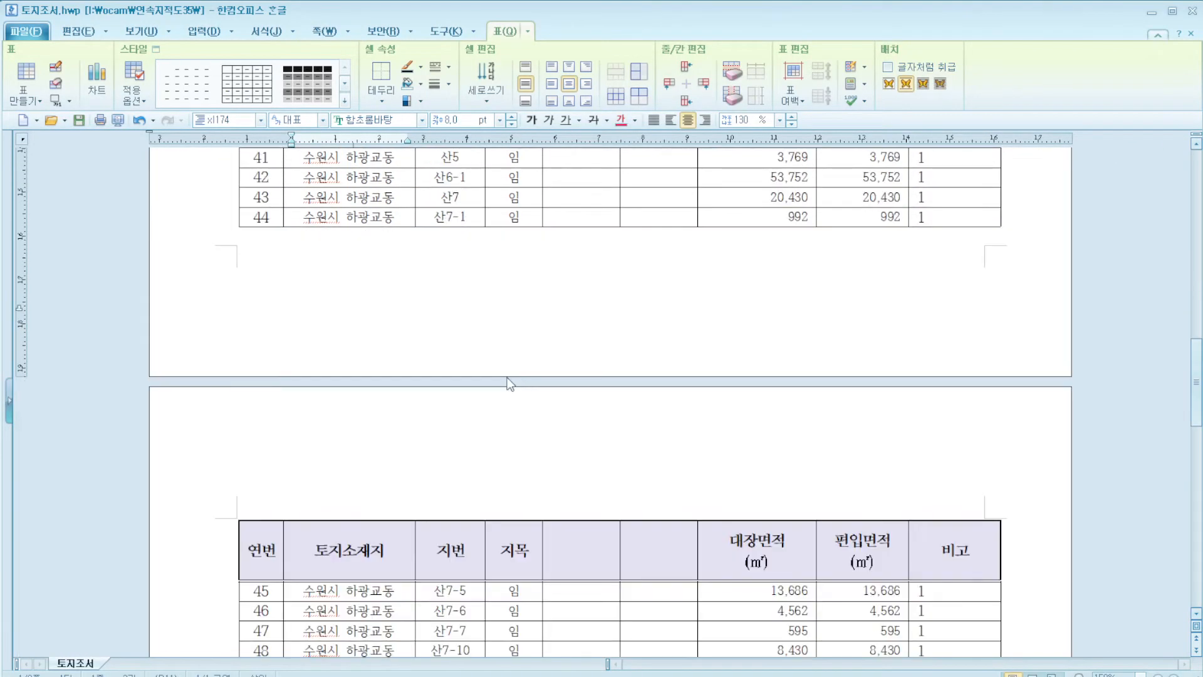
{"action": "scroll", "coordinate": [514, 389], "scroll_direction": "down", "scroll_amount": 5}
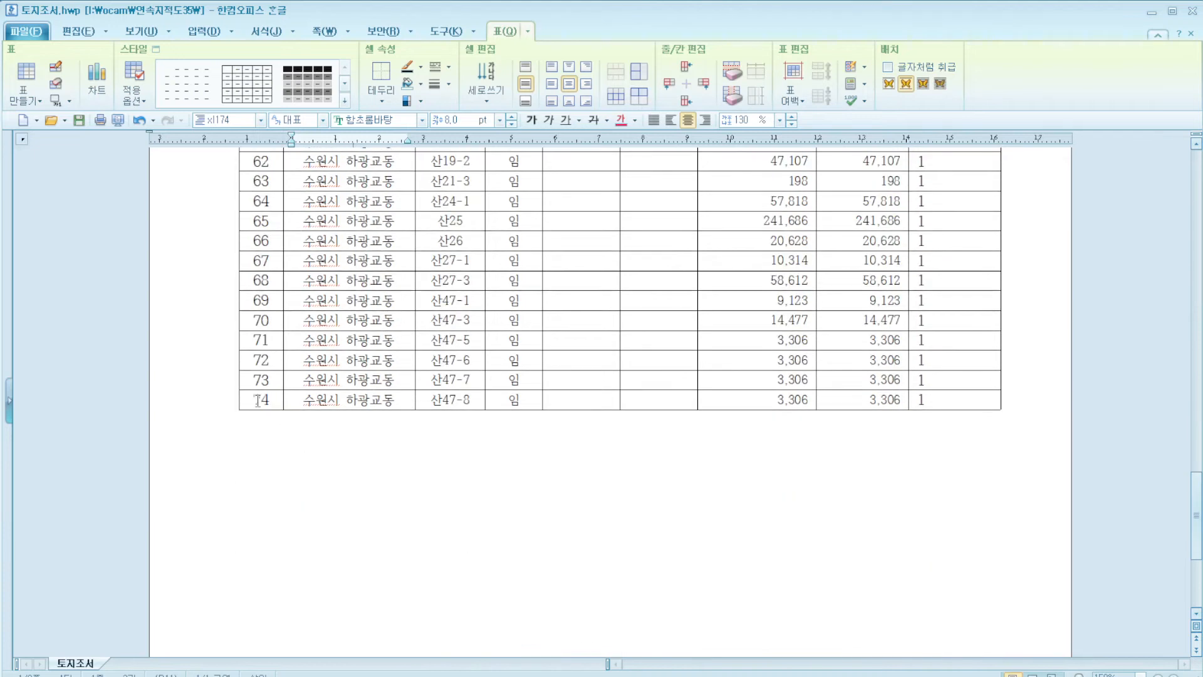
{"action": "left_click_drag", "start_coordinate": [256, 399], "coordinate": [273, 401]}
{"action": "left_click", "coordinate": [289, 422]}
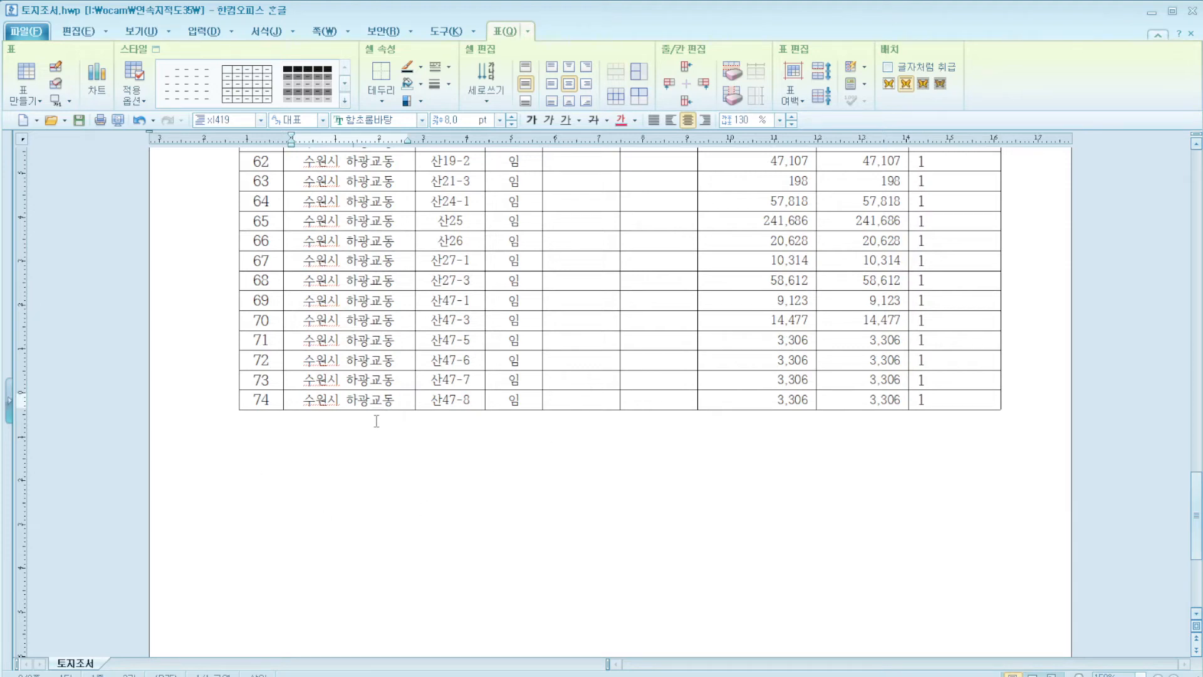
{"action": "scroll", "coordinate": [349, 401], "scroll_direction": "up", "scroll_amount": 3}
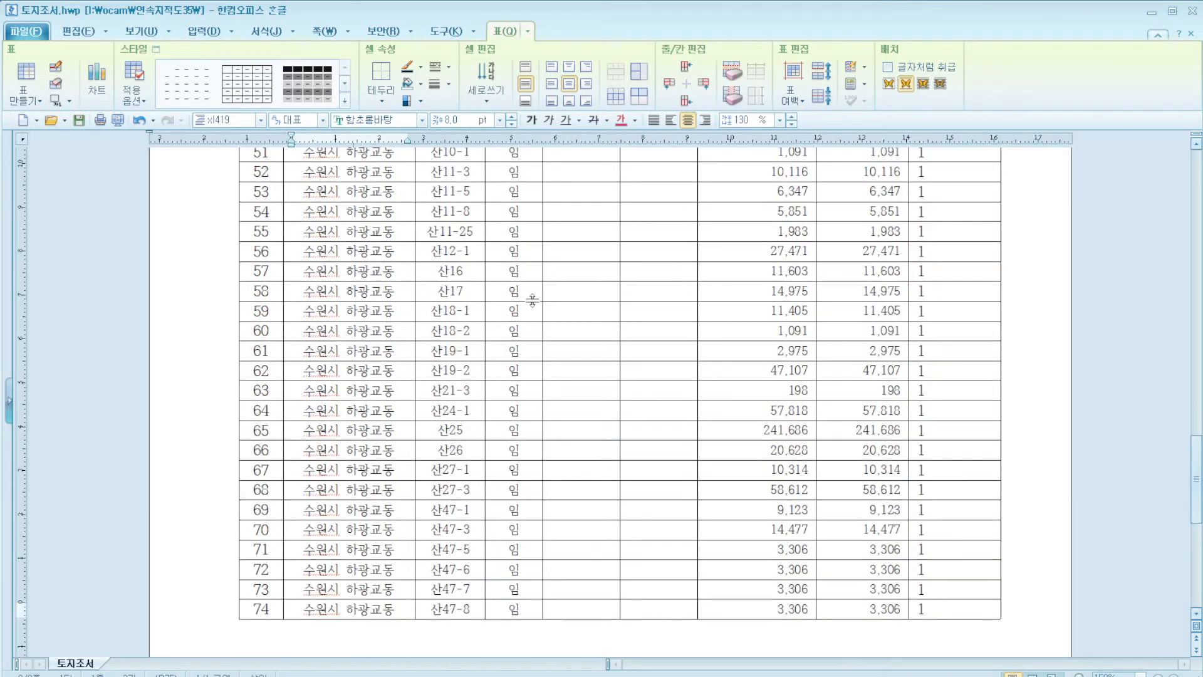
{"action": "left_click", "coordinate": [1151, 12]}
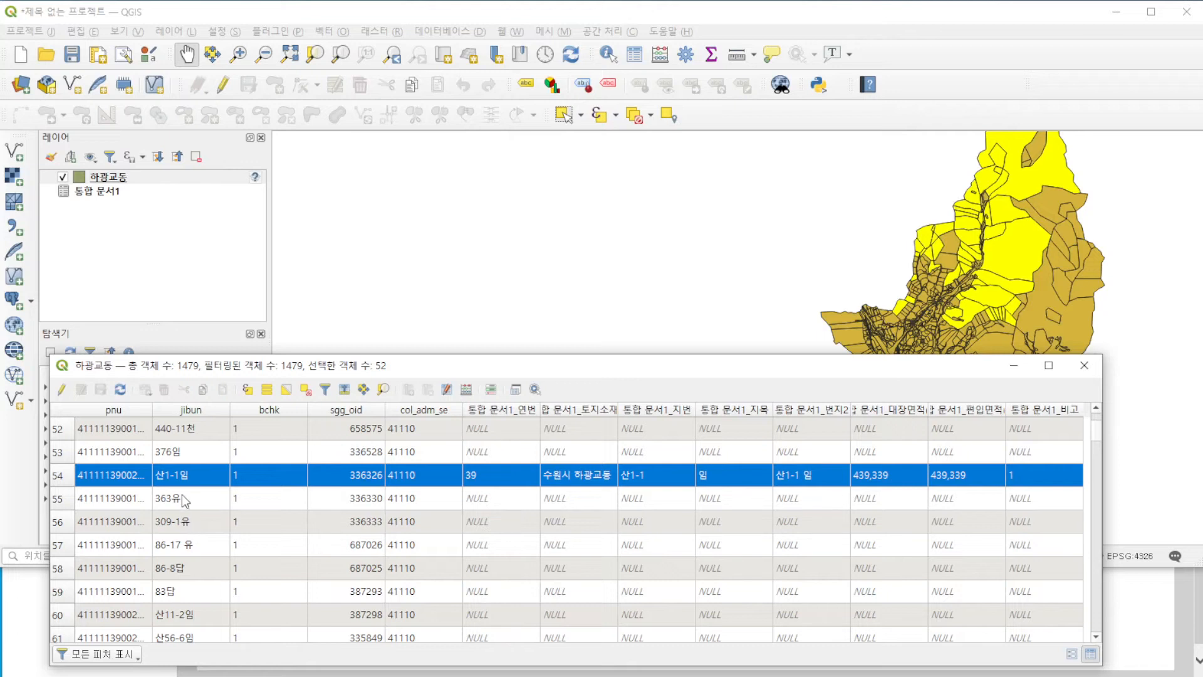
Examine the jibun values in the 하광교동 attribute table for spacing differences between lot number and land category.
{"action": "scroll", "coordinate": [209, 634], "scroll_direction": "down", "scroll_amount": 1}
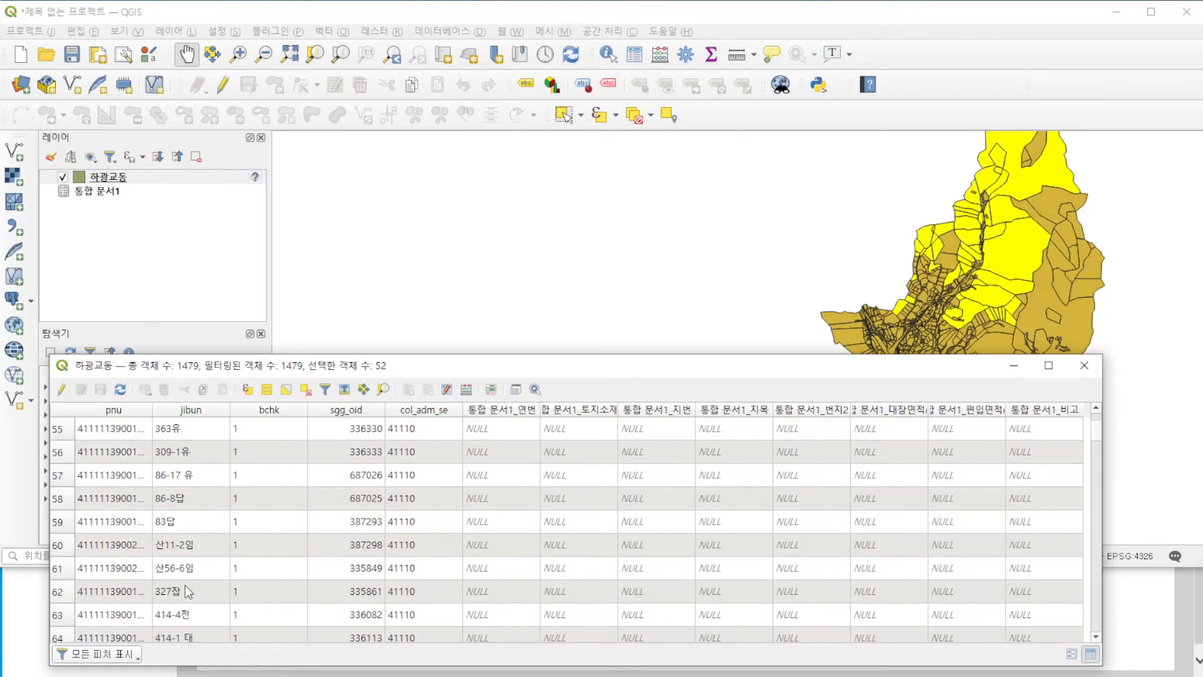
{"action": "scroll", "coordinate": [190, 599], "scroll_direction": "down", "scroll_amount": 1}
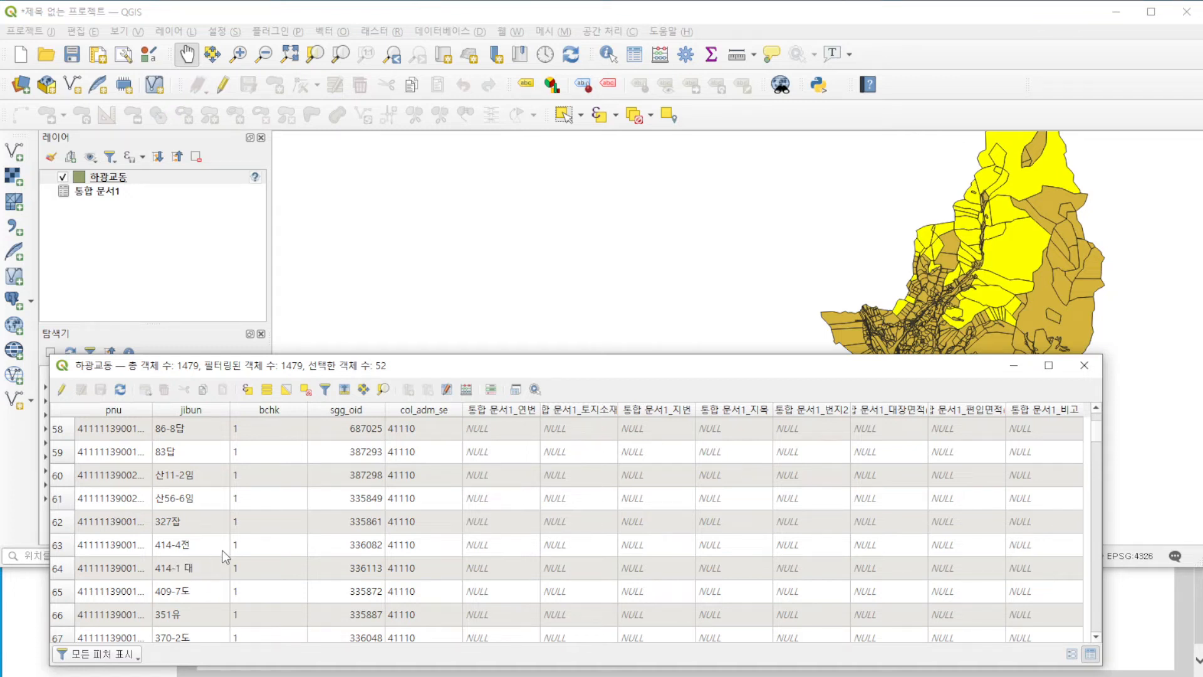
{"action": "scroll", "coordinate": [223, 555], "scroll_direction": "up", "scroll_amount": 4}
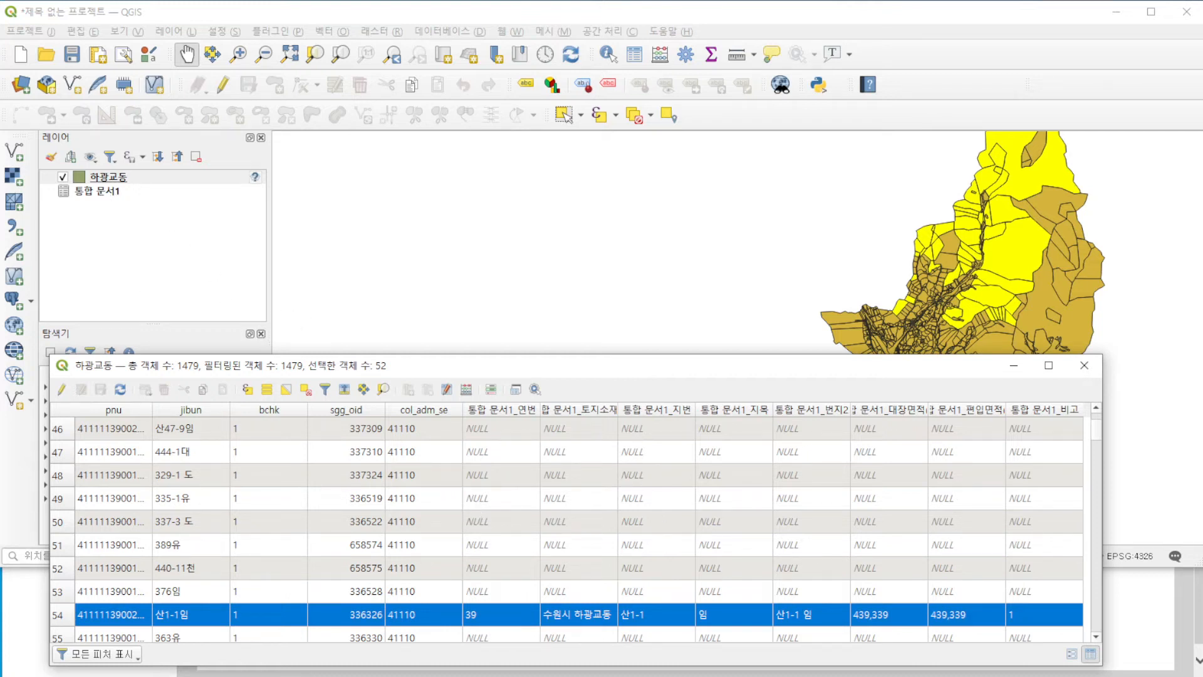
Switch to the Excel workbook 통합 문서1.csv and save a copy as 통합 문서2.csv in CSV format.
{"action": "key", "text": "alt+Tab"}
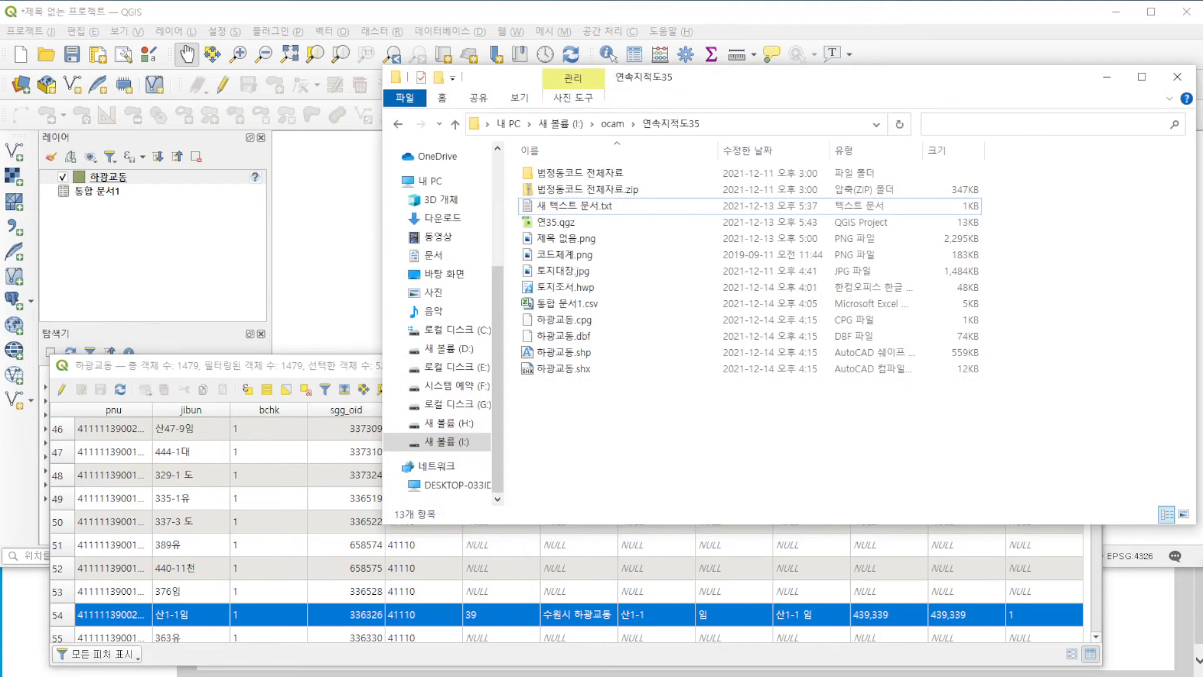
{"action": "key", "text": "alt+Tab"}
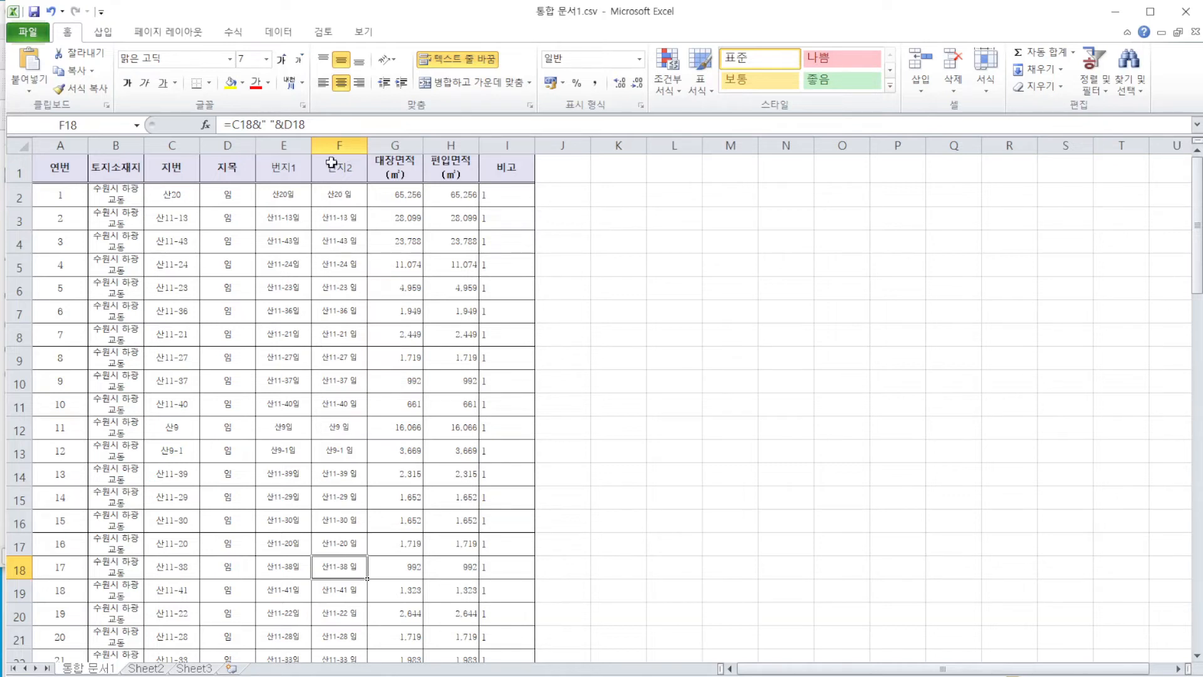
{"action": "left_click", "coordinate": [28, 33]}
{"action": "left_click", "coordinate": [103, 88]}
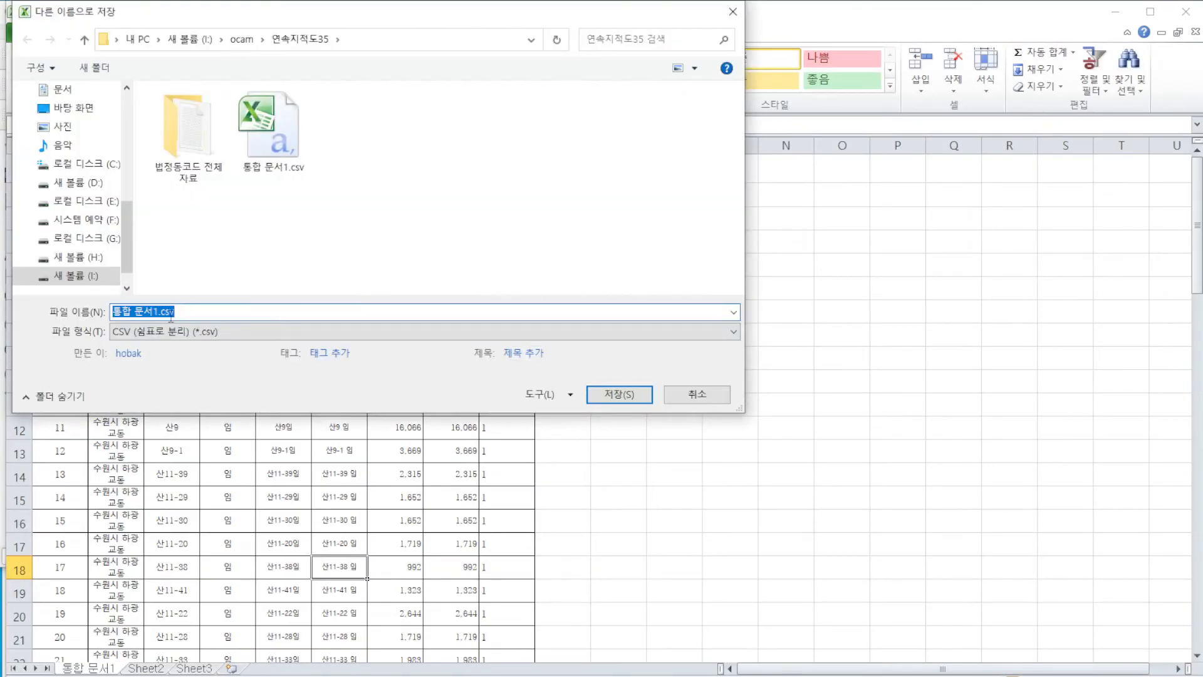
{"action": "left_click", "coordinate": [158, 311]}
{"action": "left_click", "coordinate": [611, 395]}
{"action": "left_click", "coordinate": [700, 459]}
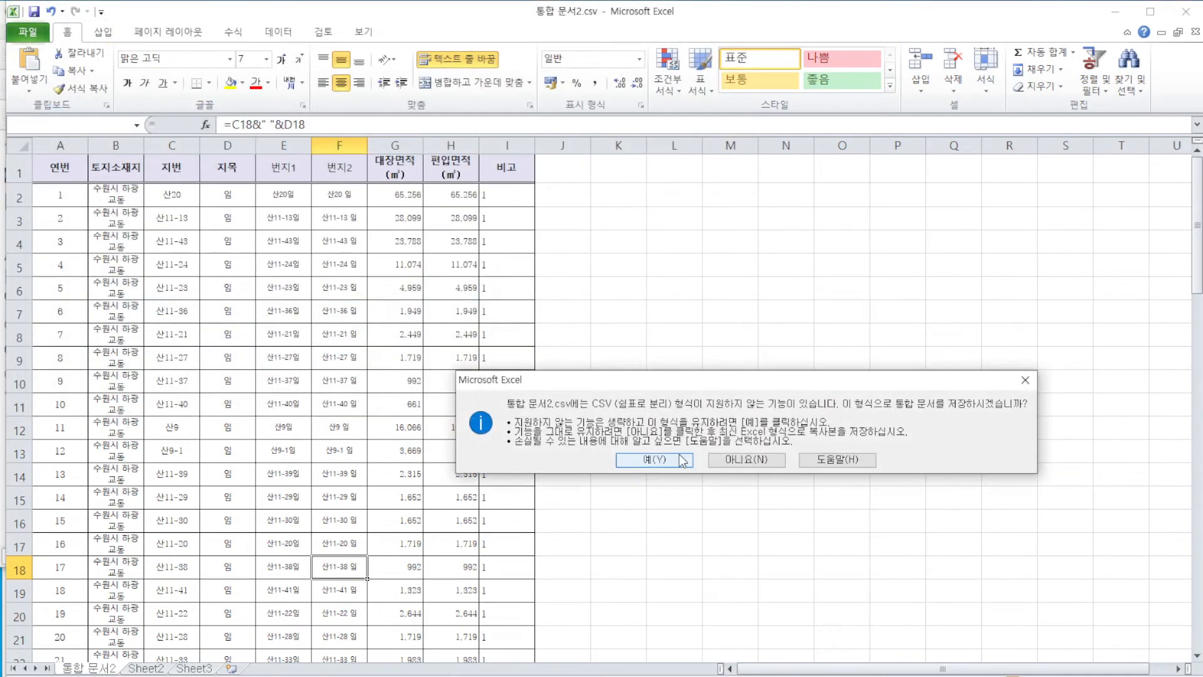
{"action": "left_click", "coordinate": [695, 460]}
{"action": "left_click", "coordinate": [1114, 11]}
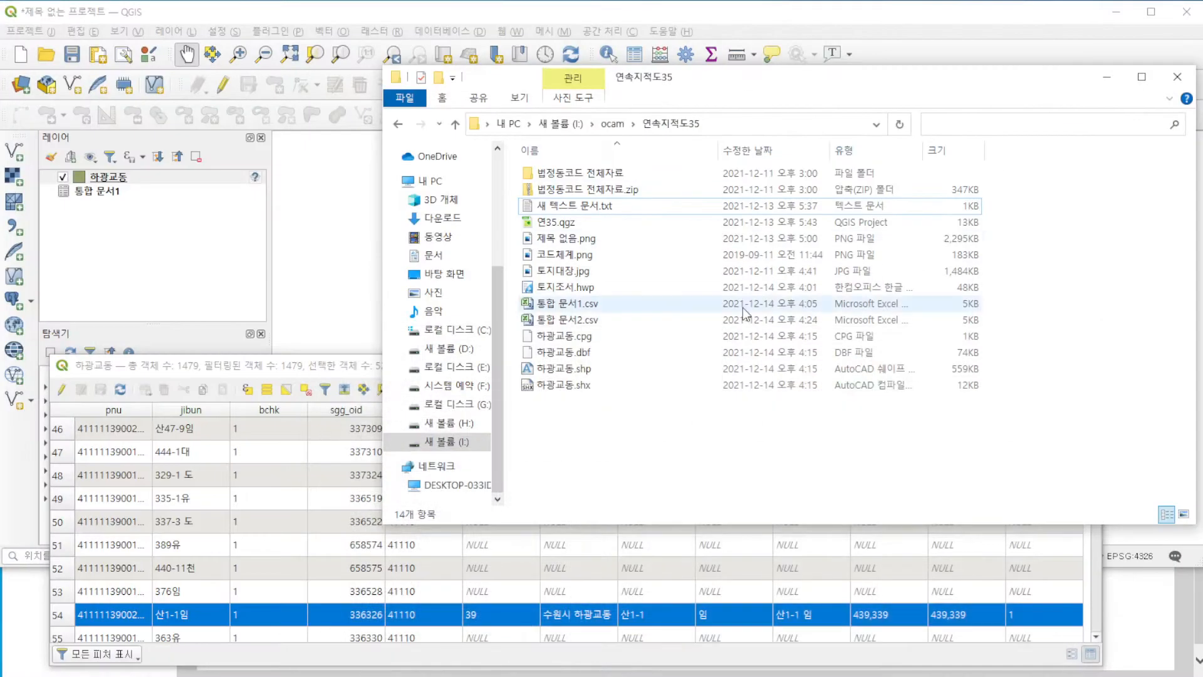
Back in QGIS, choose 통합 문서2.csv from the 연속지적도35 folder as the source of a new vector layer.
{"action": "left_click", "coordinate": [152, 183]}
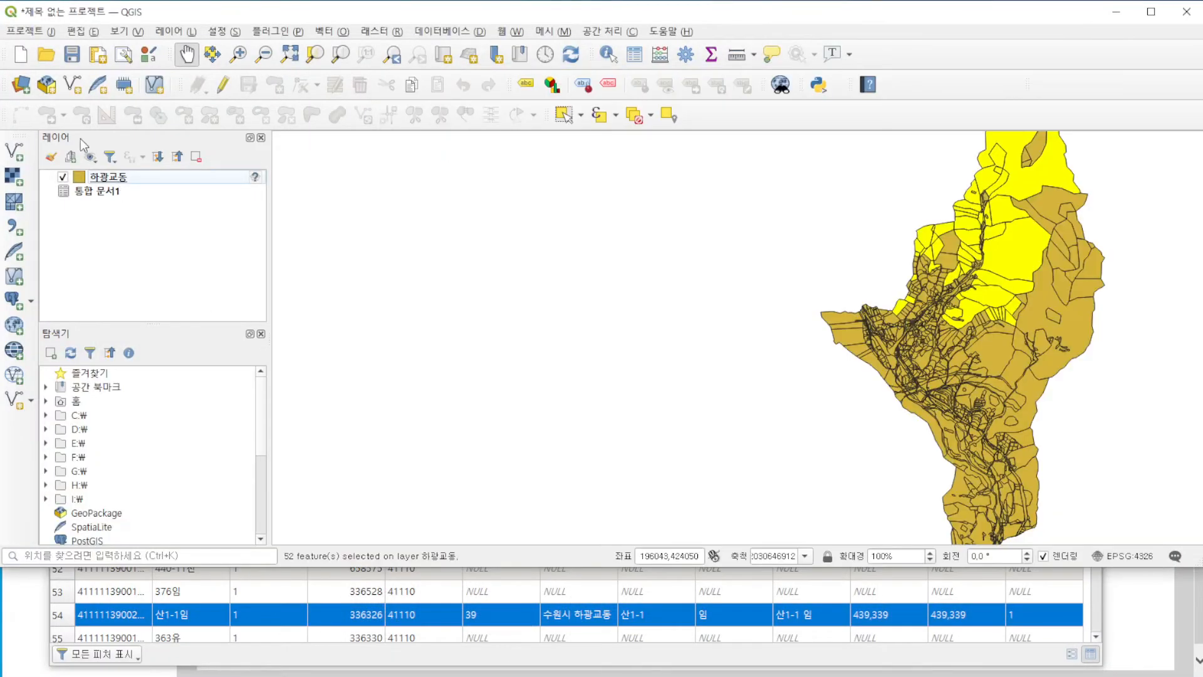
{"action": "left_click", "coordinate": [176, 30]}
{"action": "mouse_move", "coordinate": [224, 65]}
{"action": "left_click", "coordinate": [476, 84]}
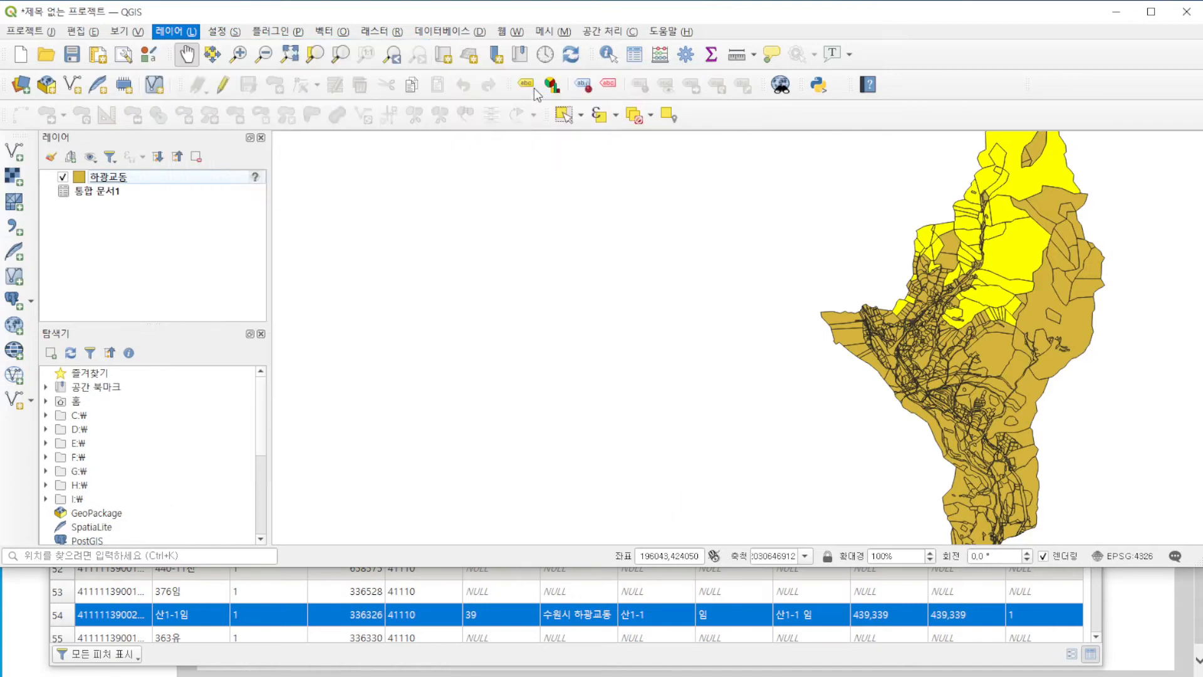
{"action": "left_click", "coordinate": [968, 247]}
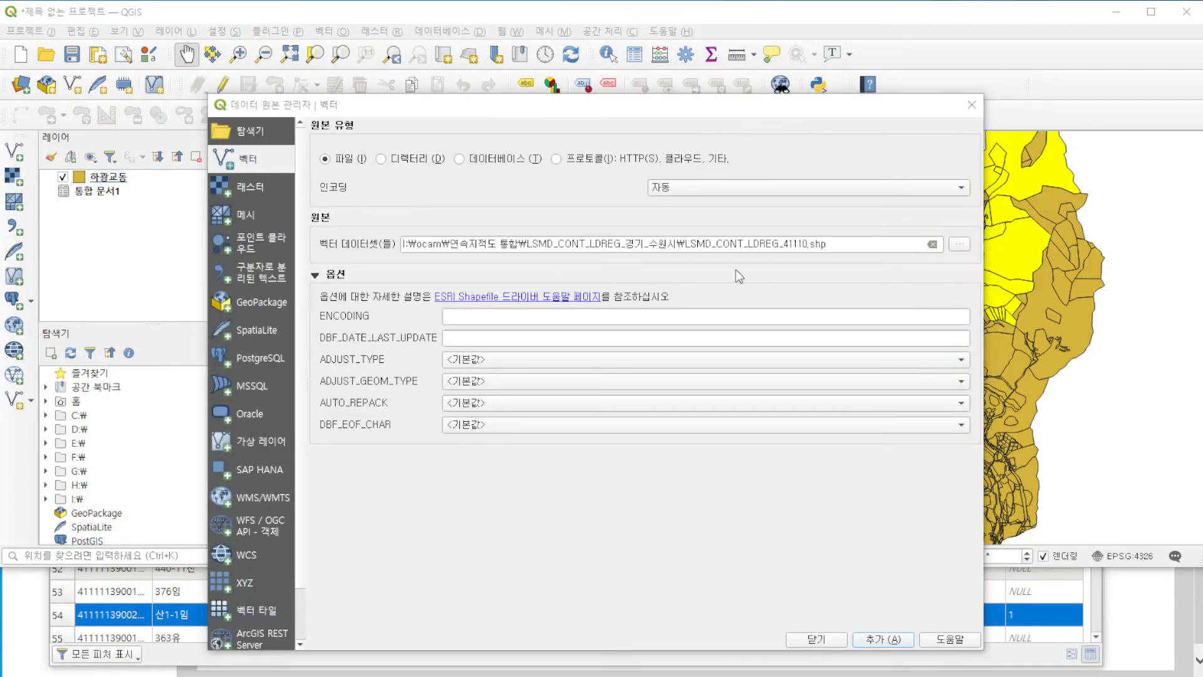
{"action": "left_click", "coordinate": [404, 164]}
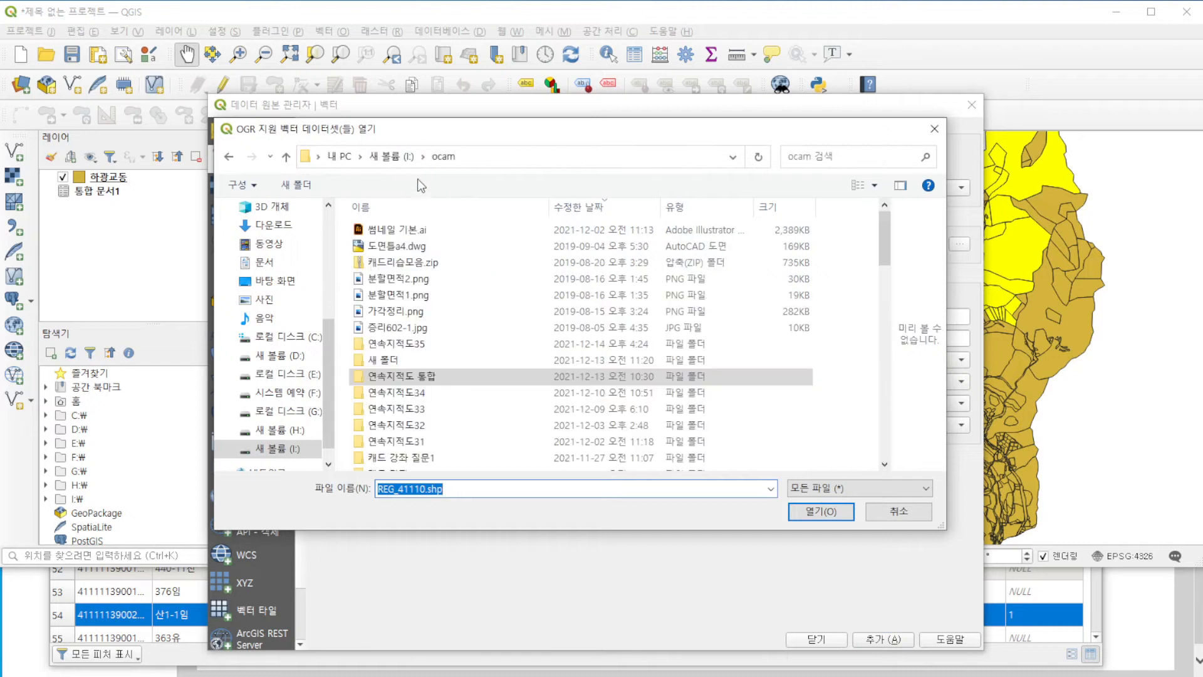
{"action": "left_click", "coordinate": [413, 343]}
{"action": "double_click", "coordinate": [413, 343]}
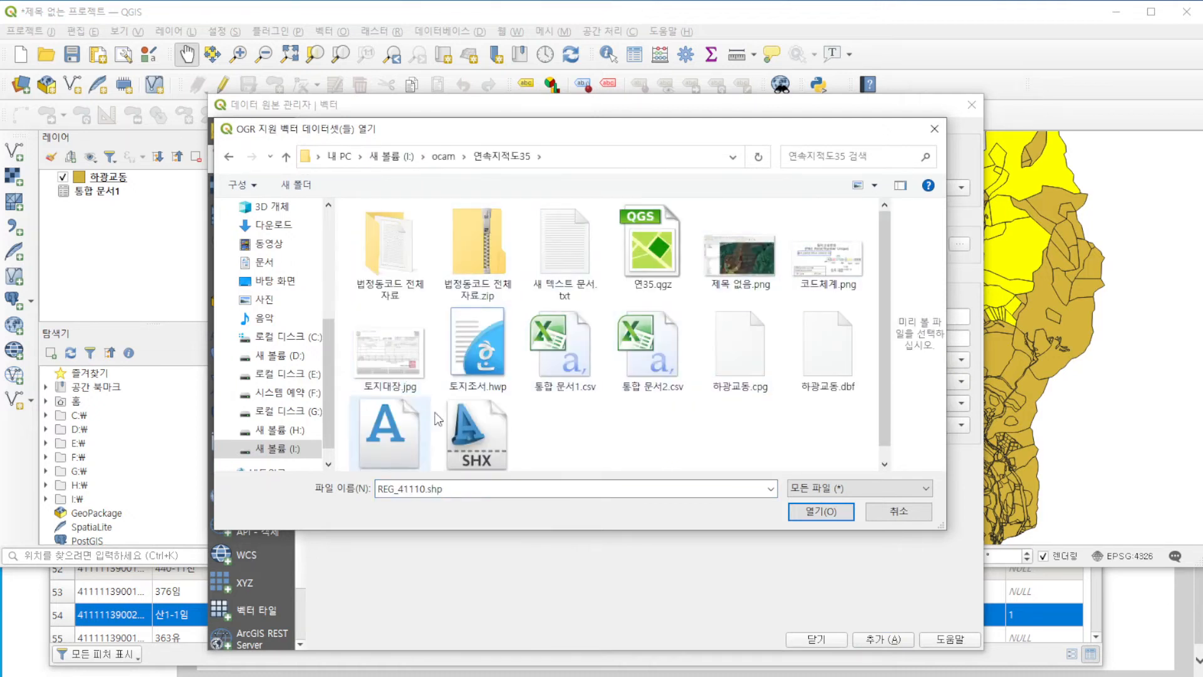
{"action": "left_click", "coordinate": [637, 376]}
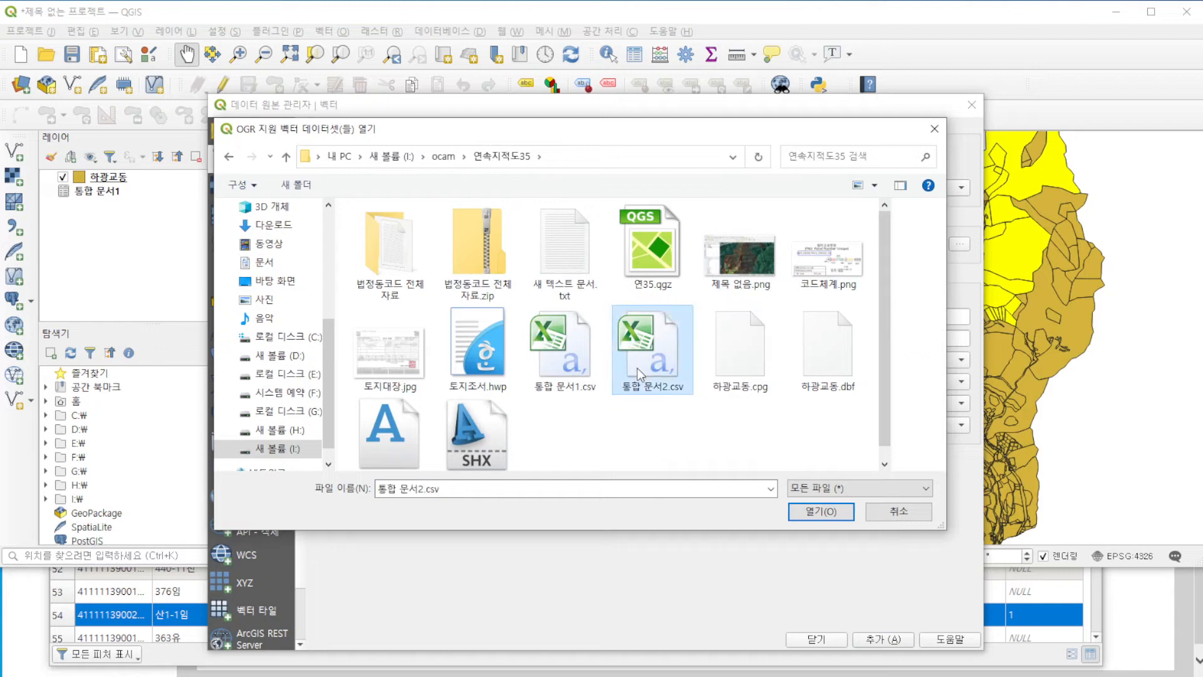
{"action": "left_click", "coordinate": [821, 511]}
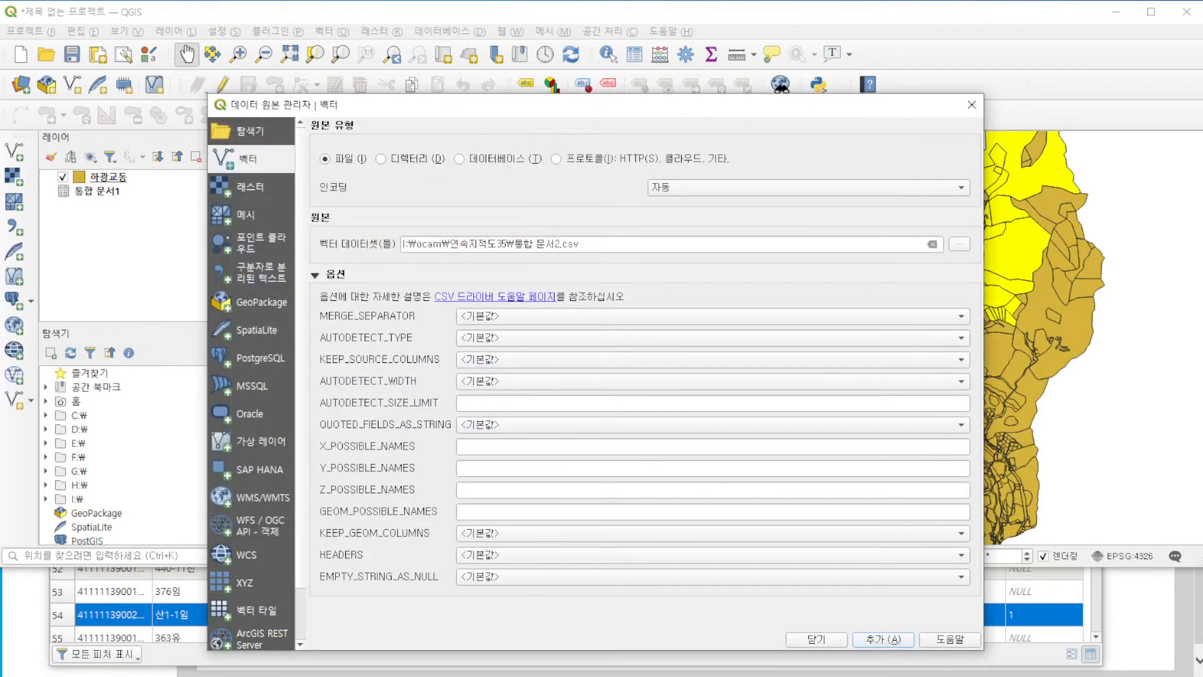
Add the 통합 문서2 table to the project and move it beneath 통합 문서1 in the layer order.
{"action": "left_click", "coordinate": [865, 637]}
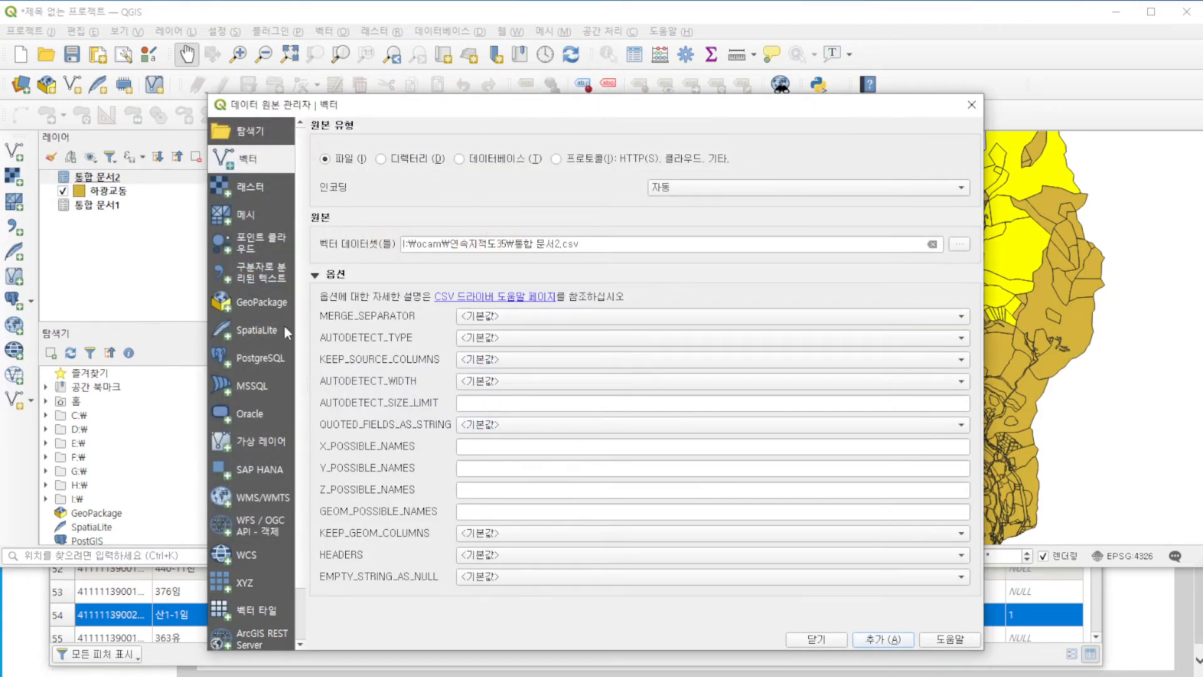
{"action": "left_click", "coordinate": [816, 639]}
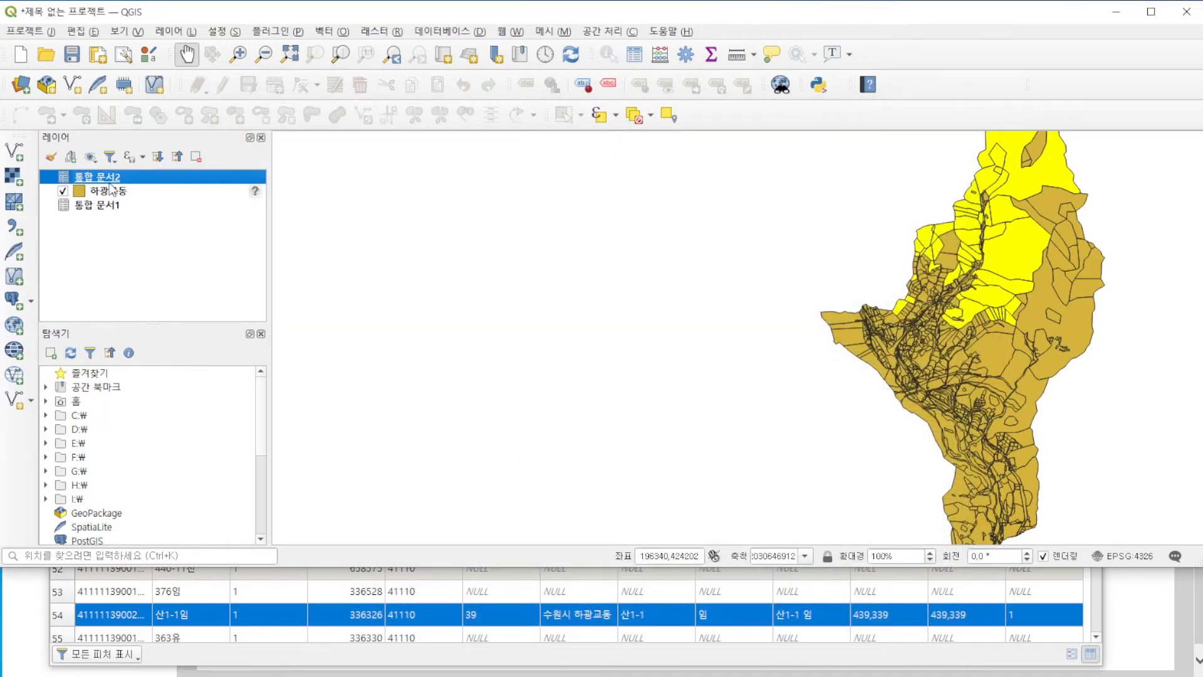
{"action": "left_click_drag", "start_coordinate": [110, 181], "coordinate": [115, 236]}
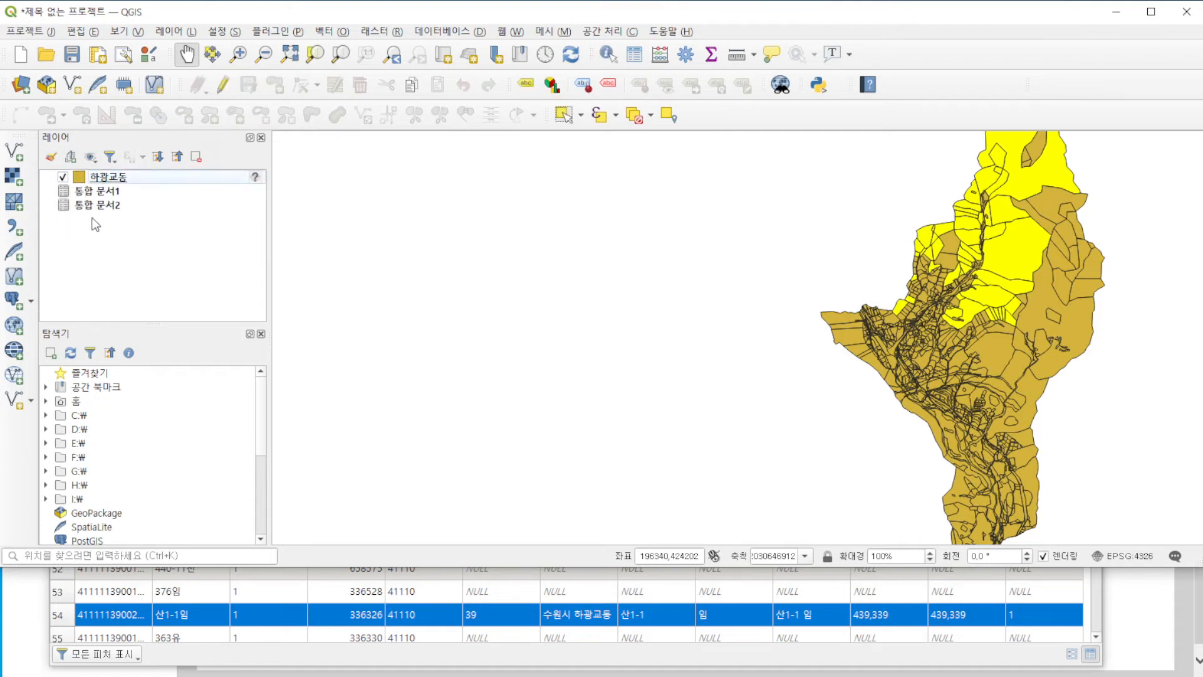
Join the 통합 문서2 table to the 하광교동 layer with 번지2 as join field and jibun as target field.
{"action": "right_click", "coordinate": [111, 179]}
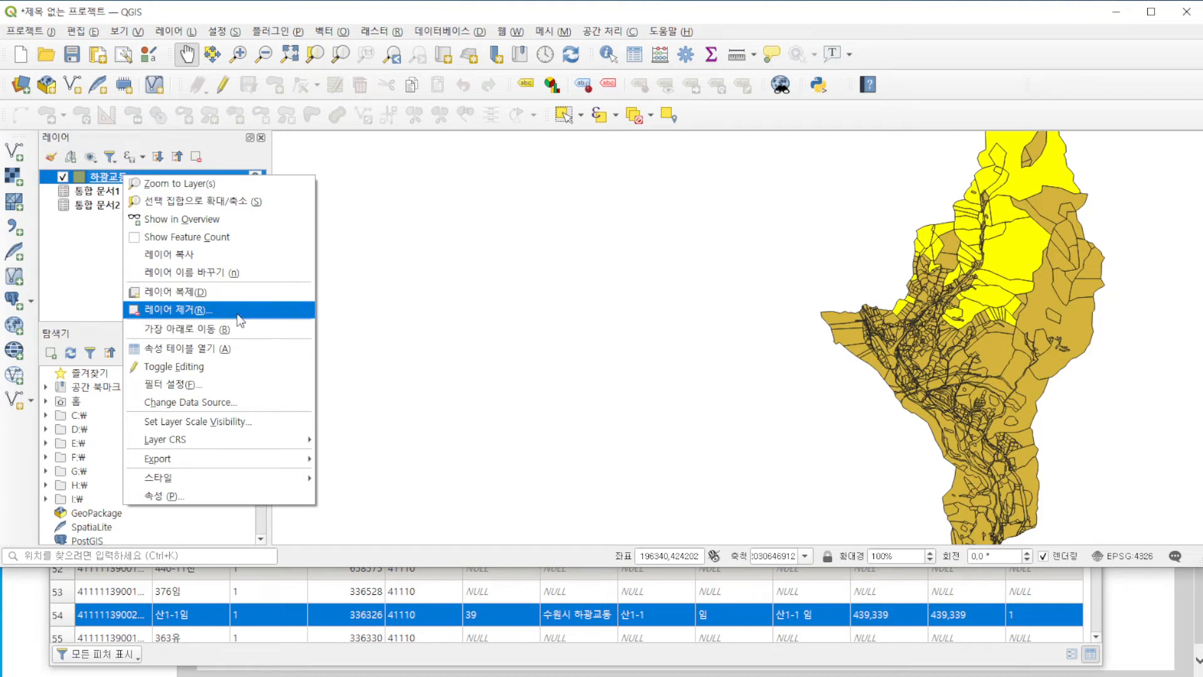
{"action": "left_click", "coordinate": [228, 490]}
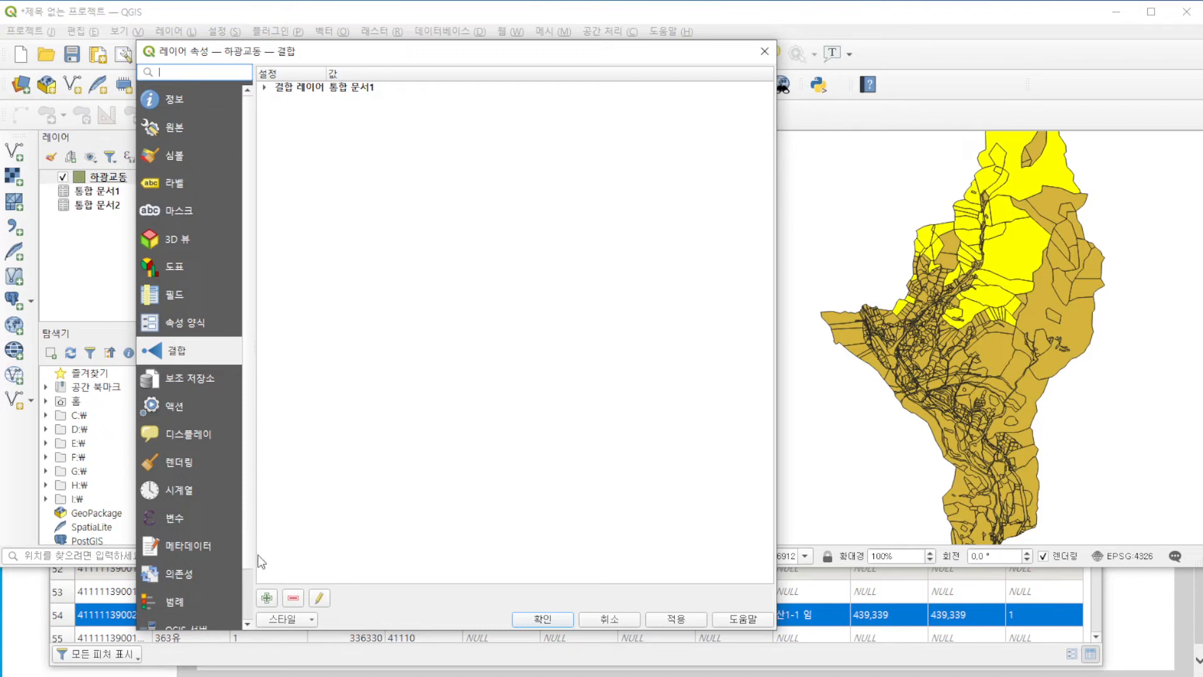
{"action": "left_click", "coordinate": [266, 597]}
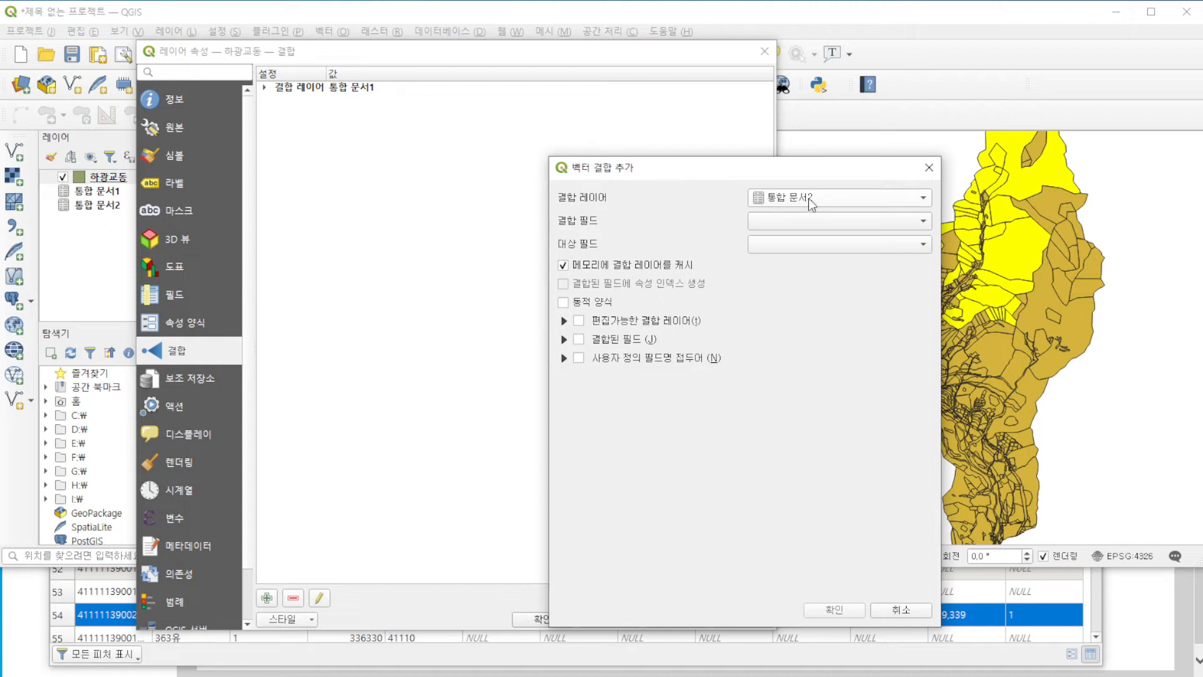
{"action": "left_click", "coordinate": [765, 221]}
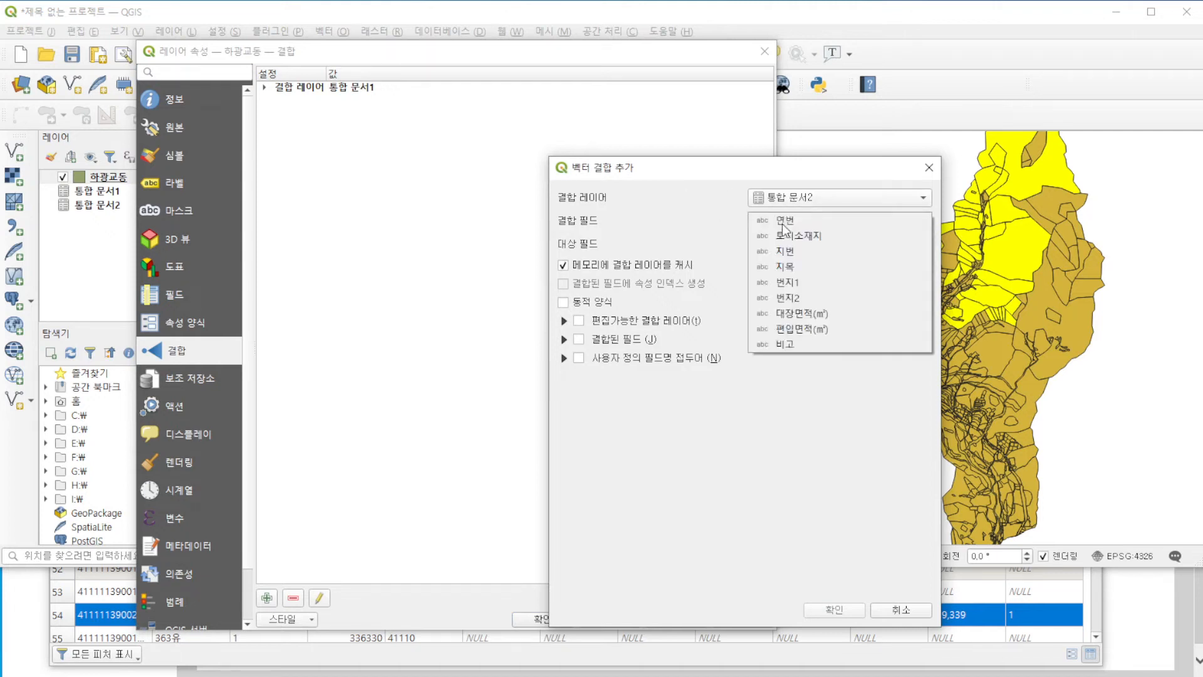
{"action": "left_click", "coordinate": [811, 299]}
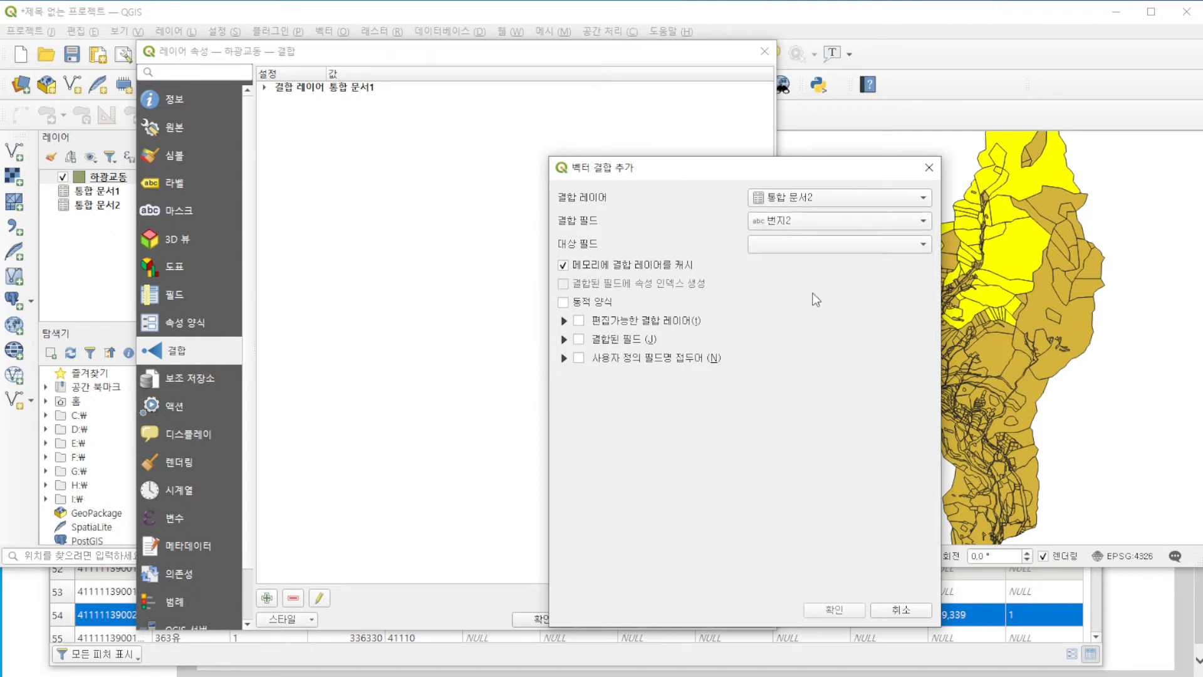
{"action": "left_click", "coordinate": [802, 244]}
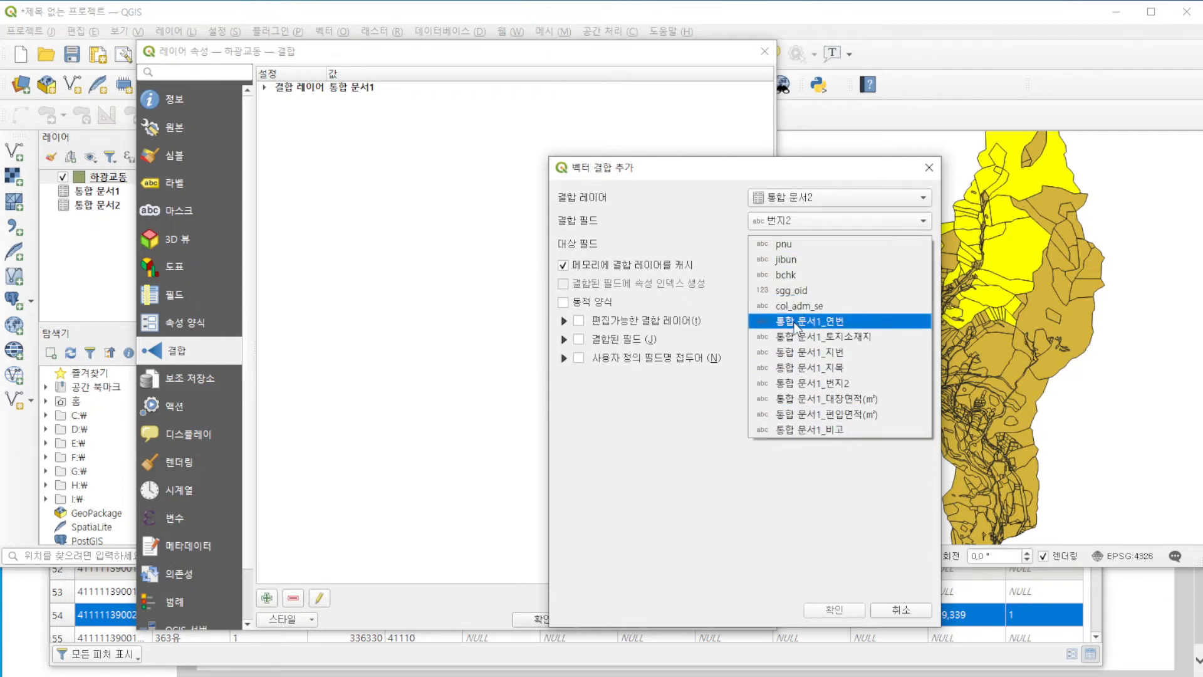
{"action": "left_click", "coordinate": [791, 258]}
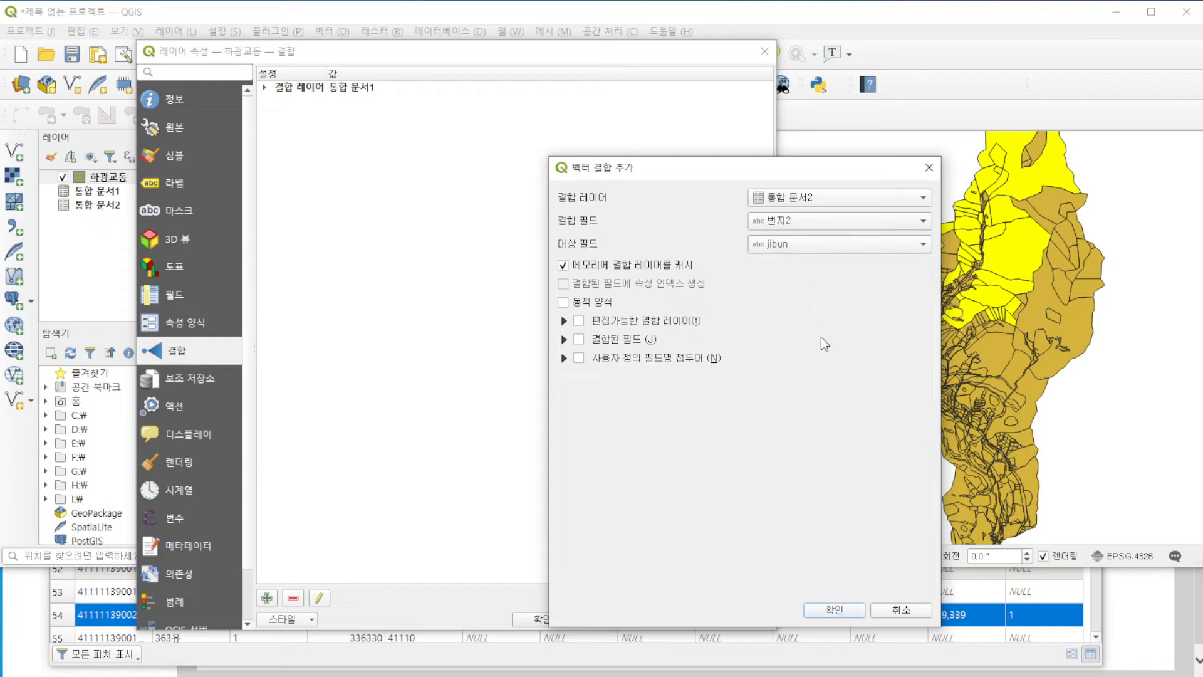
{"action": "left_click", "coordinate": [839, 608]}
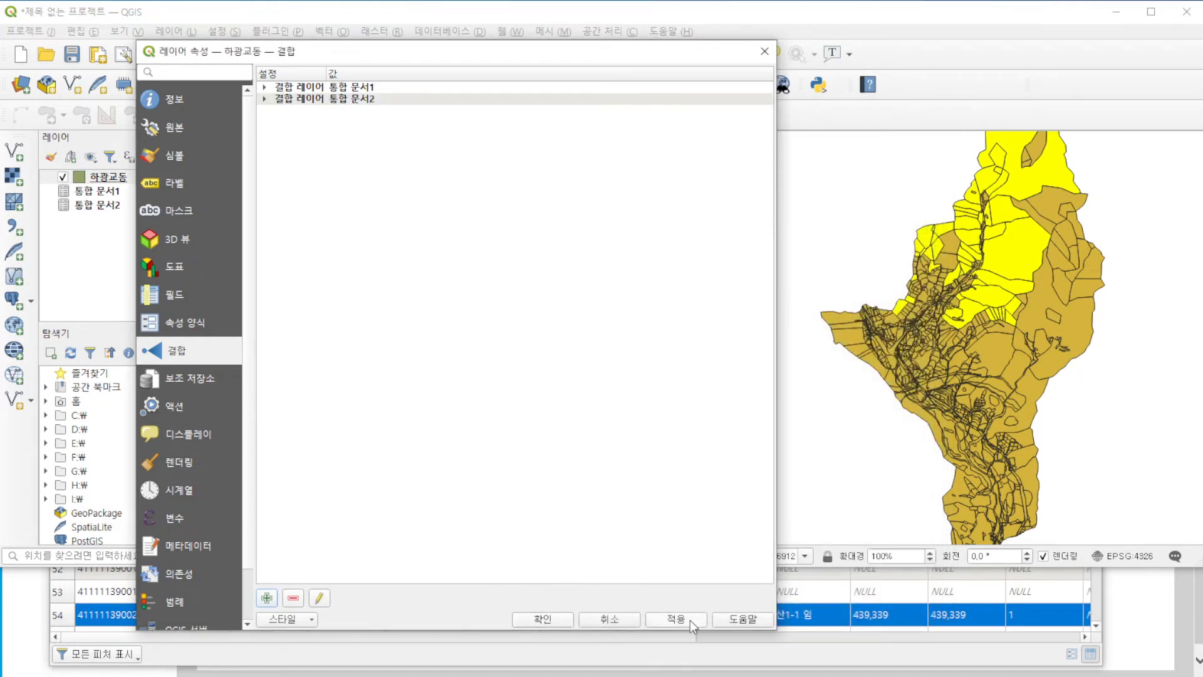
{"action": "left_click", "coordinate": [542, 621]}
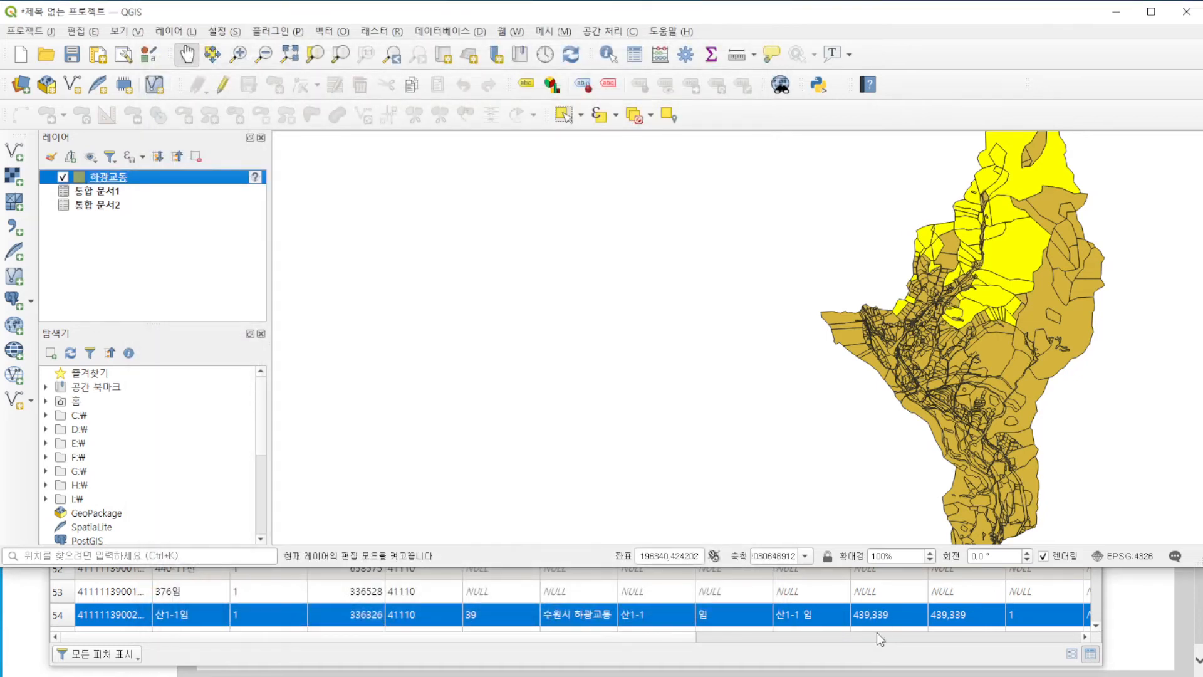
Review and close the open 하광교동 attribute table, and clear the parcel selection on the map.
{"action": "left_click", "coordinate": [761, 650]}
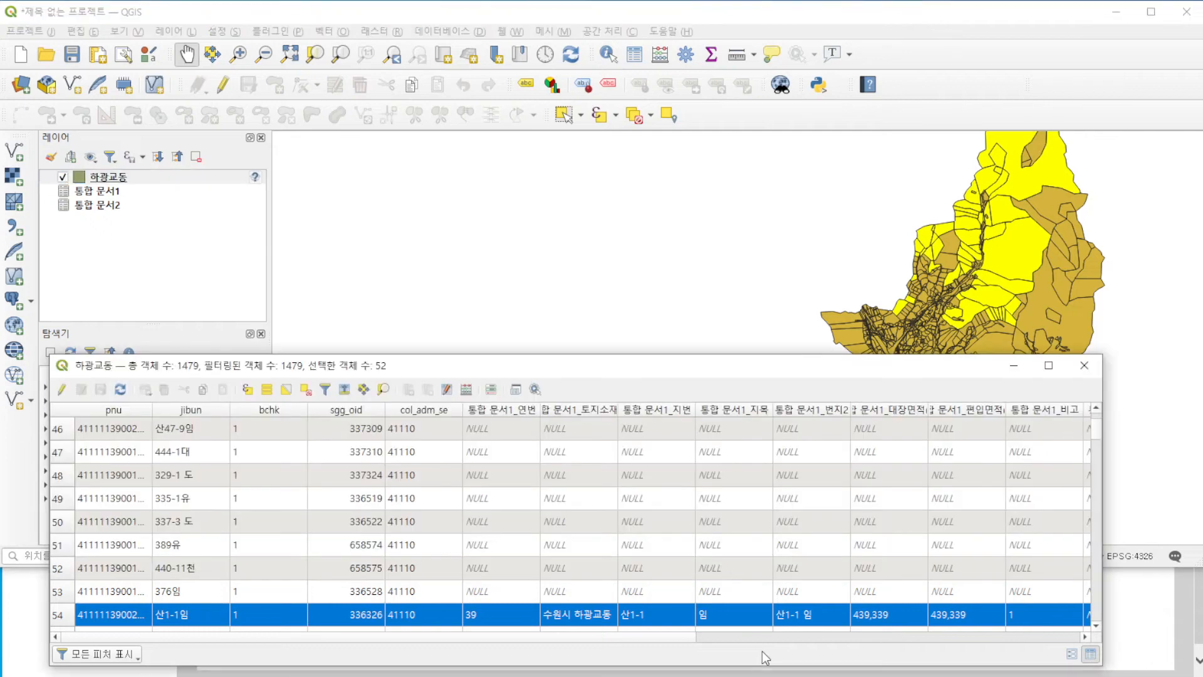
{"action": "scroll", "coordinate": [728, 537], "scroll_direction": "down", "scroll_amount": 3}
{"action": "scroll", "coordinate": [731, 544], "scroll_direction": "up", "scroll_amount": 6}
{"action": "scroll", "coordinate": [914, 540], "scroll_direction": "down", "scroll_amount": 4}
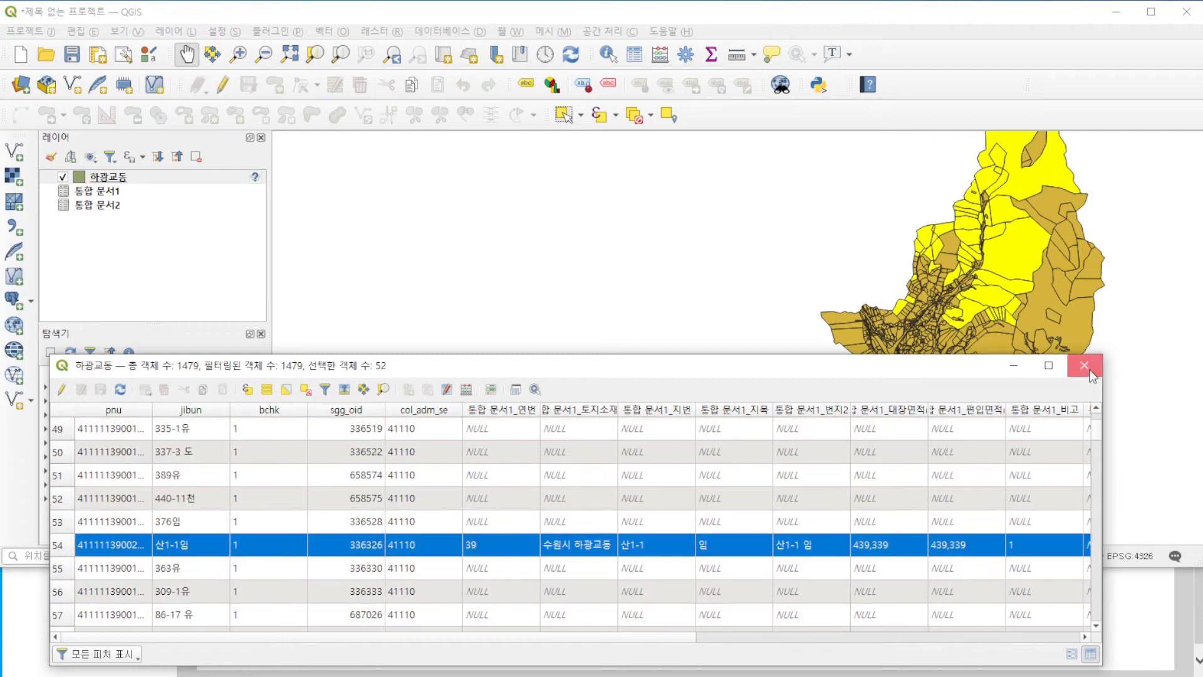
{"action": "left_click", "coordinate": [1084, 365]}
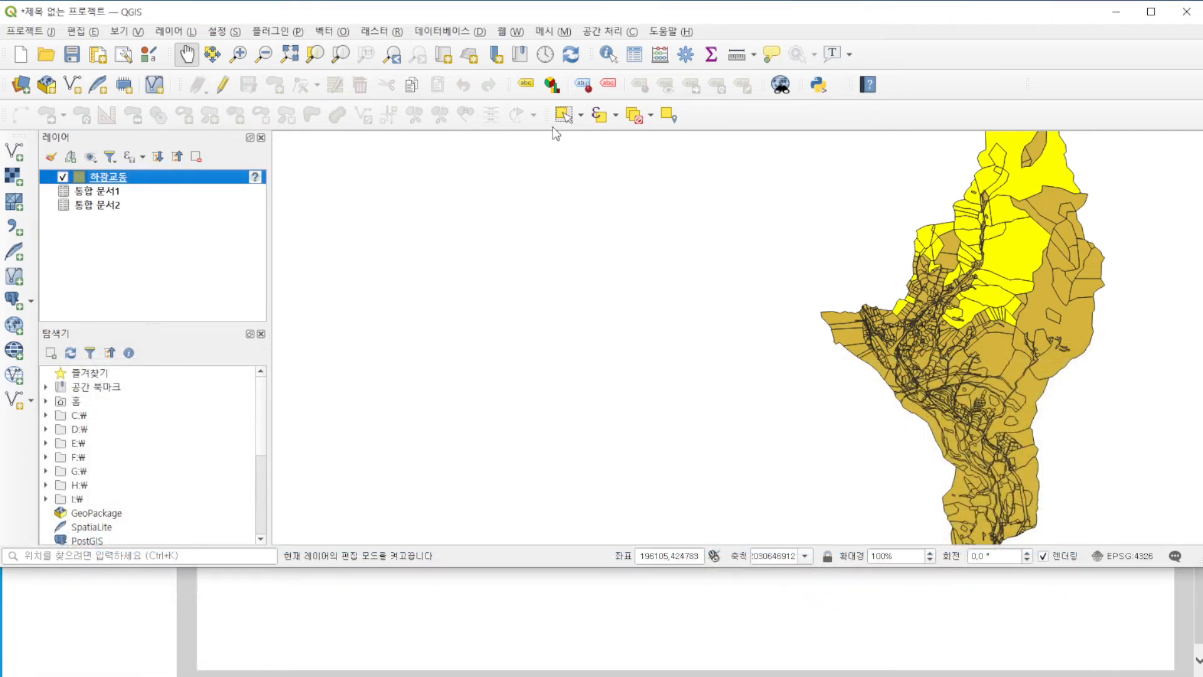
{"action": "left_click", "coordinate": [634, 115]}
{"action": "scroll", "coordinate": [932, 359], "scroll_direction": "up", "scroll_amount": 2}
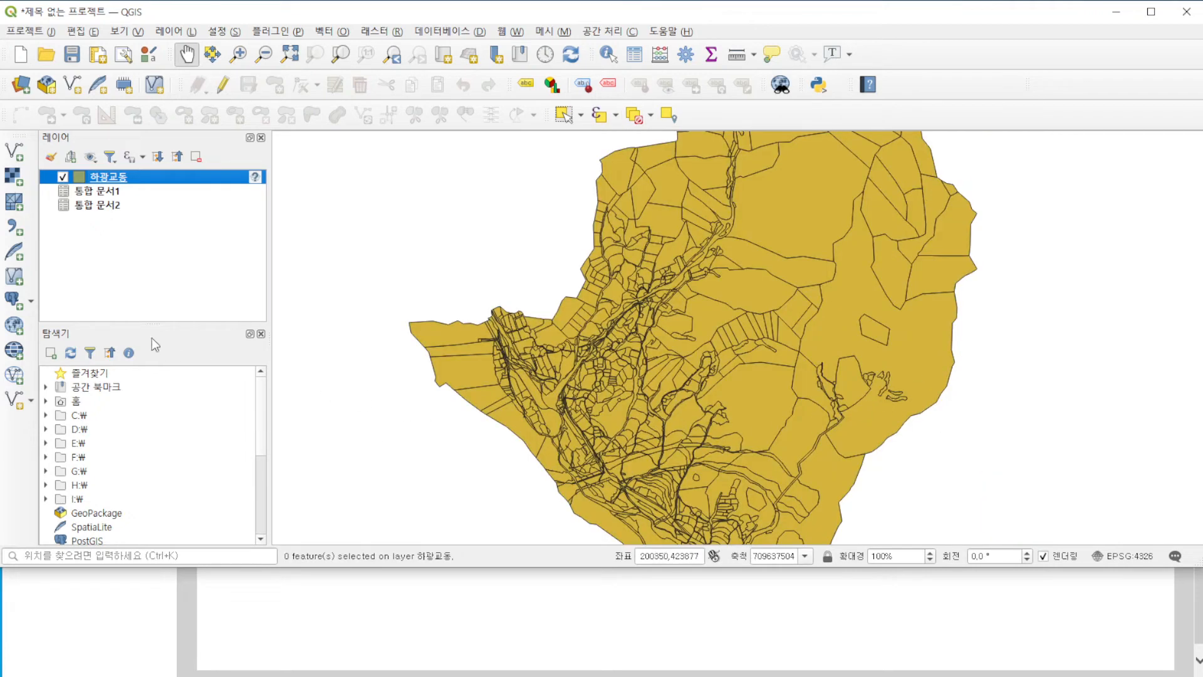
Reopen the 하광교동 attribute table and examine the joined 통합 문서2 columns.
{"action": "left_click", "coordinate": [103, 206]}
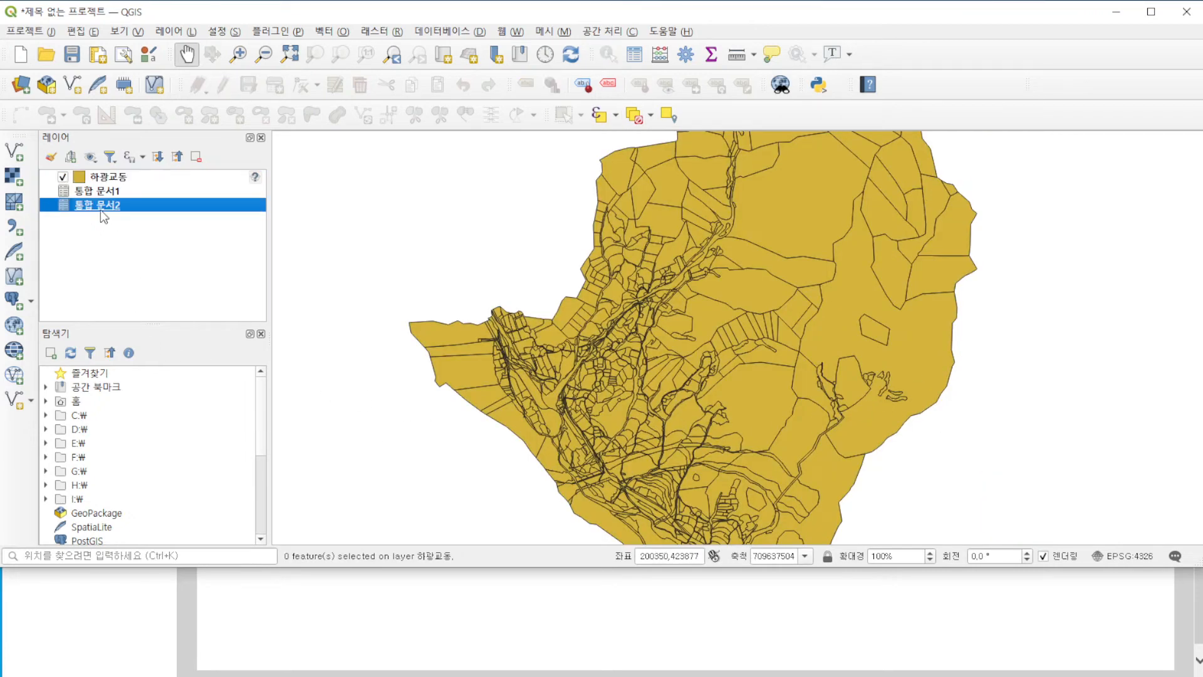
{"action": "left_click", "coordinate": [119, 179]}
{"action": "right_click", "coordinate": [119, 179]}
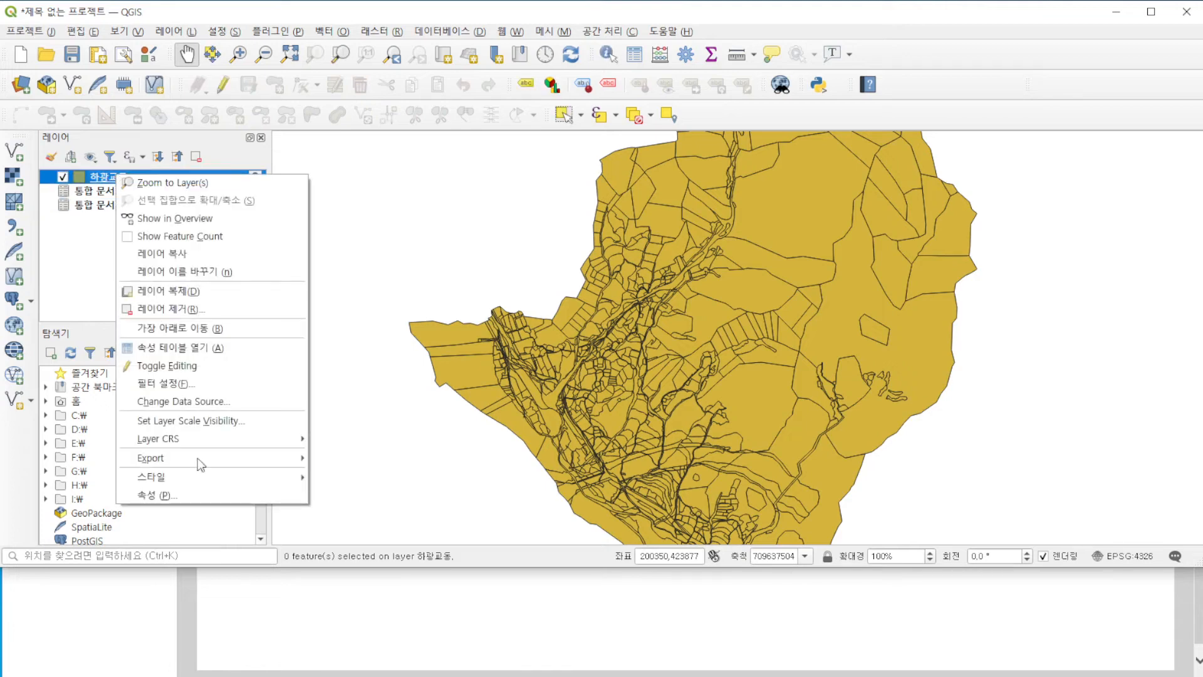
{"action": "left_click", "coordinate": [191, 349]}
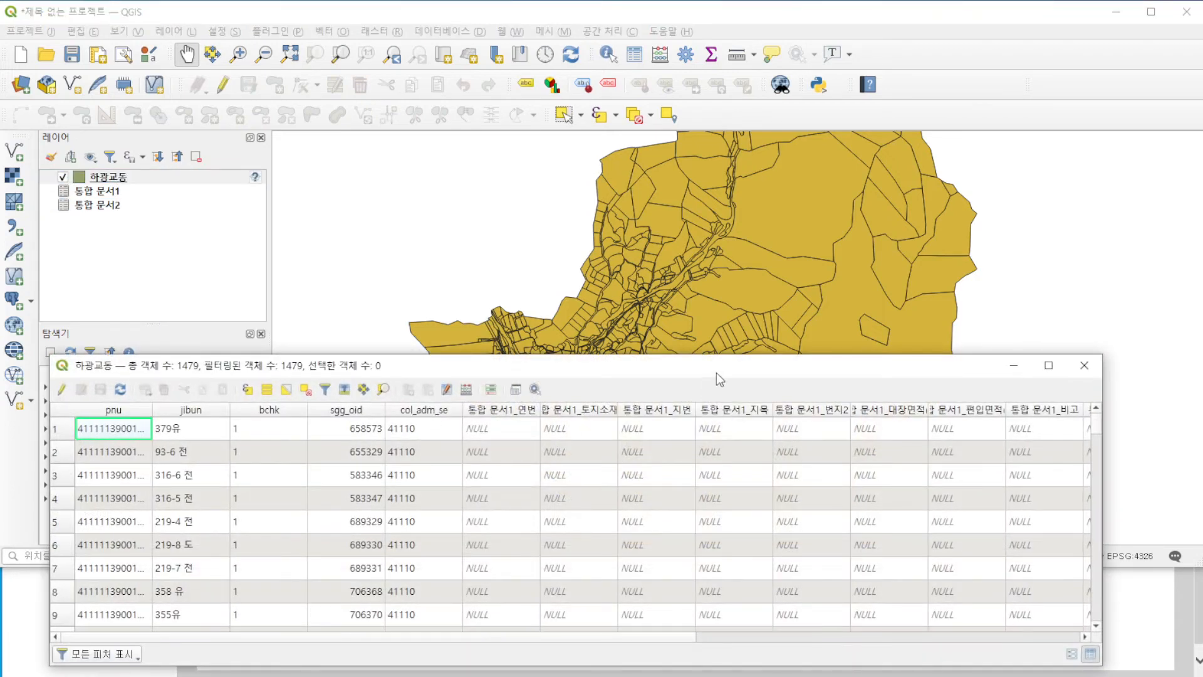
{"action": "left_click_drag", "start_coordinate": [577, 637], "coordinate": [1007, 659]}
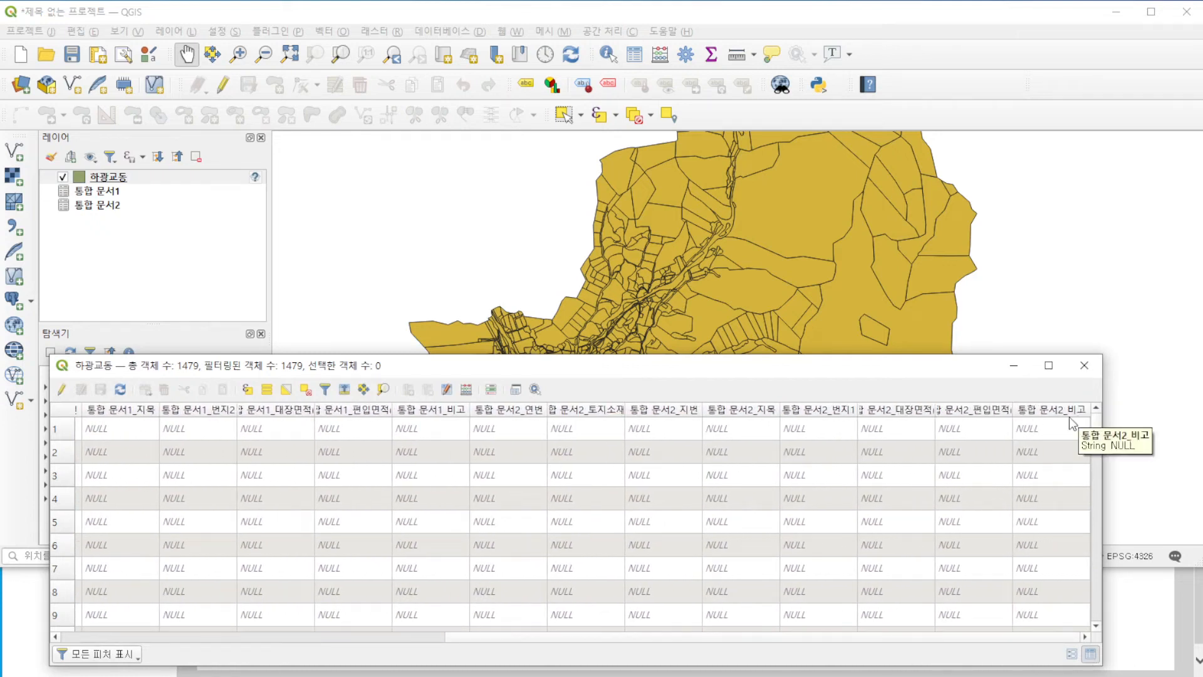
{"action": "scroll", "coordinate": [1027, 530], "scroll_direction": "down", "scroll_amount": 20}
{"action": "scroll", "coordinate": [1025, 530], "scroll_direction": "down", "scroll_amount": 6}
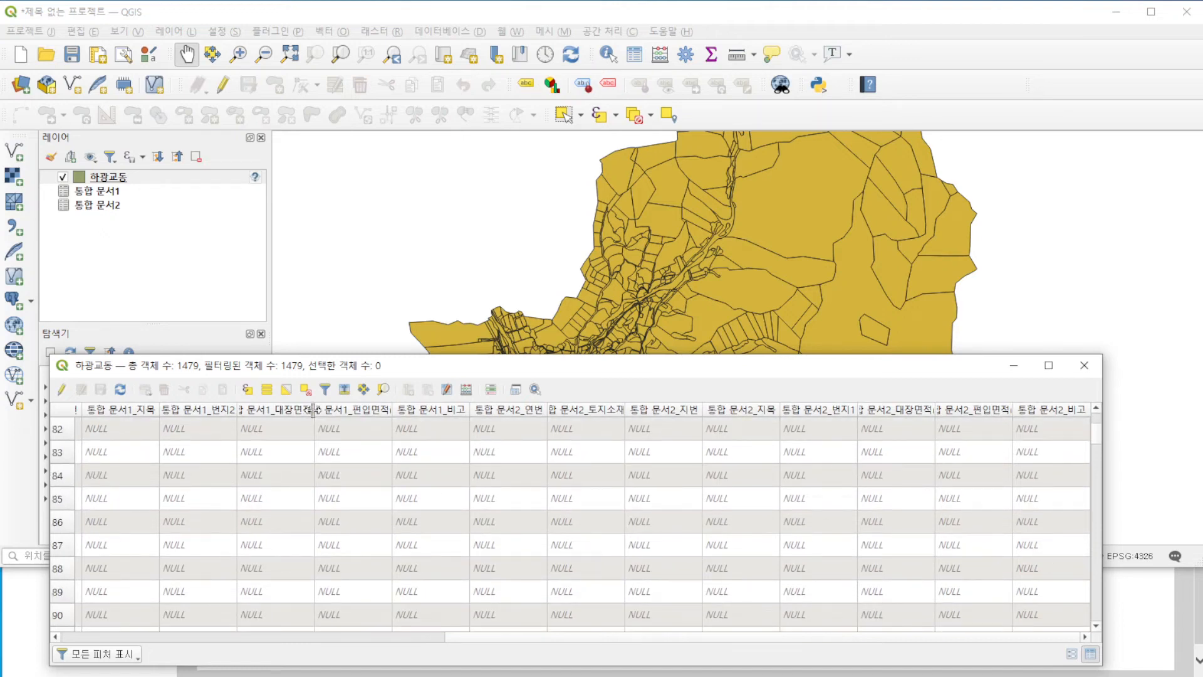
Select the 하광교동 parcels that match the expression "통합 문서2_비고" like '1' and close the expression dialog.
{"action": "left_click", "coordinate": [248, 389]}
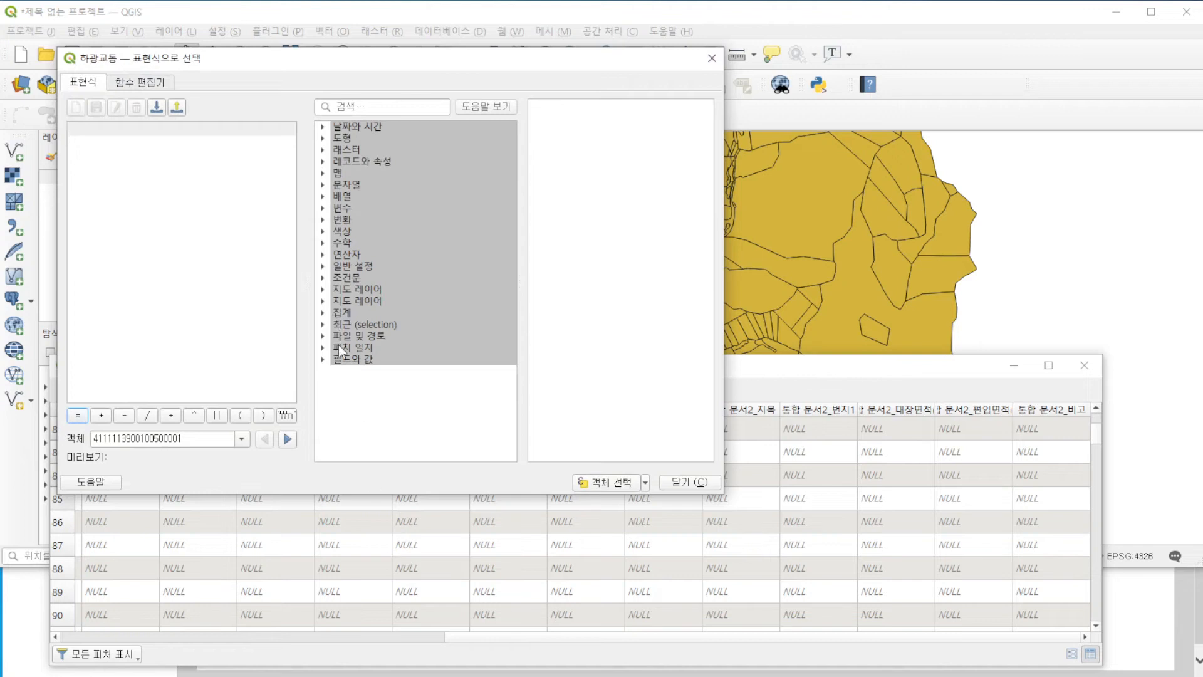
{"action": "double_click", "coordinate": [343, 361]}
{"action": "scroll", "coordinate": [416, 457], "scroll_direction": "down", "scroll_amount": 6}
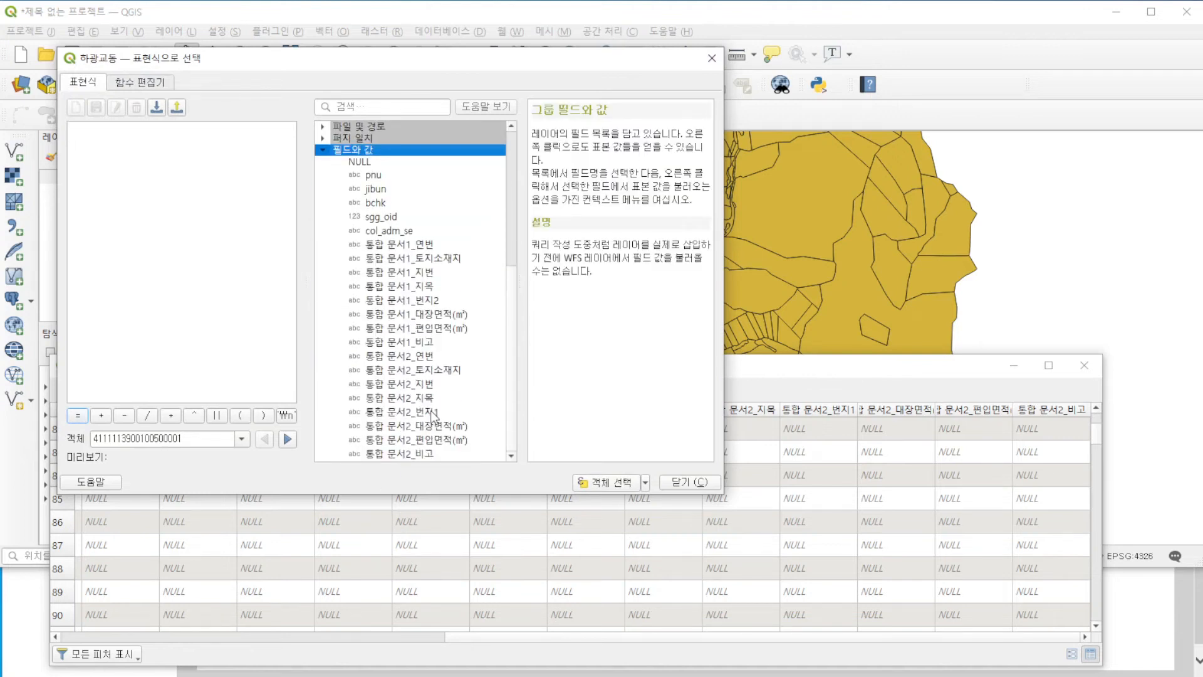
{"action": "left_click", "coordinate": [409, 454]}
{"action": "double_click", "coordinate": [401, 453]}
{"action": "type", "text": "like'1'"}
{"action": "left_click", "coordinate": [638, 486]}
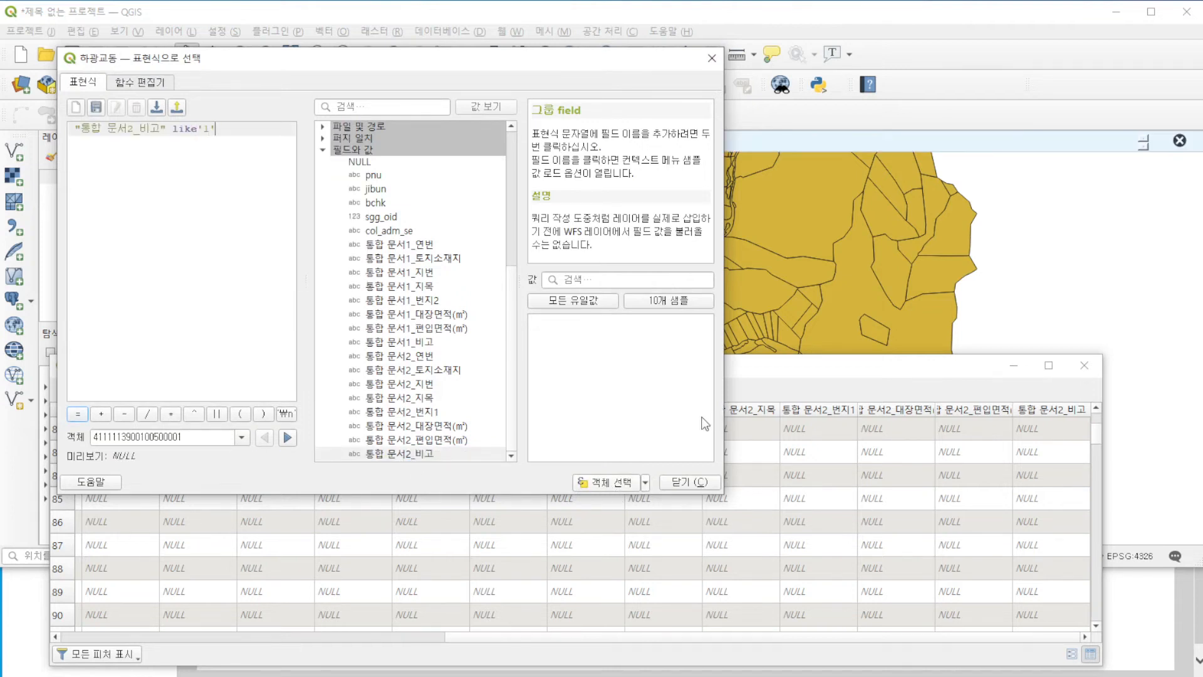
{"action": "left_click_drag", "start_coordinate": [435, 65], "coordinate": [658, 416]}
{"action": "left_click", "coordinate": [934, 417]}
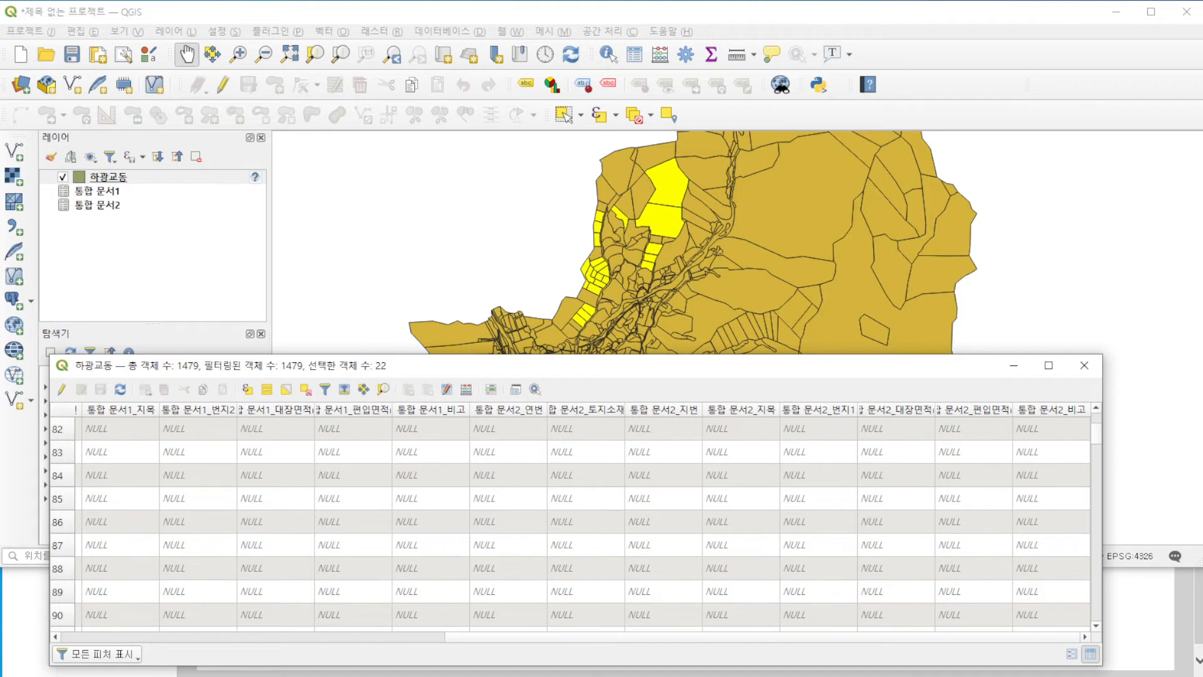
{"action": "mouse_move", "coordinate": [378, 379]}
{"action": "left_mouse_down"}
{"action": "mouse_move", "coordinate": [362, 359]}
{"action": "mouse_move", "coordinate": [387, 342]}
{"action": "mouse_move", "coordinate": [393, 395]}
{"action": "mouse_move", "coordinate": [363, 394]}
{"action": "mouse_move", "coordinate": [437, 374]}
{"action": "mouse_move", "coordinate": [430, 383]}
{"action": "mouse_move", "coordinate": [451, 379]}
{"action": "mouse_move", "coordinate": [455, 398]}
{"action": "mouse_move", "coordinate": [540, 396]}
{"action": "left_mouse_up"}
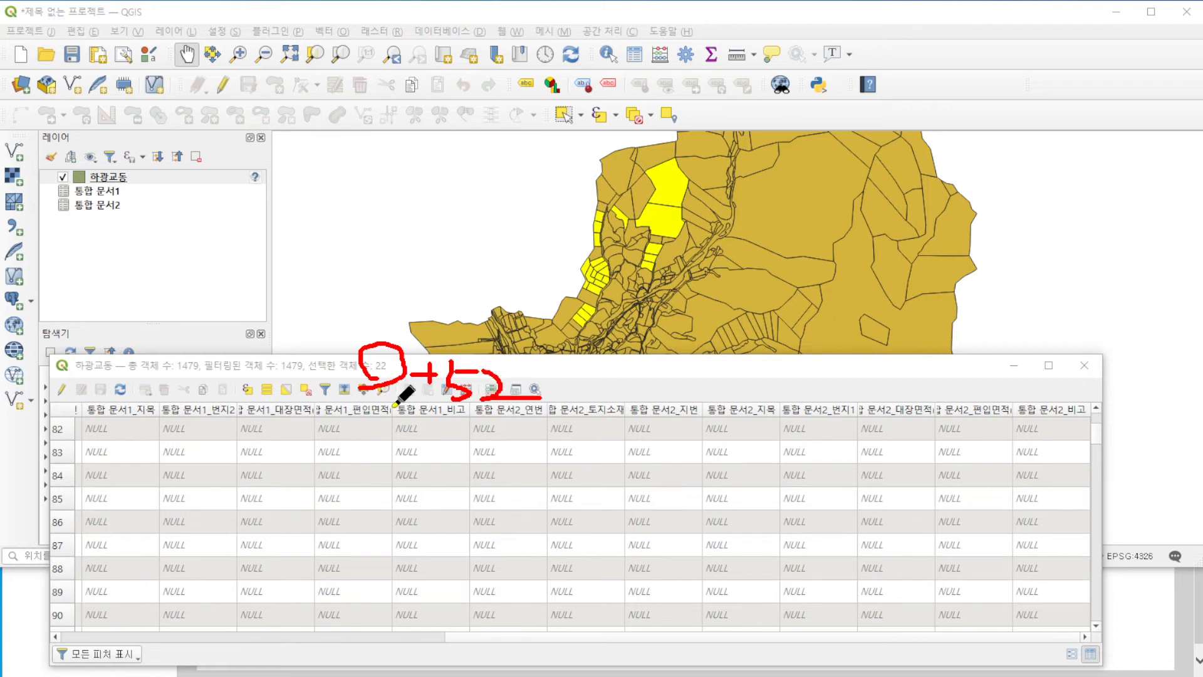
{"action": "mouse_move", "coordinate": [559, 380]}
{"action": "left_mouse_down"}
{"action": "mouse_move", "coordinate": [581, 379]}
{"action": "mouse_move", "coordinate": [592, 395]}
{"action": "mouse_move", "coordinate": [617, 390]}
{"action": "mouse_move", "coordinate": [619, 422]}
{"action": "left_mouse_up"}
{"action": "mouse_move", "coordinate": [656, 387]}
{"action": "left_mouse_down"}
{"action": "mouse_move", "coordinate": [680, 414]}
{"action": "mouse_move", "coordinate": [666, 403]}
{"action": "mouse_move", "coordinate": [665, 434]}
{"action": "left_mouse_up"}
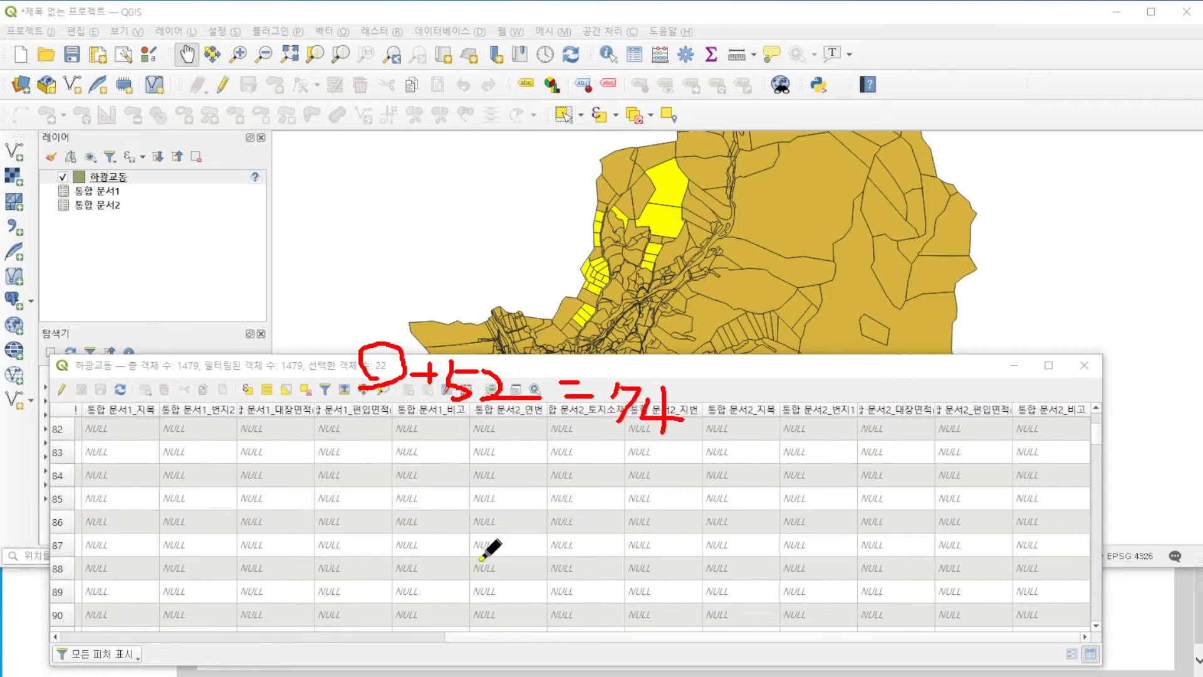
{"action": "key", "text": "Escape"}
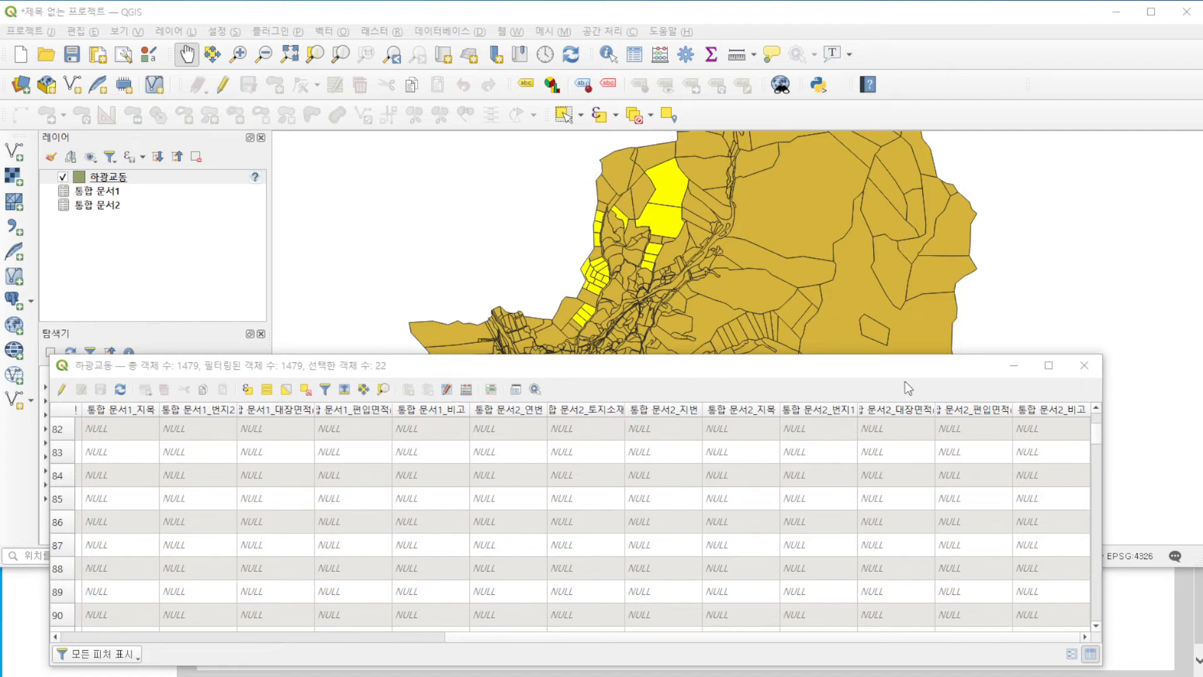
Deselect all the parcels and close the 하광교동 attribute table.
{"action": "left_click", "coordinate": [305, 389]}
{"action": "left_click", "coordinate": [1082, 365]}
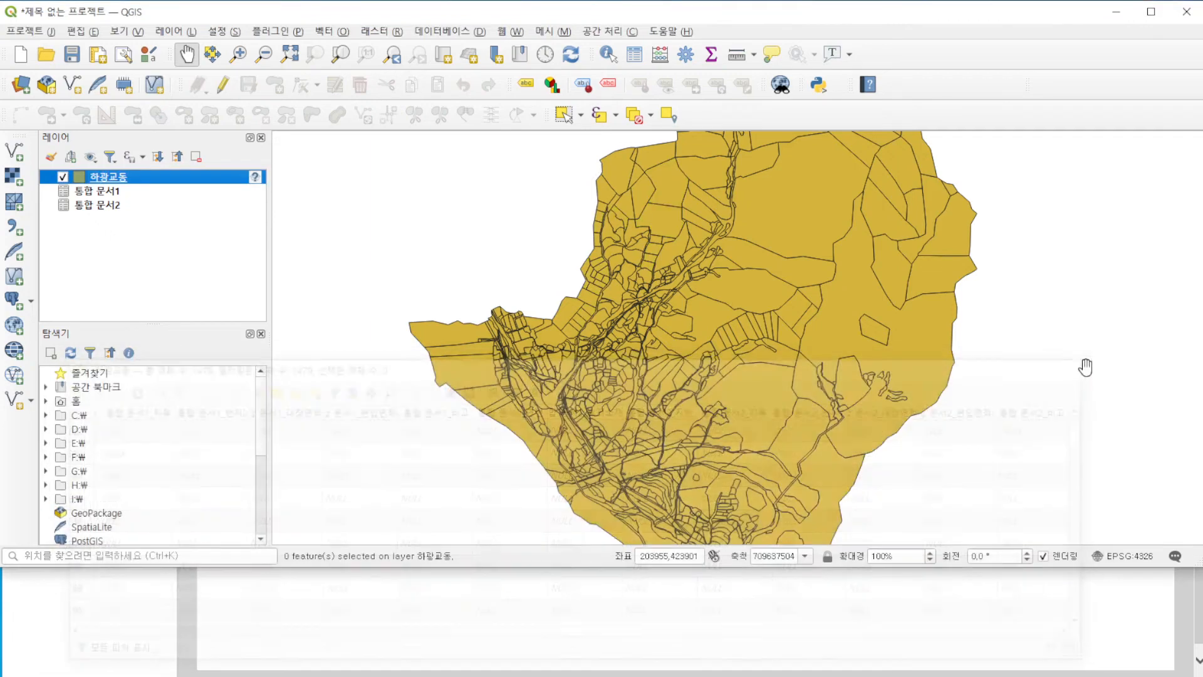
{"action": "scroll", "coordinate": [886, 328], "scroll_direction": "down", "scroll_amount": 3}
{"action": "scroll", "coordinate": [940, 301], "scroll_direction": "up", "scroll_amount": 2}
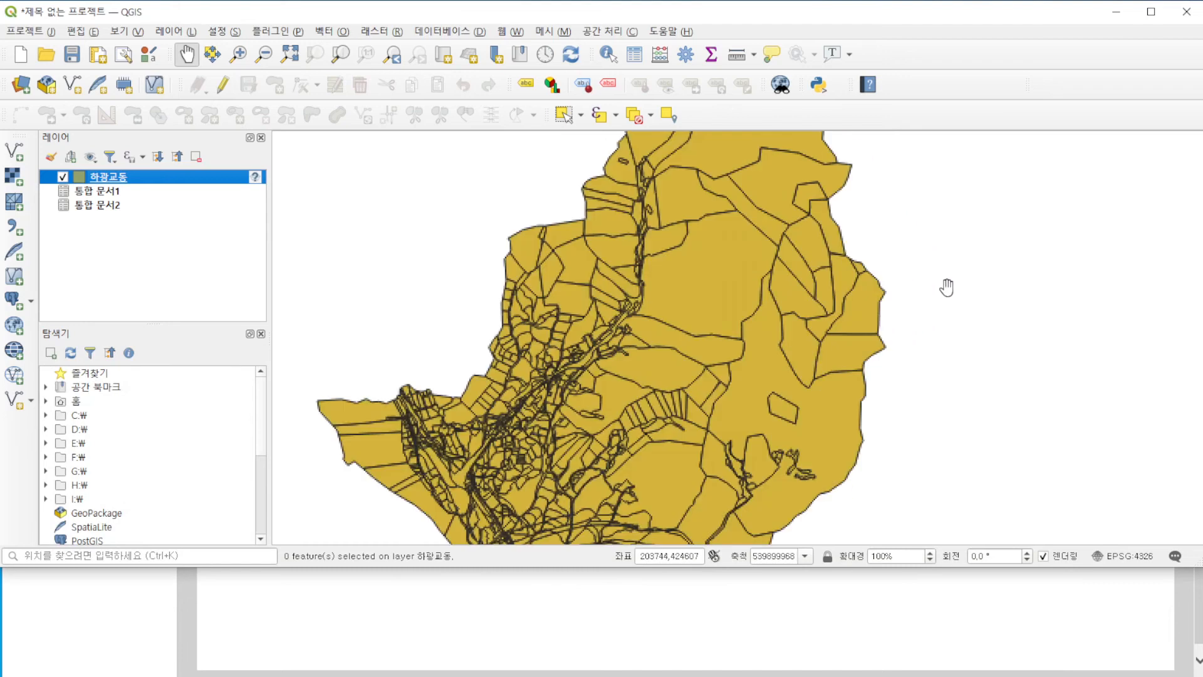
{"action": "scroll", "coordinate": [902, 257], "scroll_direction": "down", "scroll_amount": 3}
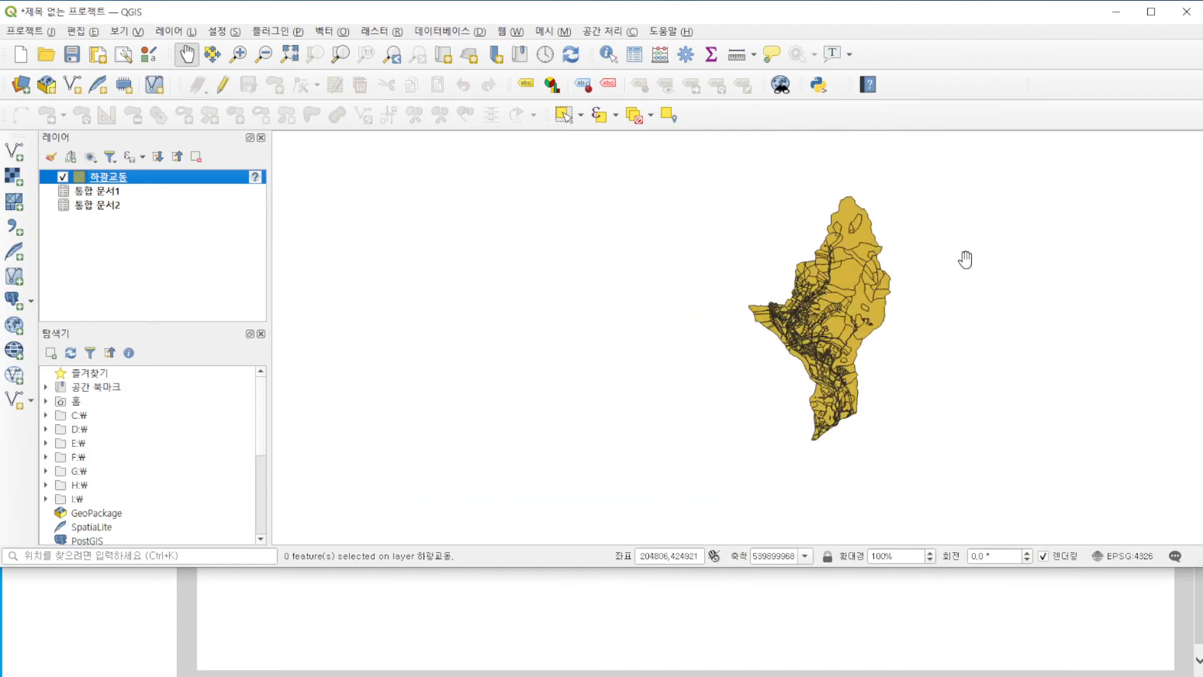
{"action": "scroll", "coordinate": [934, 207], "scroll_direction": "up", "scroll_amount": 3}
{"action": "scroll", "coordinate": [712, 415], "scroll_direction": "down", "scroll_amount": 1}
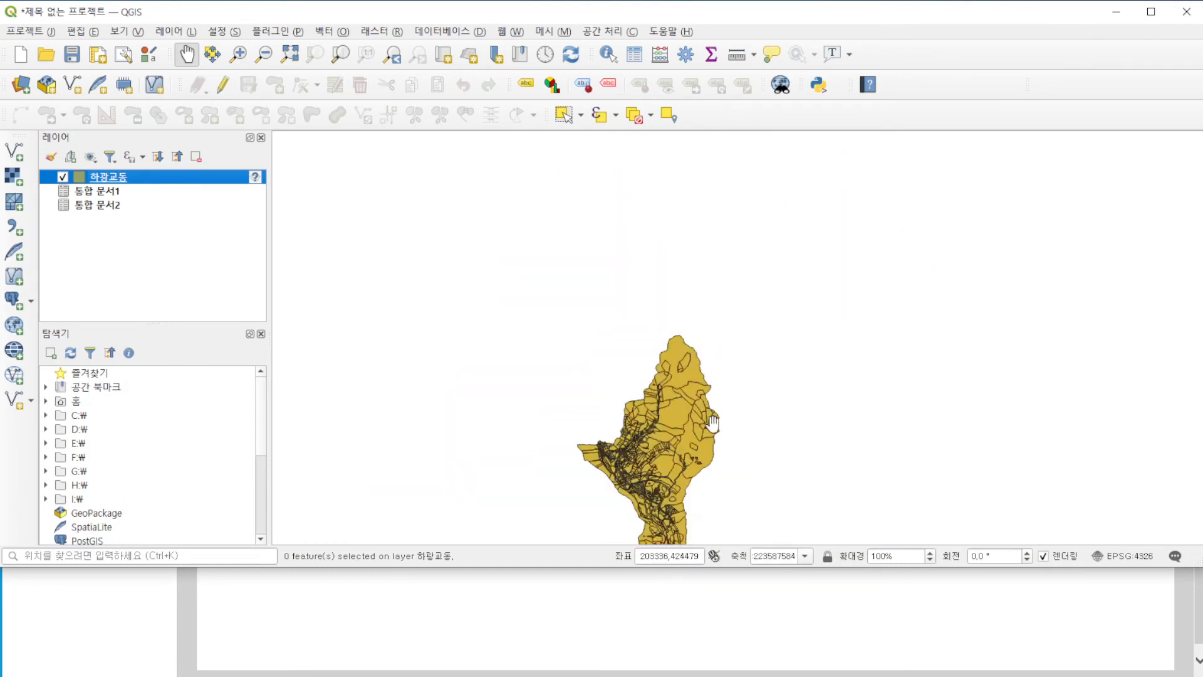
{"action": "scroll", "coordinate": [614, 365], "scroll_direction": "down", "scroll_amount": 1}
{"action": "scroll", "coordinate": [639, 399], "scroll_direction": "up", "scroll_amount": 1}
{"action": "scroll", "coordinate": [637, 396], "scroll_direction": "up", "scroll_amount": 1}
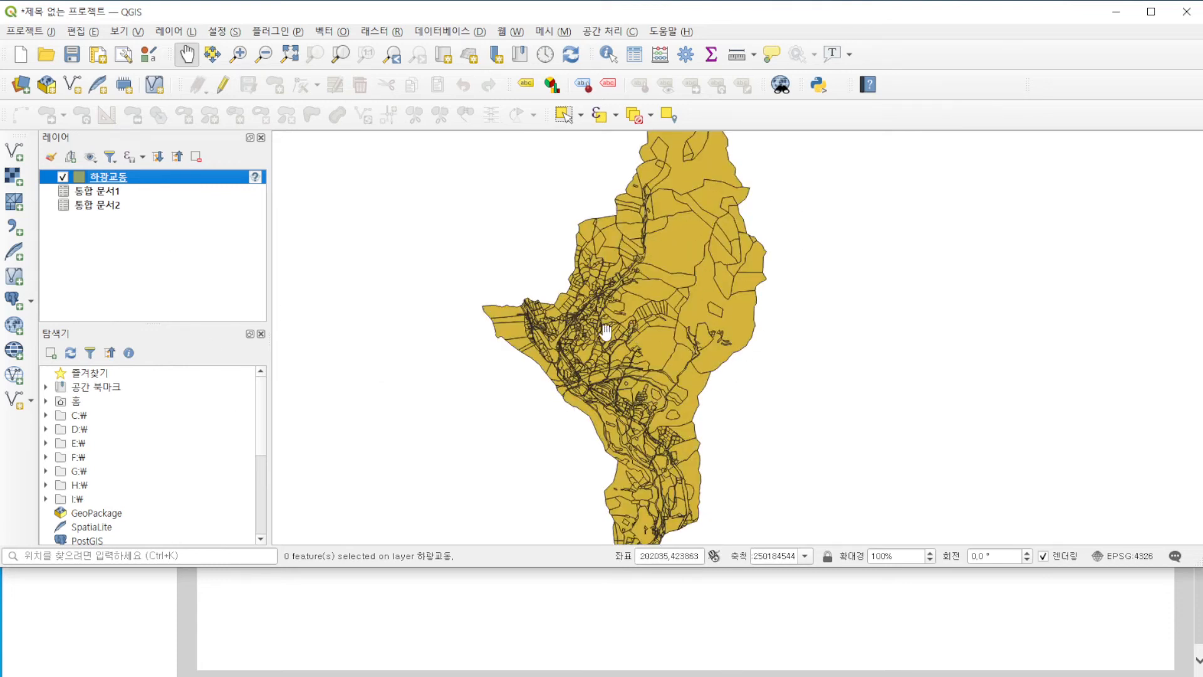
{"action": "right_click", "coordinate": [150, 178]}
{"action": "left_click", "coordinate": [232, 505]}
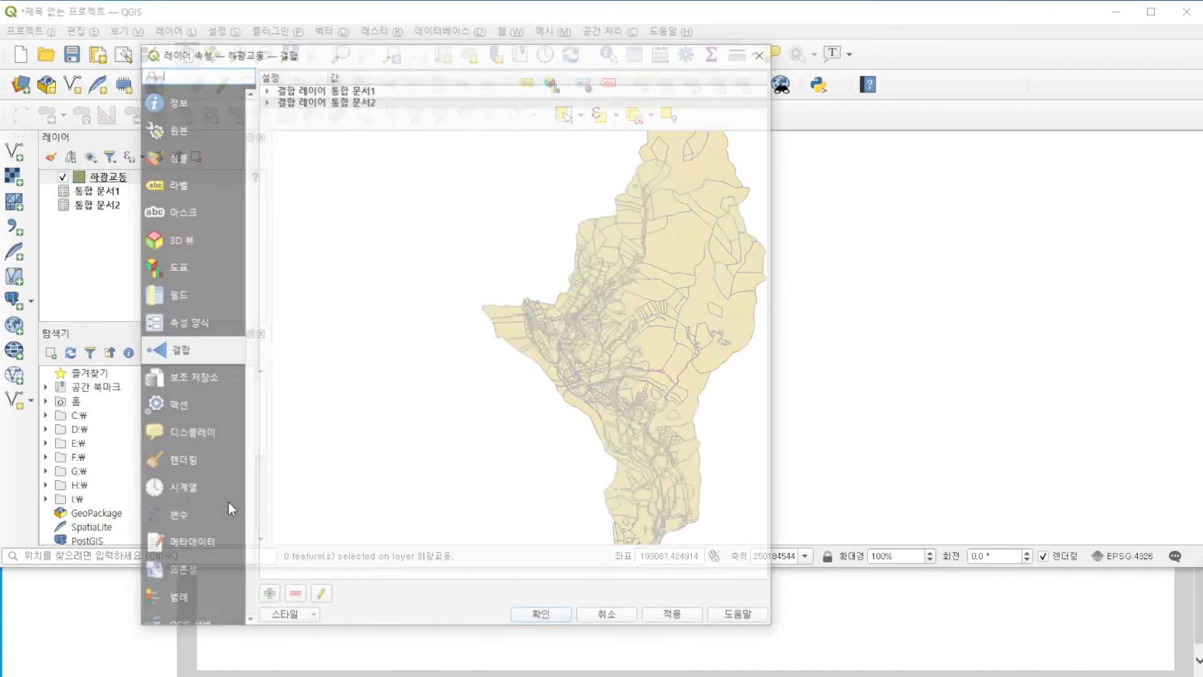
{"action": "left_click", "coordinate": [763, 51]}
Open the 하광교동 layer's symbology properties and change the renderer from single symbol to categorized (분류값 사용).
{"action": "left_click_drag", "start_coordinate": [598, 563], "coordinate": [608, 674]}
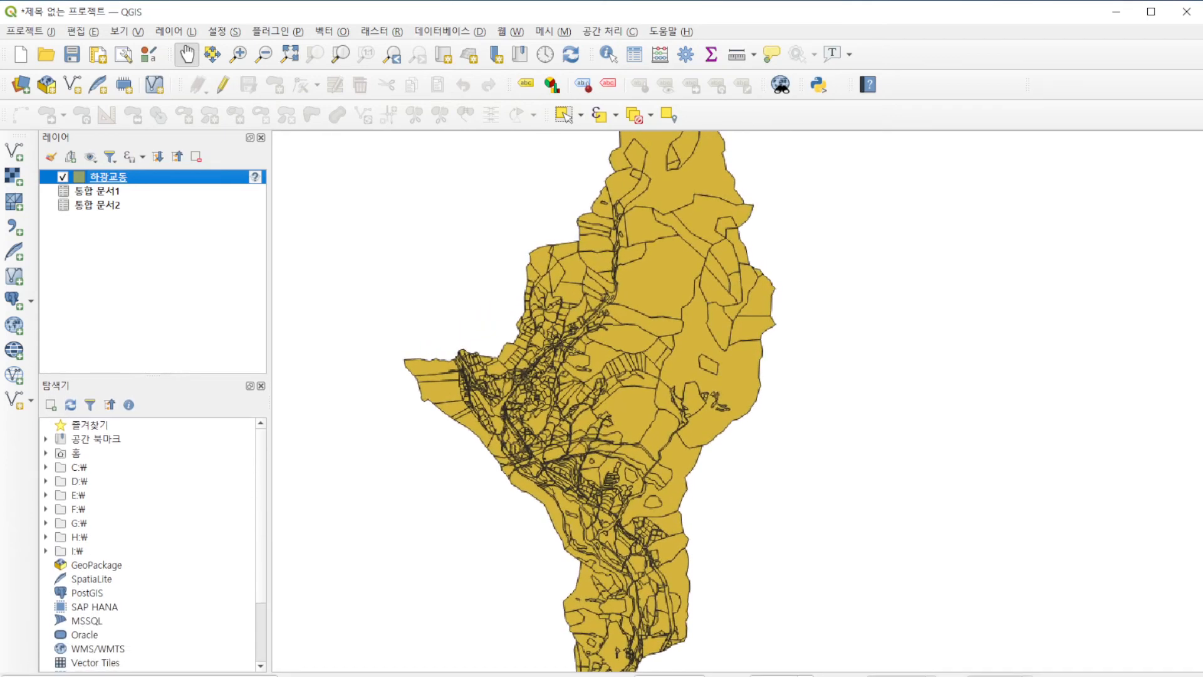
{"action": "right_click", "coordinate": [120, 177]}
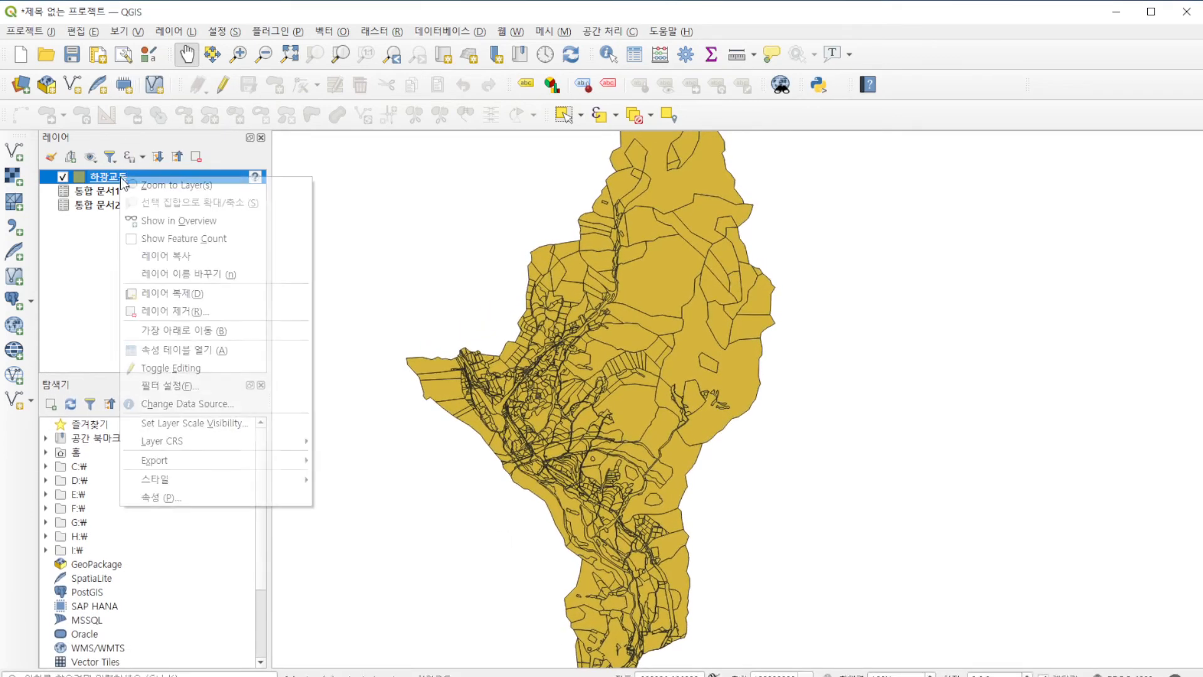
{"action": "left_click", "coordinate": [205, 498]}
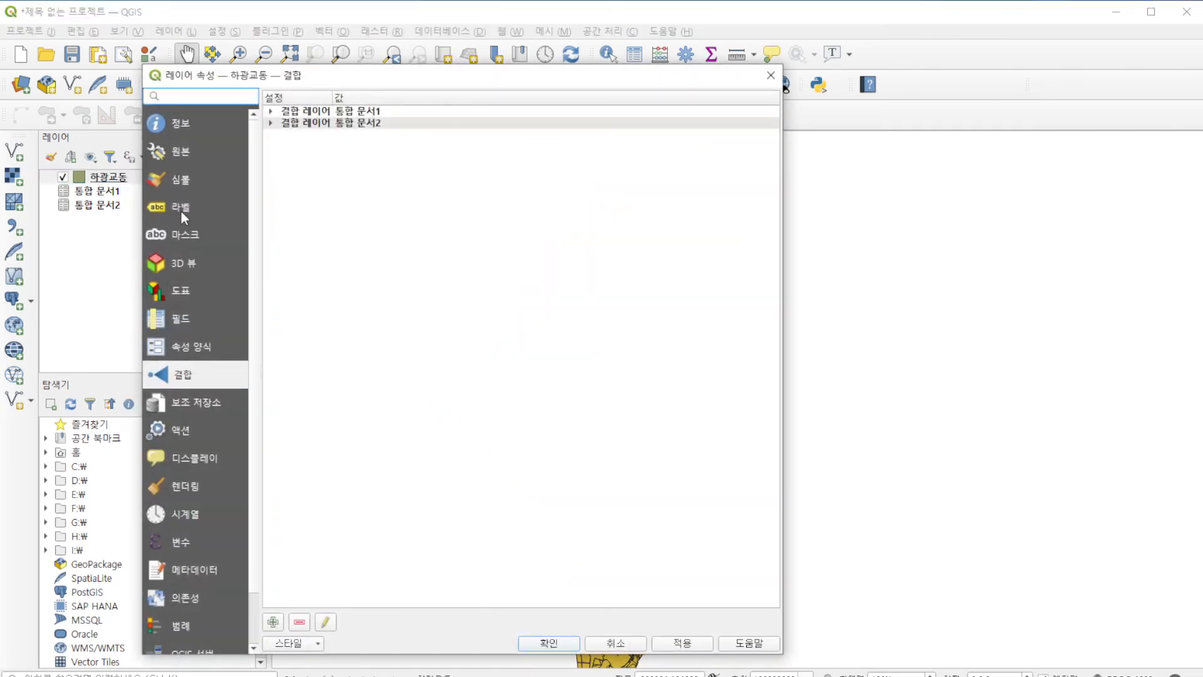
{"action": "left_click", "coordinate": [184, 181]}
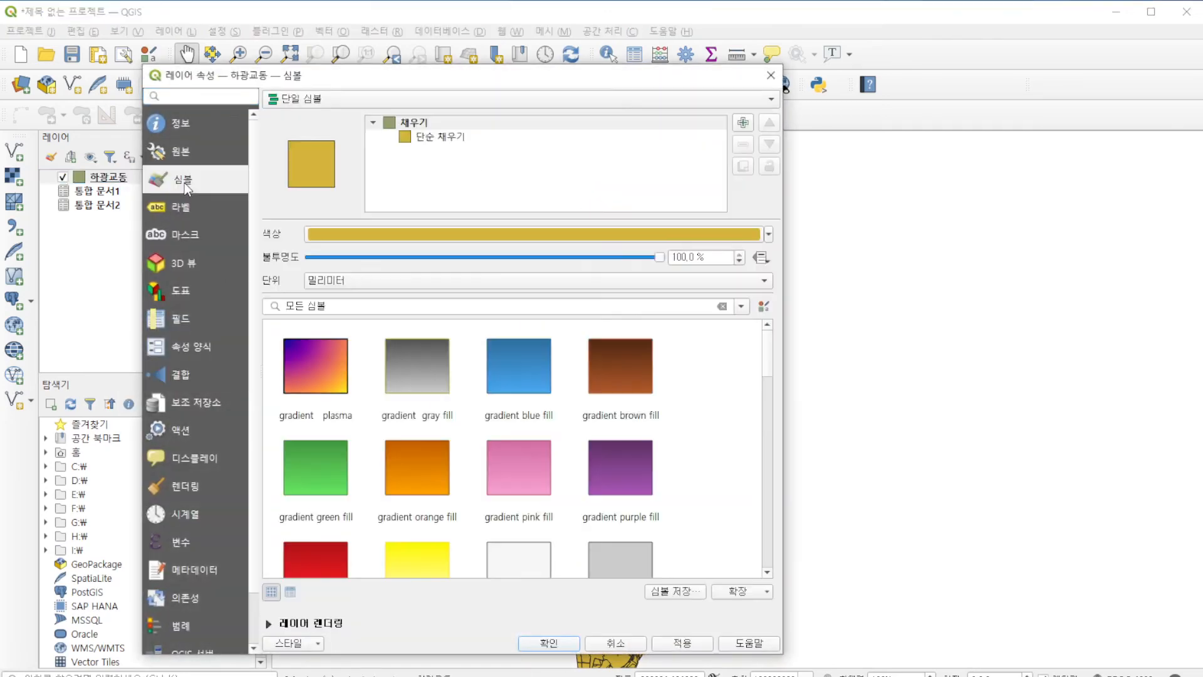
{"action": "left_click", "coordinate": [313, 100]}
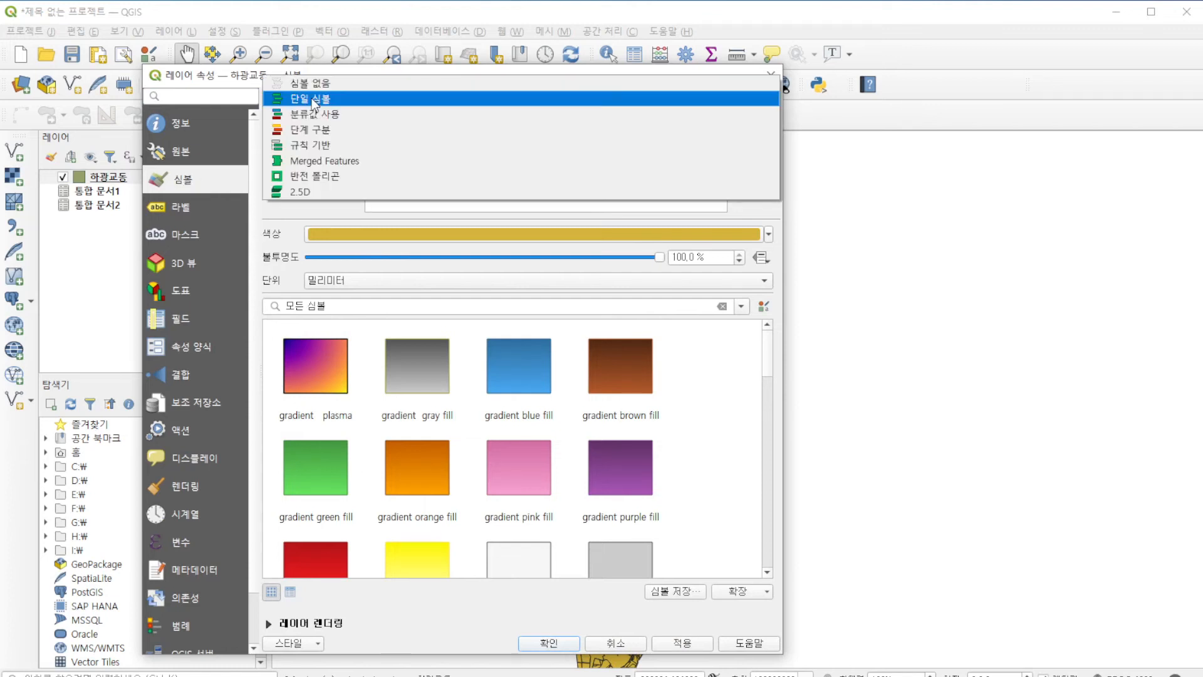
{"action": "left_click", "coordinate": [315, 114]}
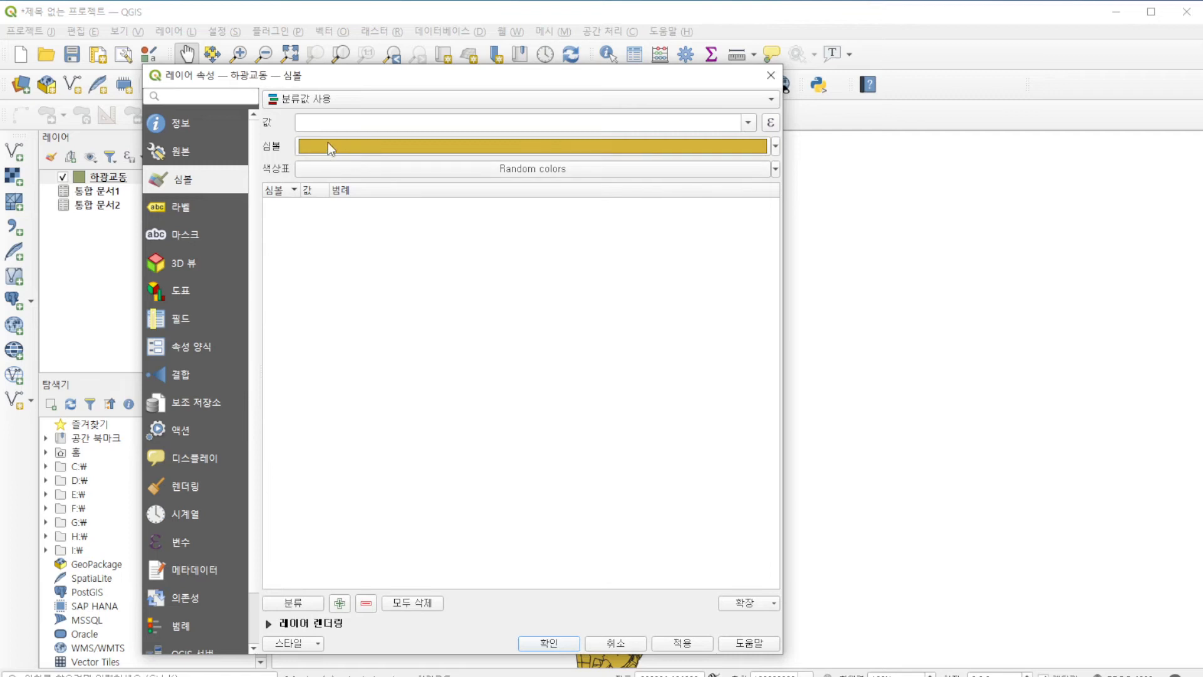
Set the classification value to the joined field 통합 문서1_비고.
{"action": "left_click", "coordinate": [749, 124]}
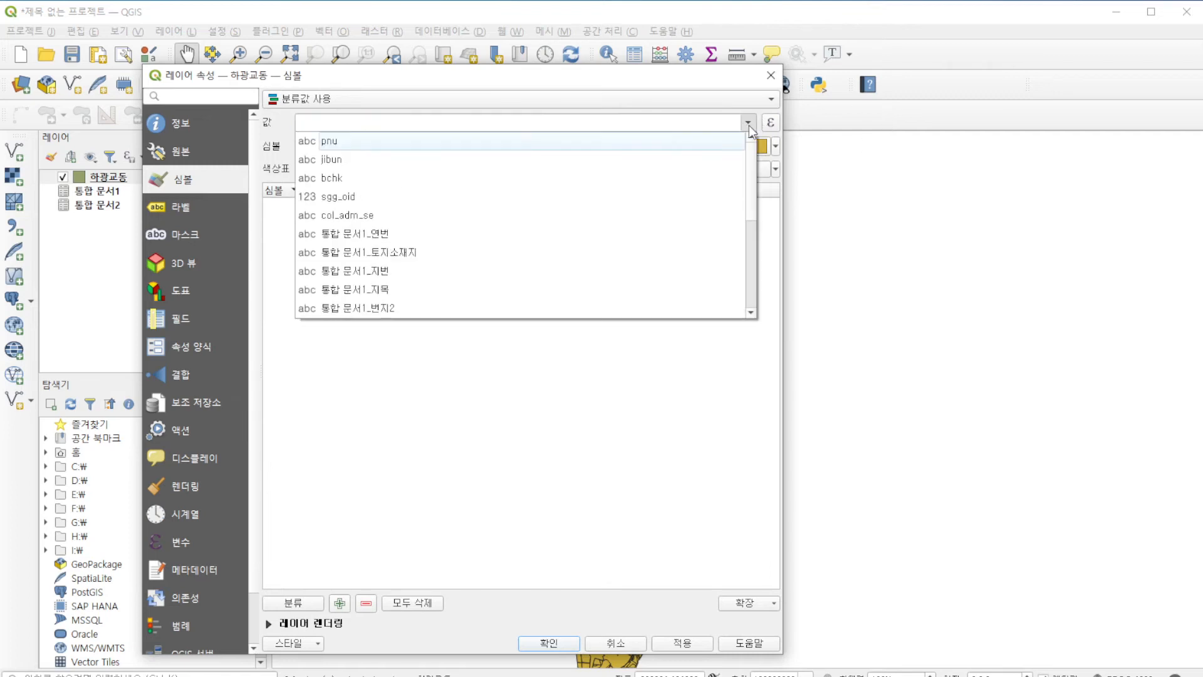
{"action": "scroll", "coordinate": [513, 251], "scroll_direction": "down", "scroll_amount": 5}
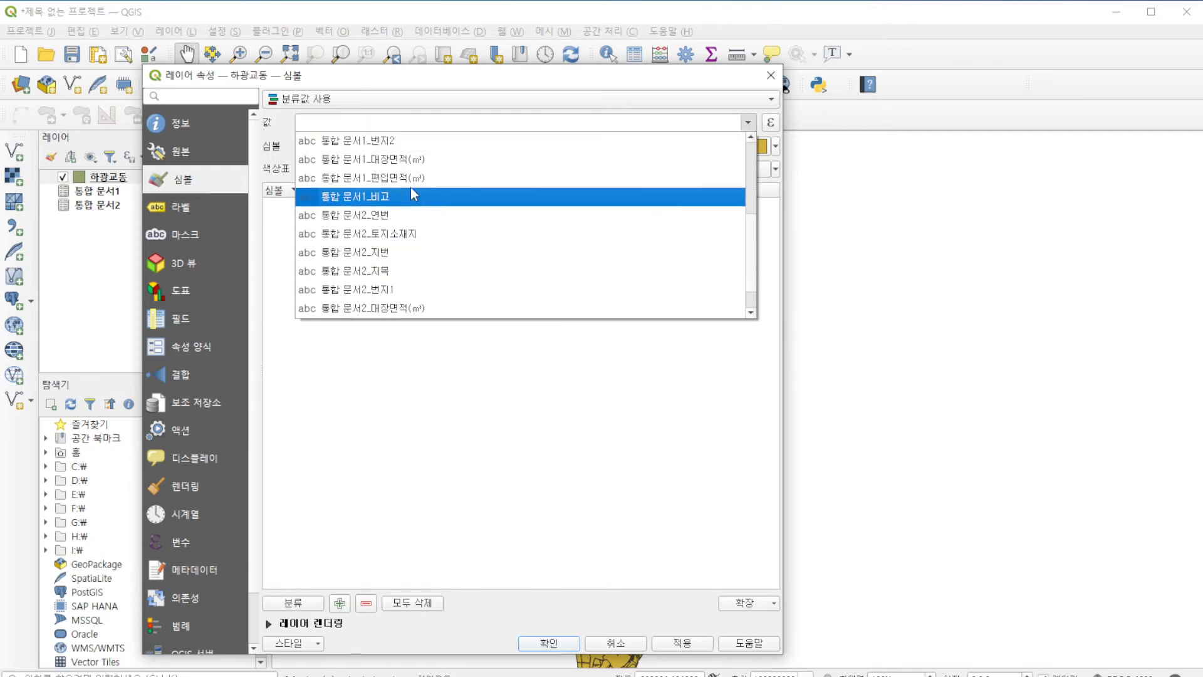
{"action": "scroll", "coordinate": [423, 292], "scroll_direction": "down", "scroll_amount": 1}
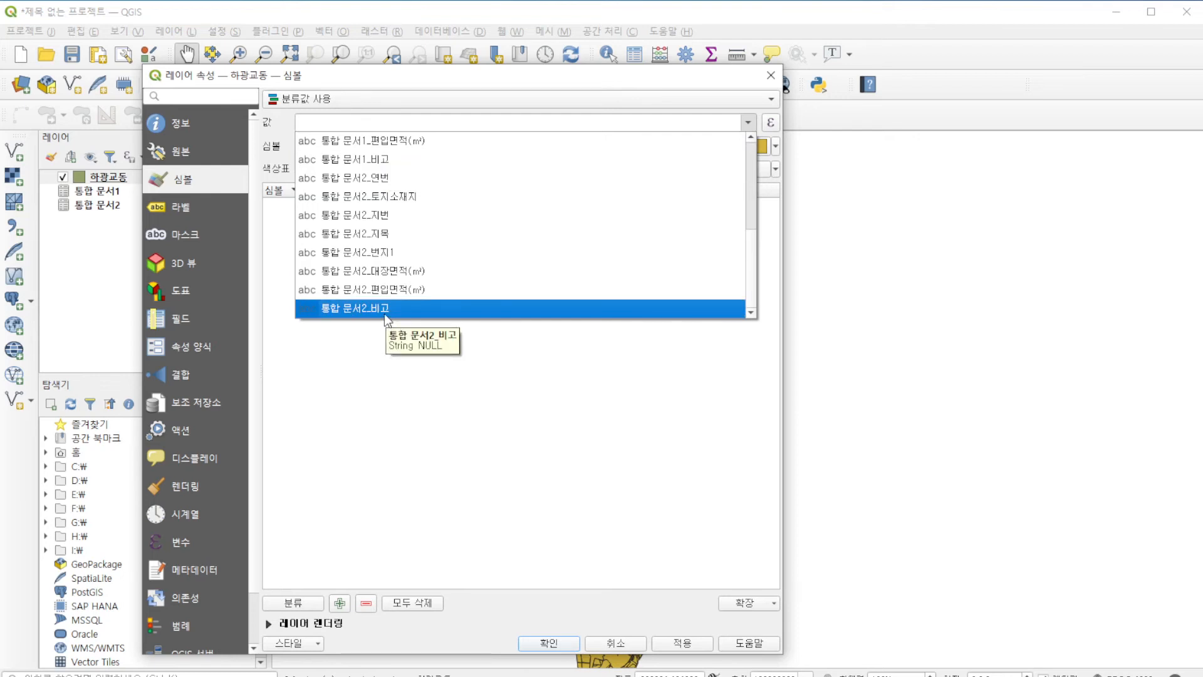
{"action": "left_click", "coordinate": [393, 159]}
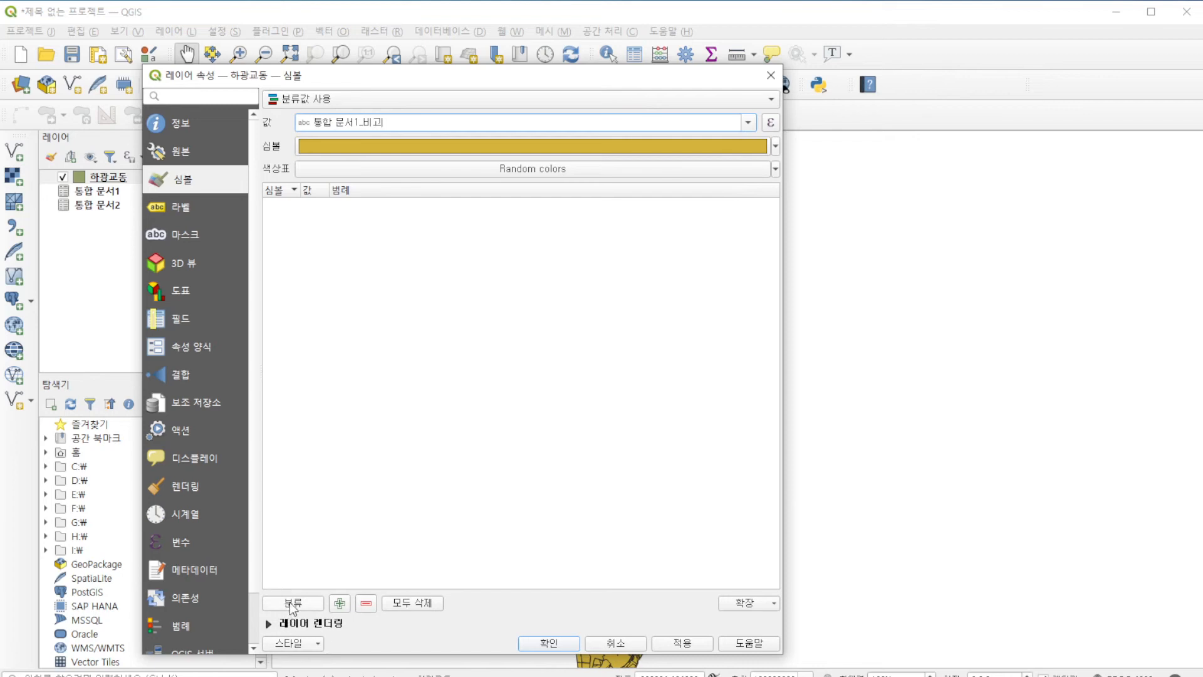
{"action": "left_click", "coordinate": [339, 603]}
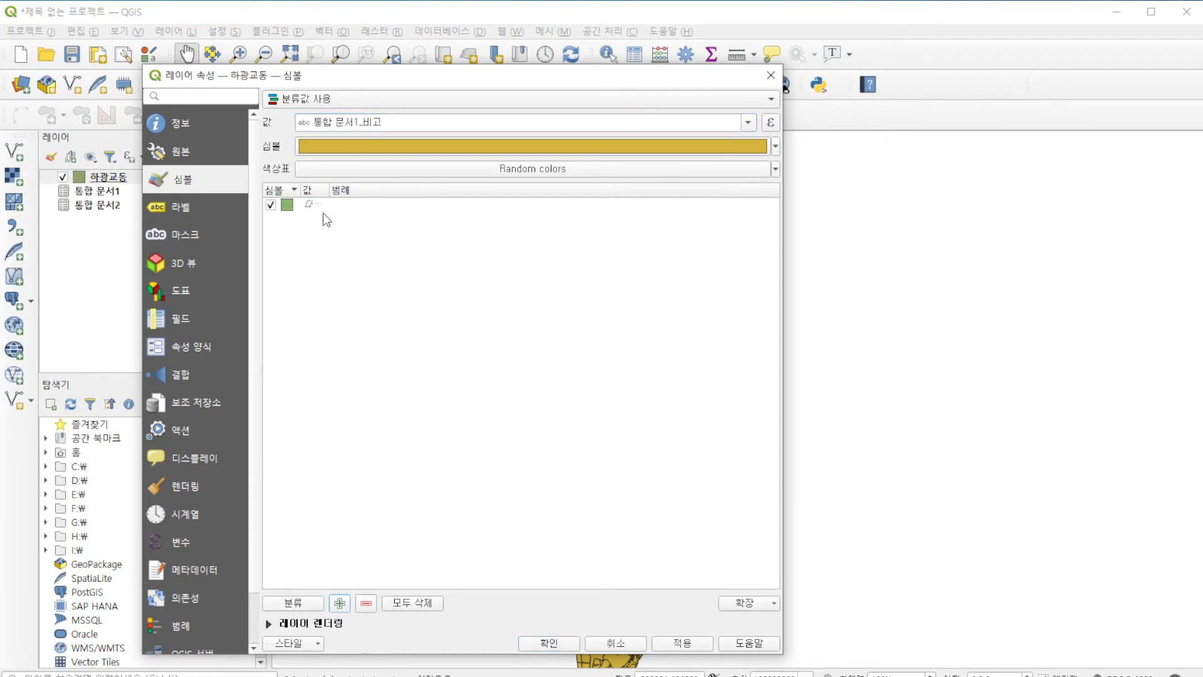
{"action": "left_click", "coordinate": [308, 204]}
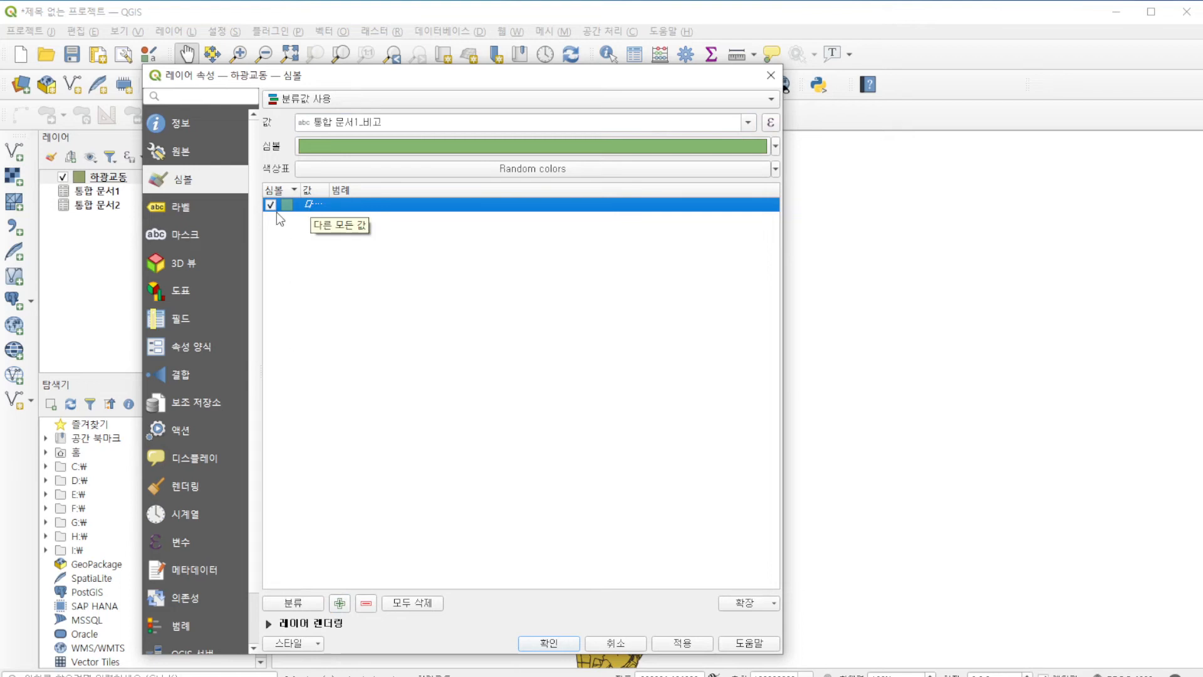
{"action": "left_click", "coordinate": [366, 603]}
Classify the 통합 문서1_비고 values and give category 1 a yellow simple fill.
{"action": "left_click", "coordinate": [295, 604]}
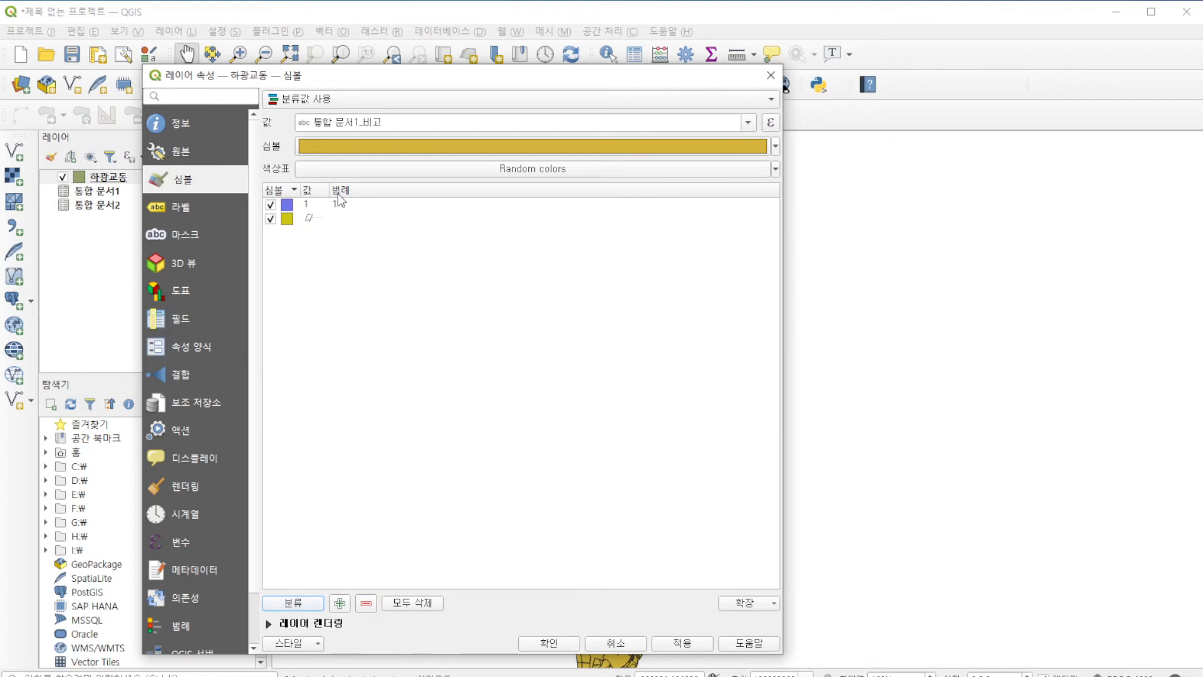
{"action": "left_click_drag", "start_coordinate": [328, 190], "coordinate": [412, 196]}
{"action": "double_click", "coordinate": [287, 204]}
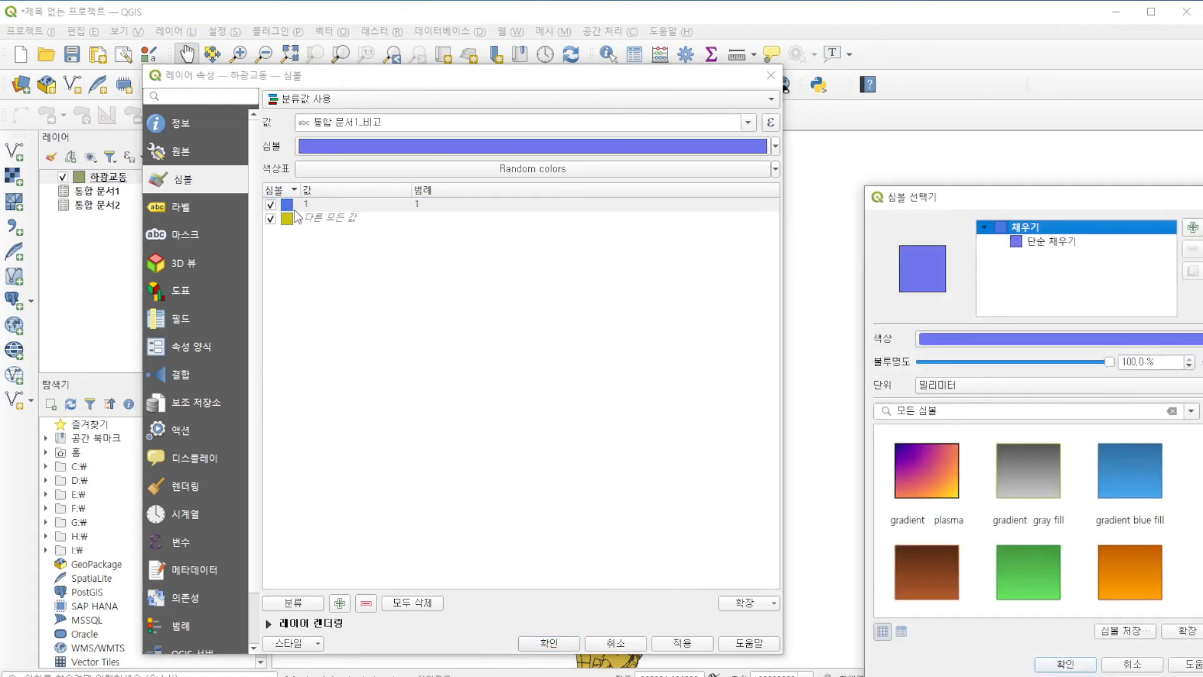
{"action": "left_click", "coordinate": [1068, 243]}
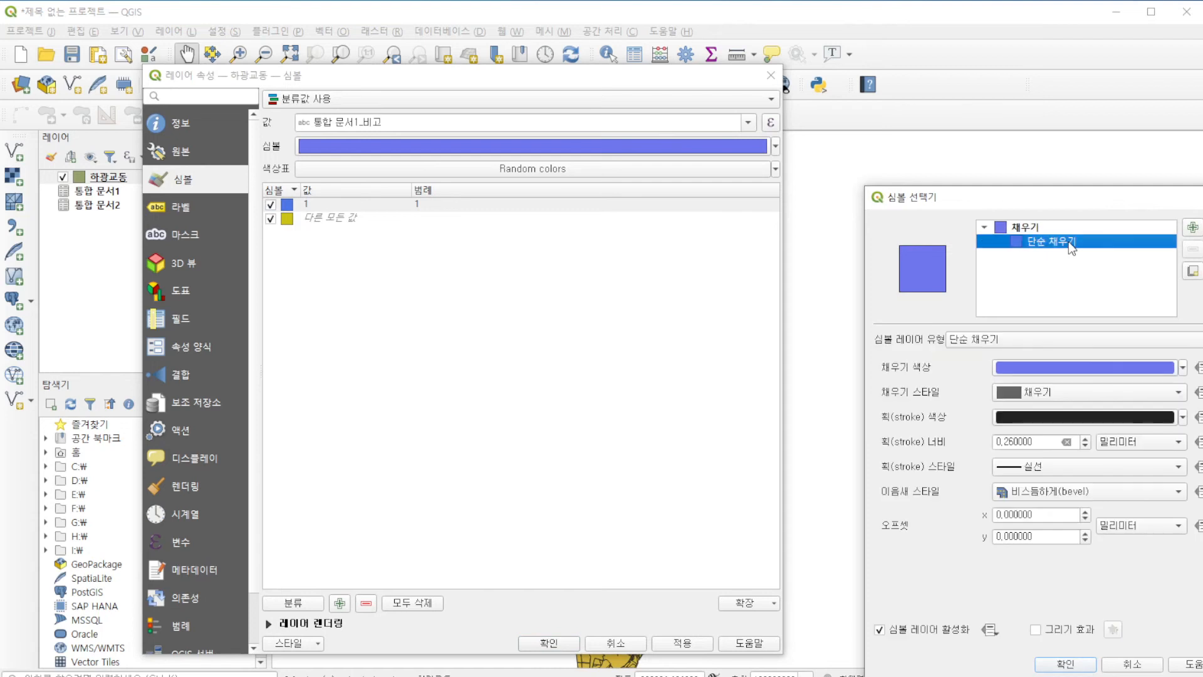
{"action": "left_click", "coordinate": [1056, 368]}
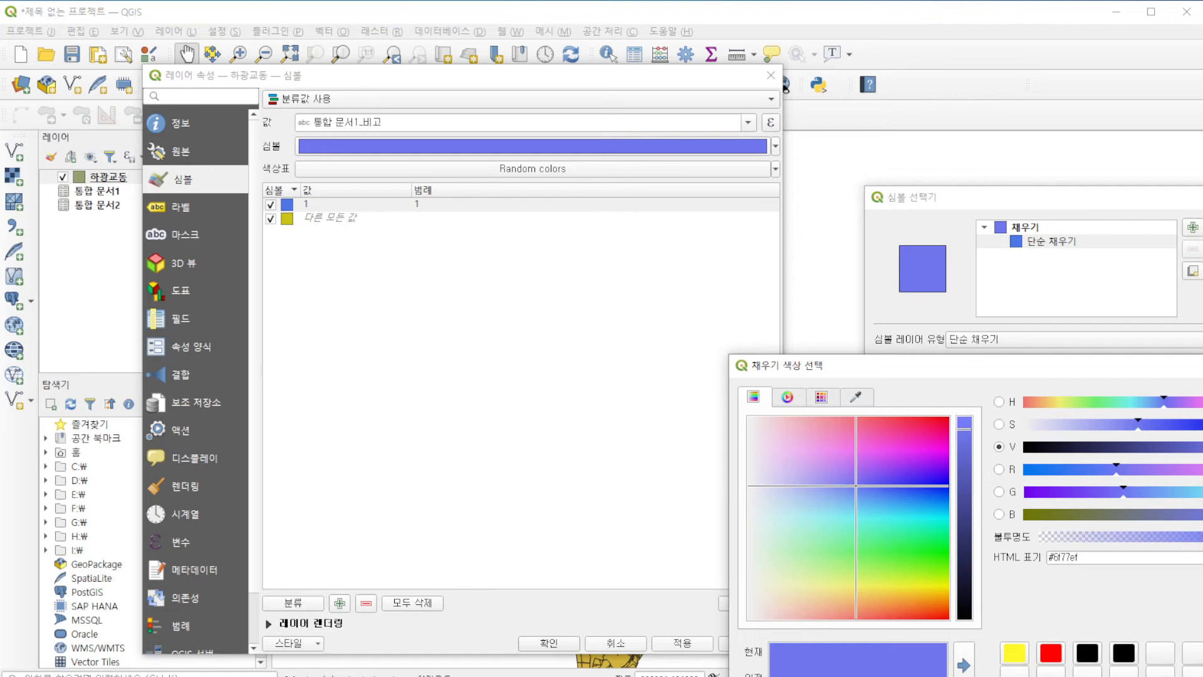
{"action": "key", "text": "Return"}
{"action": "left_click", "coordinate": [1058, 663]}
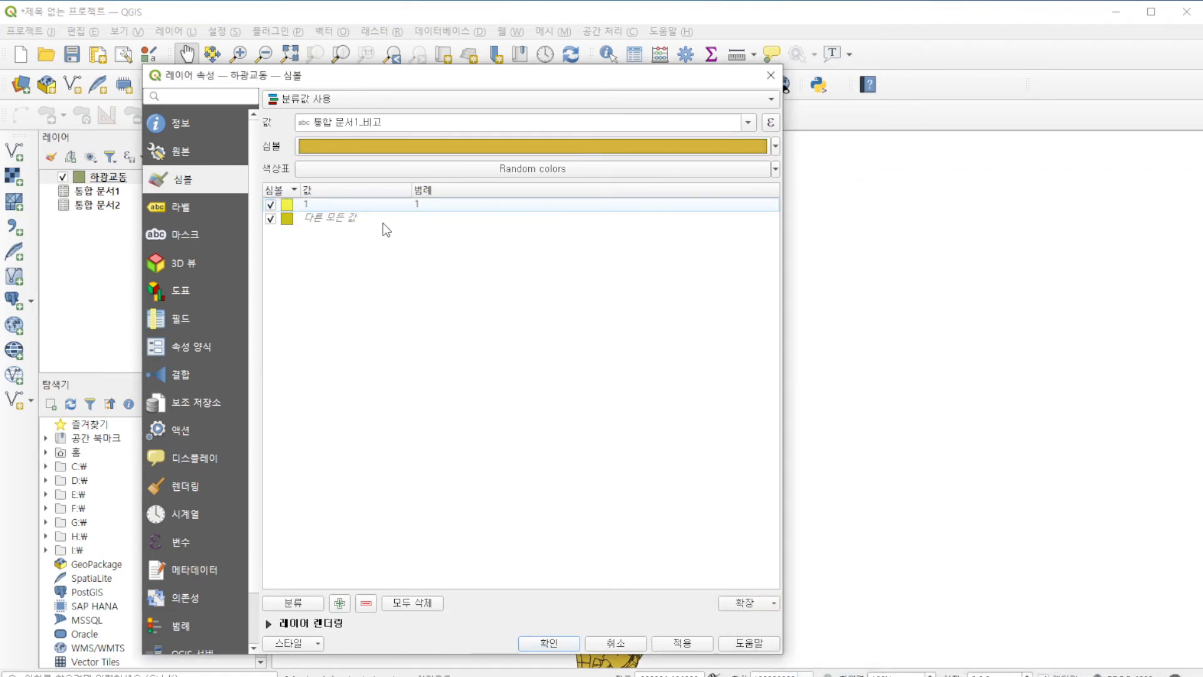
Change the 다른 모든 값 category's symbol to a red 외곽선: 단순 라인 outline without fill.
{"action": "left_click", "coordinate": [322, 217]}
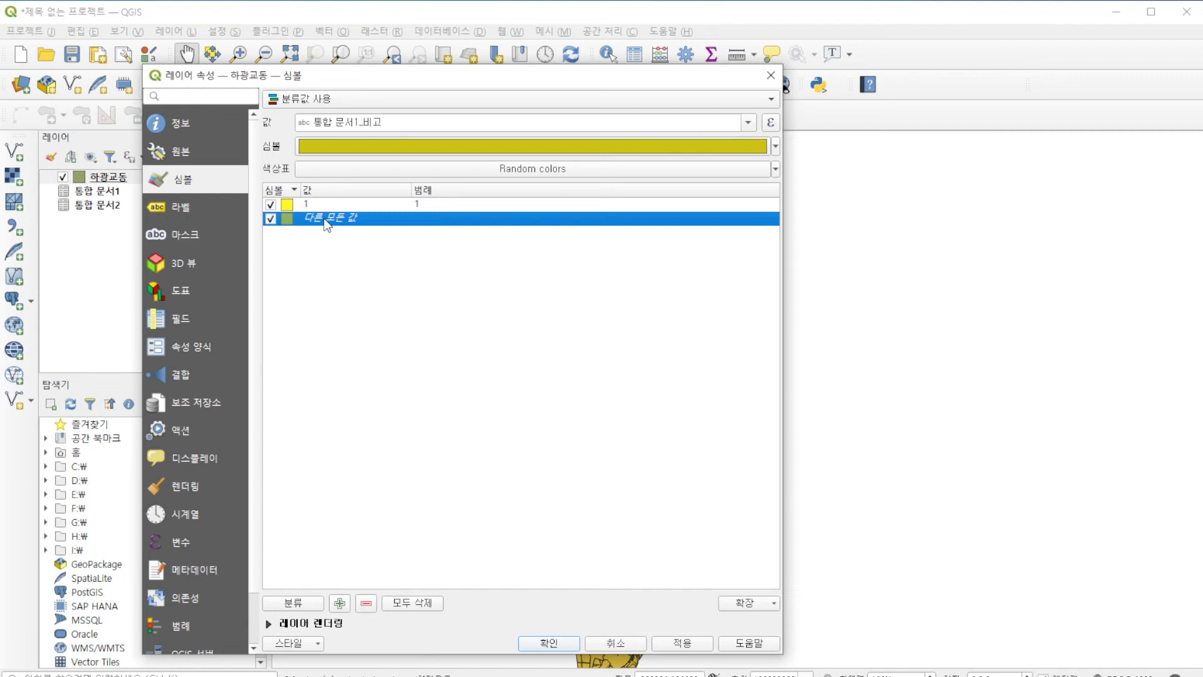
{"action": "double_click", "coordinate": [288, 218]}
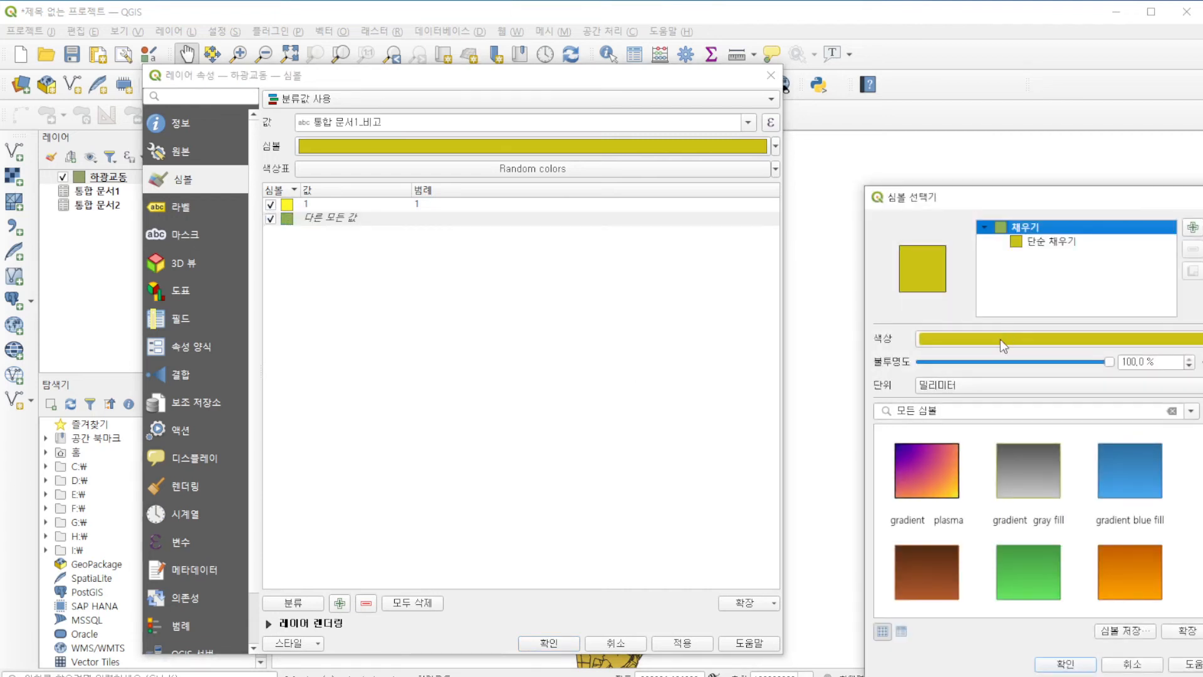
{"action": "left_click", "coordinate": [1044, 243]}
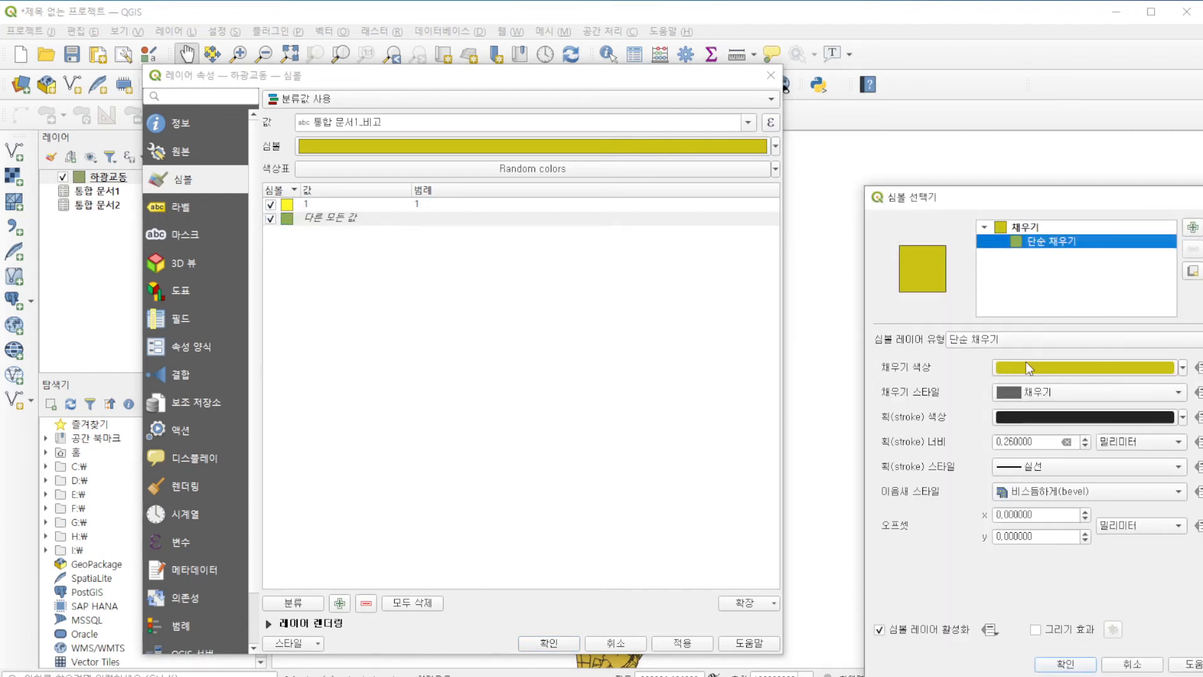
{"action": "left_click", "coordinate": [1020, 337]}
{"action": "left_click", "coordinate": [1013, 403]}
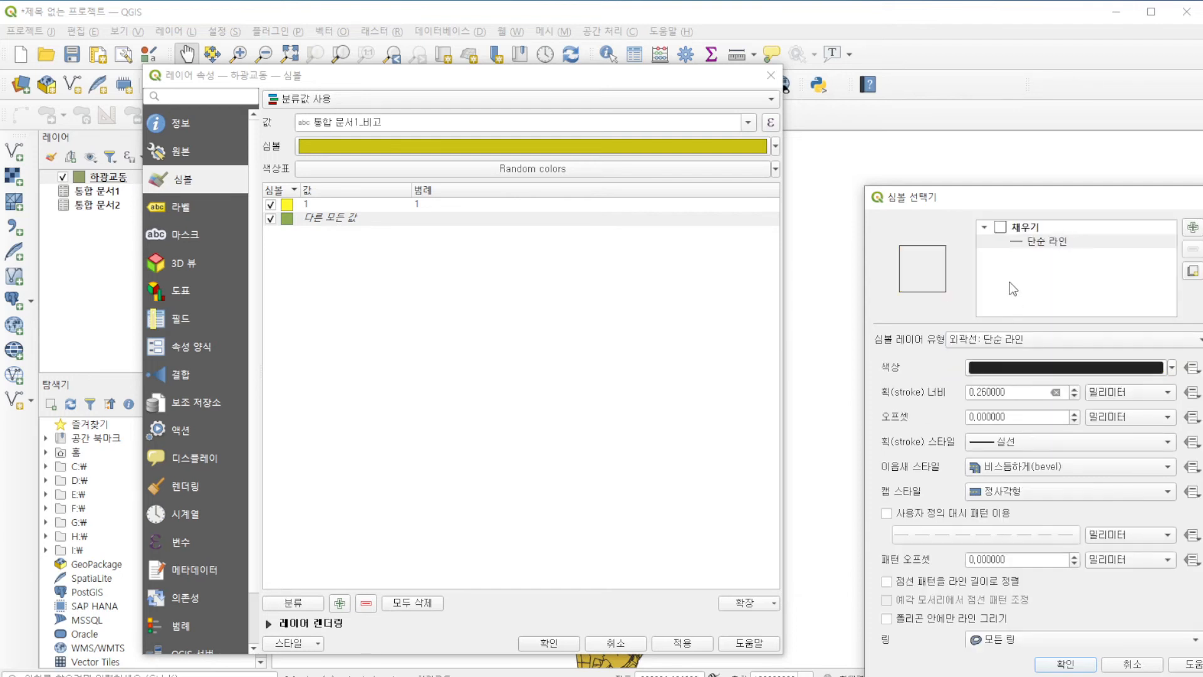
{"action": "left_click", "coordinate": [1016, 370]}
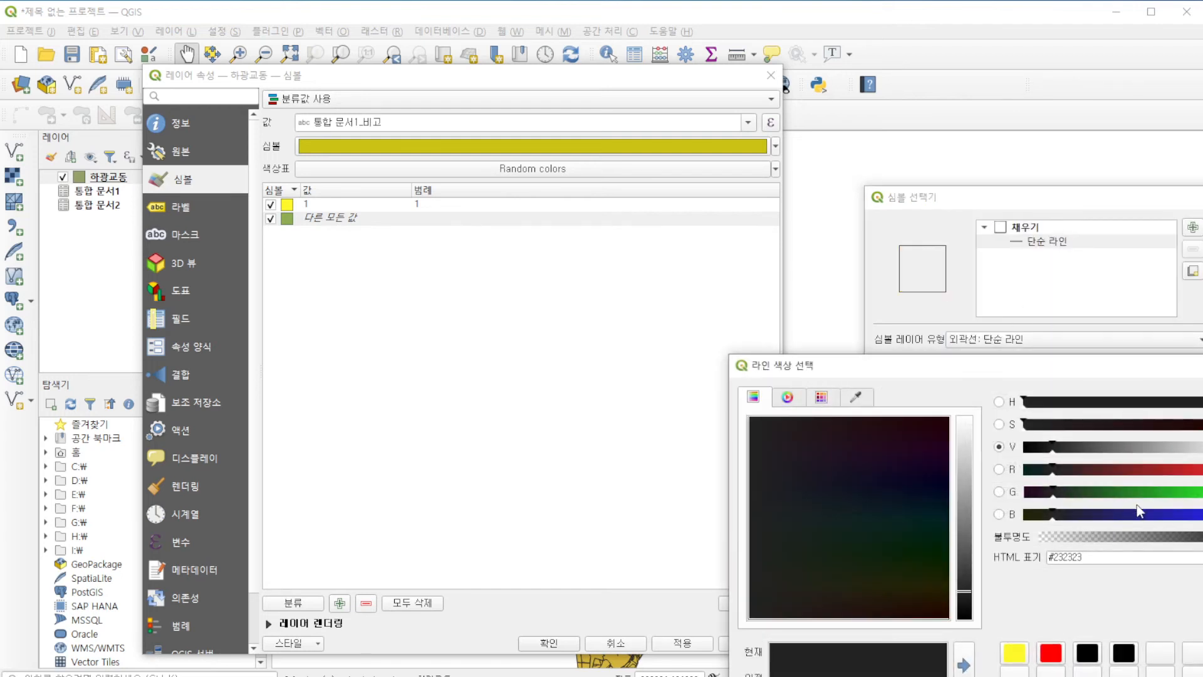
{"action": "left_click", "coordinate": [1050, 655]}
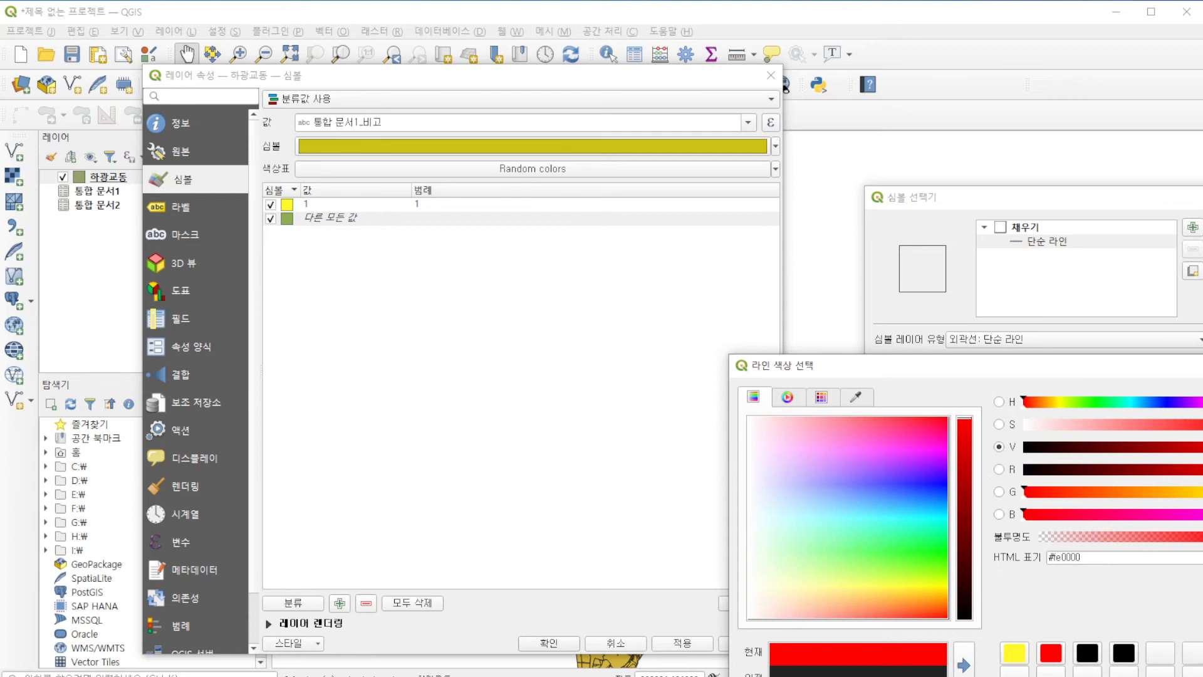
{"action": "key", "text": "Return"}
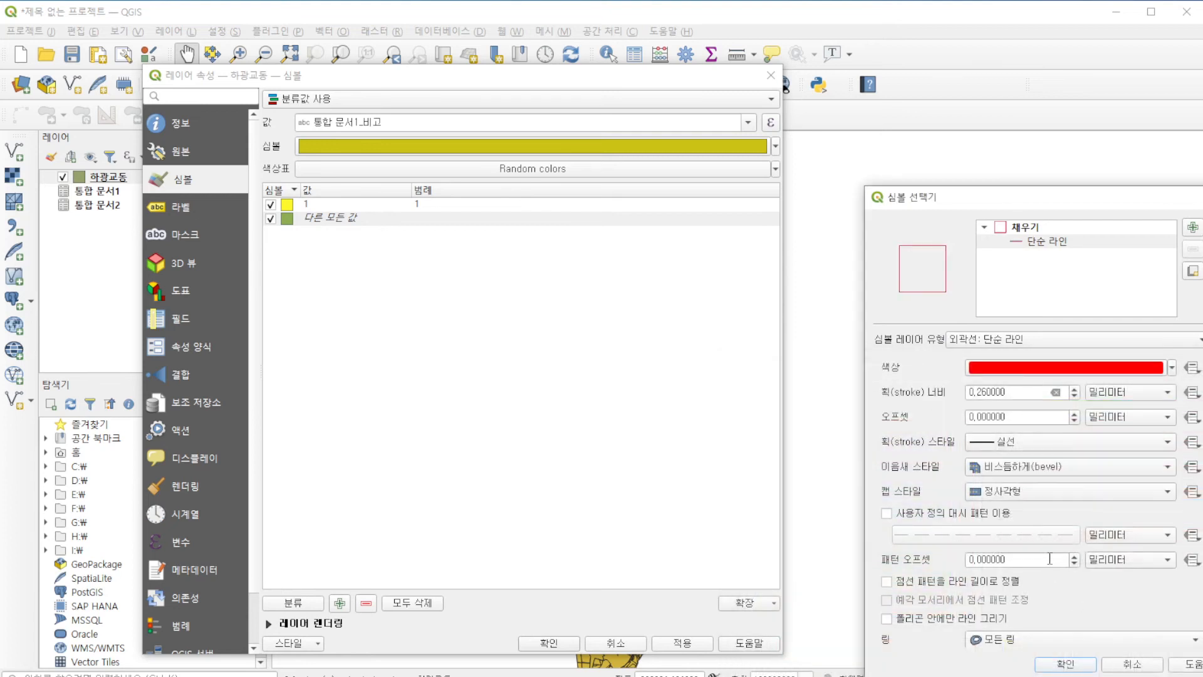
{"action": "left_click", "coordinate": [1065, 663]}
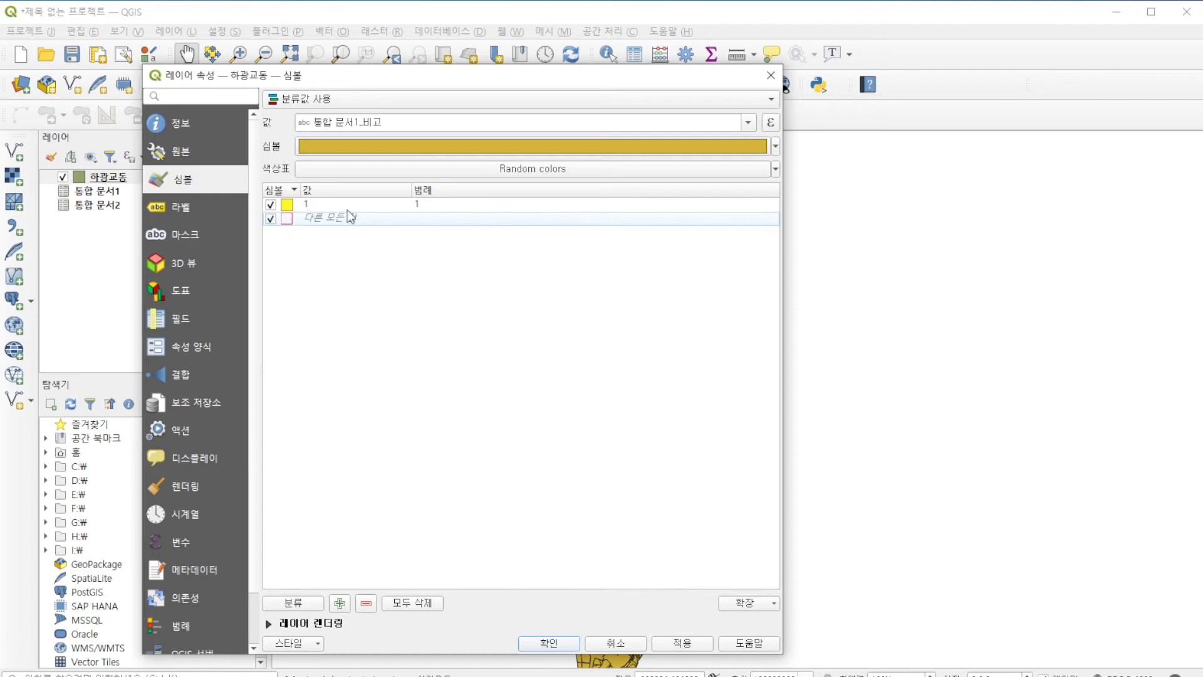
Apply the categorized style to 하광교동 and check the parcels on the map with the properties dialog moved aside.
{"action": "left_click_drag", "start_coordinate": [439, 75], "coordinate": [322, 69]}
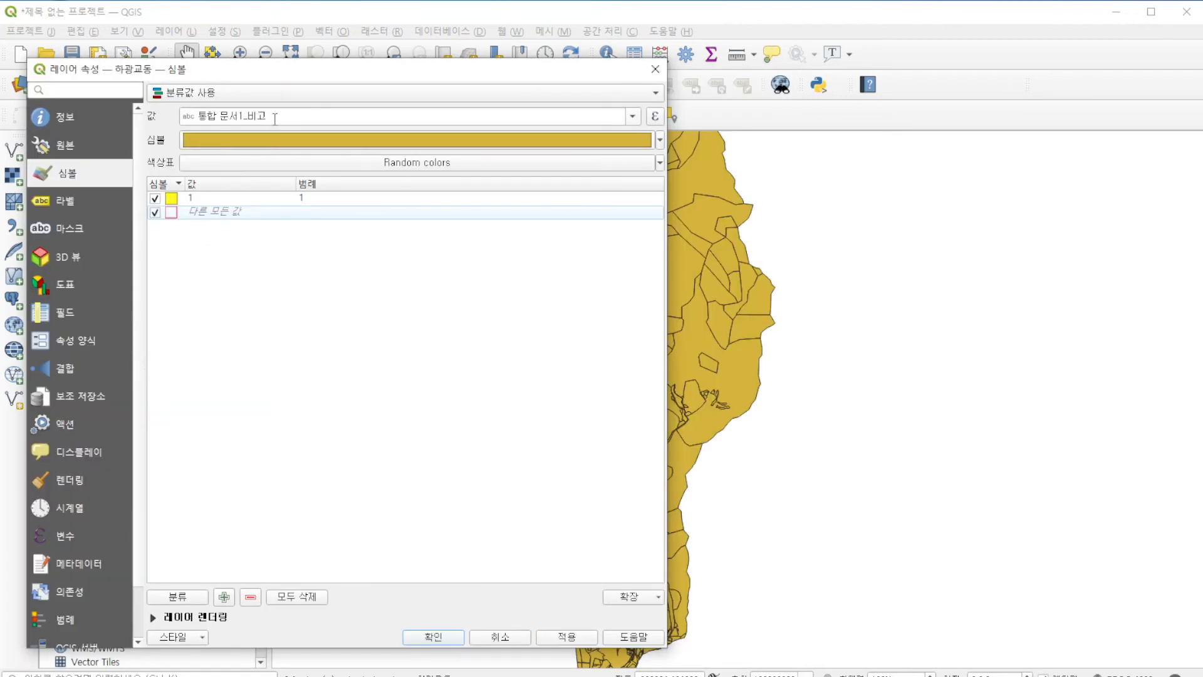
{"action": "left_click", "coordinate": [556, 636]}
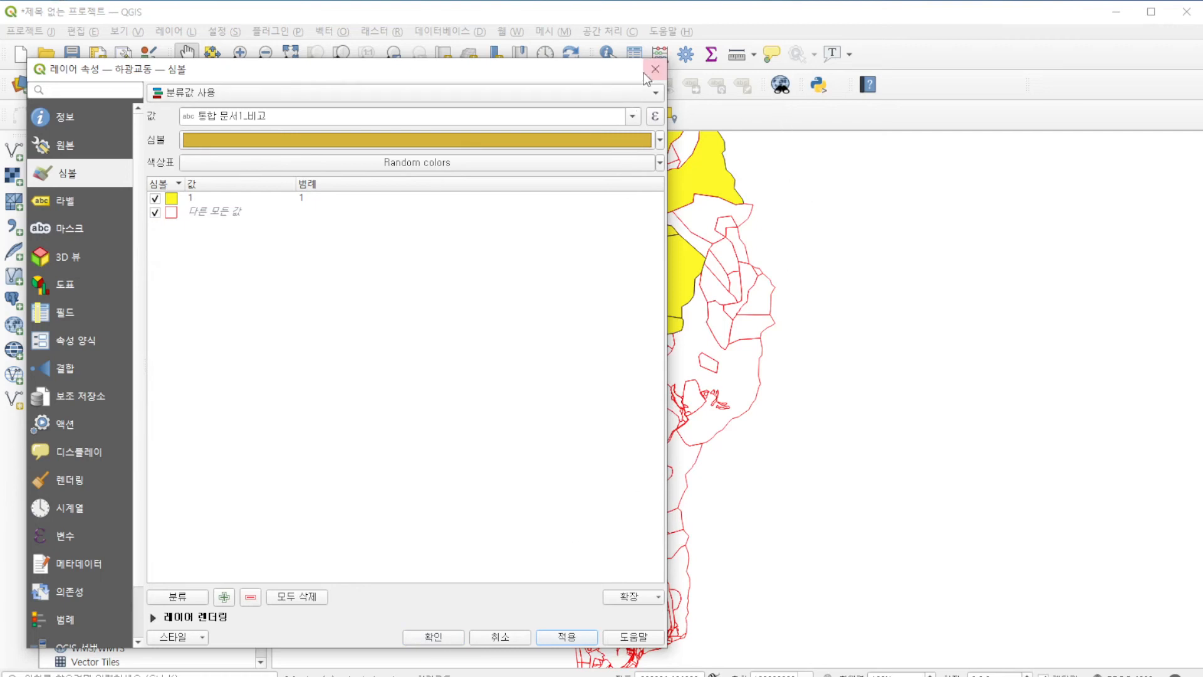
{"action": "left_click_drag", "start_coordinate": [495, 66], "coordinate": [1187, 92]}
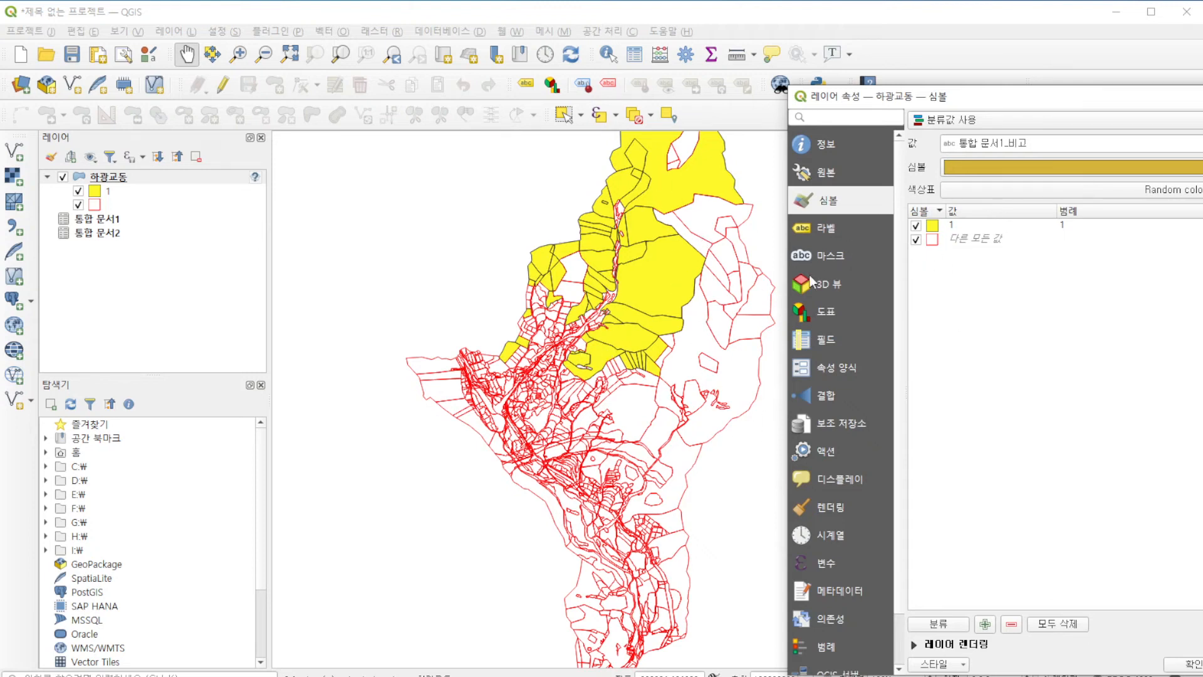
{"action": "left_click_drag", "start_coordinate": [1050, 100], "coordinate": [161, 99]}
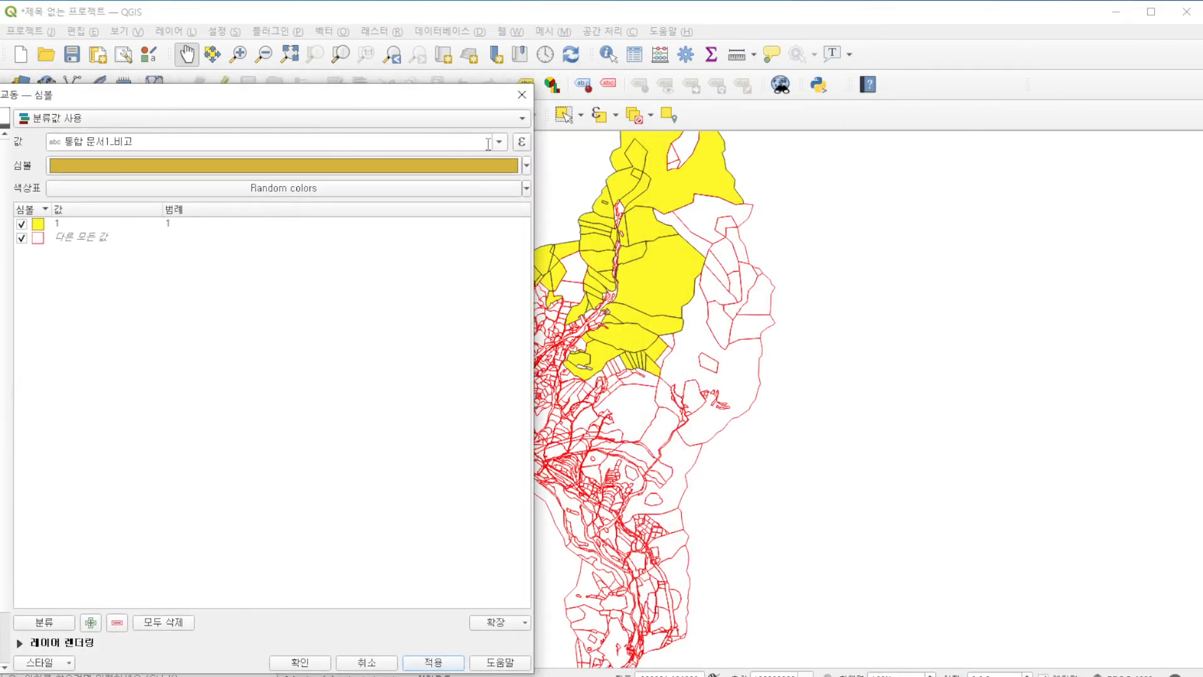
Edit the classification value expression to test 통합 문서1_비고 with like'1', followed by an or operator.
{"action": "left_click", "coordinate": [522, 142]}
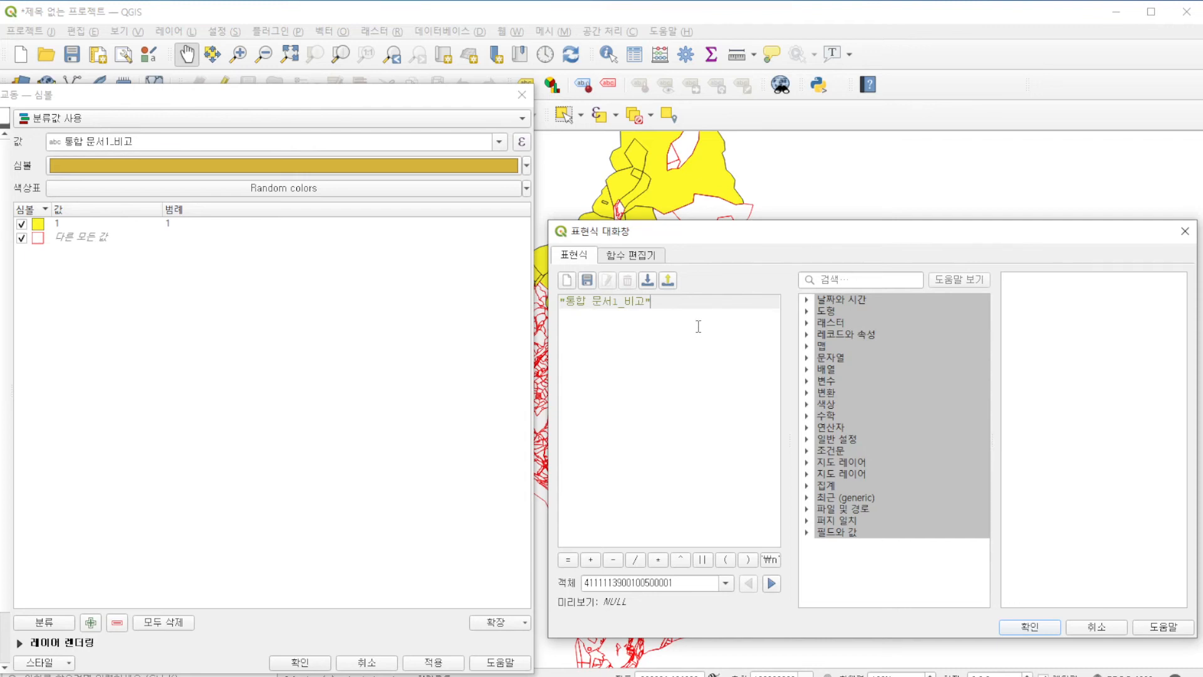
{"action": "type", "text": "like"}
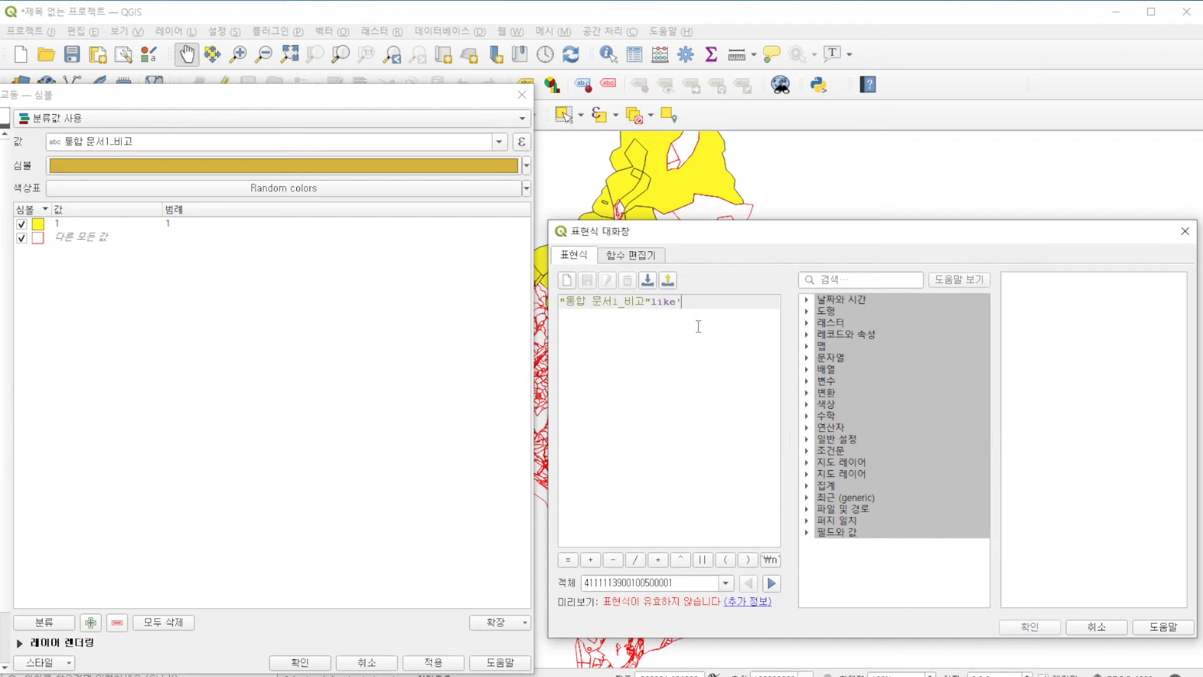
{"action": "type", "text": "'1'"}
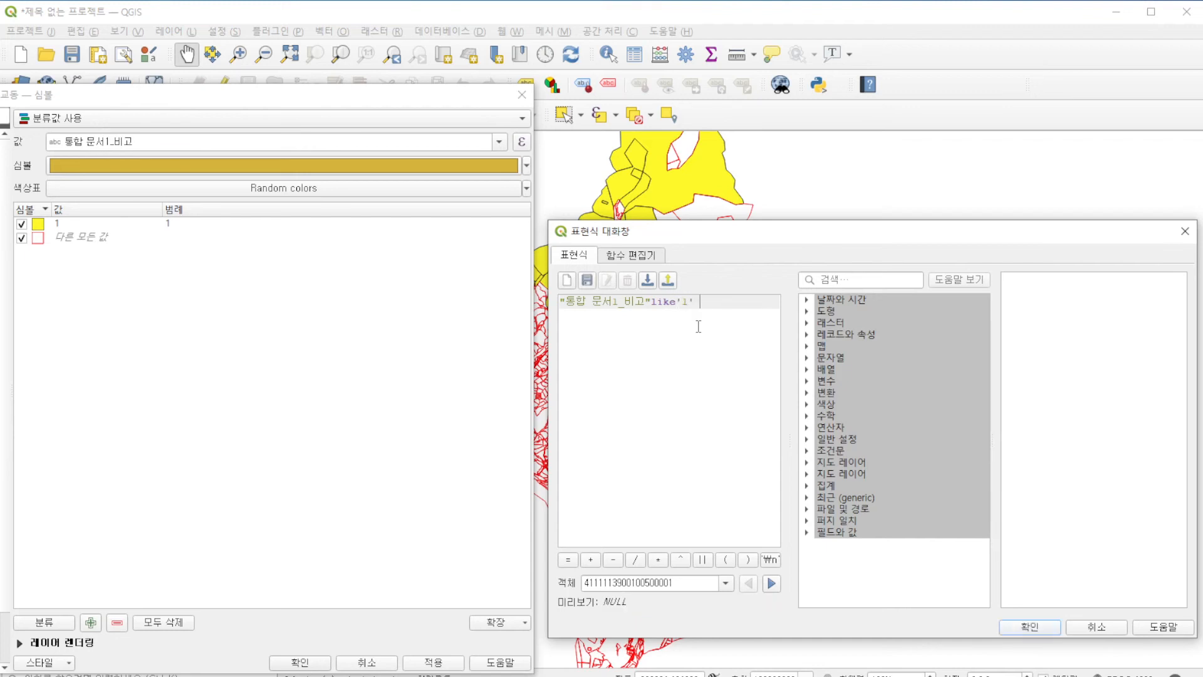
{"action": "type", "text": " or"}
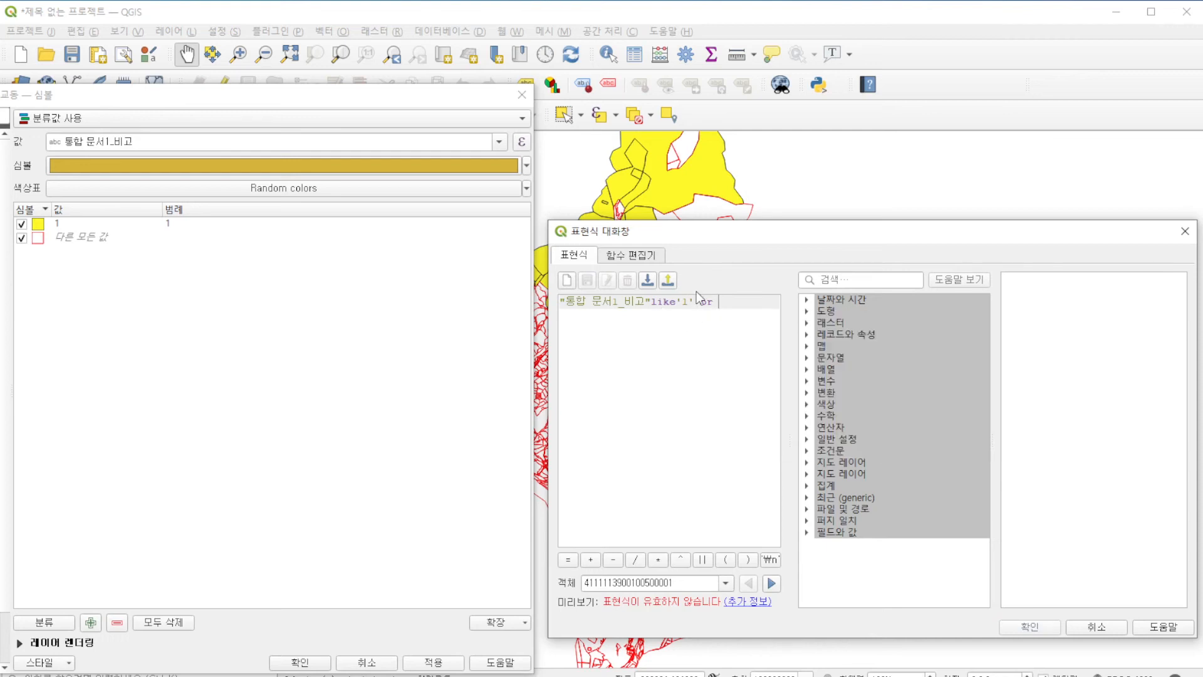
Duplicate the like'1' condition after the or, change its field to 통합 문서1_비고2, and accept the expression.
{"action": "left_click_drag", "start_coordinate": [694, 300], "coordinate": [558, 304]}
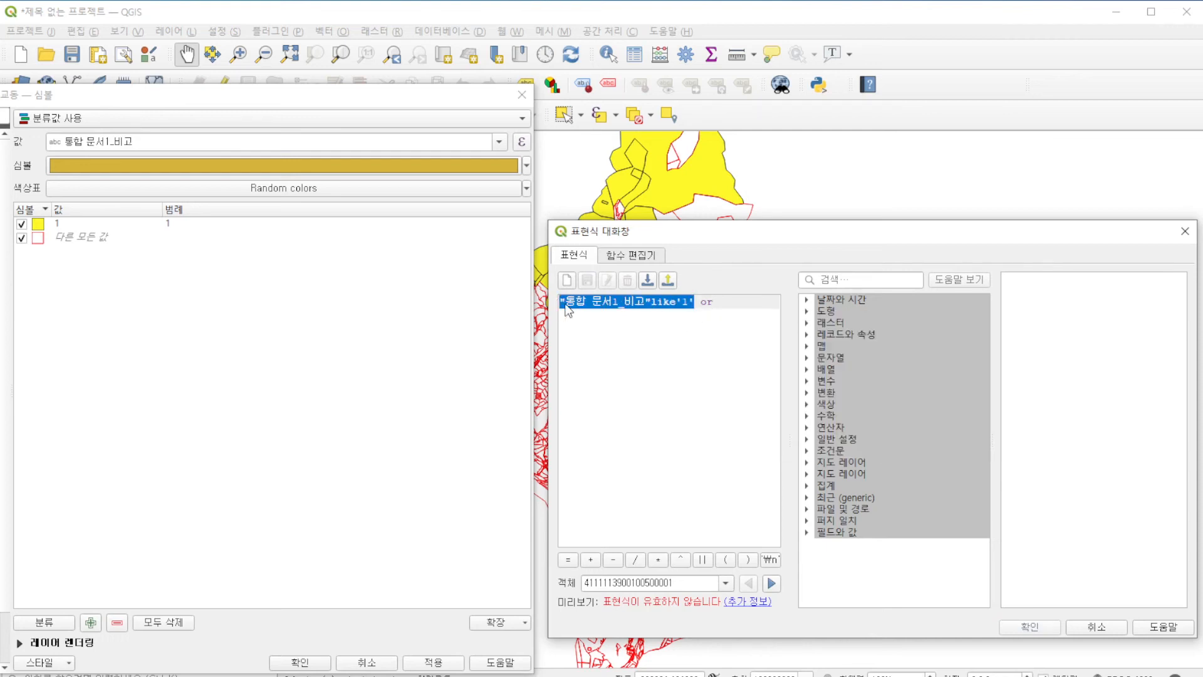
{"action": "right_click", "coordinate": [567, 303]}
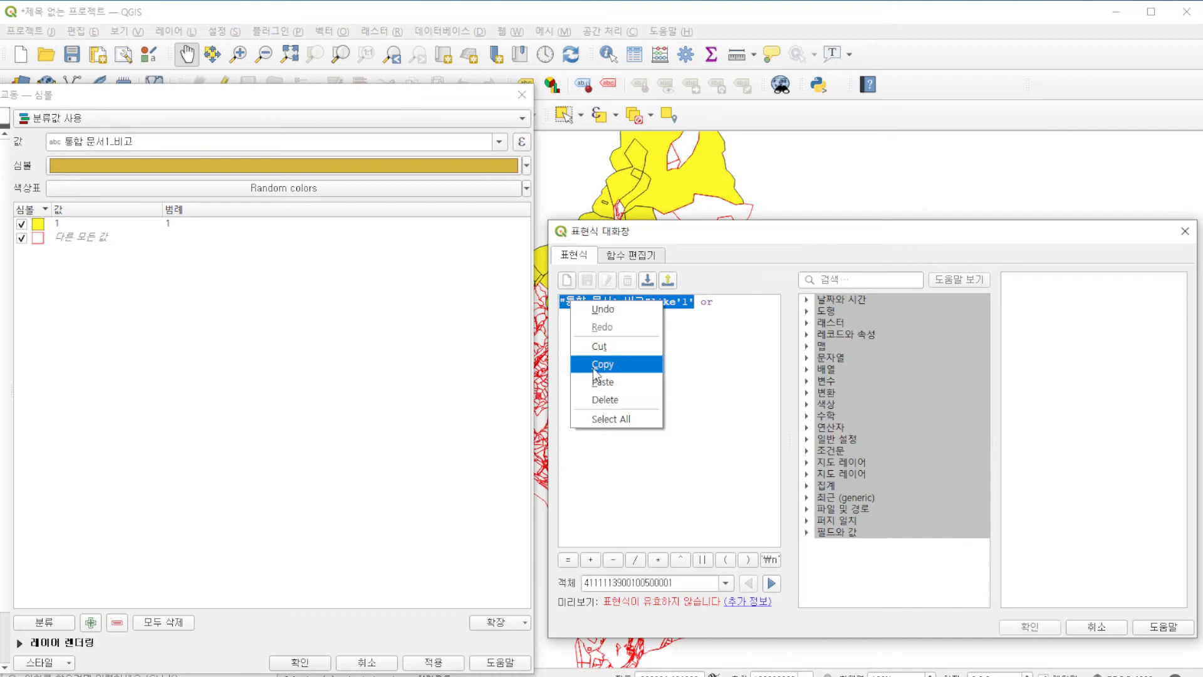
{"action": "left_click", "coordinate": [595, 366]}
{"action": "left_click", "coordinate": [728, 302]}
{"action": "right_click", "coordinate": [727, 304]}
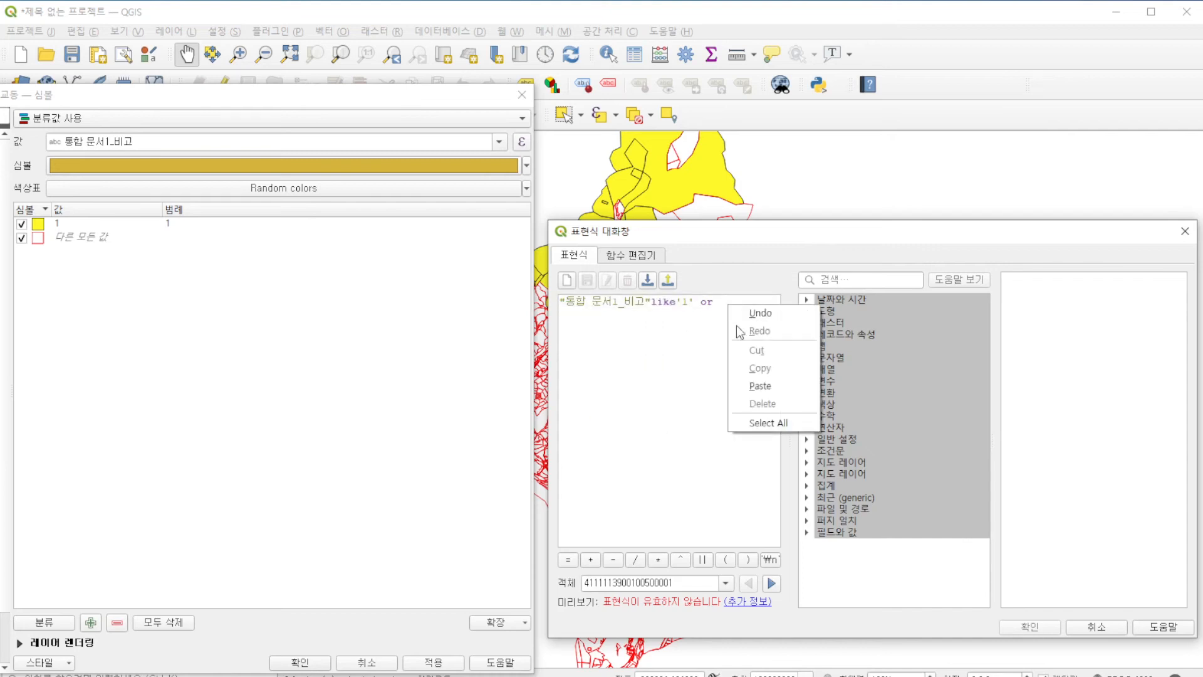
{"action": "left_click", "coordinate": [759, 386]}
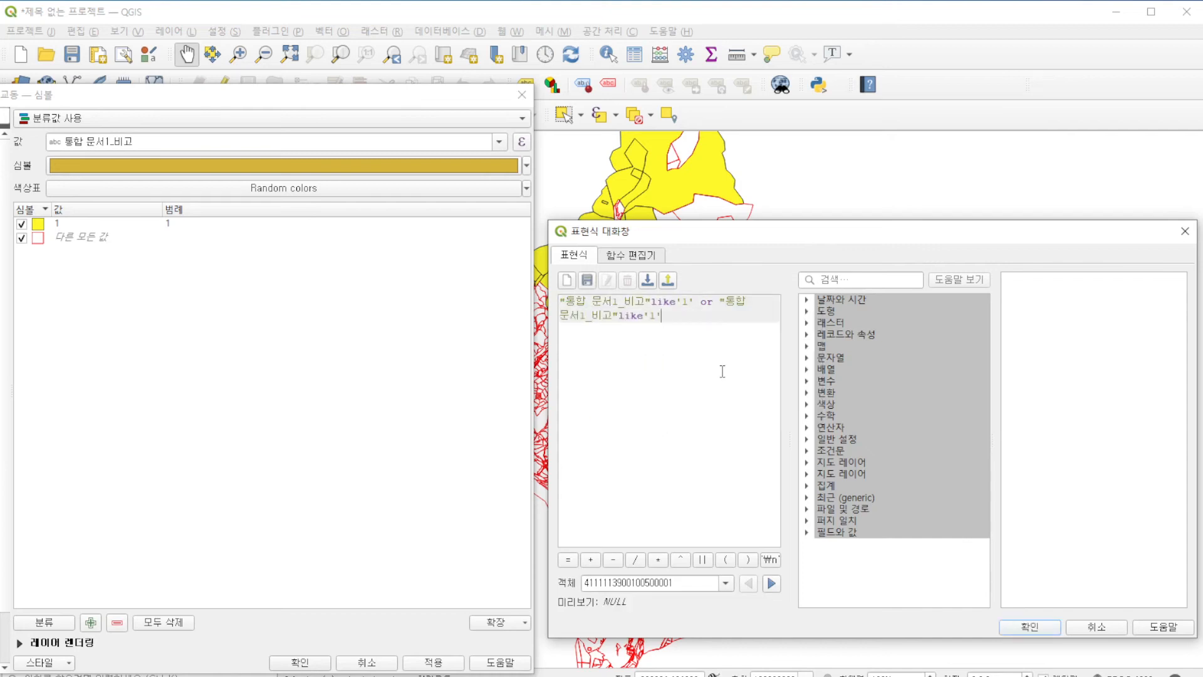
{"action": "left_click", "coordinate": [613, 316]}
{"action": "type", "text": "2"}
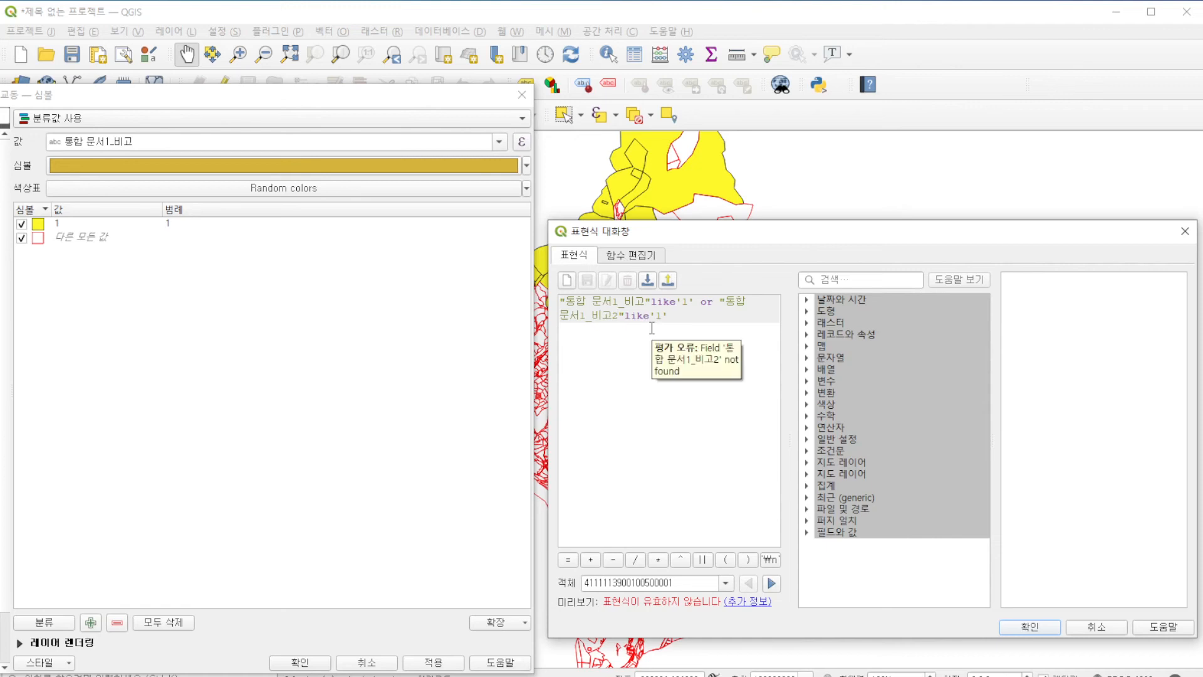
{"action": "left_click", "coordinate": [1032, 627]}
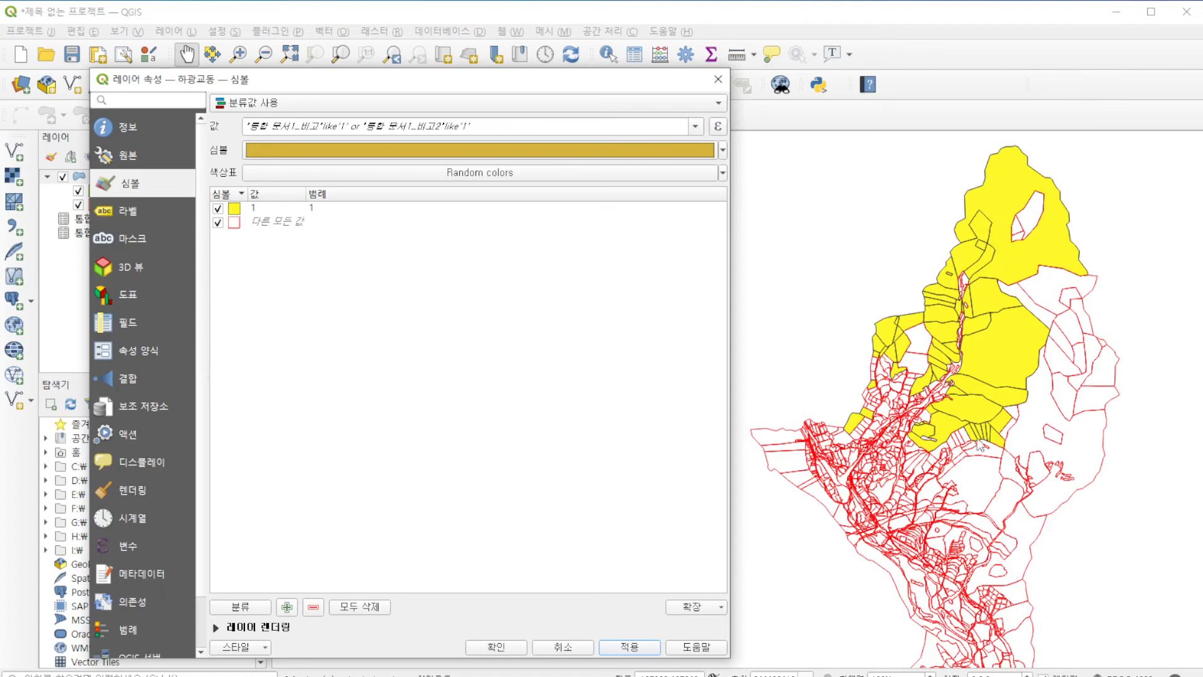
Correct the second condition's field to 통합 문서2_비고 after checking the available fields, and apply the style to the layer.
{"action": "left_click", "coordinate": [718, 126]}
{"action": "left_click_drag", "start_coordinate": [855, 231], "coordinate": [446, 271]}
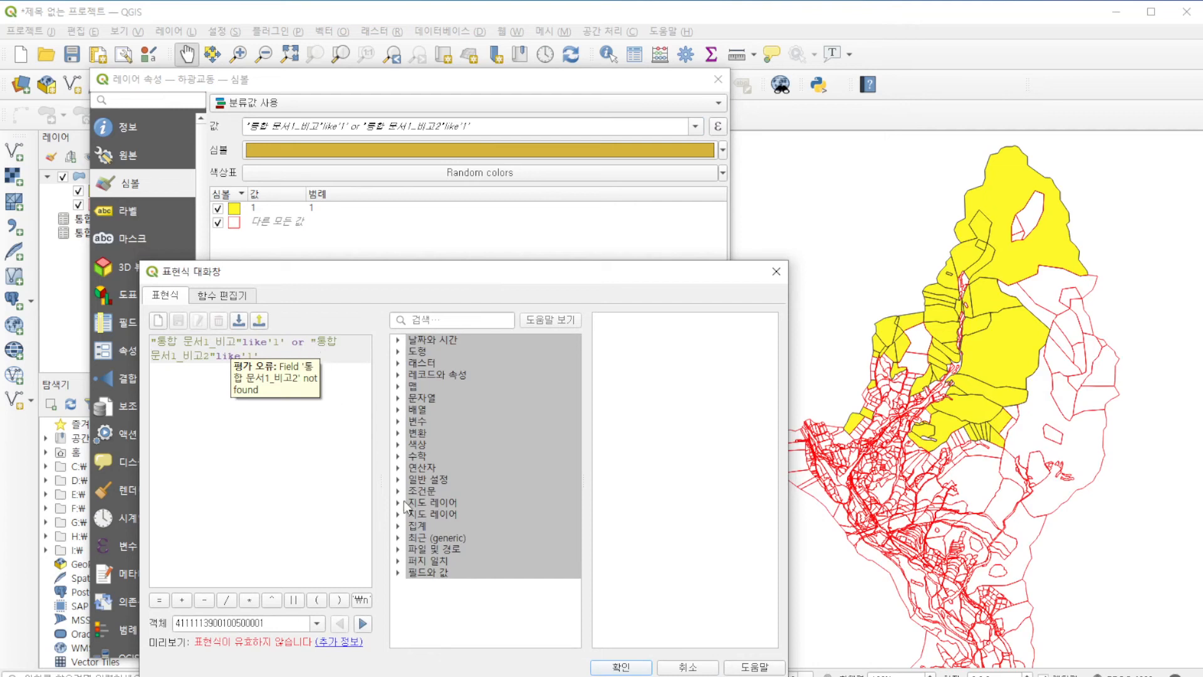
{"action": "double_click", "coordinate": [429, 572]}
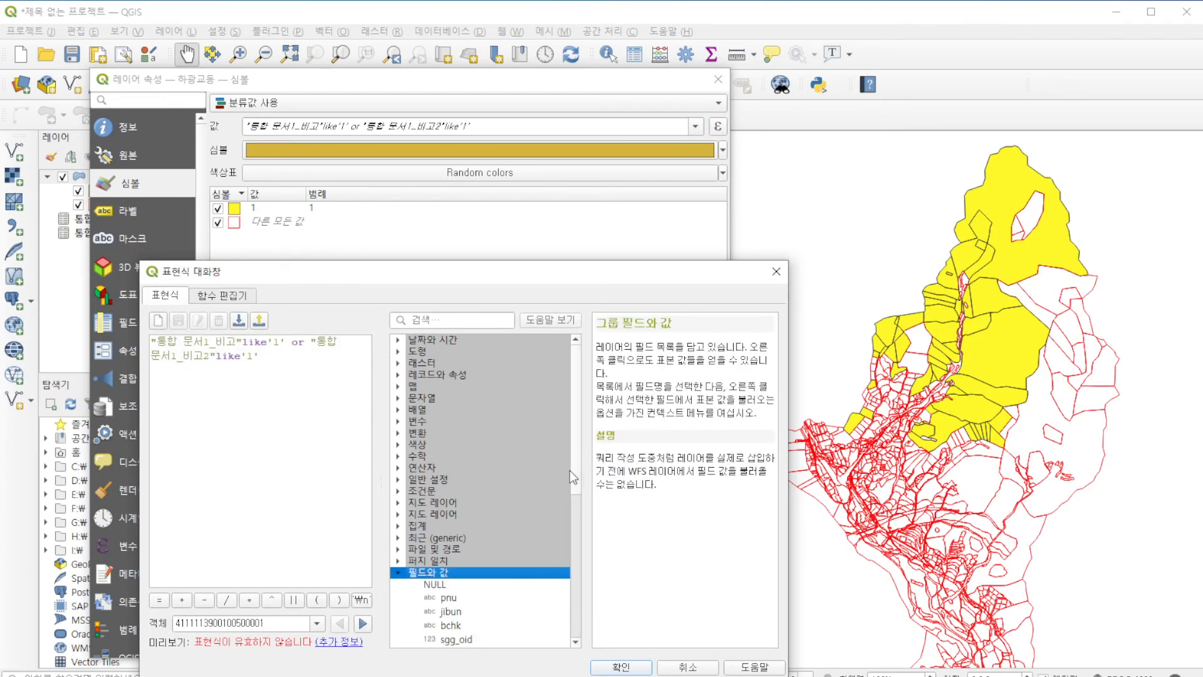
{"action": "scroll", "coordinate": [575, 479], "scroll_direction": "down", "scroll_amount": 6}
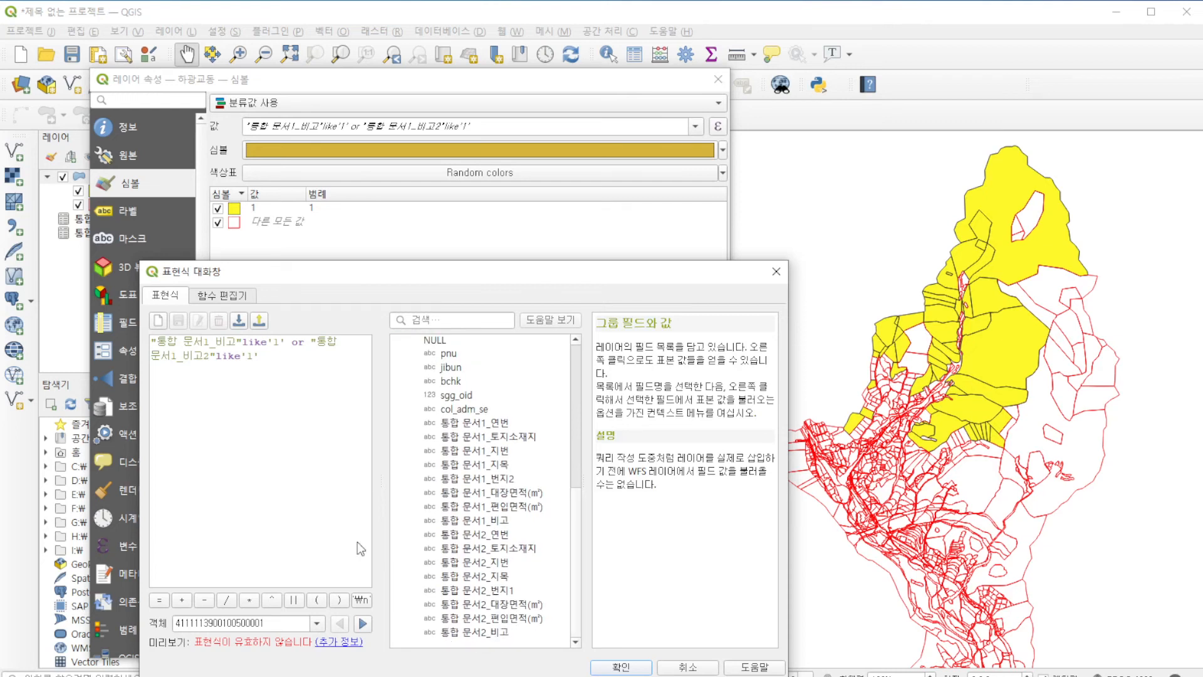
{"action": "left_click", "coordinate": [208, 356]}
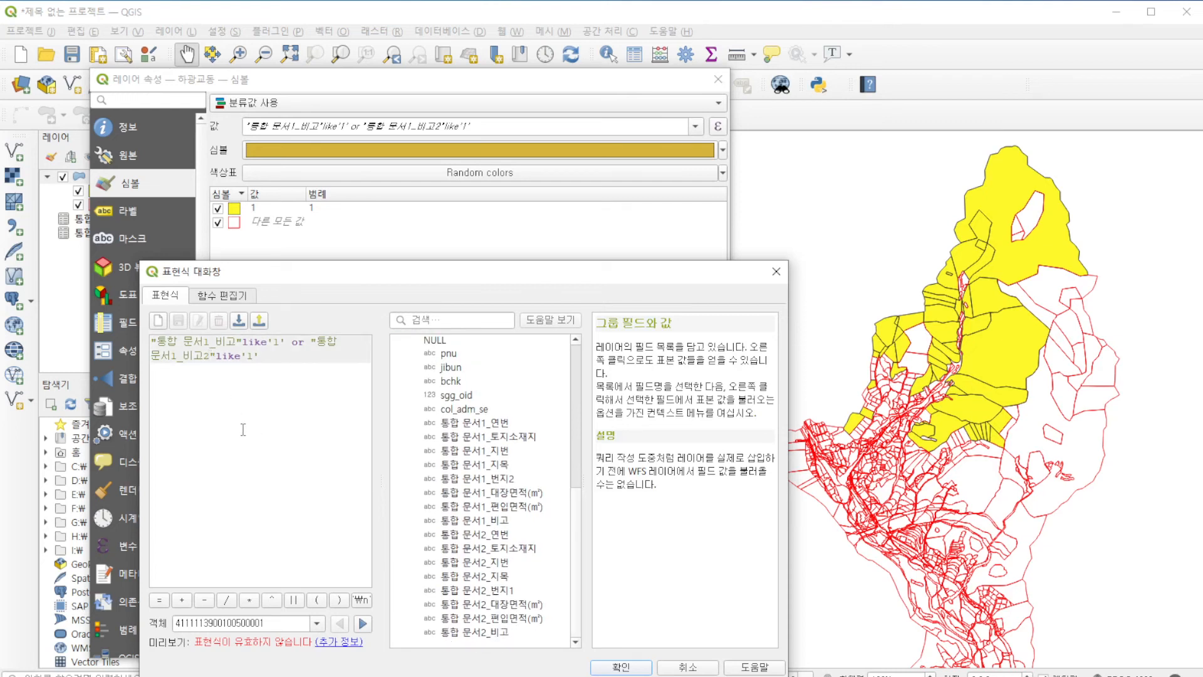
{"action": "key", "text": "BackSpace"}
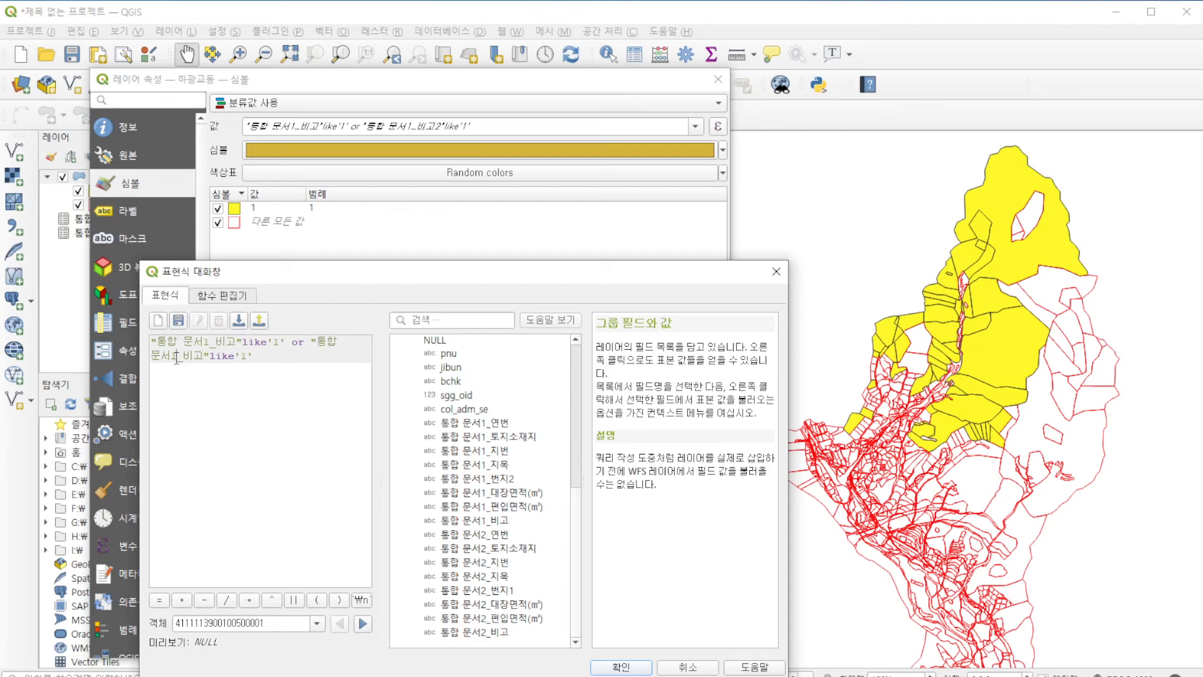
{"action": "key", "text": "BackSpace"}
{"action": "type", "text": "2"}
{"action": "left_click", "coordinate": [634, 666]}
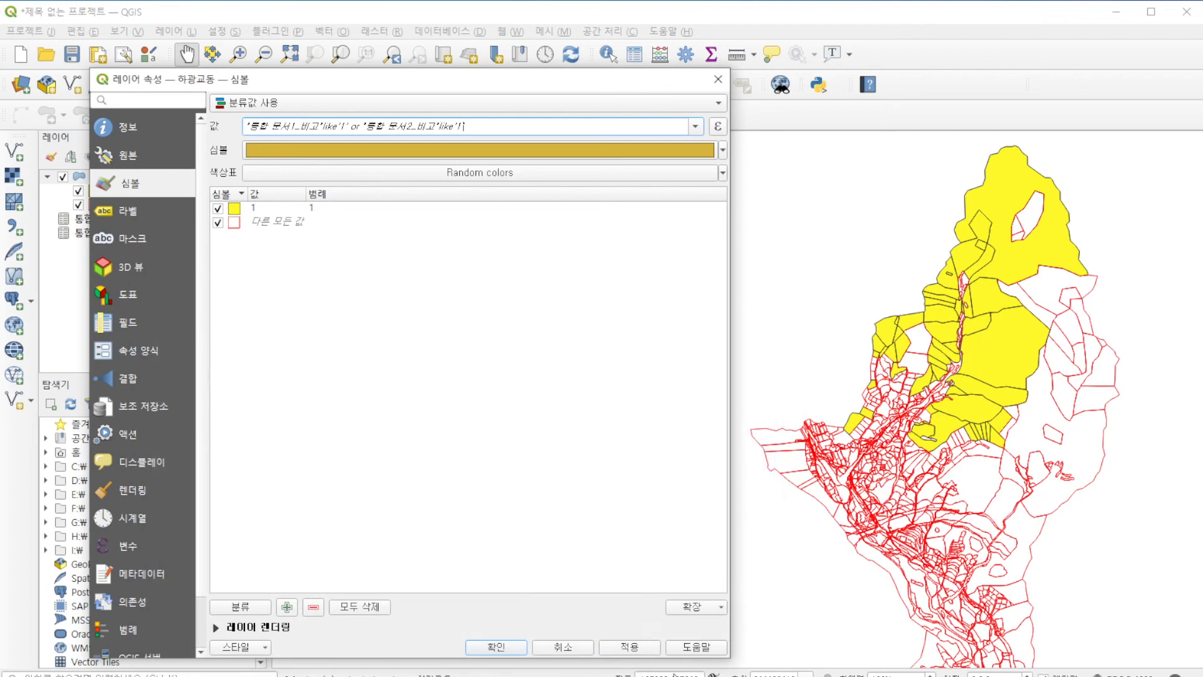
{"action": "left_click", "coordinate": [652, 652]}
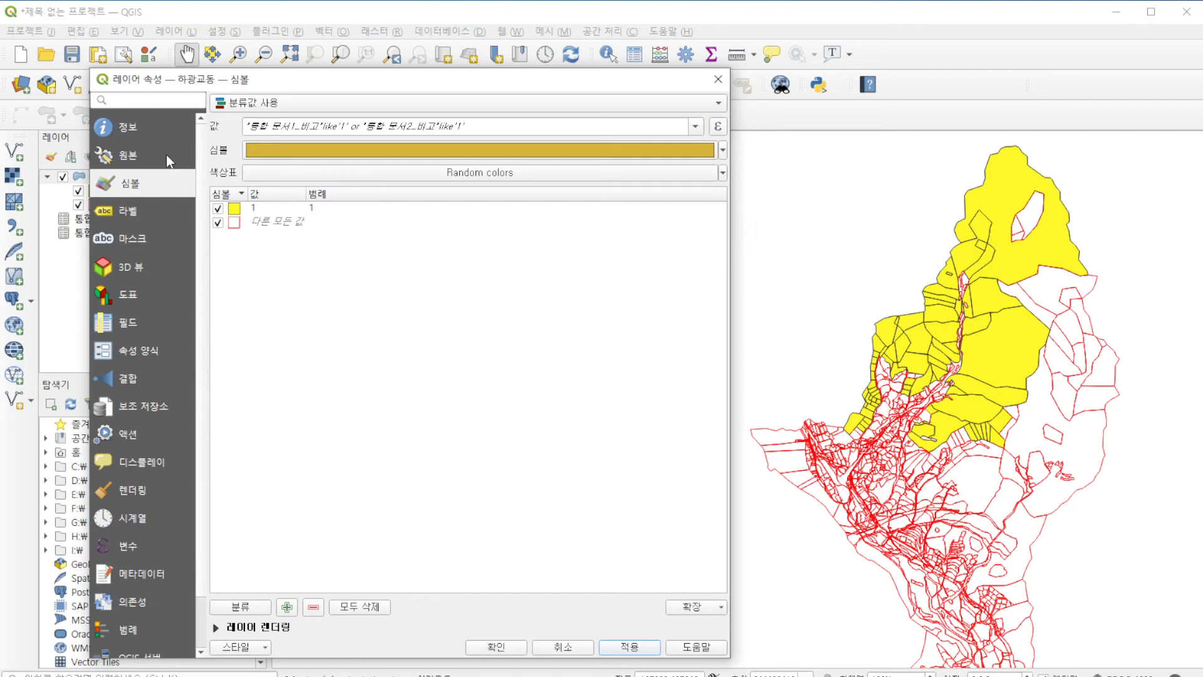
Set the text color of the 하광교동 layer's labels to red and apply it.
{"action": "left_click", "coordinate": [179, 211]}
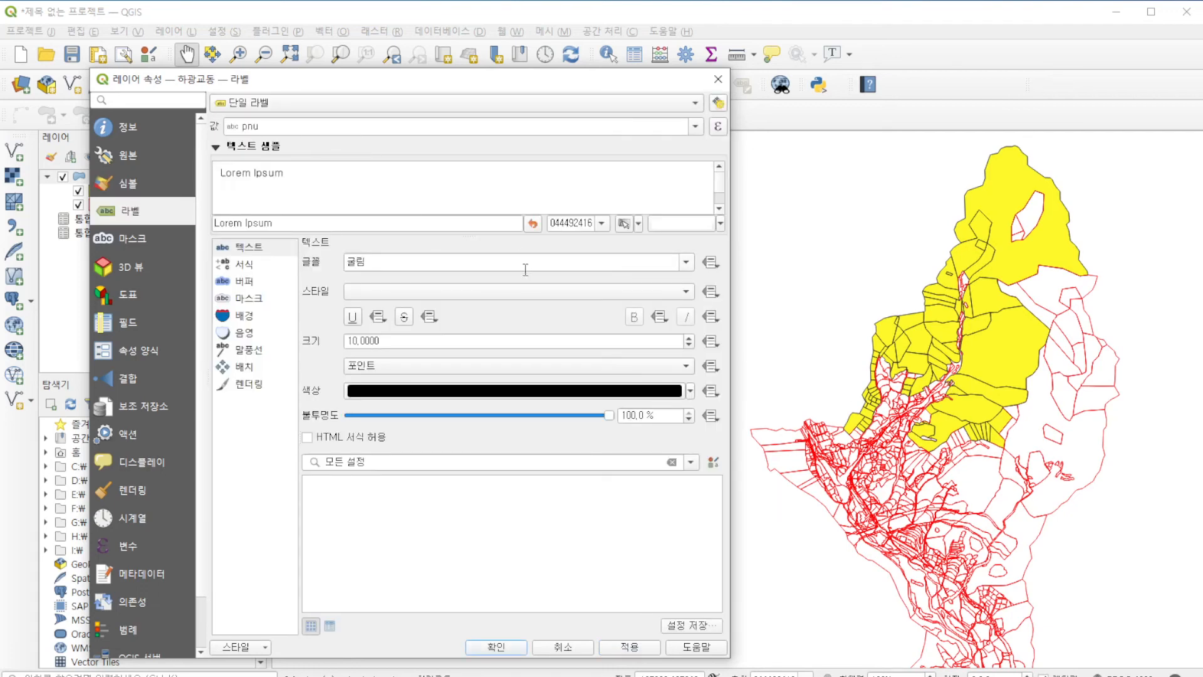
{"action": "left_click", "coordinate": [464, 394]}
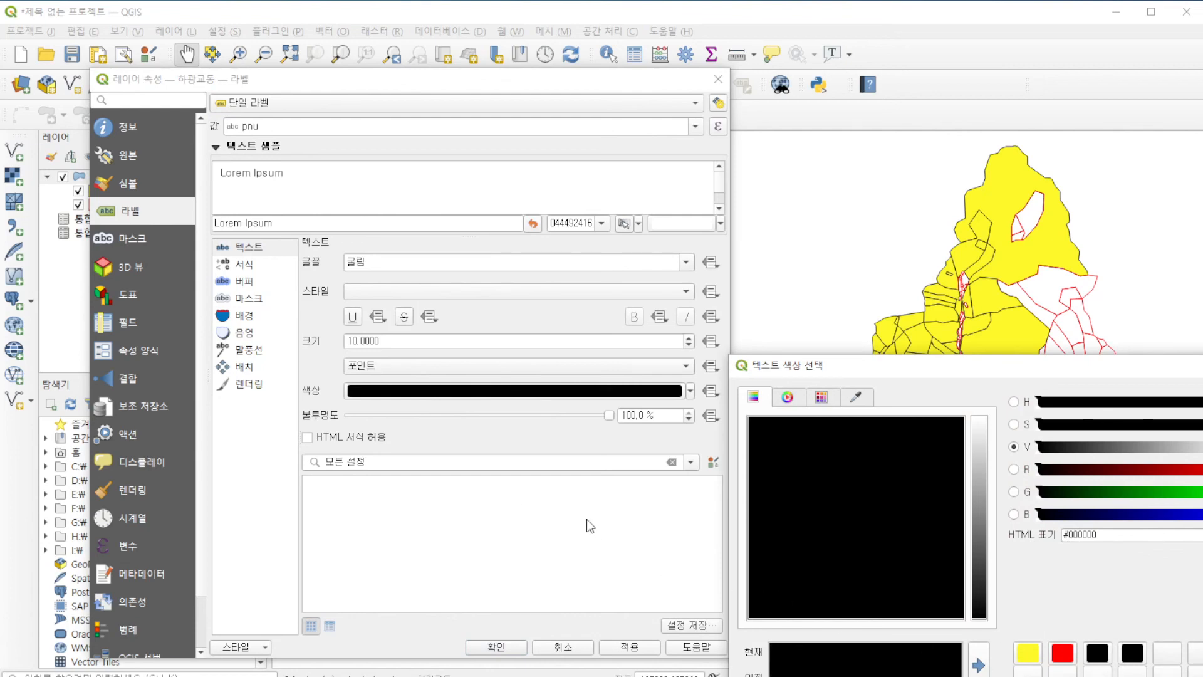
{"action": "left_click", "coordinate": [1060, 655]}
{"action": "key", "text": "Return"}
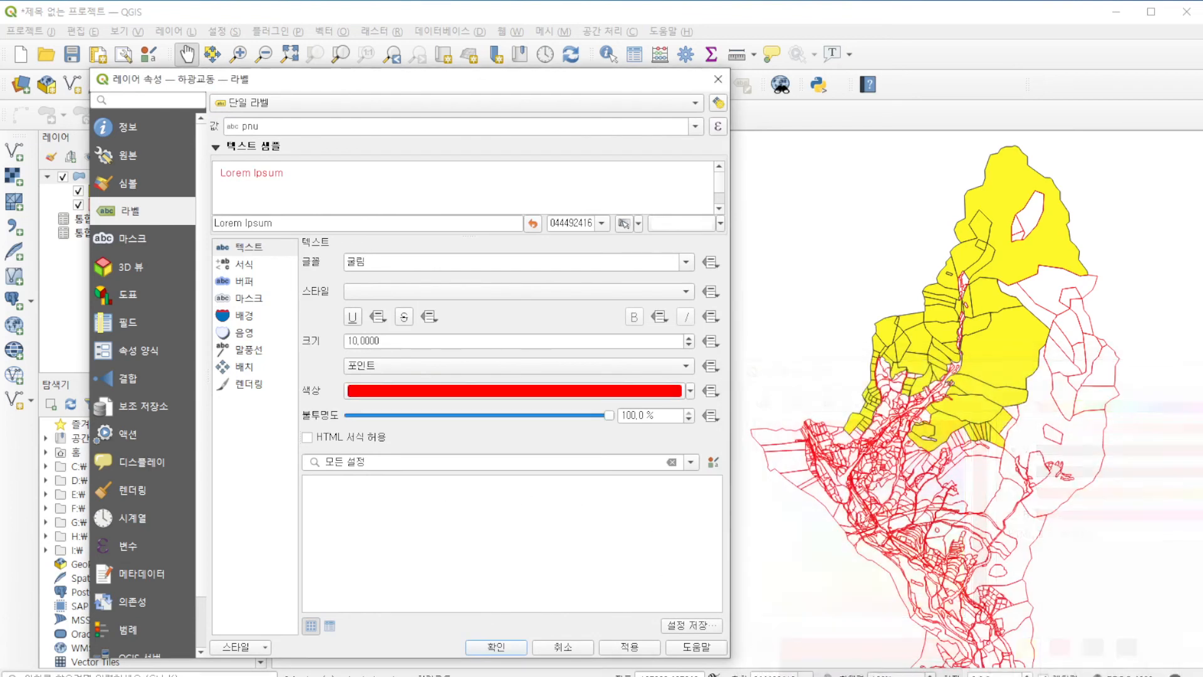
{"action": "left_click", "coordinate": [625, 646]}
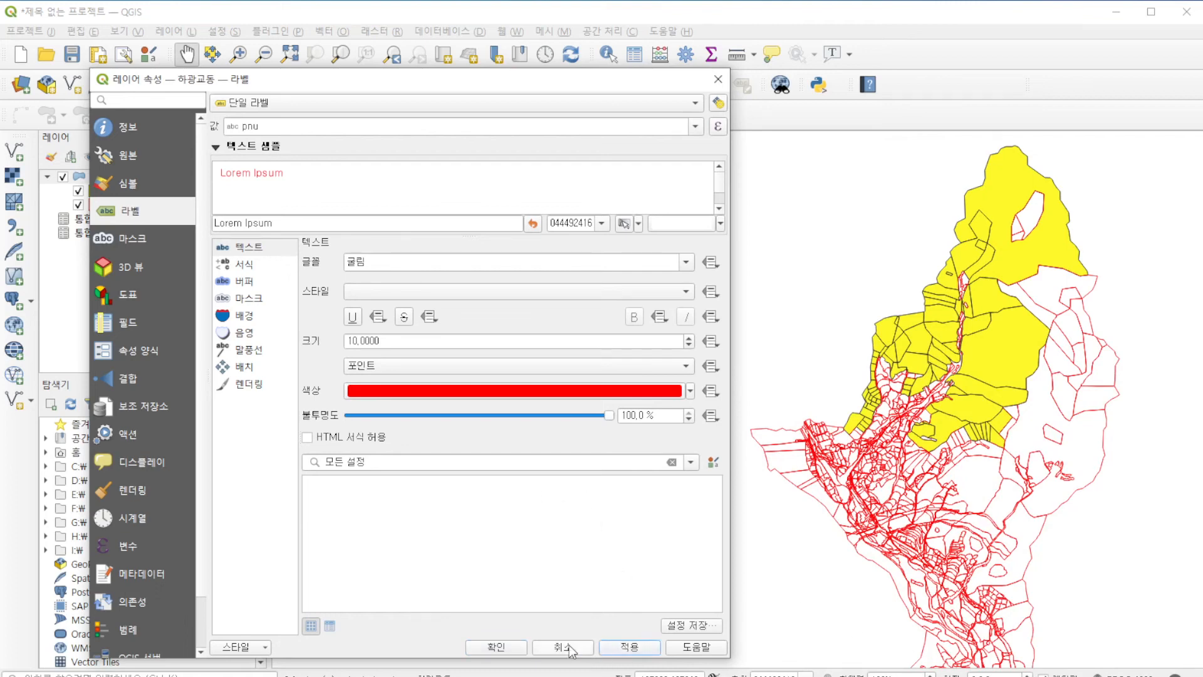
Label the parcels with the jibun field and accept the layer properties.
{"action": "left_click", "coordinate": [694, 128]}
{"action": "left_click", "coordinate": [451, 167]}
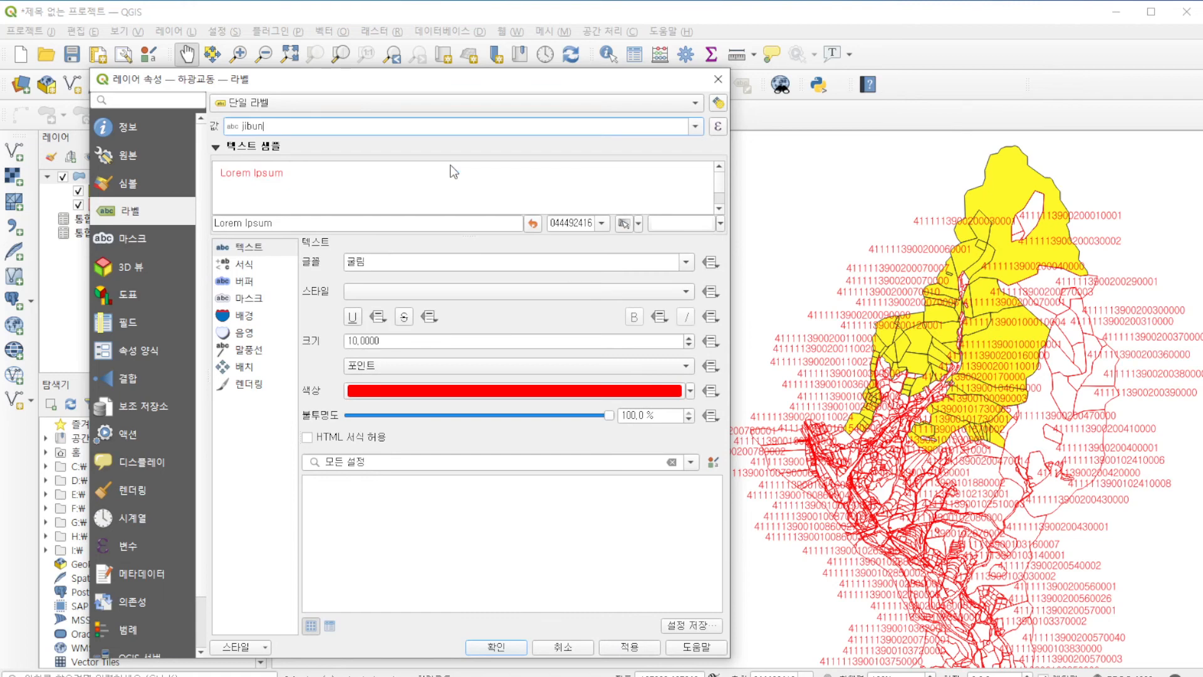
{"action": "left_click", "coordinate": [509, 648]}
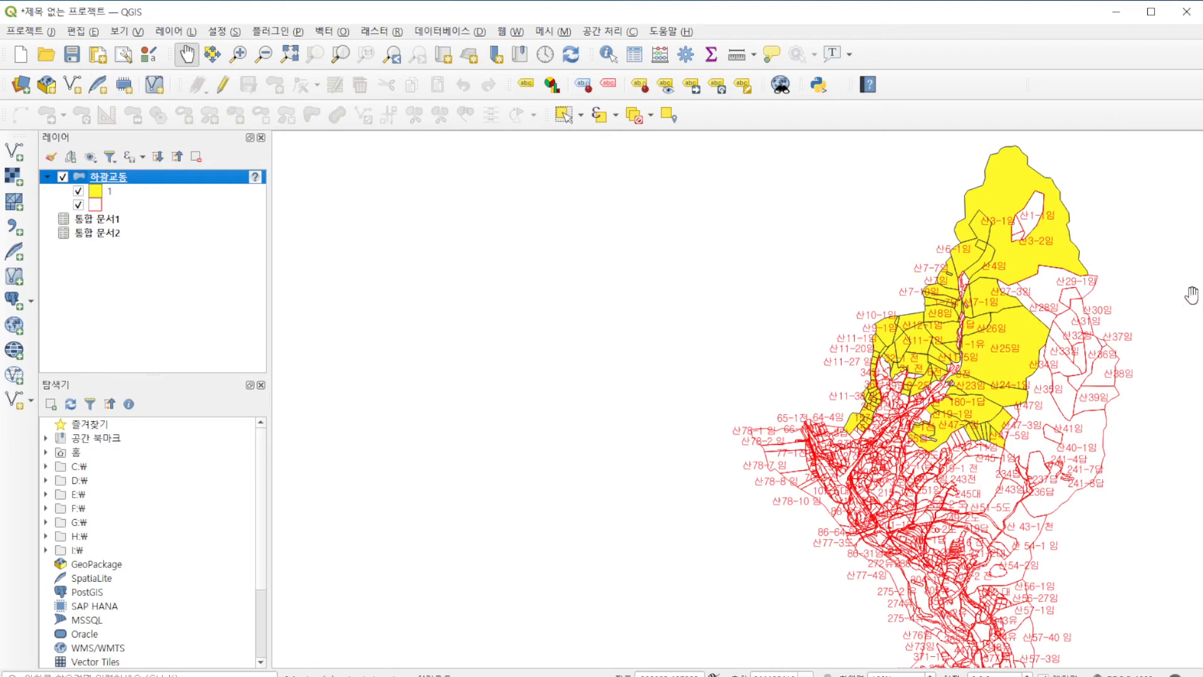
Add the Kakao Satellite background map from the TMS for Korea plugin.
{"action": "scroll", "coordinate": [1130, 294], "scroll_direction": "up", "scroll_amount": 2}
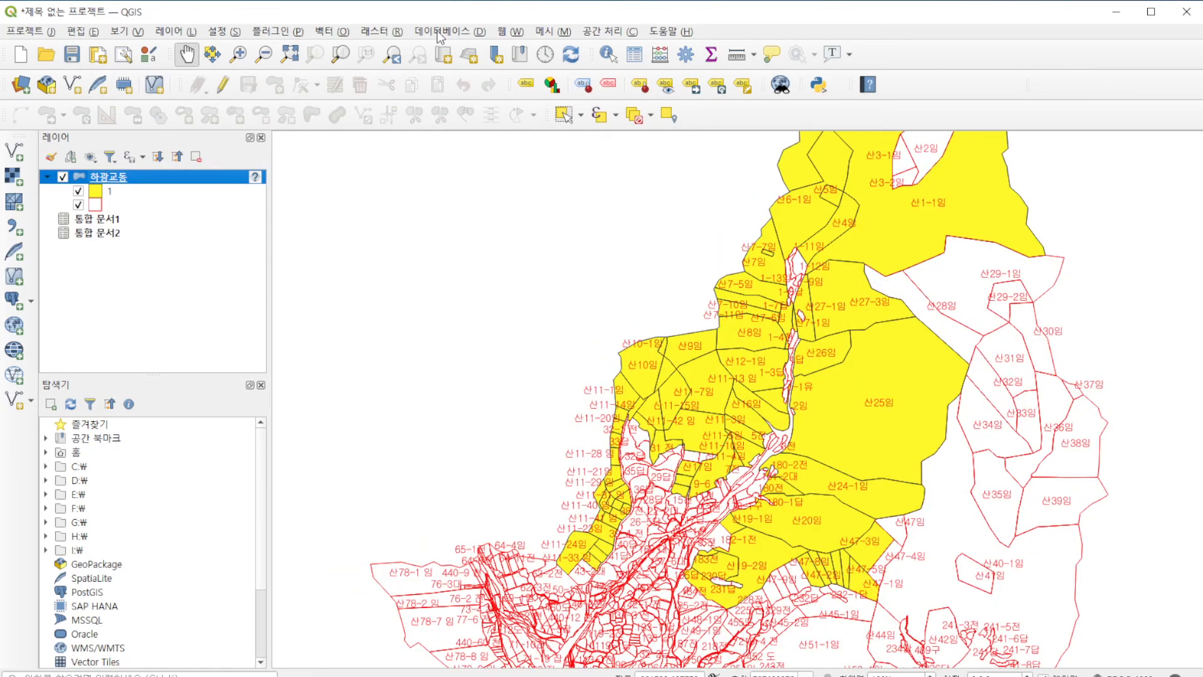
{"action": "left_click", "coordinate": [513, 32]}
{"action": "mouse_move", "coordinate": [551, 66]}
{"action": "mouse_move", "coordinate": [717, 107]}
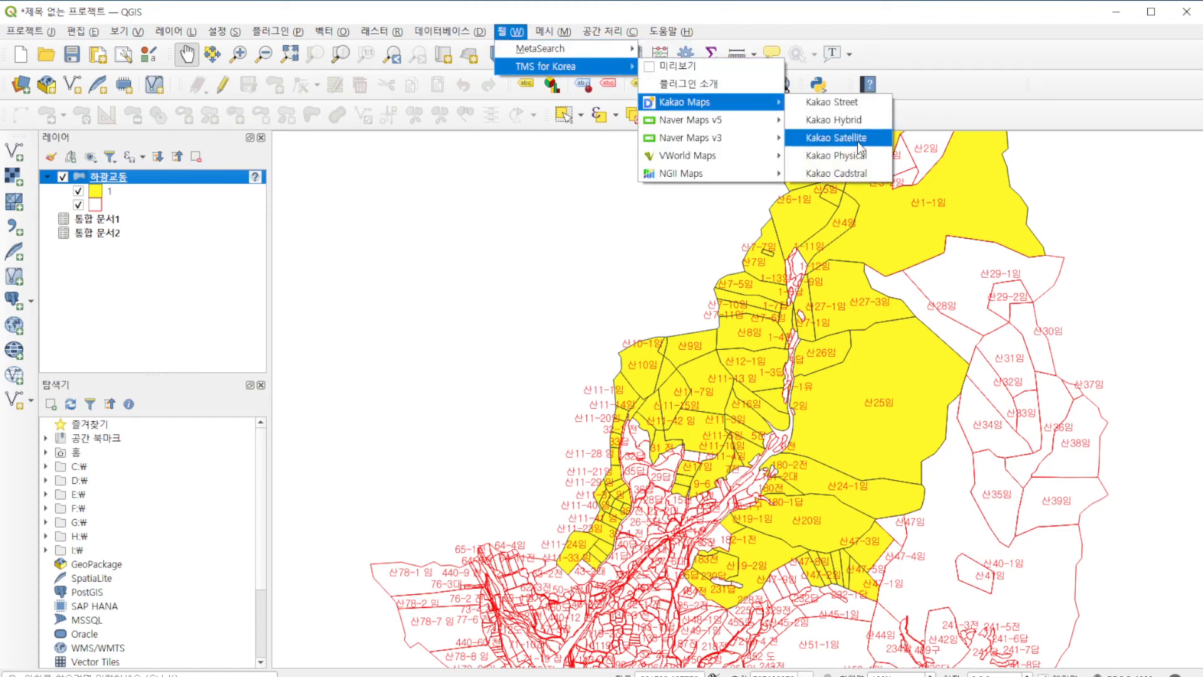
{"action": "left_click", "coordinate": [857, 141]}
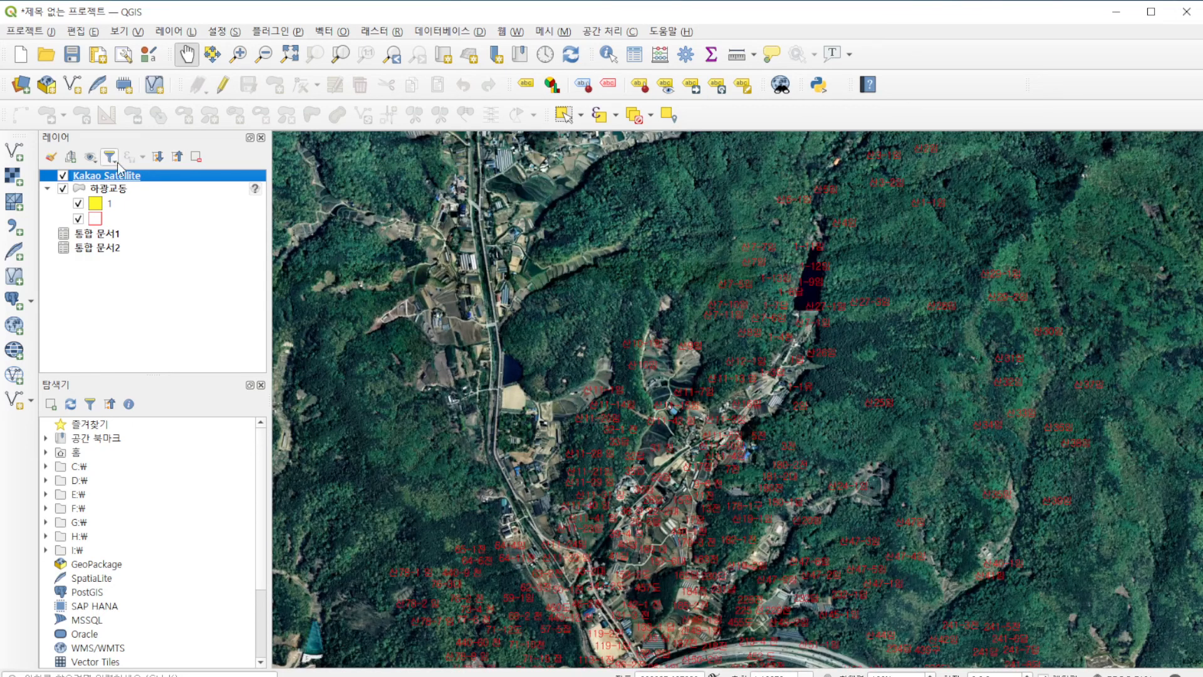
Move the Kakao Satellite layer to the end of the layer order, beneath 통합 문서2, and dismiss the Python error message.
{"action": "left_click_drag", "start_coordinate": [112, 181], "coordinate": [110, 268]}
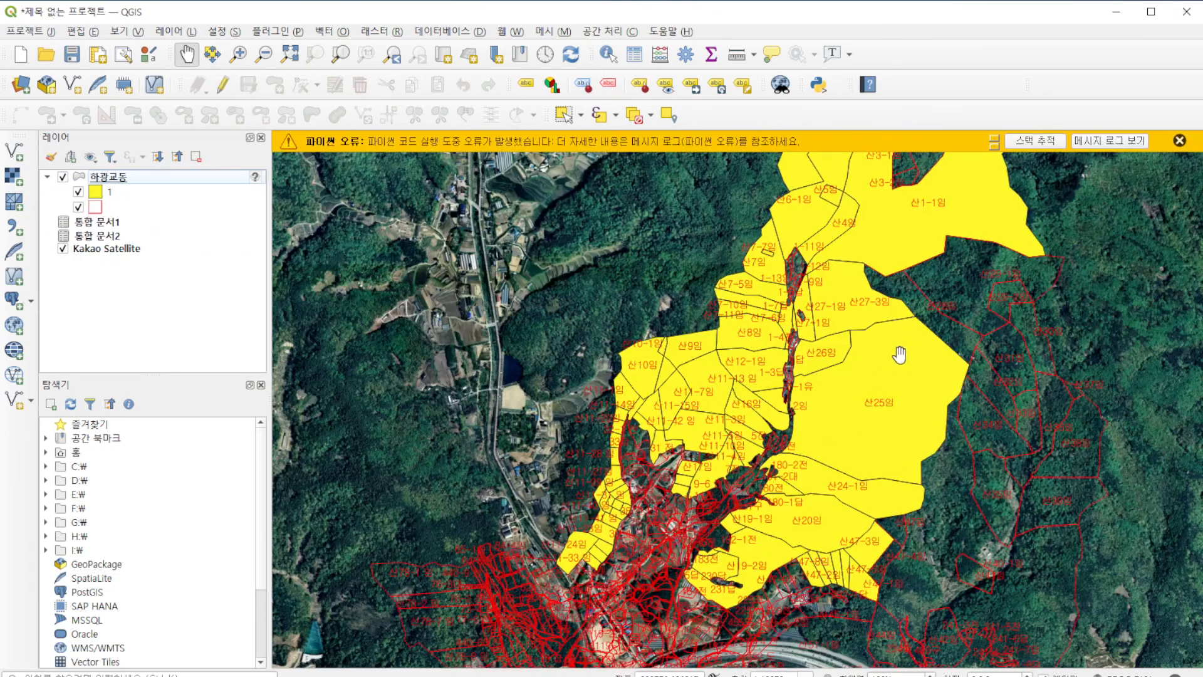
{"action": "left_click", "coordinate": [1179, 140]}
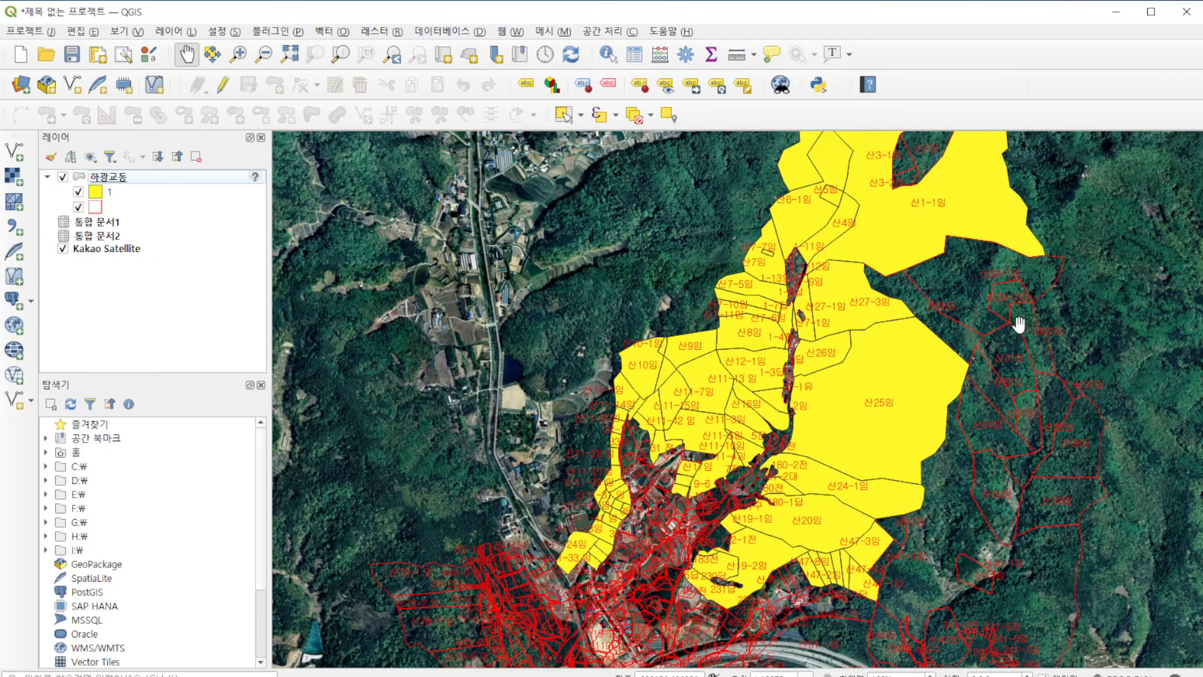
{"action": "scroll", "coordinate": [1021, 322], "scroll_direction": "down", "scroll_amount": 2}
{"action": "scroll", "coordinate": [1037, 295], "scroll_direction": "up", "scroll_amount": 1}
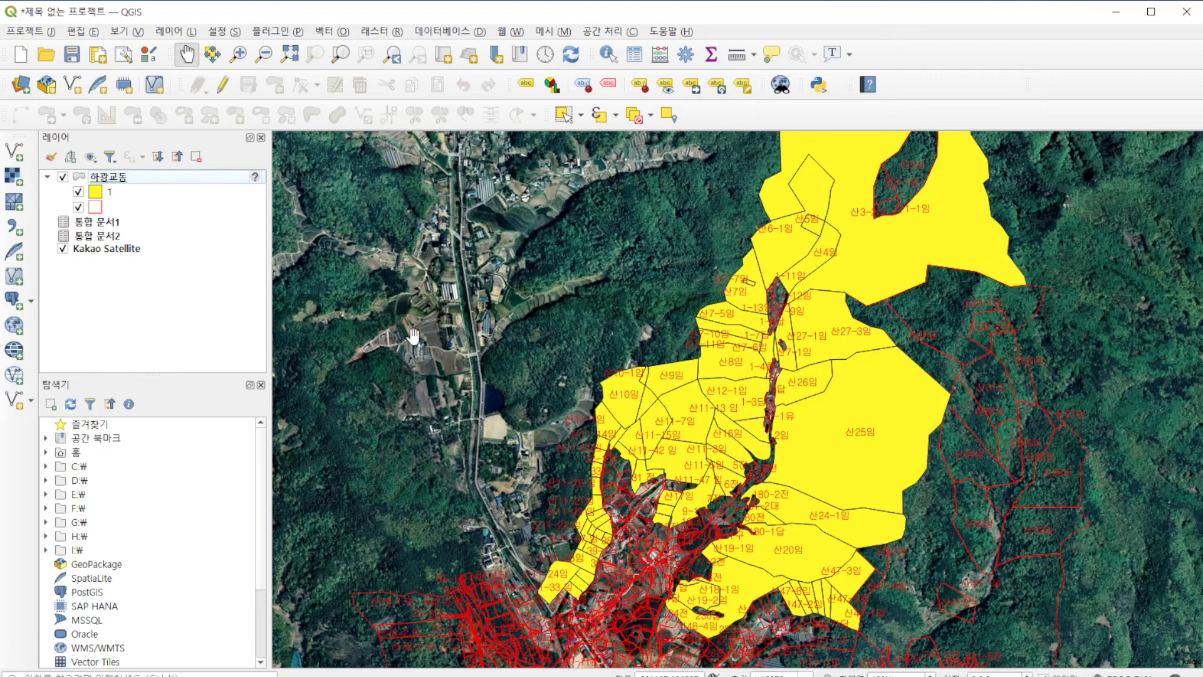
Change the fill symbol of the 하광교동 layer's value 1 category to the red hatch "hashed cred /" and apply it.
{"action": "left_click", "coordinate": [101, 180]}
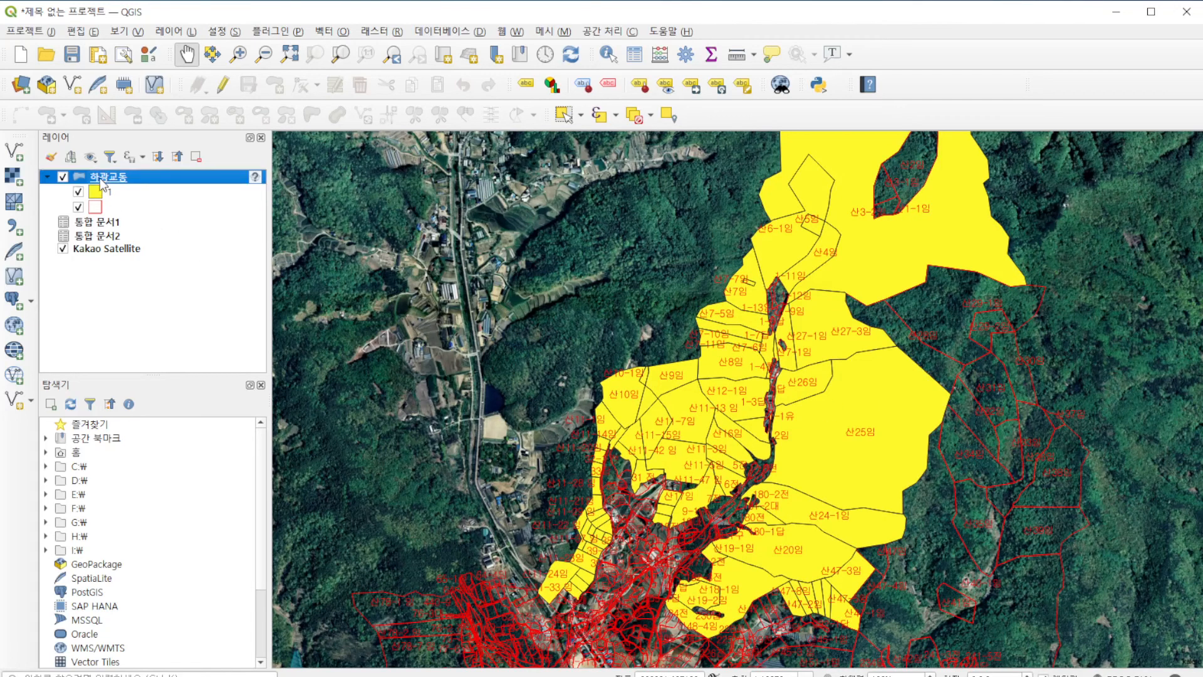
{"action": "double_click", "coordinate": [101, 180]}
{"action": "double_click", "coordinate": [259, 209]}
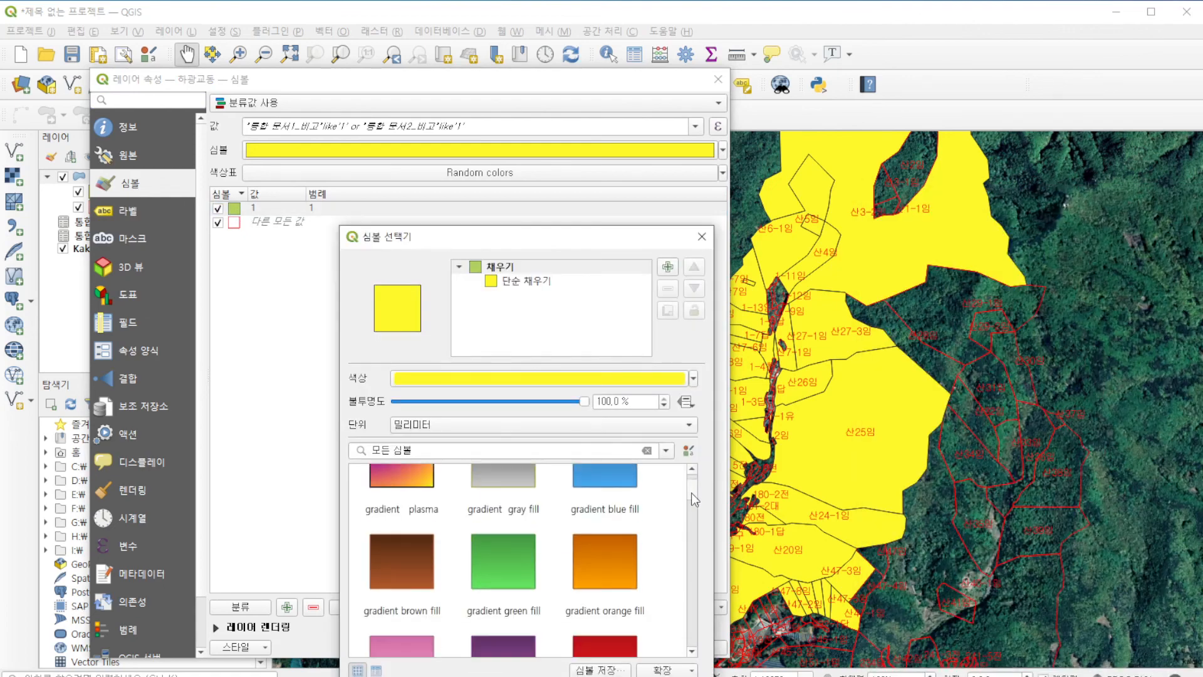
{"action": "left_click_drag", "start_coordinate": [690, 493], "coordinate": [690, 543]}
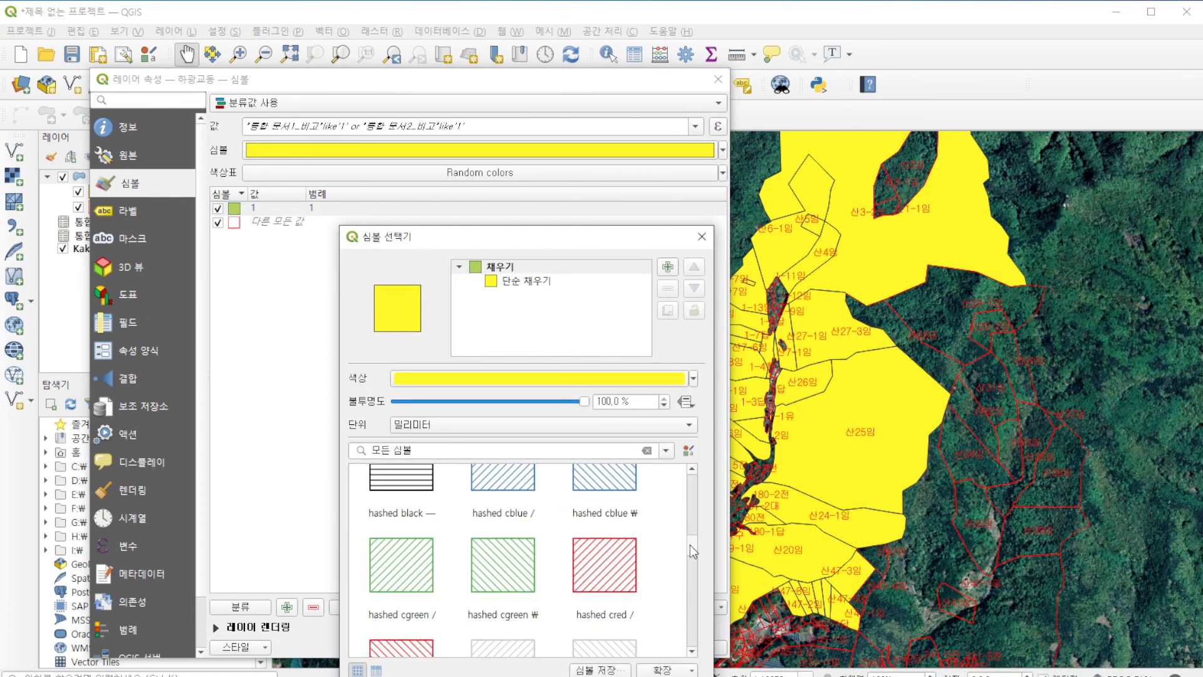
{"action": "left_click", "coordinate": [605, 567]}
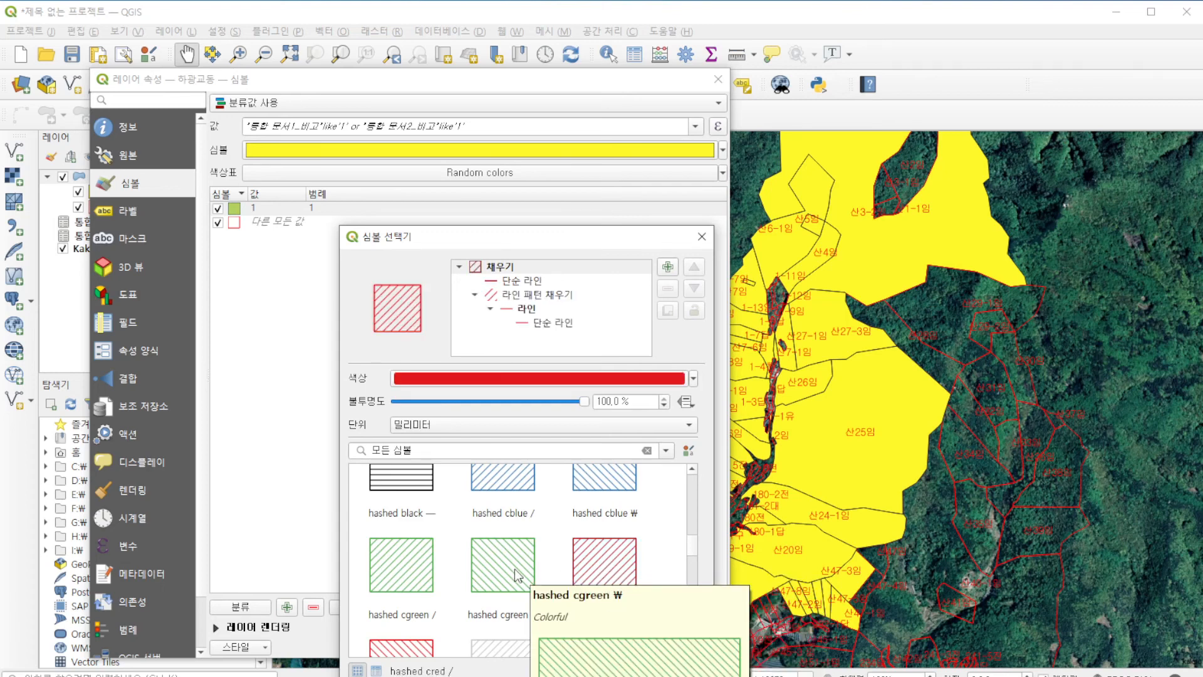
{"action": "scroll", "coordinate": [601, 491], "scroll_direction": "down", "scroll_amount": 2}
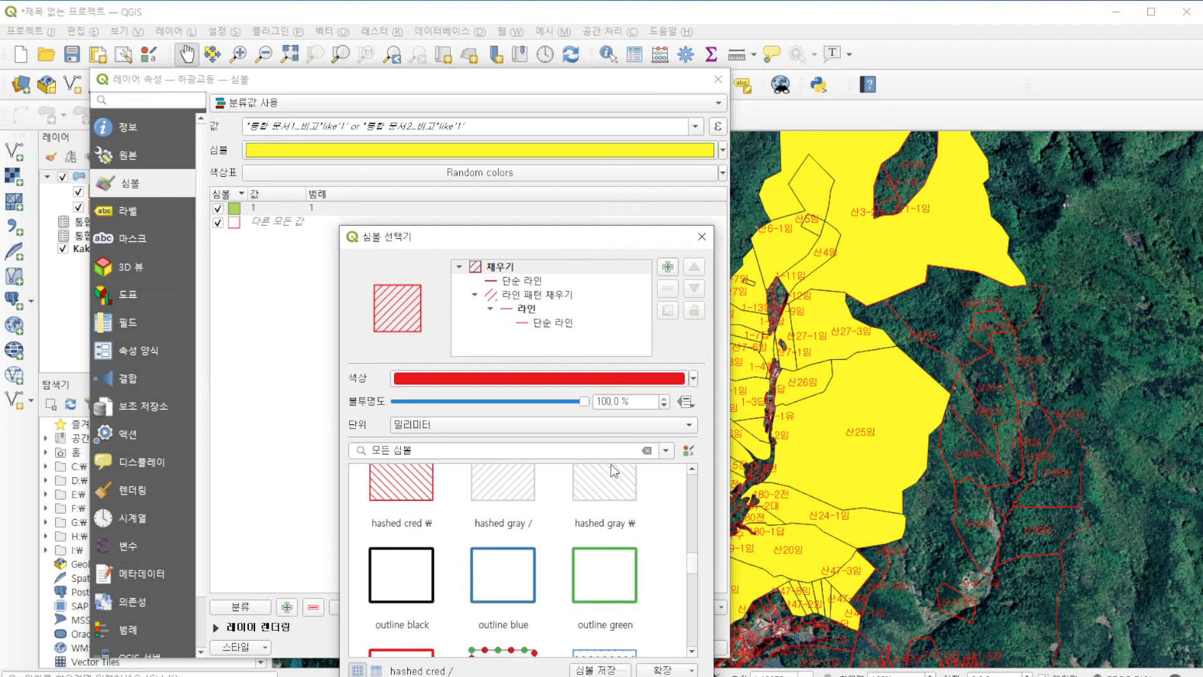
{"action": "scroll", "coordinate": [623, 560], "scroll_direction": "down", "scroll_amount": 4}
{"action": "scroll", "coordinate": [629, 567], "scroll_direction": "up", "scroll_amount": 2}
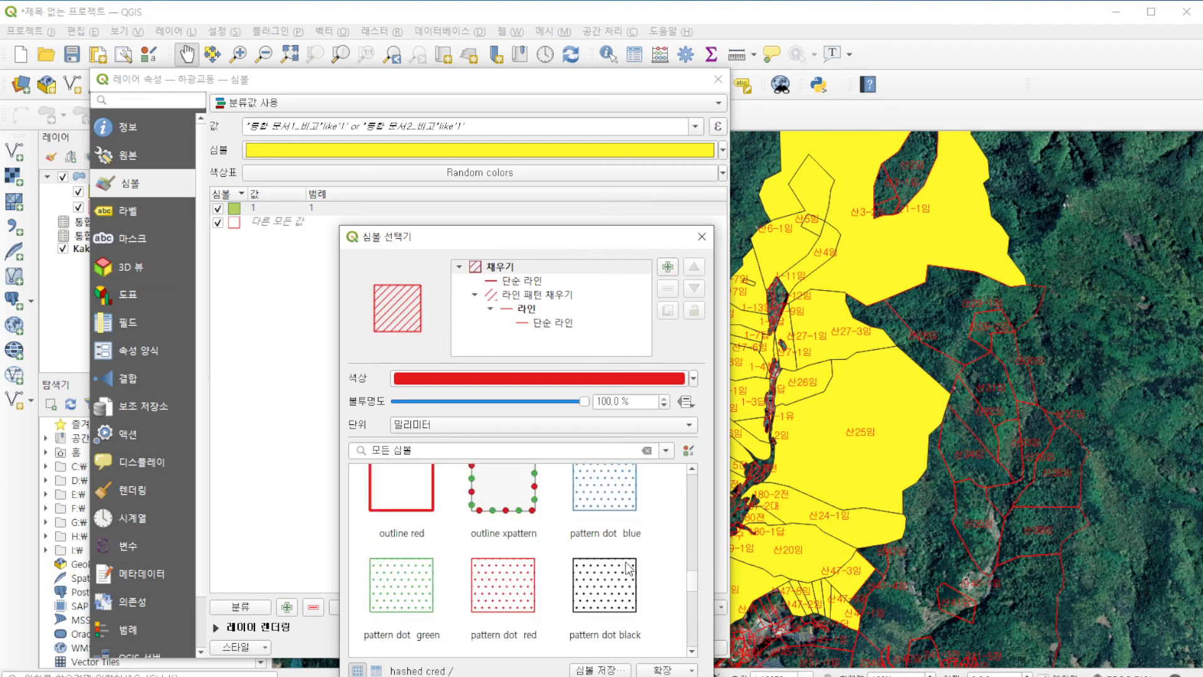
{"action": "scroll", "coordinate": [626, 547], "scroll_direction": "up", "scroll_amount": 4}
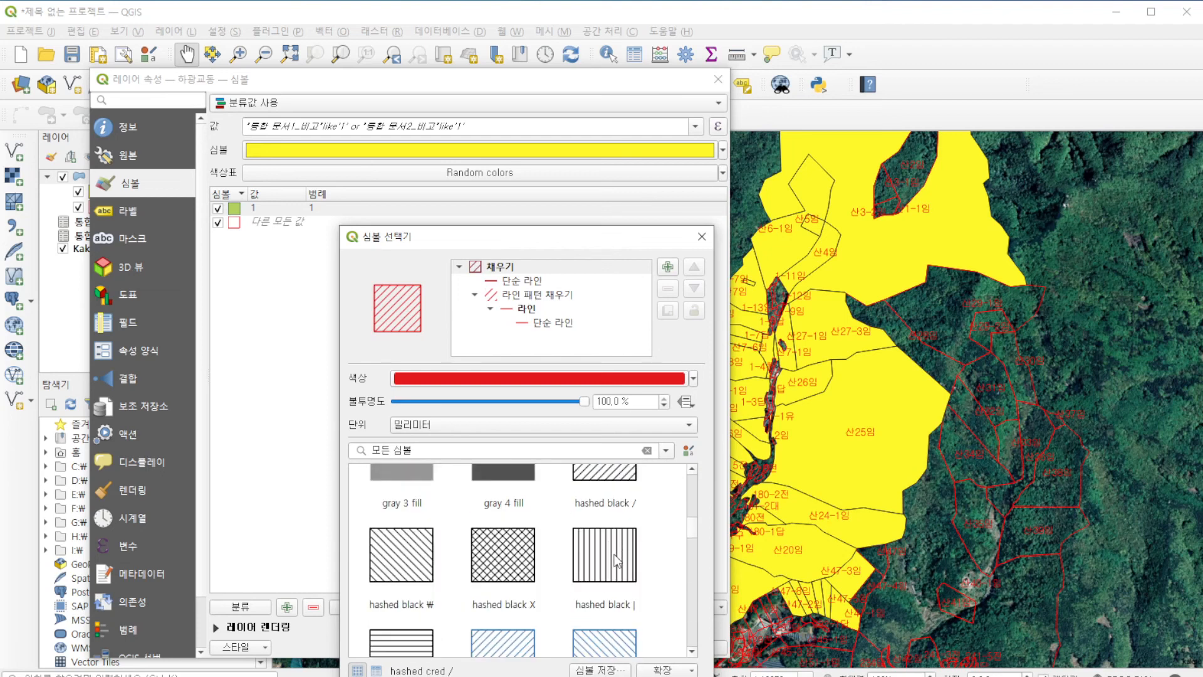
{"action": "mouse_move", "coordinate": [616, 560]}
{"action": "scroll", "coordinate": [616, 559], "scroll_direction": "down", "scroll_amount": 3}
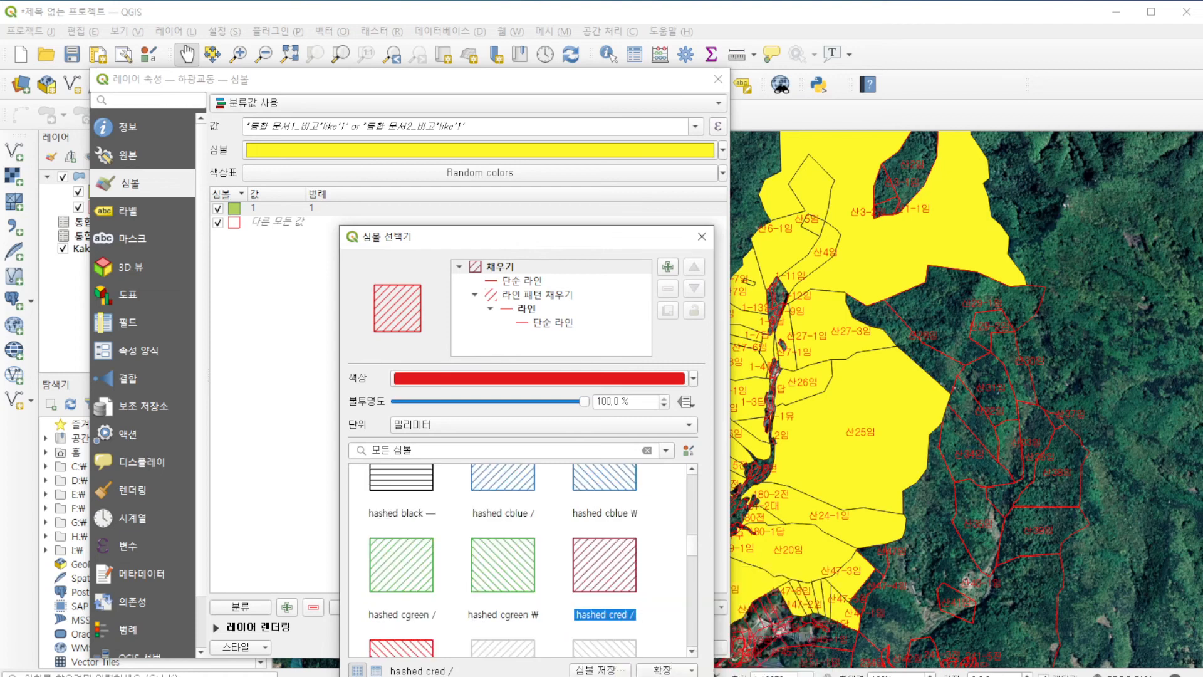
{"action": "left_click_drag", "start_coordinate": [533, 239], "coordinate": [457, 191]}
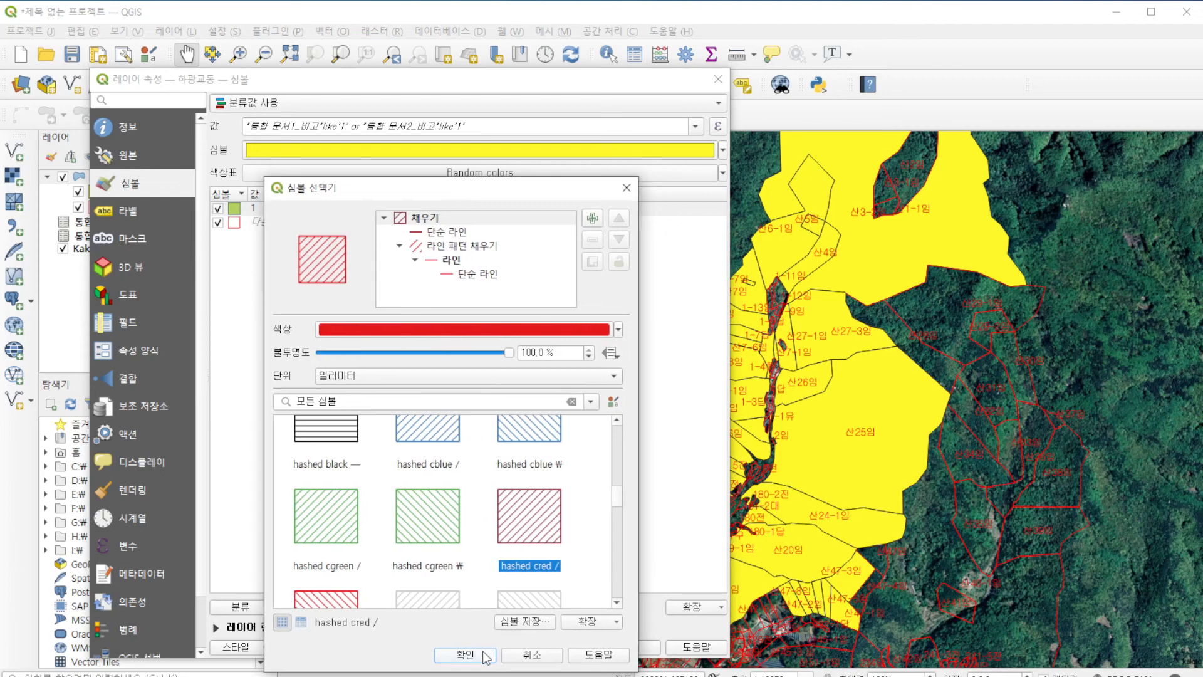
{"action": "left_click", "coordinate": [485, 655]}
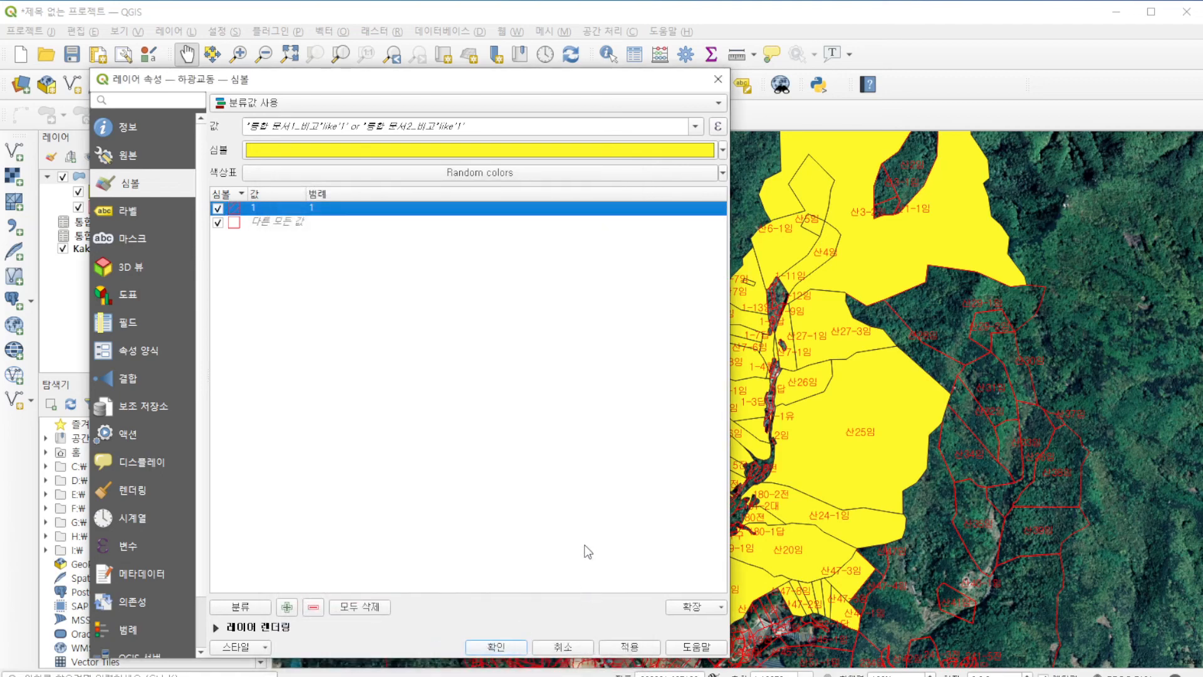
{"action": "left_click", "coordinate": [638, 651]}
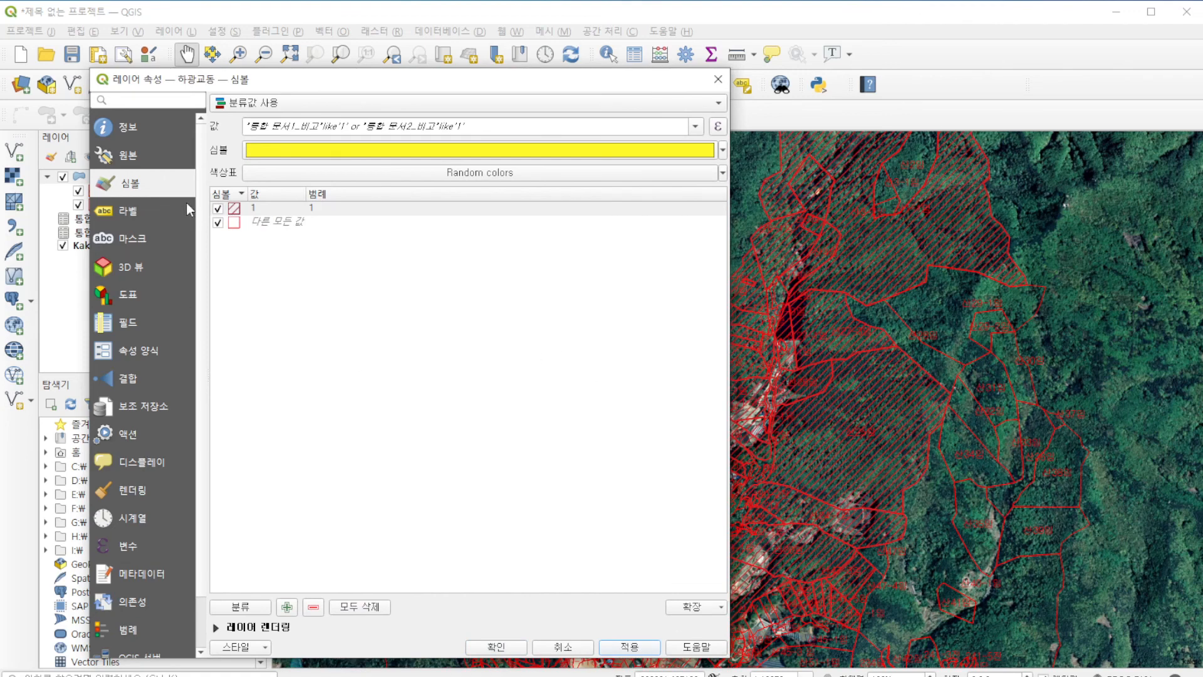
Set the outline symbol color of the 다른 모든 값 category to the saved yellow and apply it.
{"action": "double_click", "coordinate": [233, 223]}
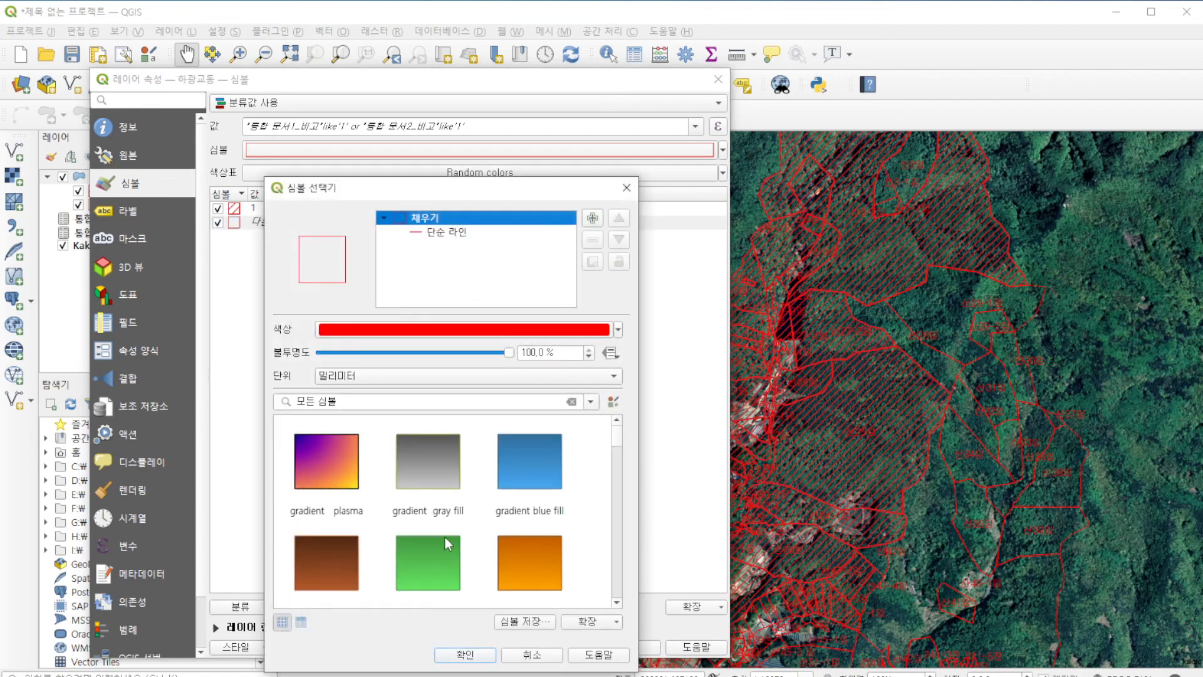
{"action": "left_click", "coordinate": [451, 332]}
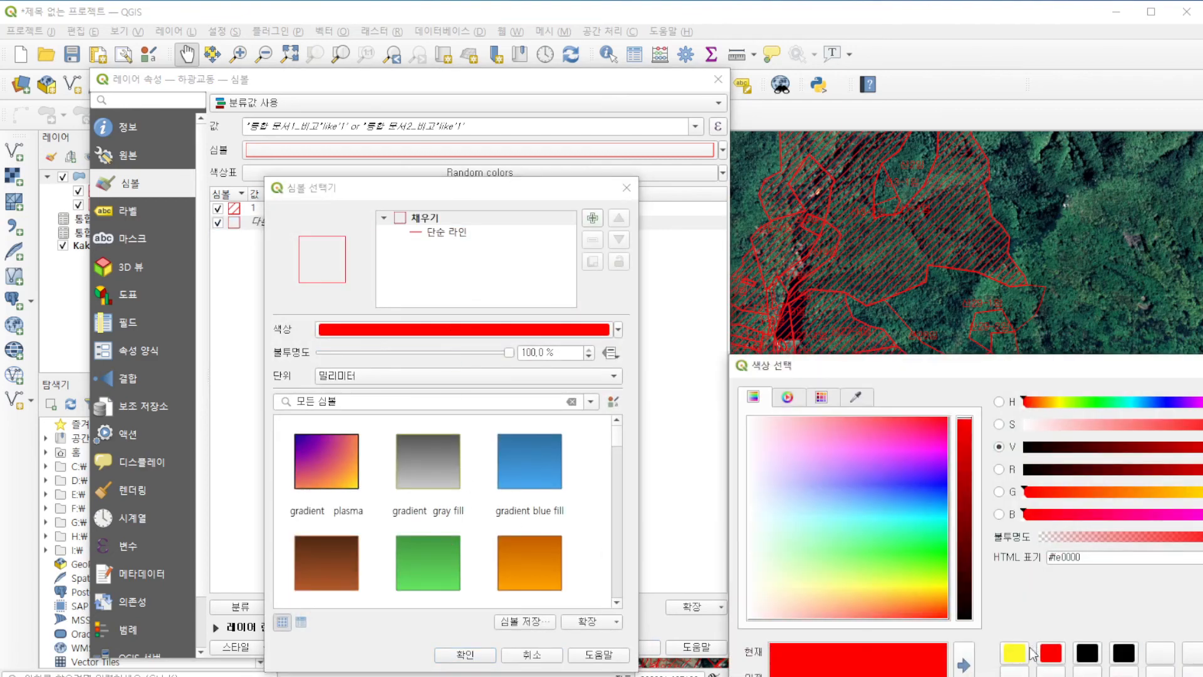
{"action": "left_click_drag", "start_coordinate": [1006, 369], "coordinate": [808, 343]}
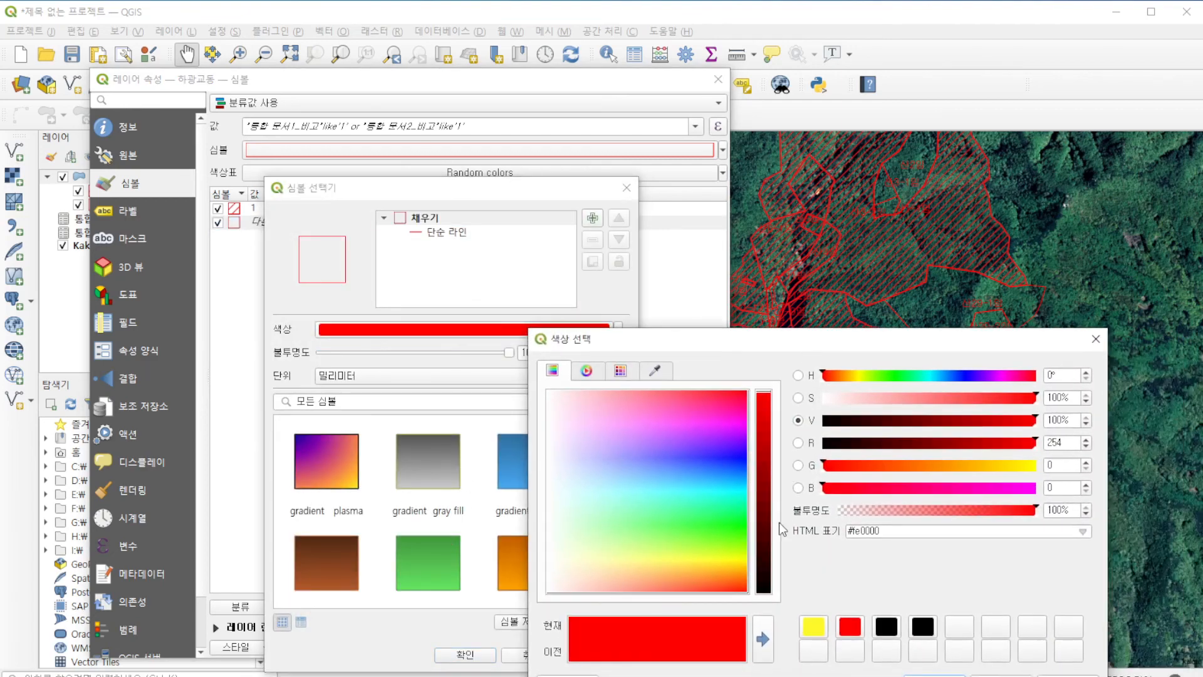
{"action": "left_click", "coordinate": [814, 625]}
{"action": "key", "text": "Return"}
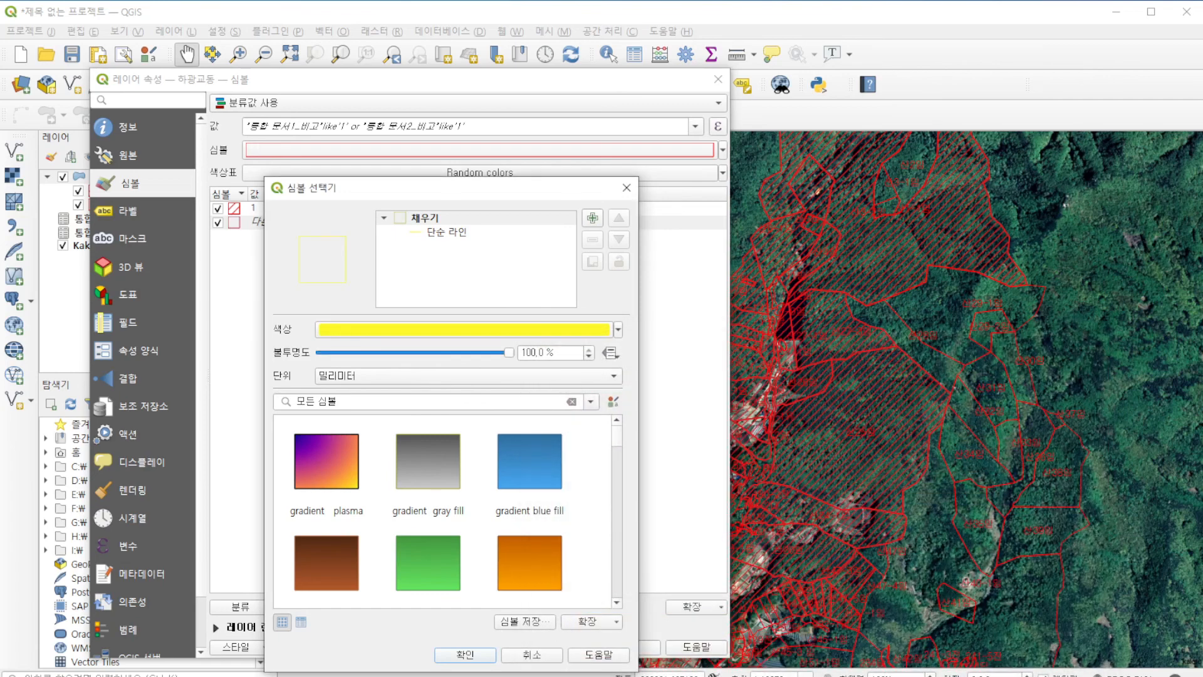
{"action": "left_click", "coordinate": [468, 654]}
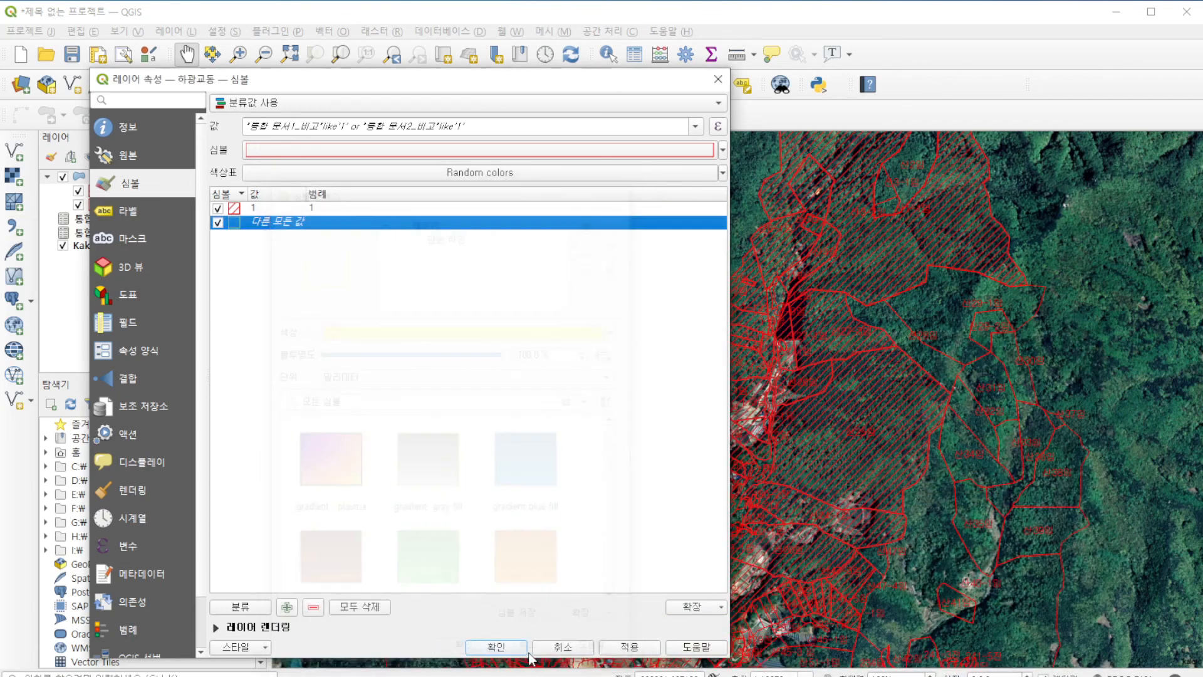
{"action": "left_click", "coordinate": [628, 647]}
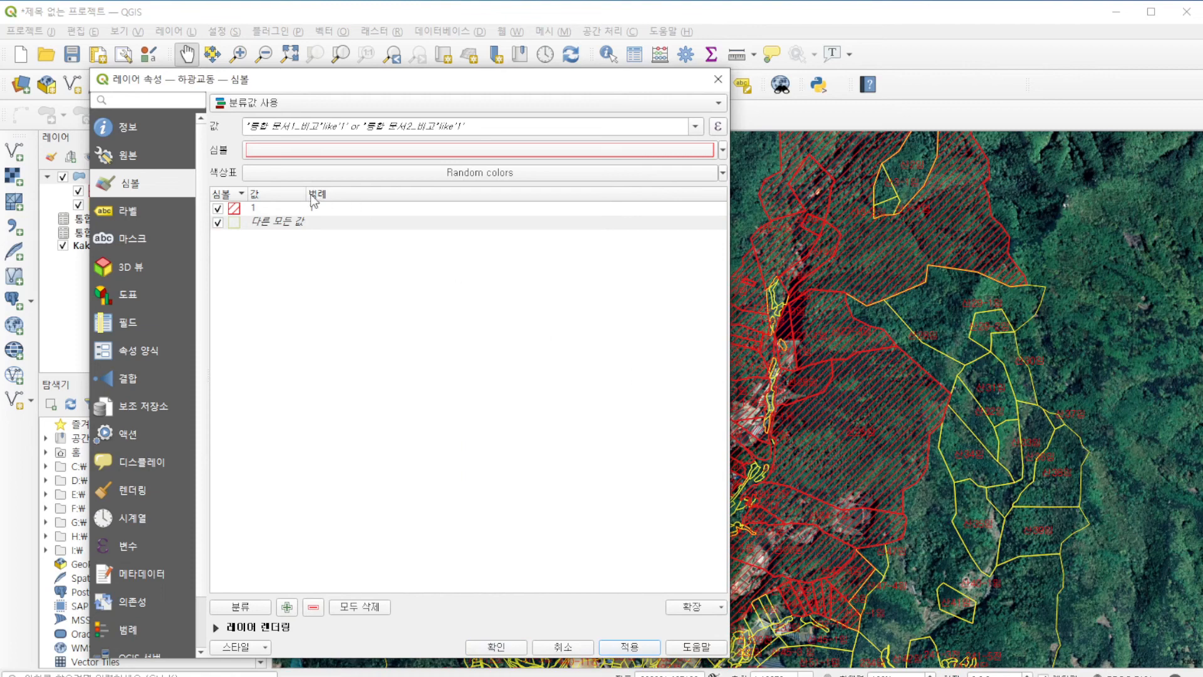
Set the jibun labels' text color to yellow (#fef72a) and accept the layer properties.
{"action": "left_click", "coordinate": [137, 210]}
{"action": "left_click", "coordinate": [423, 263]}
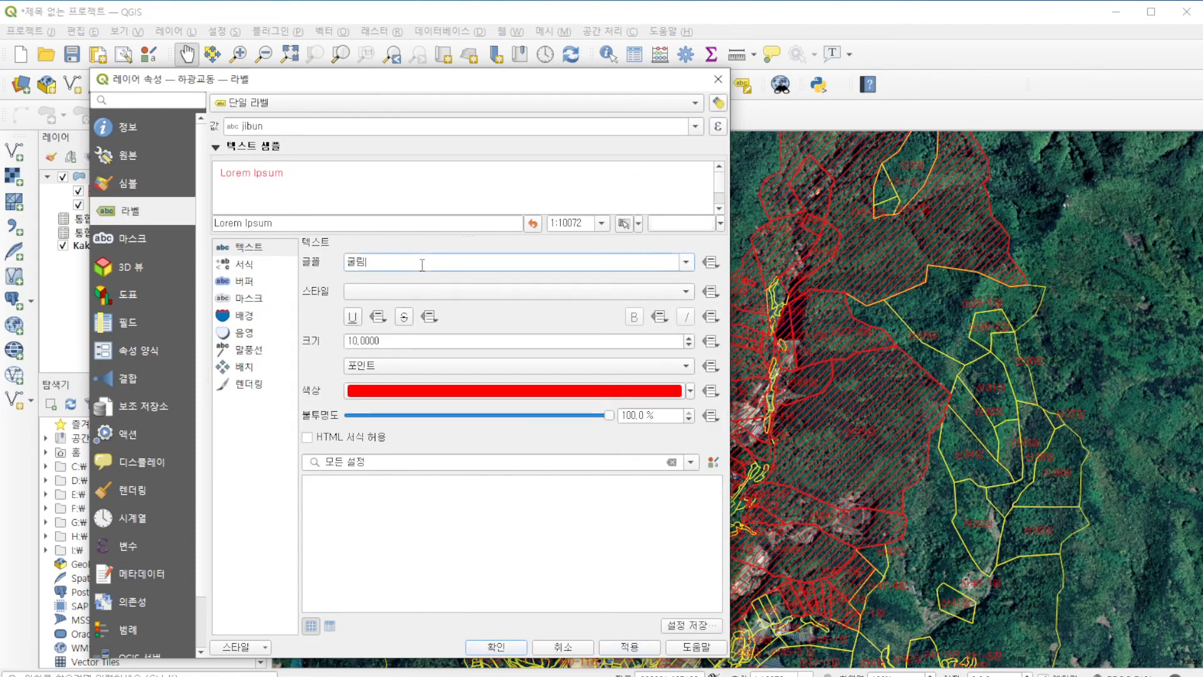
{"action": "left_click", "coordinate": [461, 394]}
{"action": "left_click", "coordinate": [827, 626]}
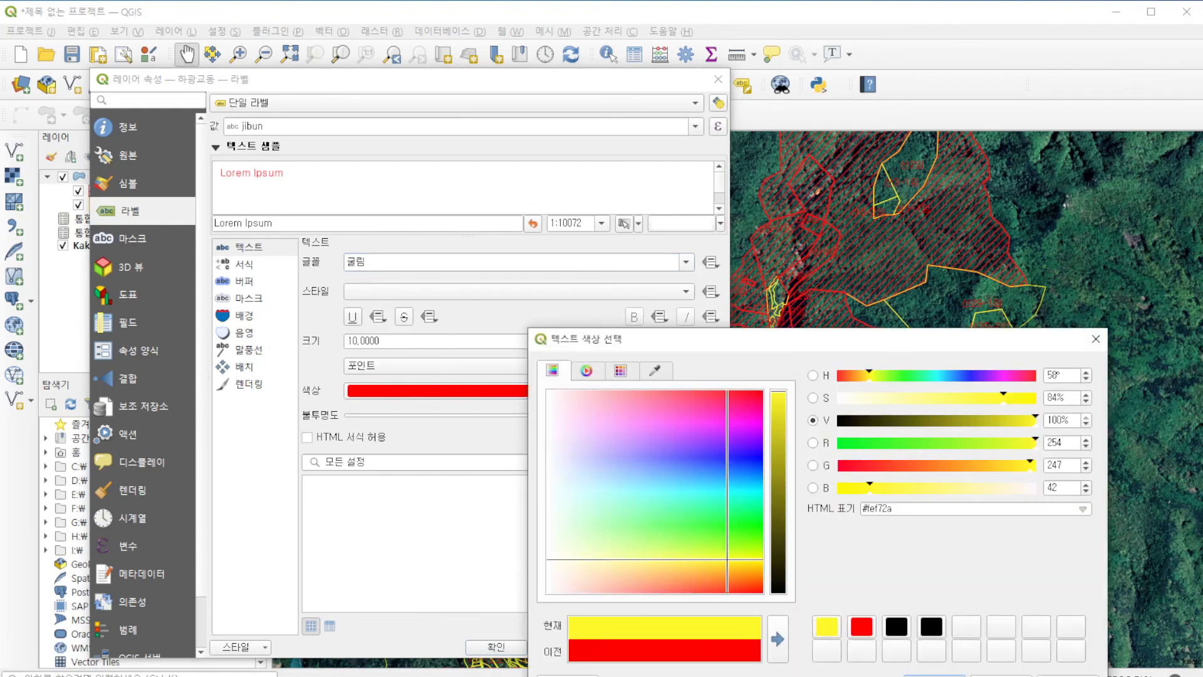
{"action": "left_click", "coordinate": [934, 676]}
{"action": "left_click", "coordinate": [629, 646]}
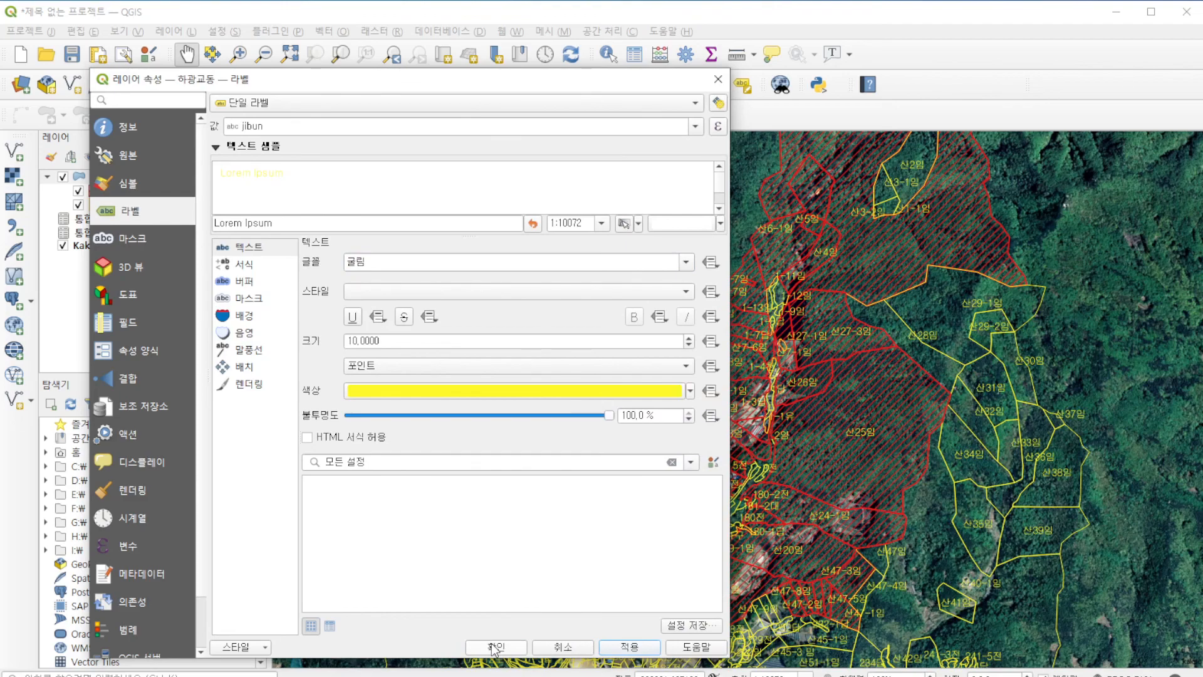
{"action": "left_click", "coordinate": [495, 647]}
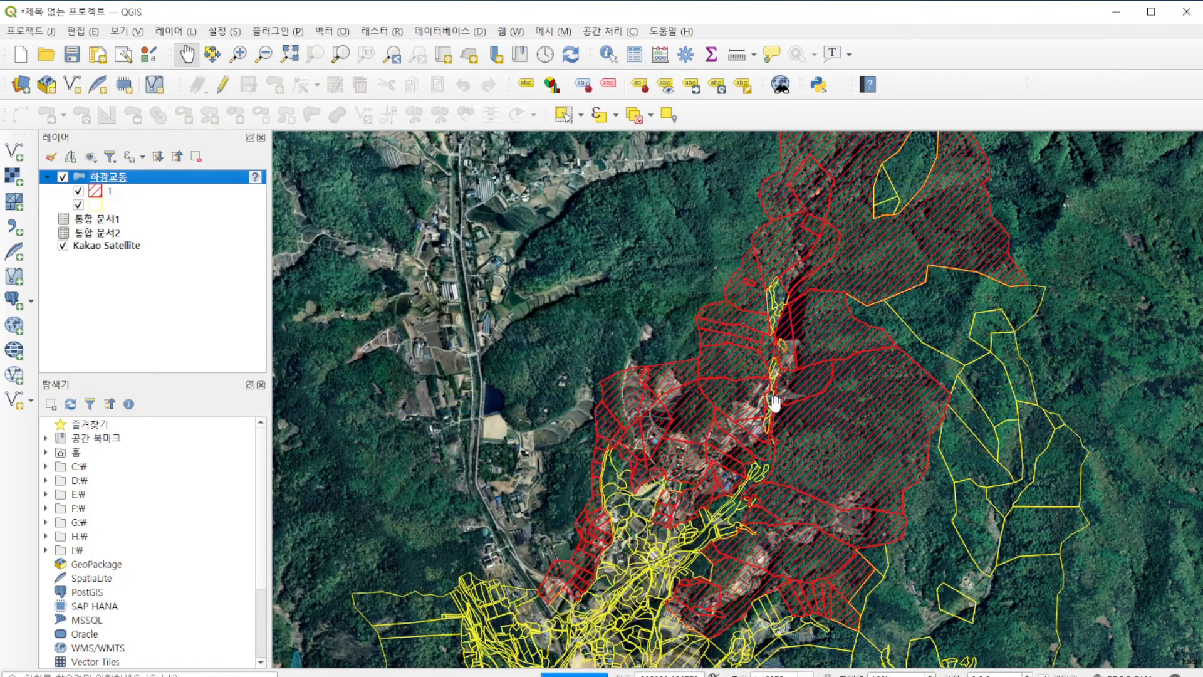
Assign the user-defined coordinate reference system 지적도 맞춤 to the 하광교동 layer.
{"action": "scroll", "coordinate": [741, 394], "scroll_direction": "down", "scroll_amount": 2}
{"action": "scroll", "coordinate": [730, 442], "scroll_direction": "up", "scroll_amount": 3}
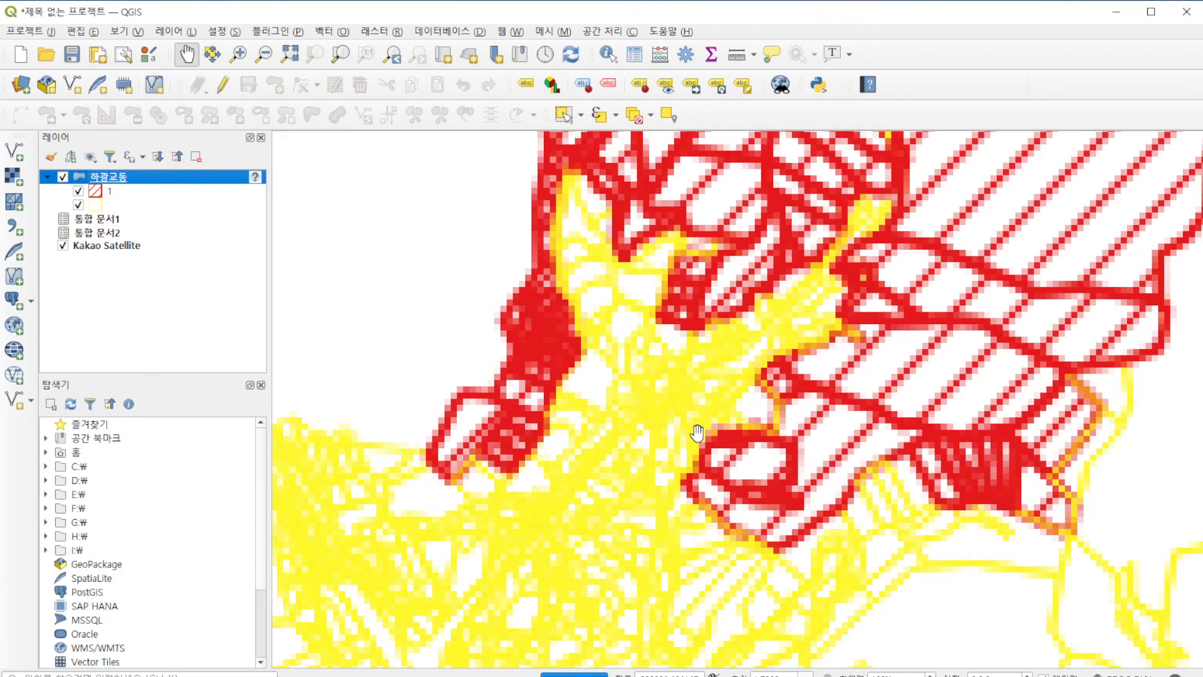
{"action": "scroll", "coordinate": [815, 369], "scroll_direction": "down", "scroll_amount": 1}
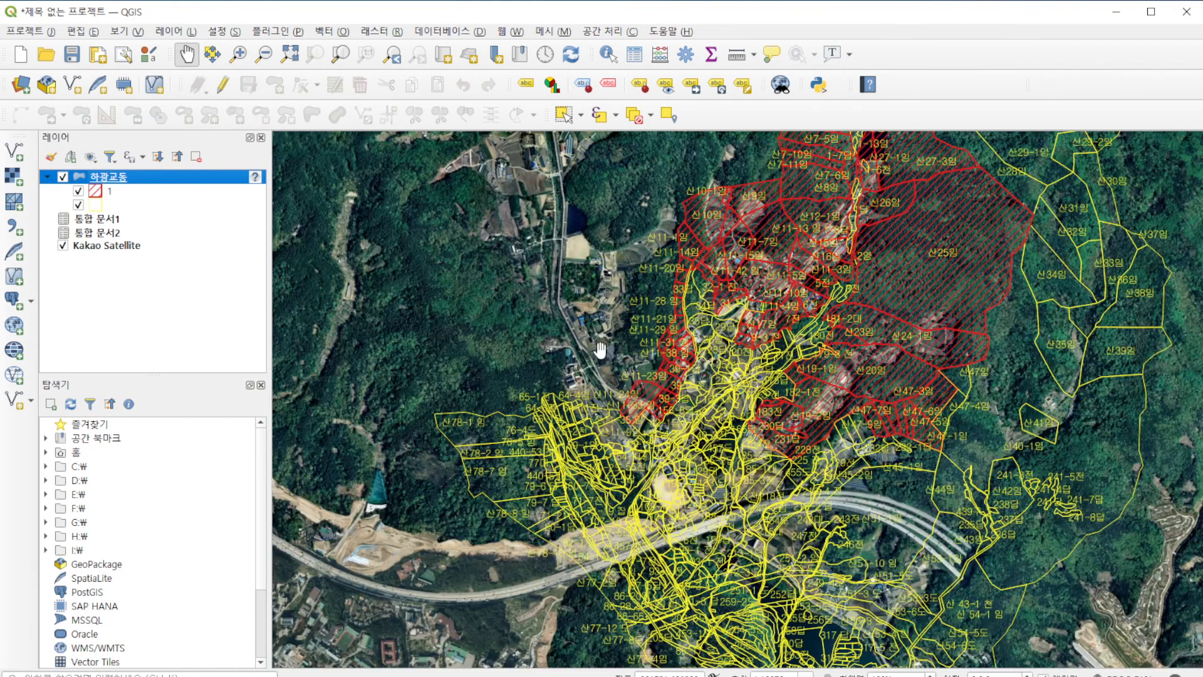
{"action": "right_click", "coordinate": [113, 181]}
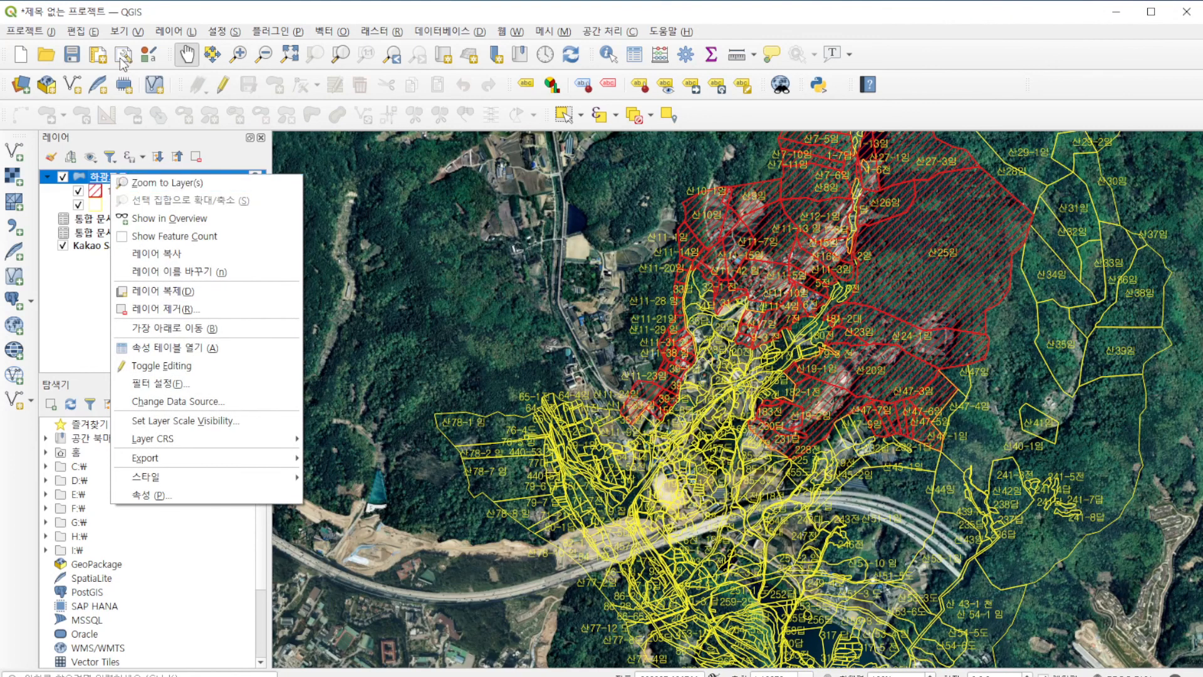
{"action": "left_click", "coordinate": [180, 31]}
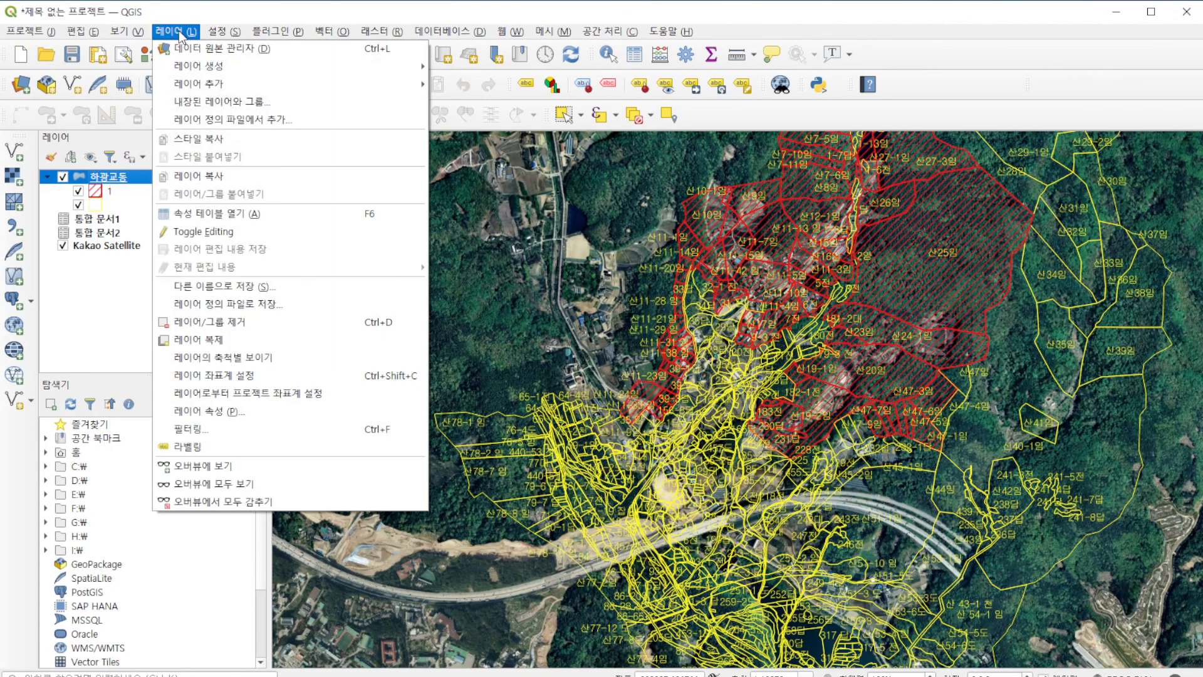
{"action": "left_click", "coordinate": [227, 377]}
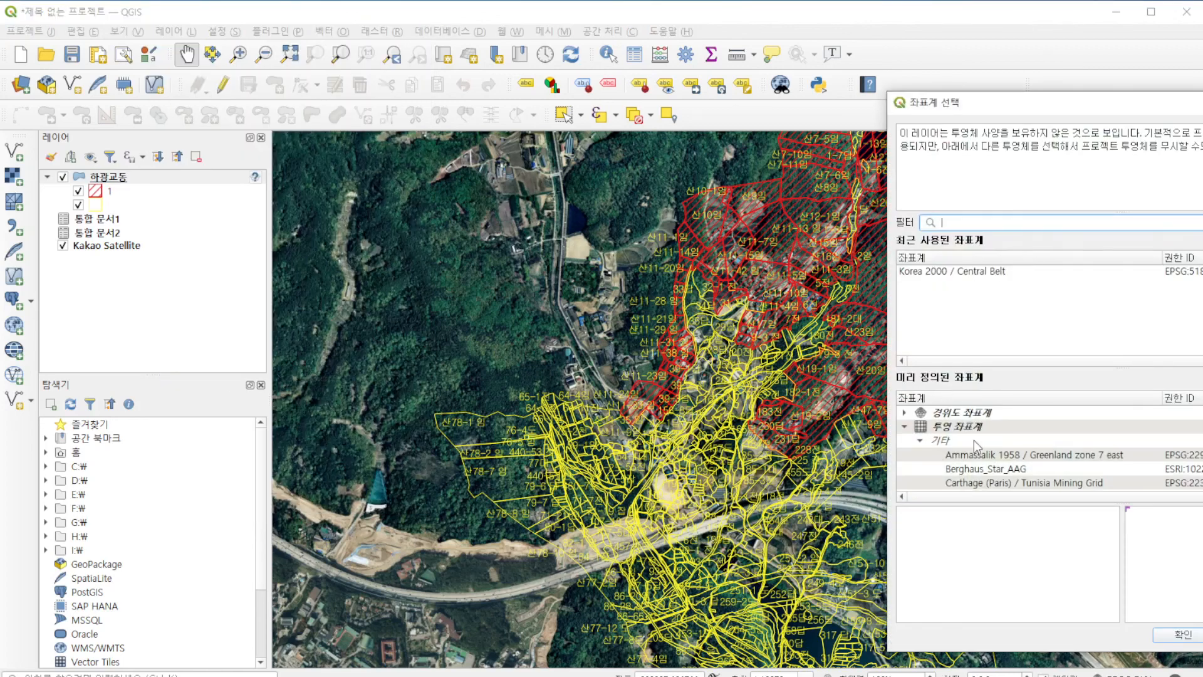
{"action": "left_click", "coordinate": [904, 427]}
{"action": "left_click", "coordinate": [904, 440]}
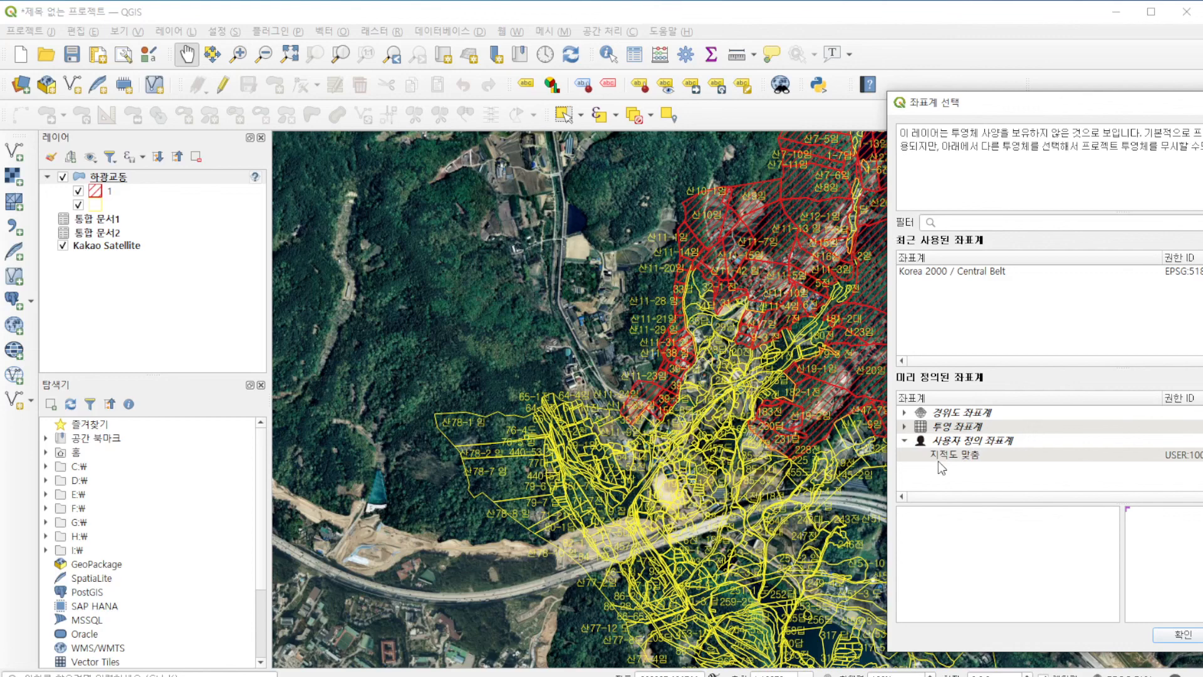
{"action": "left_click", "coordinate": [938, 456]}
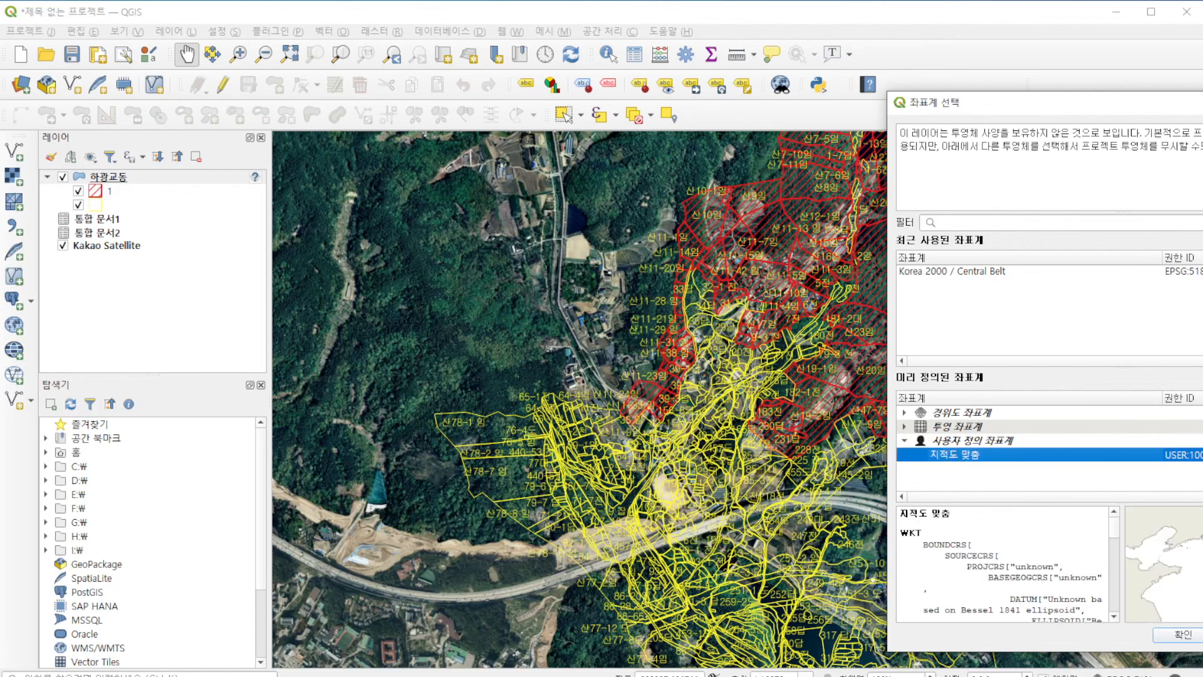
{"action": "left_click", "coordinate": [1182, 635]}
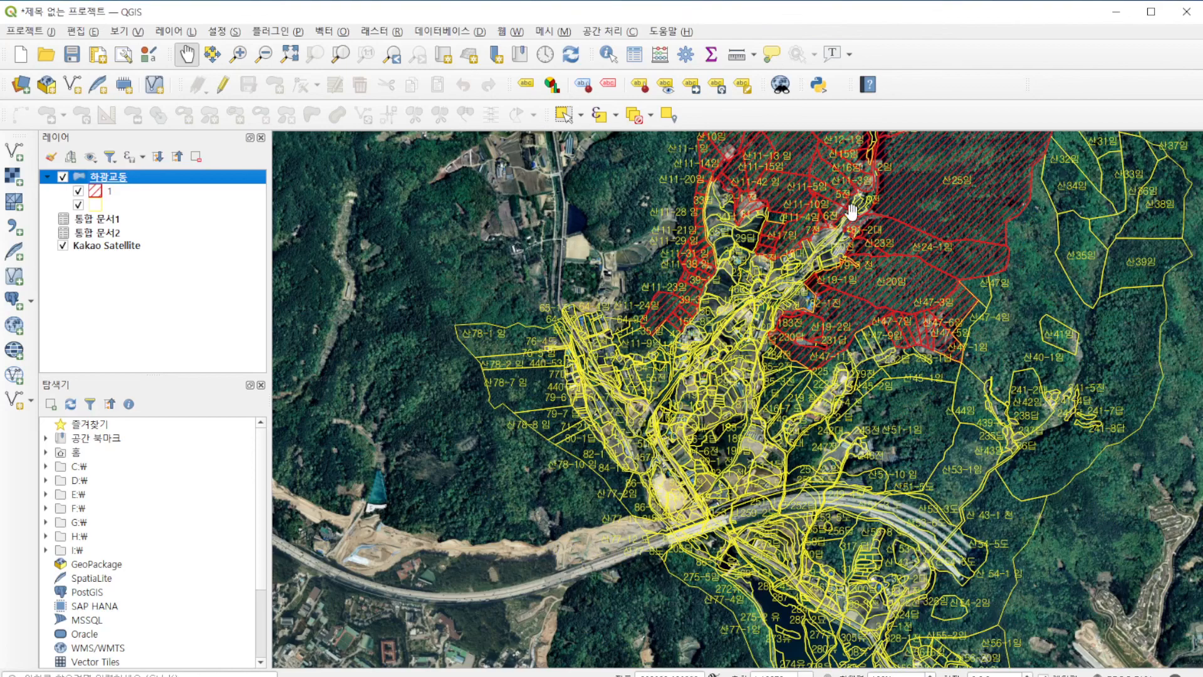
Examine how the hatched and yellow-outlined parcels align with the satellite imagery across 하광교동.
{"action": "scroll", "coordinate": [883, 307], "scroll_direction": "up", "scroll_amount": 2}
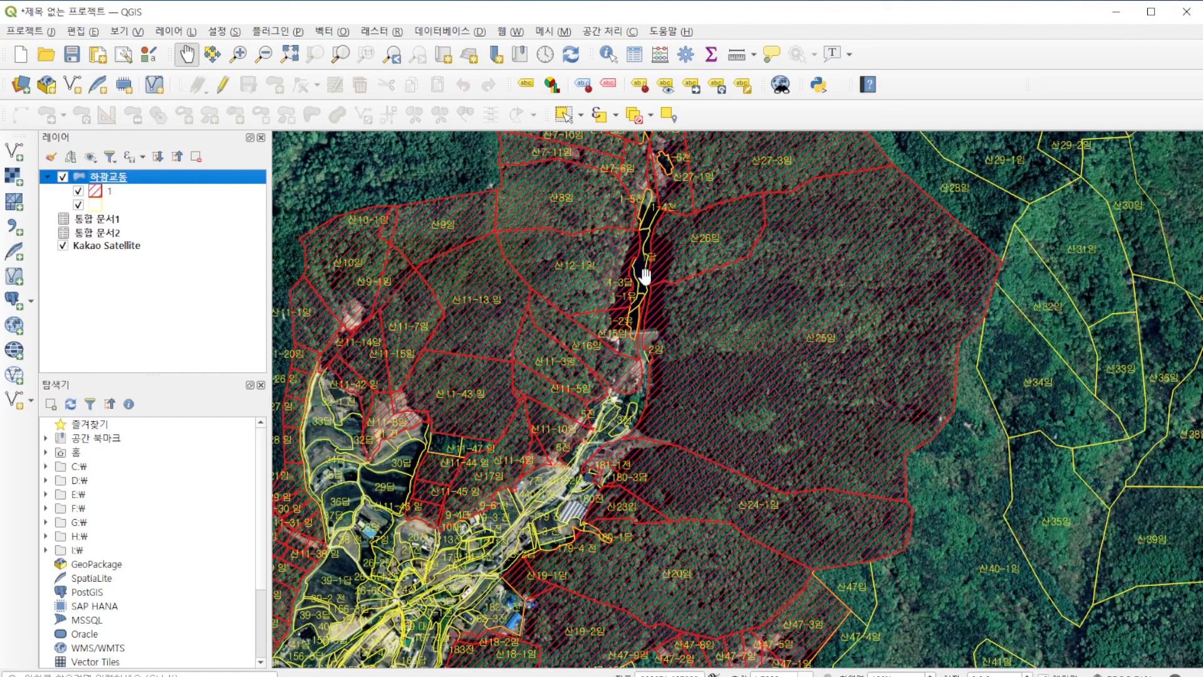
{"action": "scroll", "coordinate": [645, 276], "scroll_direction": "up", "scroll_amount": 1}
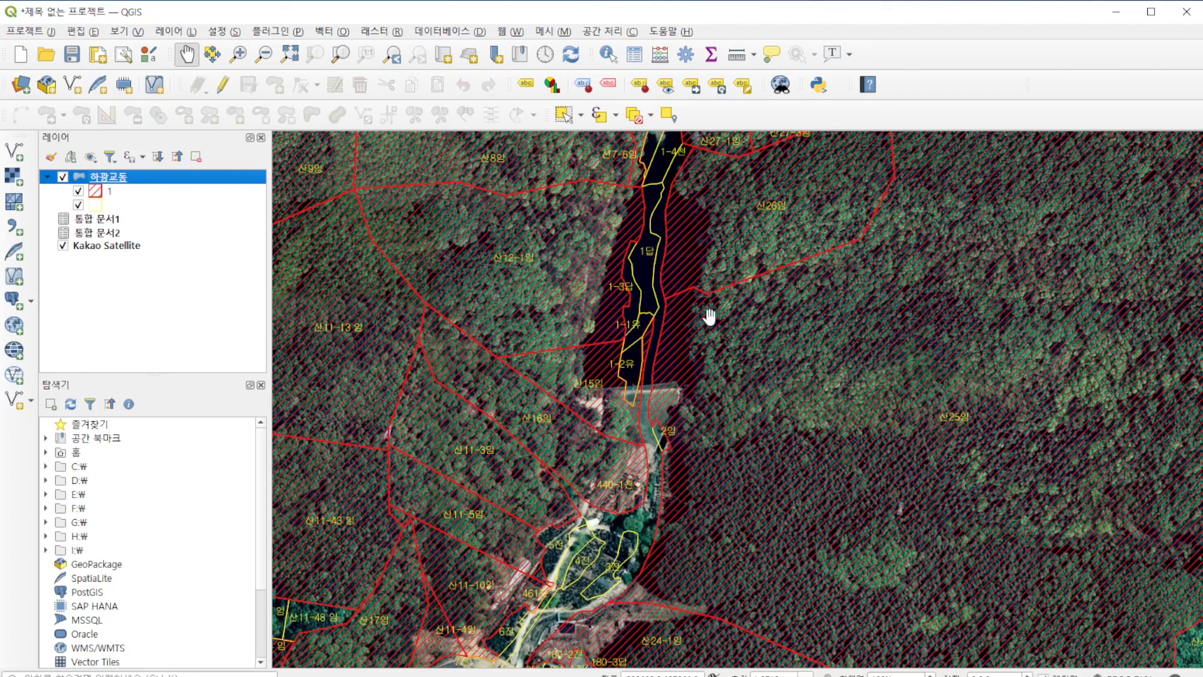
{"action": "scroll", "coordinate": [867, 269], "scroll_direction": "down", "scroll_amount": 1}
{"action": "scroll", "coordinate": [873, 282], "scroll_direction": "down", "scroll_amount": 2}
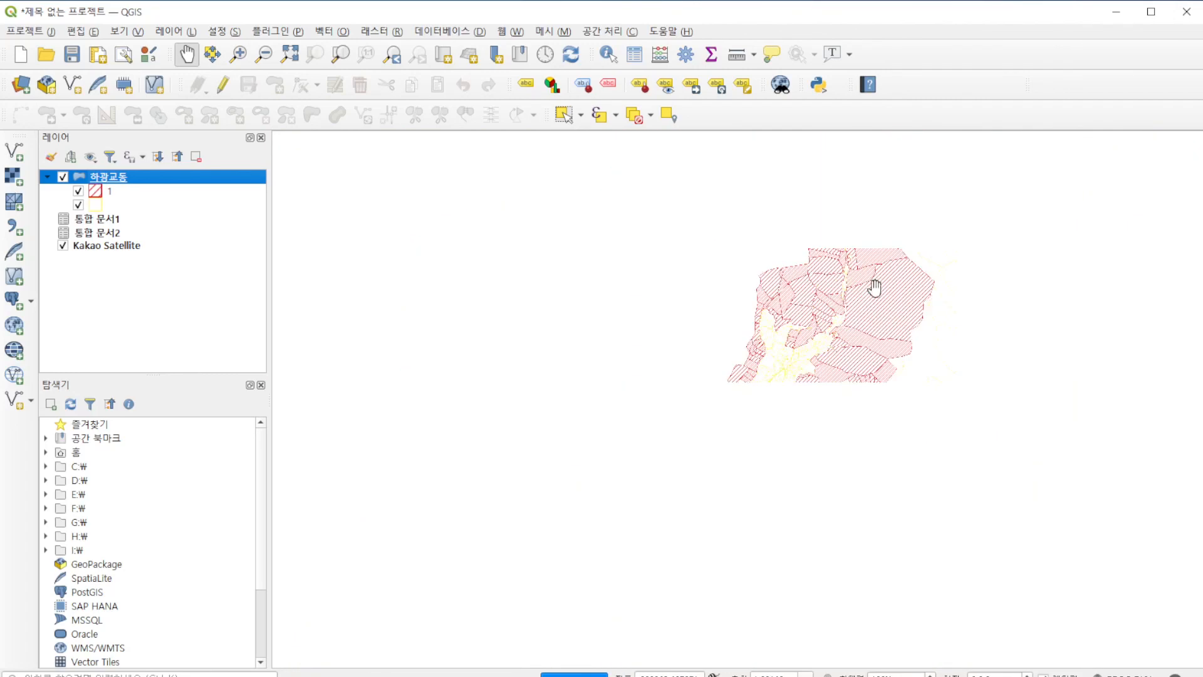
{"action": "scroll", "coordinate": [996, 233], "scroll_direction": "down", "scroll_amount": 1}
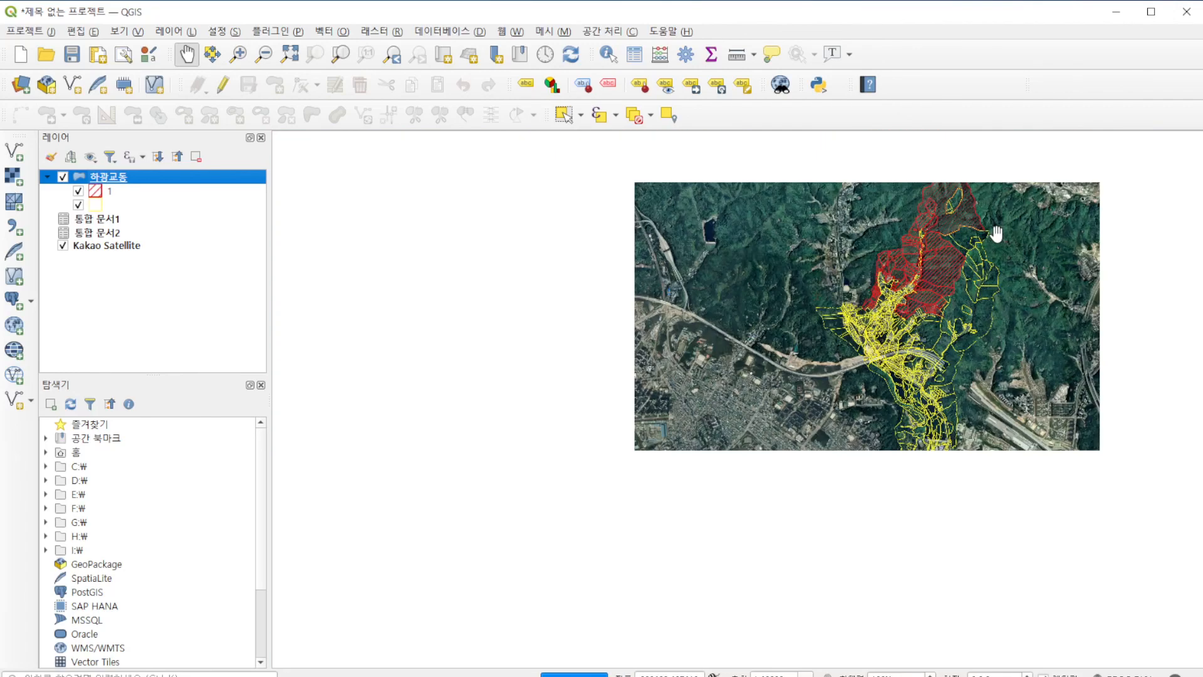
{"action": "scroll", "coordinate": [1165, 227], "scroll_direction": "up", "scroll_amount": 1}
{"action": "scroll", "coordinate": [760, 196], "scroll_direction": "up", "scroll_amount": 1}
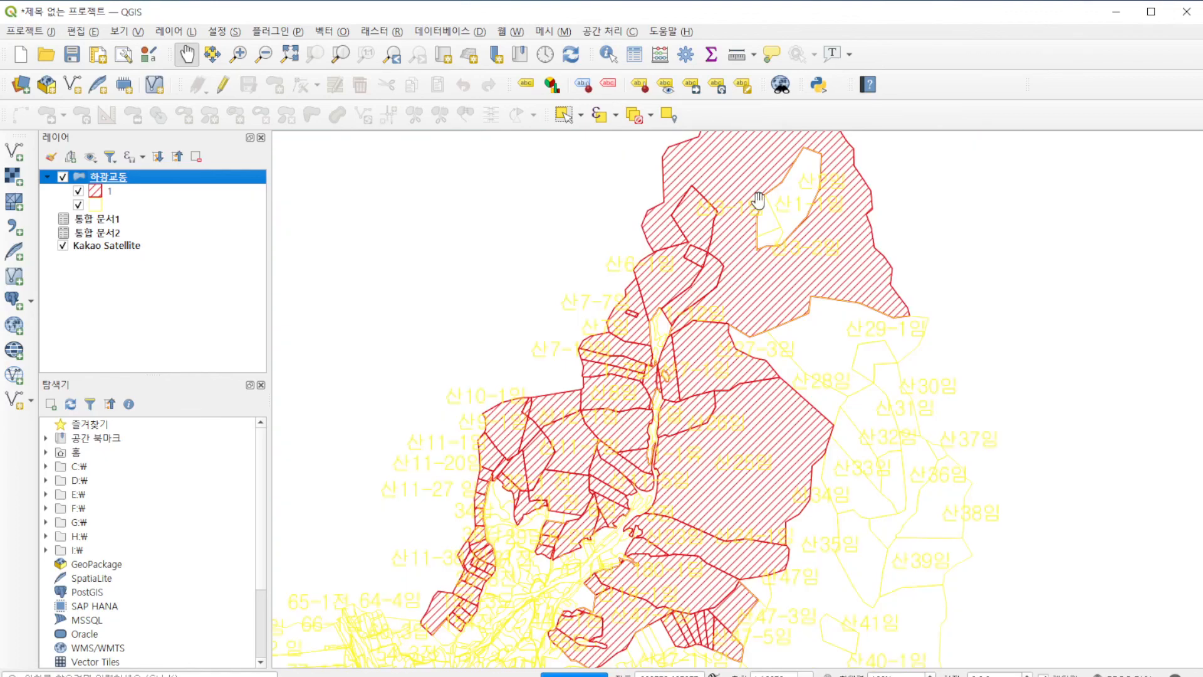
{"action": "scroll", "coordinate": [1009, 411], "scroll_direction": "down", "scroll_amount": 2}
{"action": "scroll", "coordinate": [1082, 288], "scroll_direction": "up", "scroll_amount": 1}
{"action": "scroll", "coordinate": [1096, 295], "scroll_direction": "up", "scroll_amount": 1}
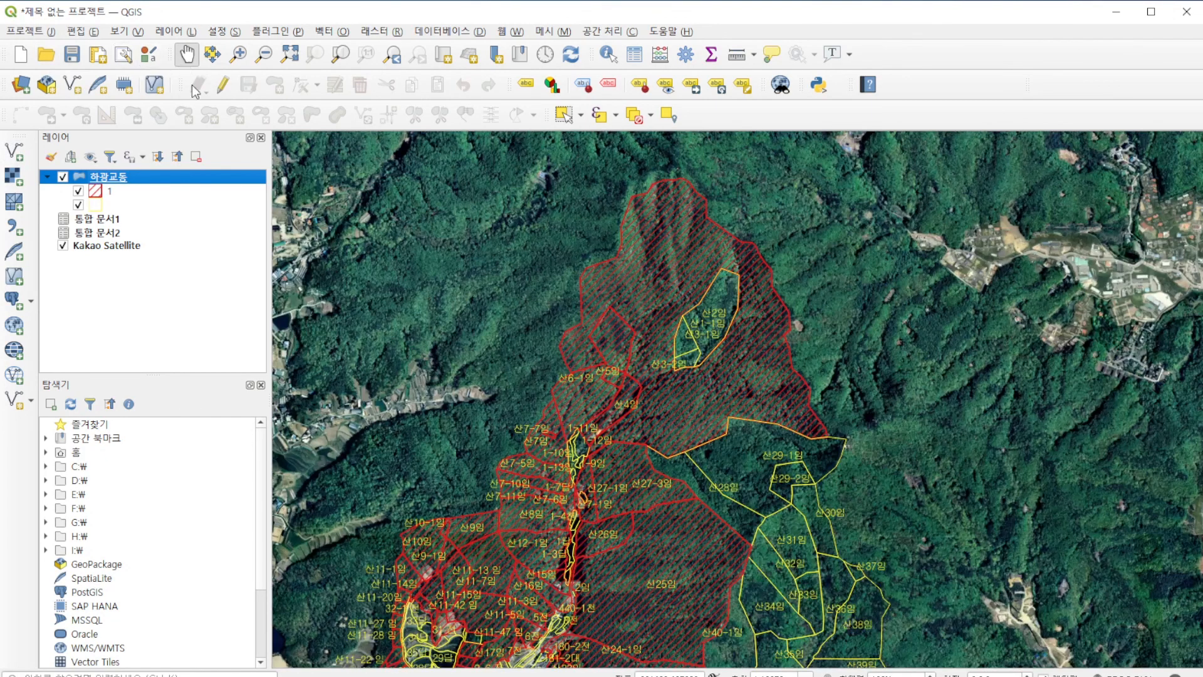
{"action": "left_click_drag", "start_coordinate": [741, 434], "coordinate": [808, 378]}
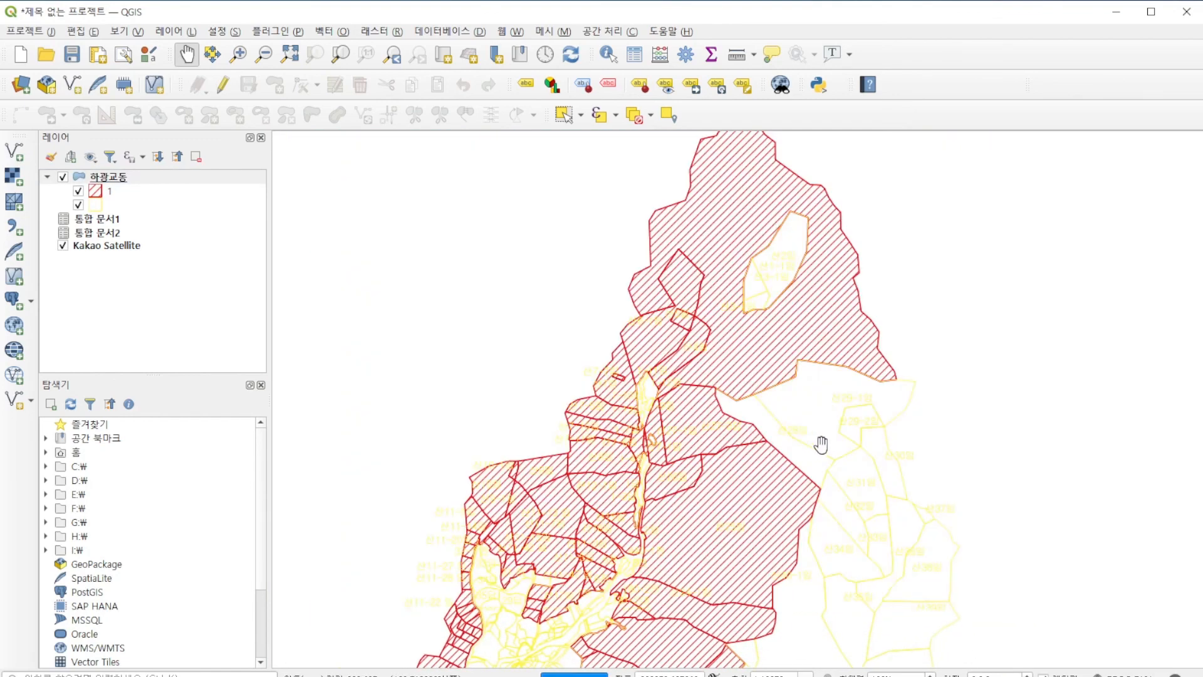
{"action": "scroll", "coordinate": [848, 436], "scroll_direction": "down", "scroll_amount": 1}
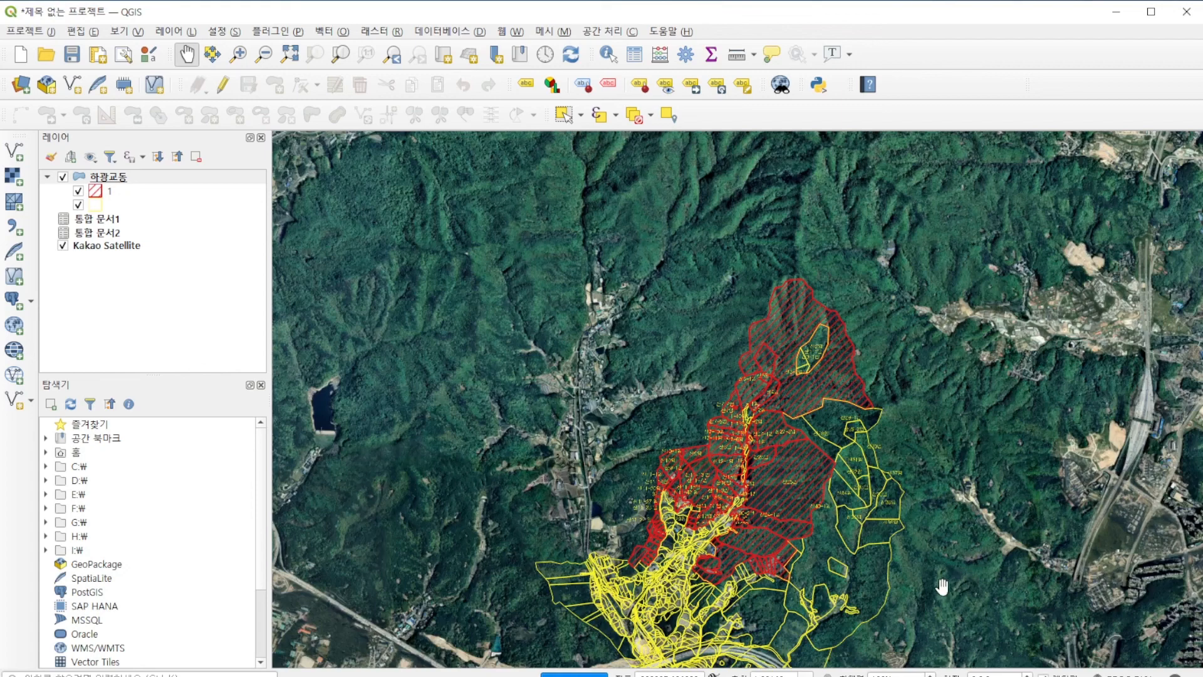
{"action": "left_click_drag", "start_coordinate": [941, 587], "coordinate": [887, 499]}
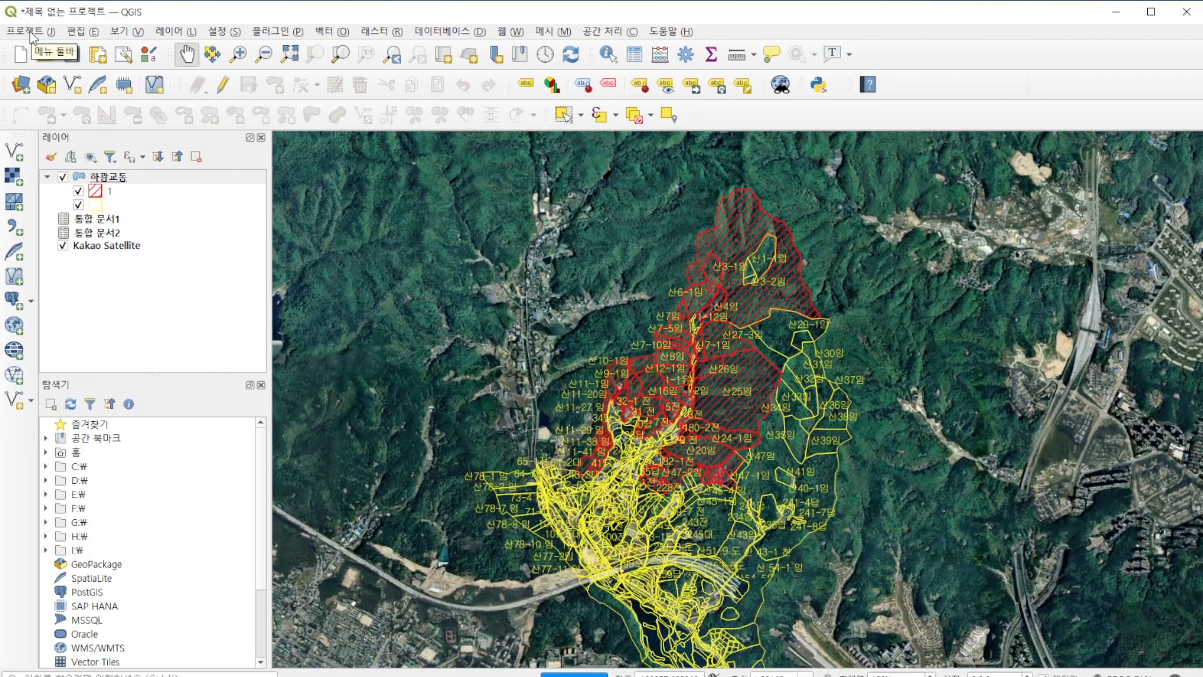
{"action": "left_click", "coordinate": [30, 34]}
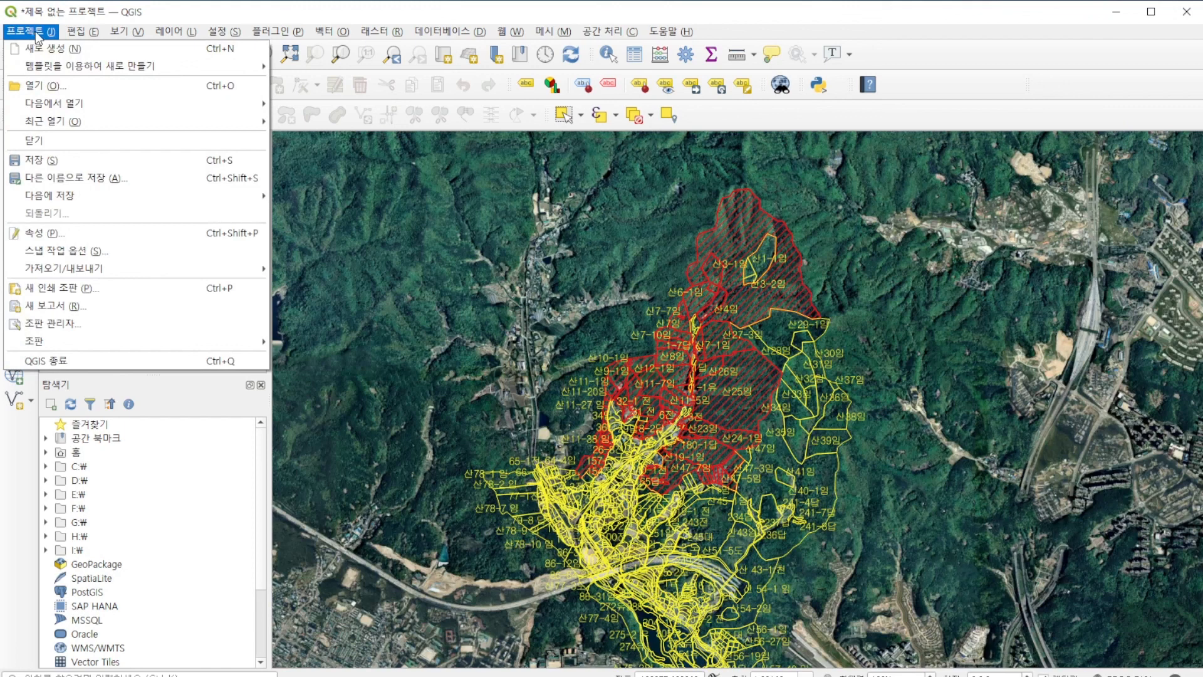
{"action": "left_click", "coordinate": [109, 295]}
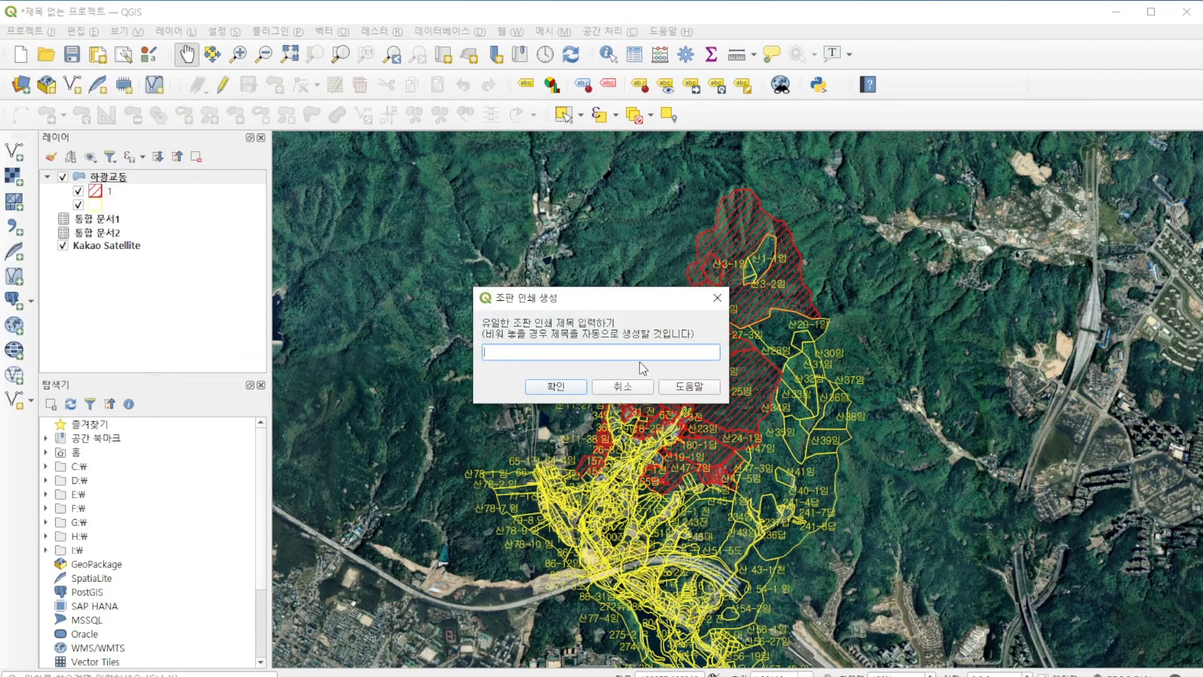
{"action": "left_click", "coordinate": [626, 389]}
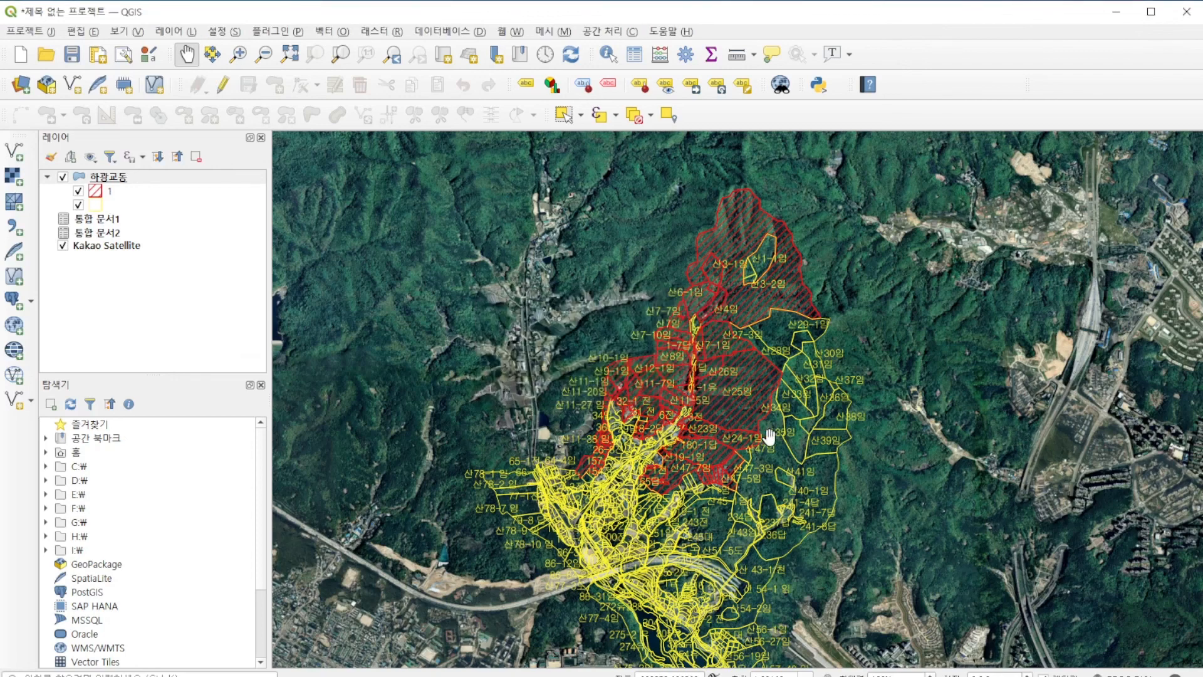